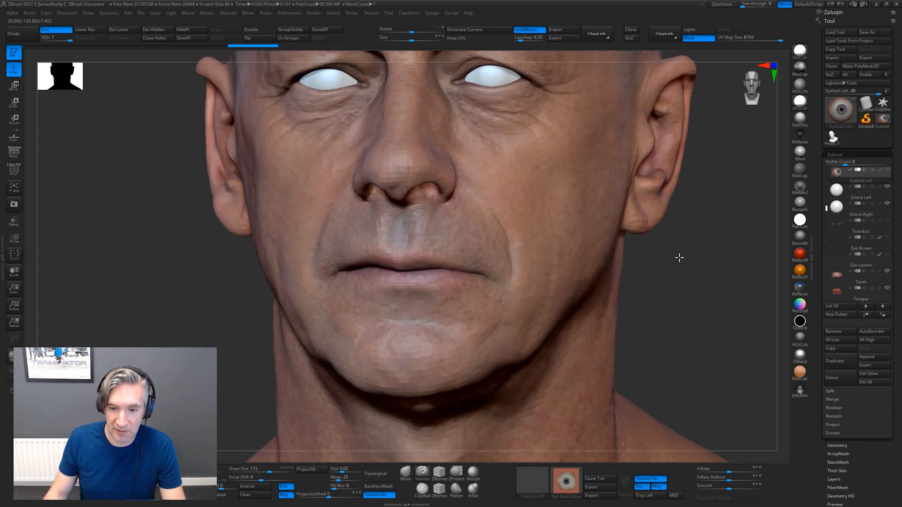
Inspect the textured head sculpt from the front and from a three-quarter view
{"action": "left_click_drag", "start_coordinate": [823, 208], "coordinate": [825, 158]}
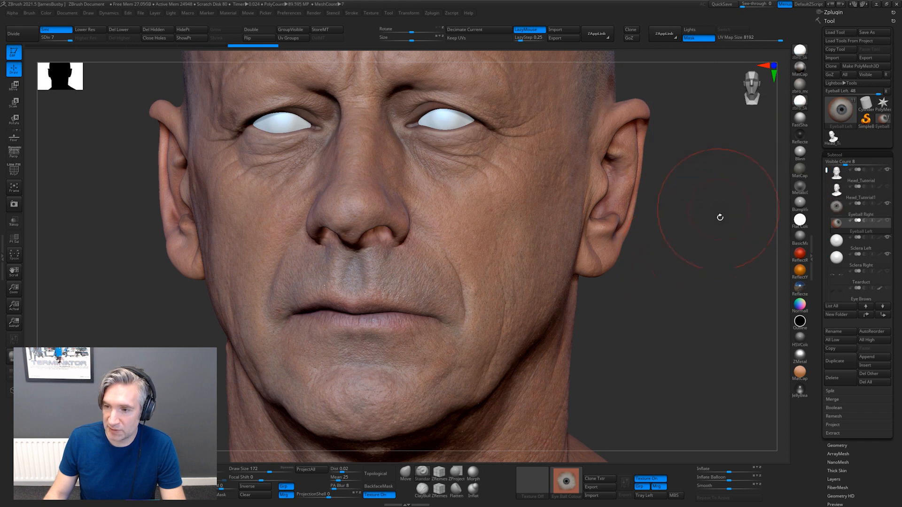
{"action": "mouse_move", "coordinate": [705, 215]}
{"action": "left_mouse_down", "text": "alt"}
{"action": "mouse_move", "coordinate": [633, 227]}
{"action": "mouse_move", "coordinate": [648, 221]}
{"action": "mouse_move", "coordinate": [646, 153]}
{"action": "mouse_move", "coordinate": [640, 179]}
{"action": "mouse_move", "coordinate": [648, 174]}
{"action": "mouse_move", "coordinate": [622, 189]}
{"action": "mouse_move", "coordinate": [673, 200]}
{"action": "mouse_move", "coordinate": [590, 225]}
{"action": "mouse_move", "coordinate": [623, 182]}
{"action": "left_mouse_up", "text": "alt"}
{"action": "key", "text": "alt+Tab"}
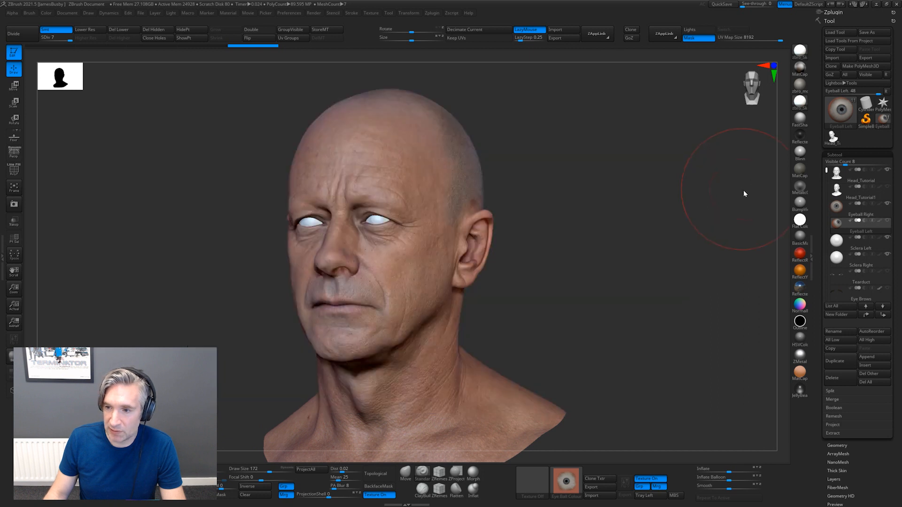
{"action": "left_click_drag", "start_coordinate": [743, 189], "coordinate": [601, 208]}
Switch to Chrome and open the HD Male Head Model 01 product page from 3D Scan Store's HD Head Models
{"action": "key", "text": "alt+Tab"}
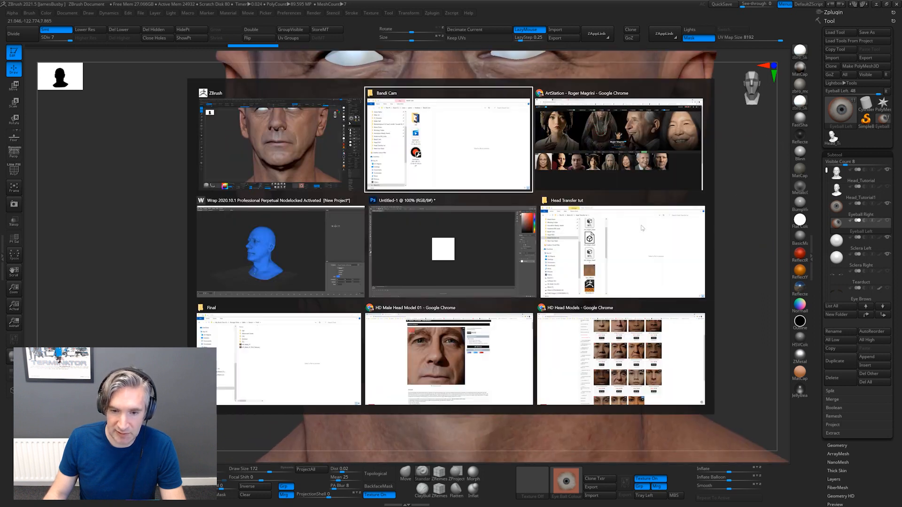
{"action": "left_click", "coordinate": [534, 144]}
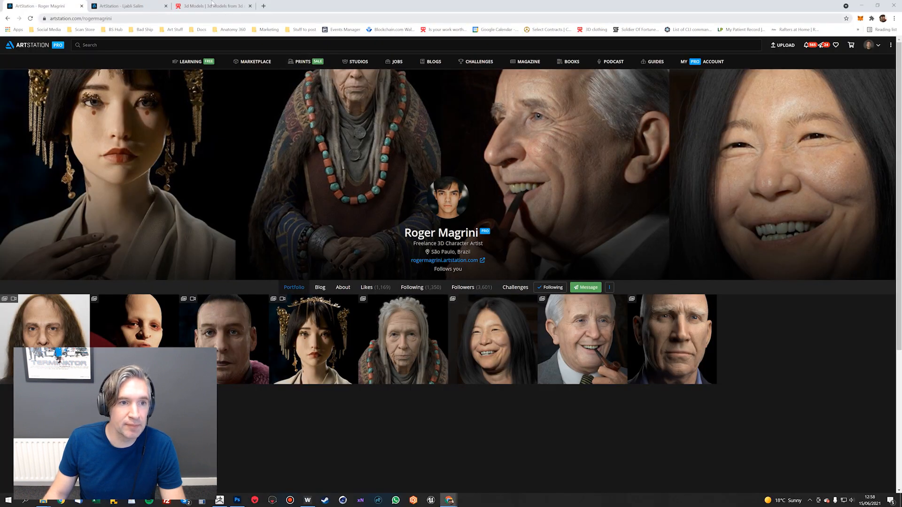
{"action": "left_click", "coordinate": [230, 7]}
{"action": "mouse_move", "coordinate": [270, 86]}
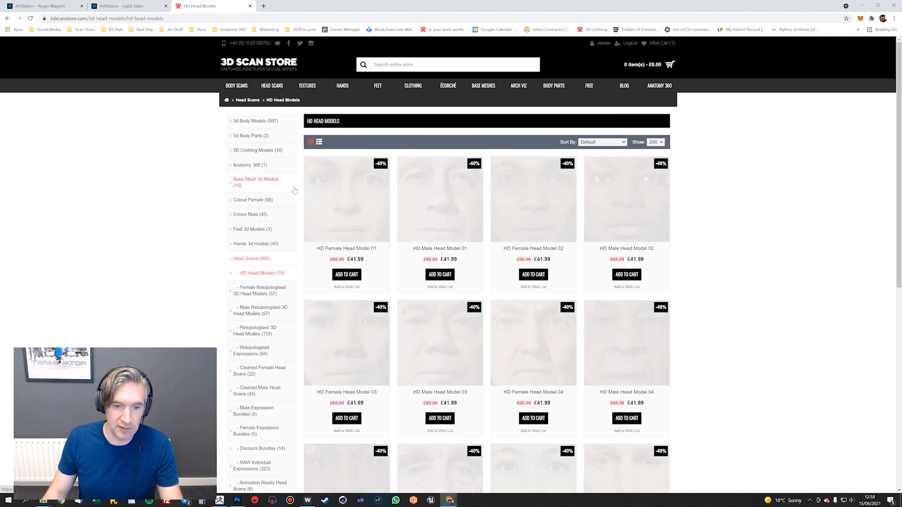
{"action": "scroll", "coordinate": [382, 187], "scroll_direction": "down", "scroll_amount": 1}
{"action": "left_click", "coordinate": [448, 166]}
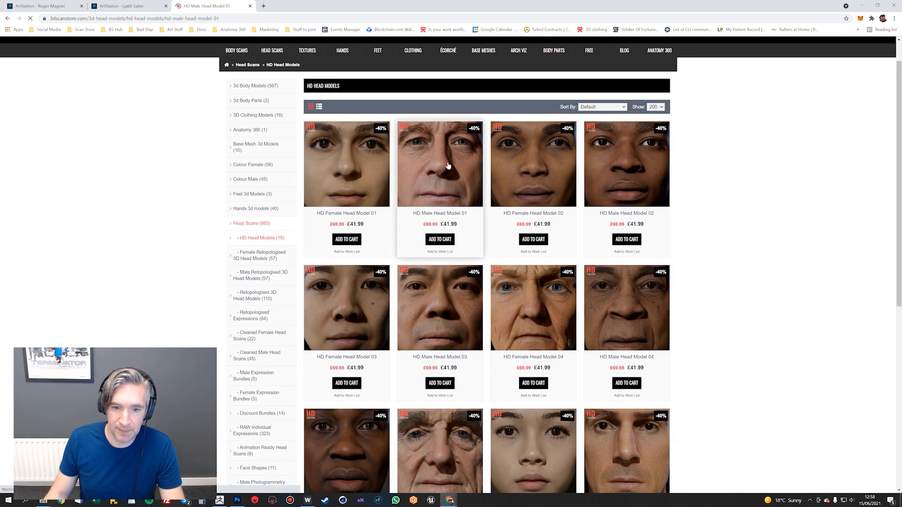
Examine the skin close-ups, renders and sculpt images of HD Male Head Model 01
{"action": "scroll", "coordinate": [400, 209], "scroll_direction": "down", "scroll_amount": 15}
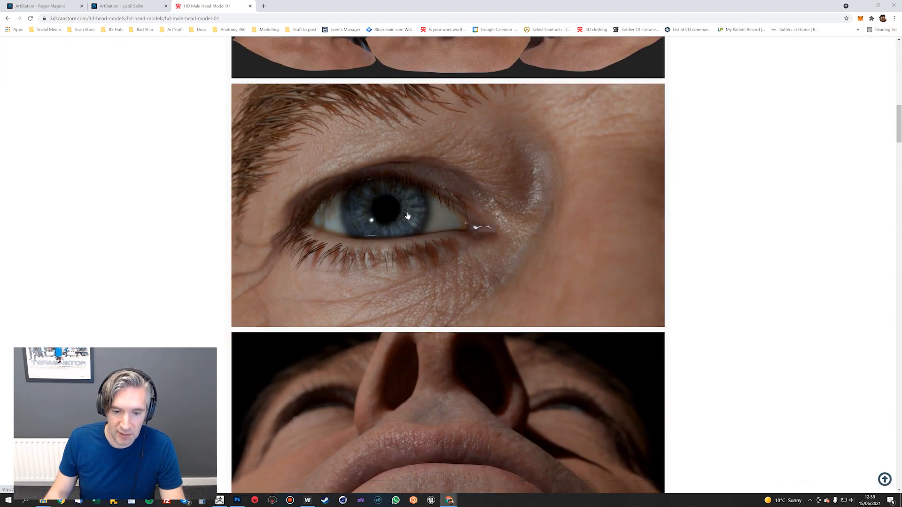
{"action": "scroll", "coordinate": [407, 215], "scroll_direction": "down", "scroll_amount": 8}
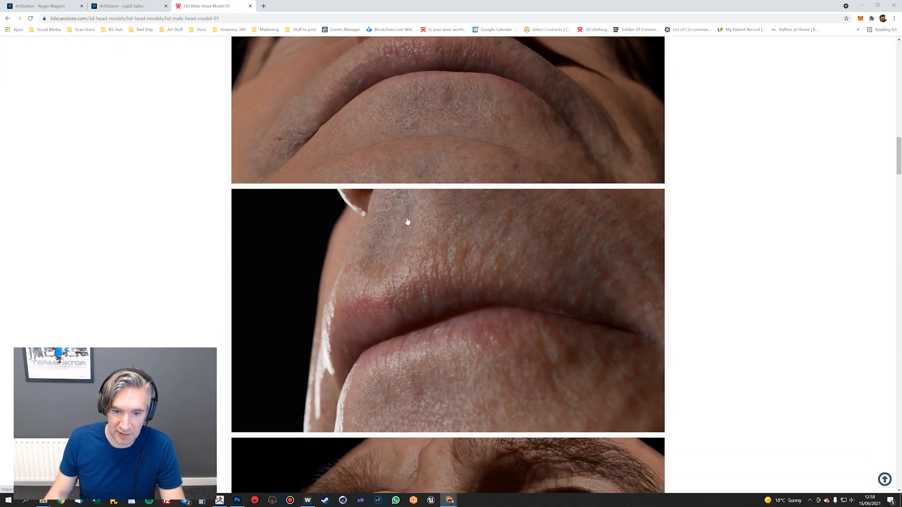
{"action": "scroll", "coordinate": [407, 222], "scroll_direction": "down", "scroll_amount": 20}
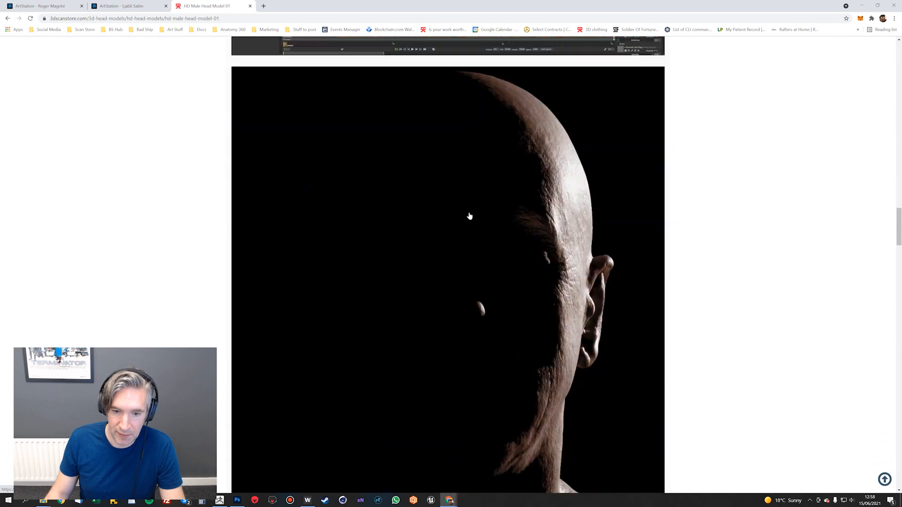
{"action": "scroll", "coordinate": [469, 216], "scroll_direction": "down", "scroll_amount": 20}
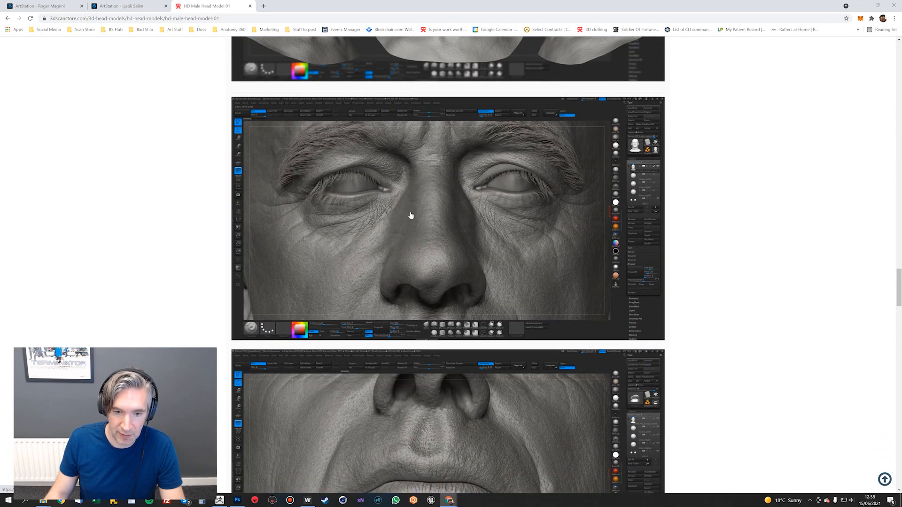
{"action": "scroll", "coordinate": [409, 212], "scroll_direction": "down", "scroll_amount": 7}
{"action": "scroll", "coordinate": [402, 255], "scroll_direction": "up", "scroll_amount": 5}
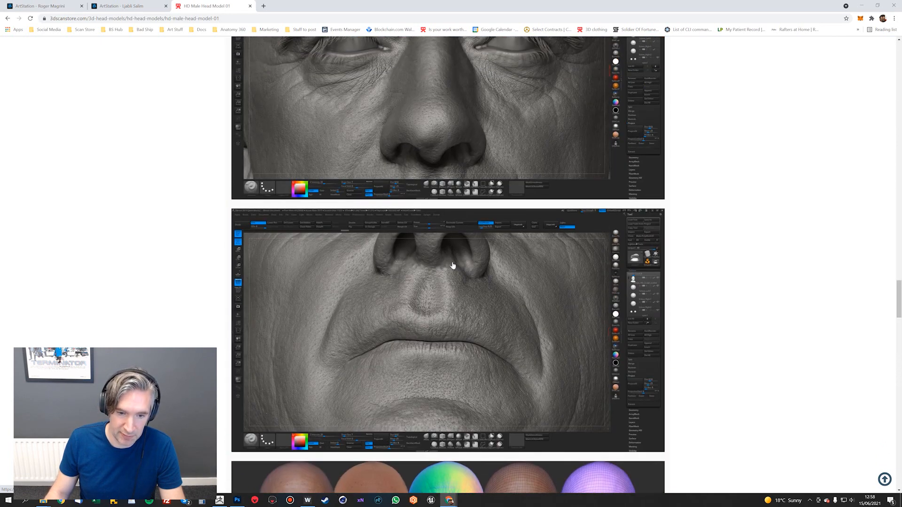
{"action": "scroll", "coordinate": [452, 266], "scroll_direction": "up", "scroll_amount": 3}
Switch back to ZBrush and show the Head_Tutorial subtool in plain grey, examining its skin detail around the mouth and eyes
{"action": "key", "text": "alt+Tab"}
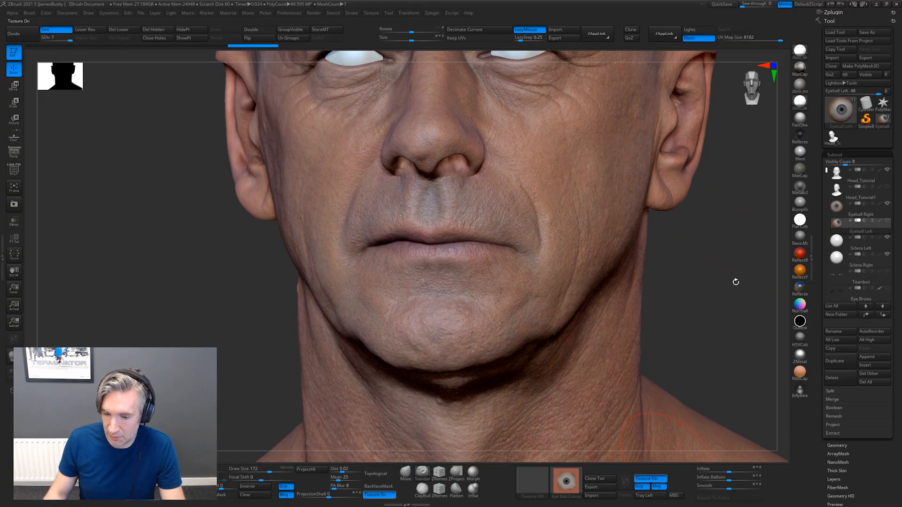
{"action": "left_click", "coordinate": [799, 119]}
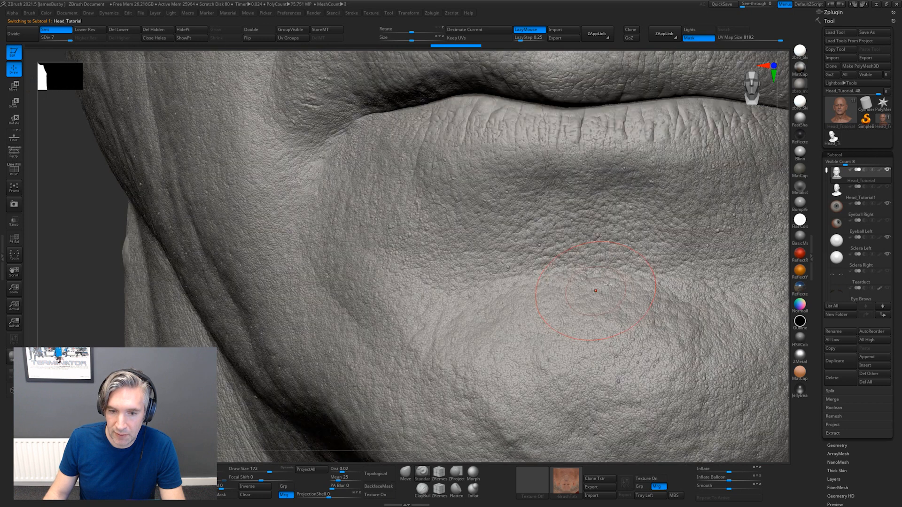
{"action": "left_click_drag", "start_coordinate": [787, 302], "coordinate": [656, 392], "text": "alt"}
{"action": "left_click_drag", "start_coordinate": [786, 322], "coordinate": [700, 304], "text": "alt"}
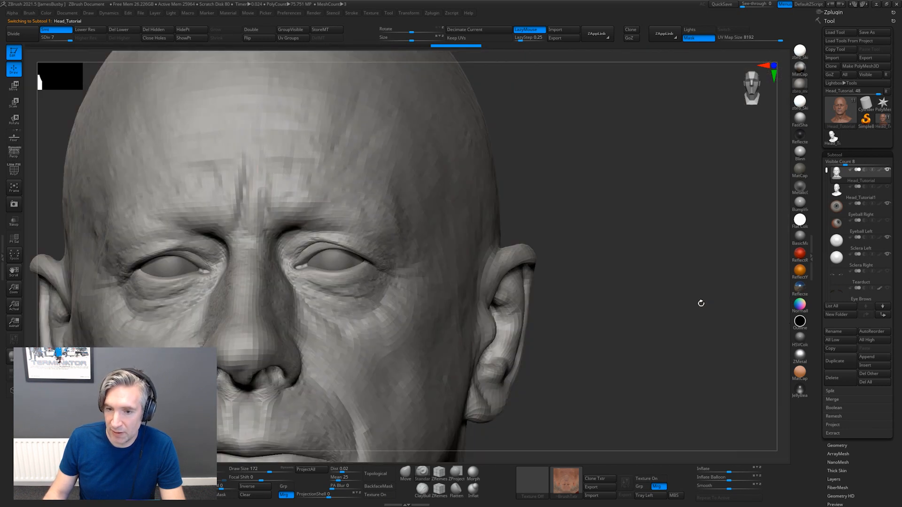
{"action": "left_click_drag", "start_coordinate": [596, 315], "coordinate": [698, 264]}
Switch to Chrome, open the "Realtime escanor" artwork in the second ArtStation portfolio and examine its renders
{"action": "key", "text": "alt+Tab"}
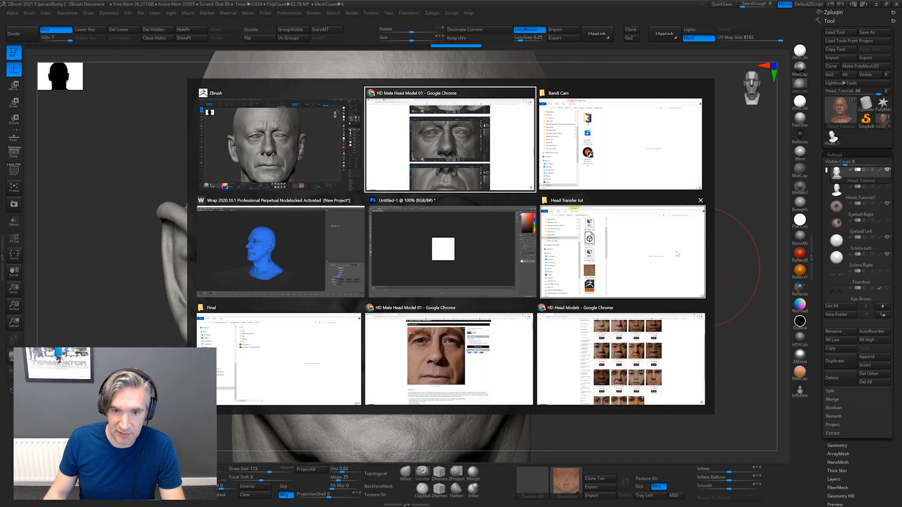
{"action": "left_click", "coordinate": [160, 5]}
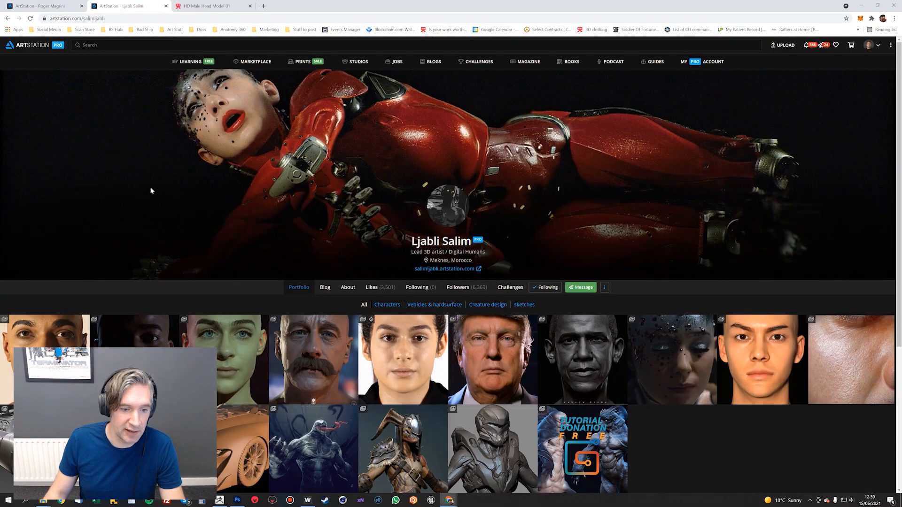
{"action": "scroll", "coordinate": [151, 191], "scroll_direction": "down", "scroll_amount": 3}
{"action": "left_click", "coordinate": [310, 214]}
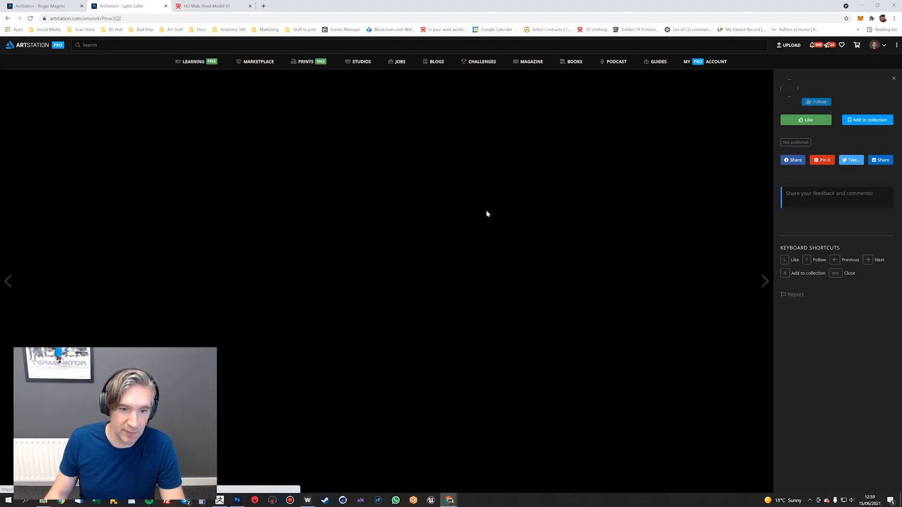
{"action": "scroll", "coordinate": [404, 211], "scroll_direction": "down", "scroll_amount": 5}
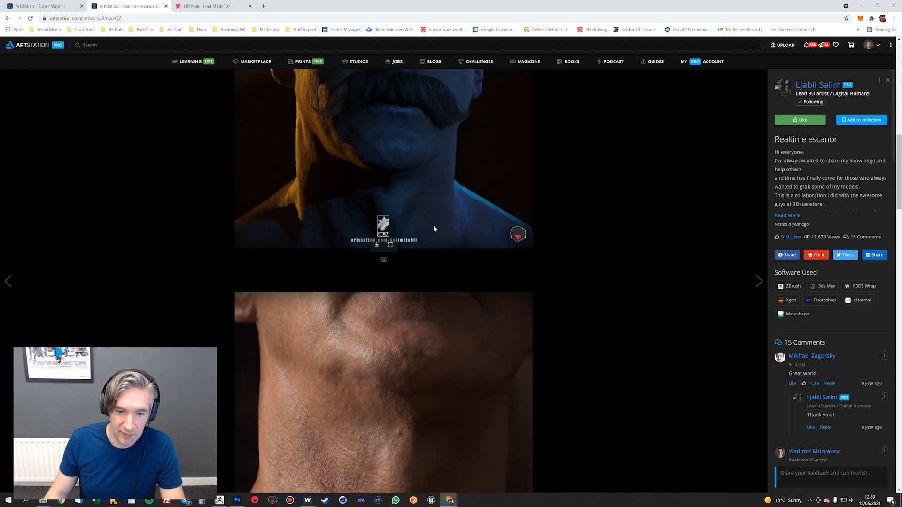
{"action": "scroll", "coordinate": [371, 237], "scroll_direction": "down", "scroll_amount": 15}
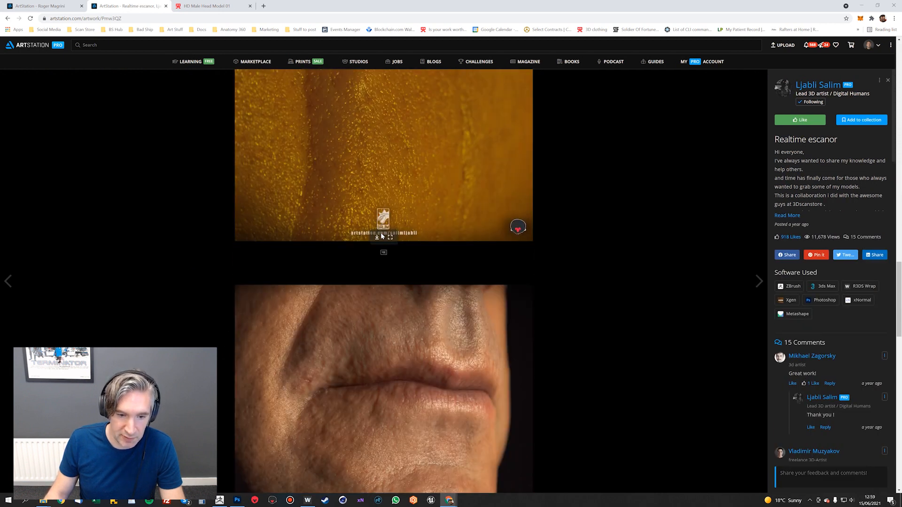
{"action": "scroll", "coordinate": [381, 236], "scroll_direction": "down", "scroll_amount": 20}
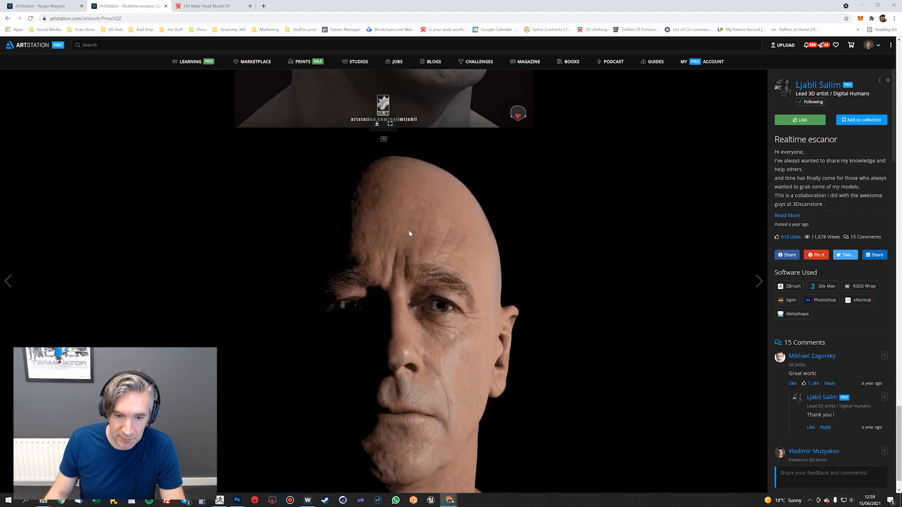
{"action": "scroll", "coordinate": [411, 233], "scroll_direction": "down", "scroll_amount": 1}
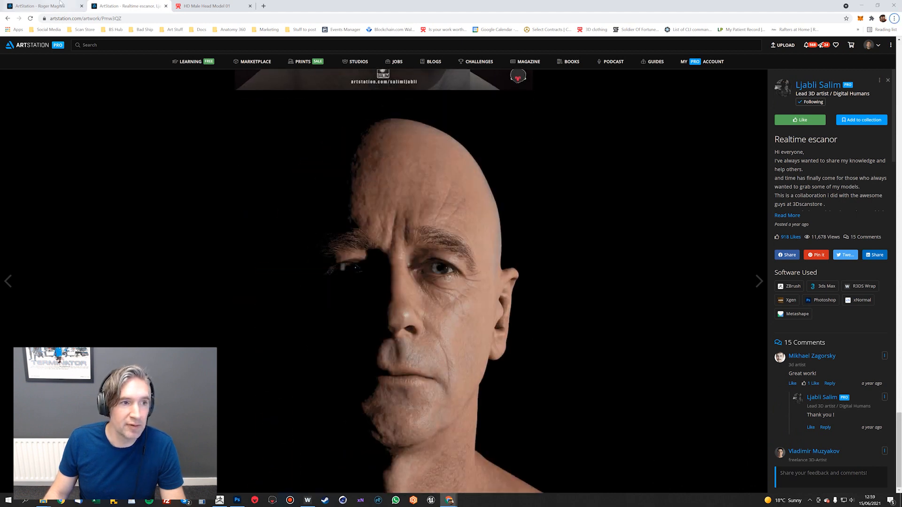
Open "Portrait of Ronnie James Dio" in the other ArtStation portfolio, examine its renders, and leave for the ArtStation home page
{"action": "left_click", "coordinate": [51, 5]}
{"action": "scroll", "coordinate": [163, 192], "scroll_direction": "down", "scroll_amount": 3}
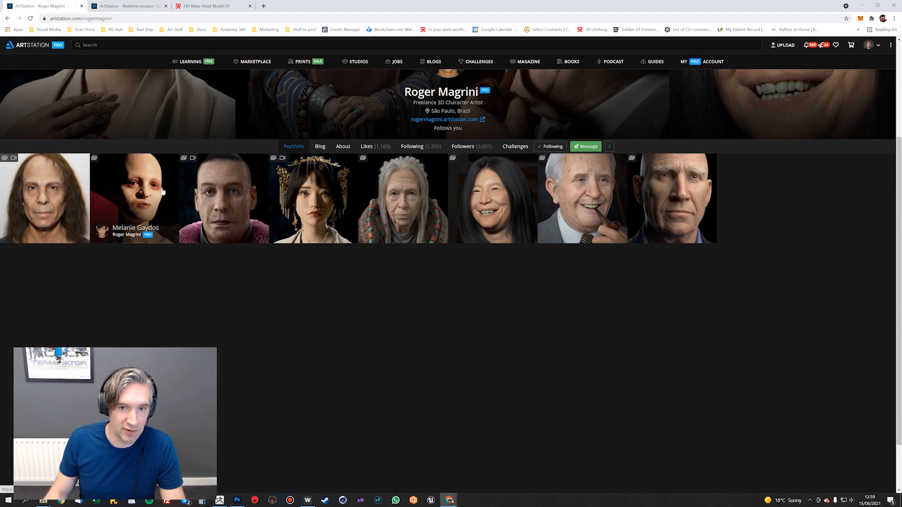
{"action": "scroll", "coordinate": [163, 191], "scroll_direction": "up", "scroll_amount": 2}
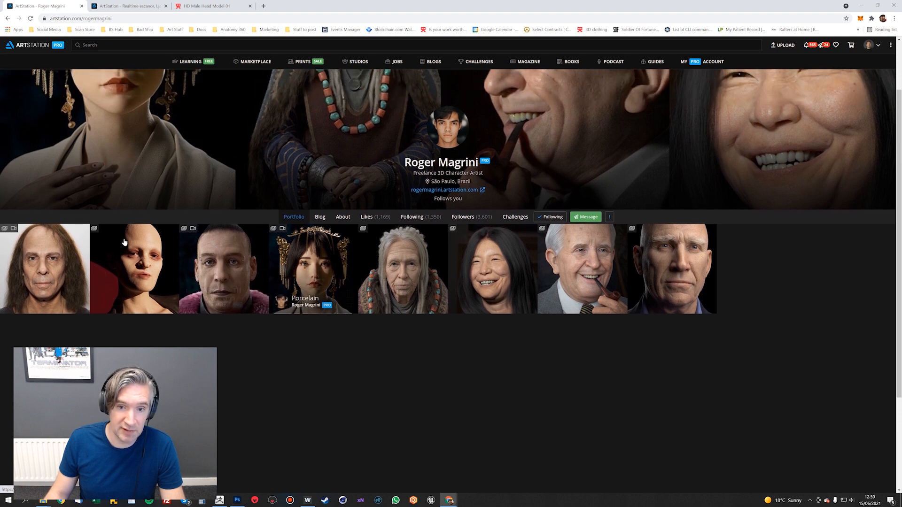
{"action": "left_click", "coordinate": [86, 252]}
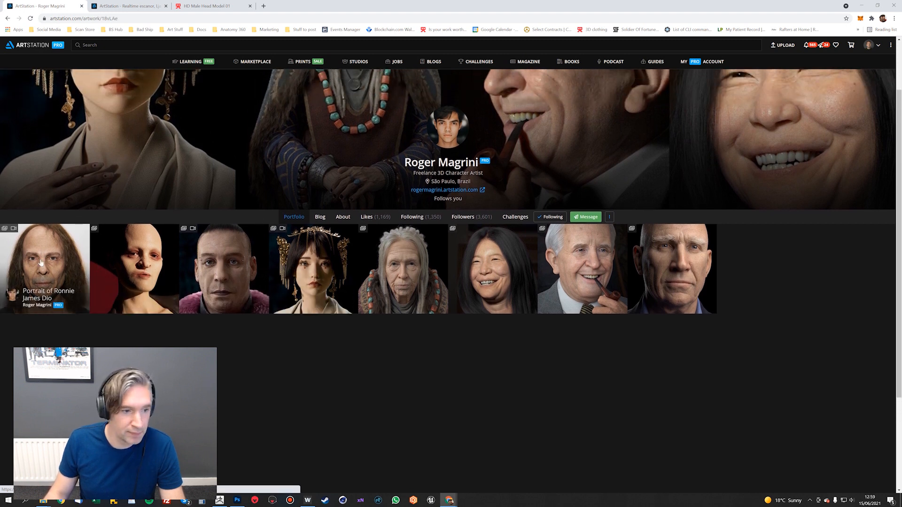
{"action": "scroll", "coordinate": [420, 216], "scroll_direction": "down", "scroll_amount": 7}
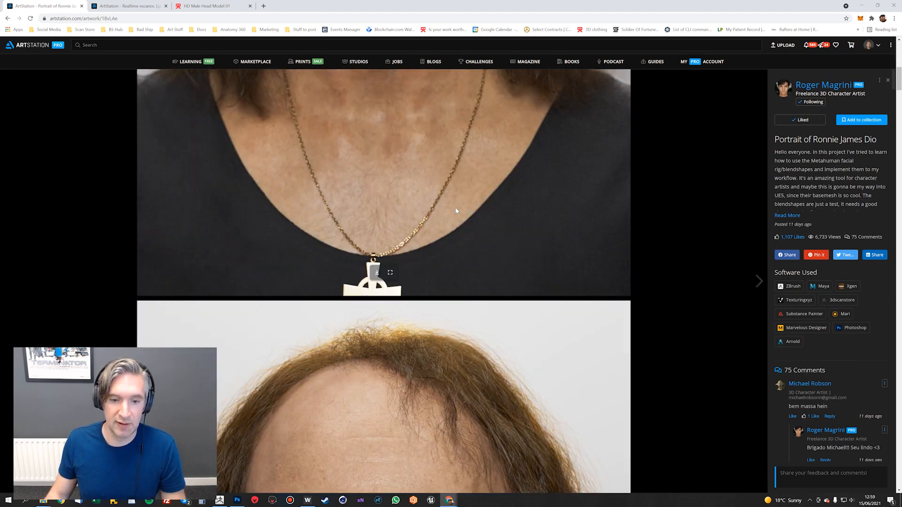
{"action": "scroll", "coordinate": [455, 210], "scroll_direction": "down", "scroll_amount": 15}
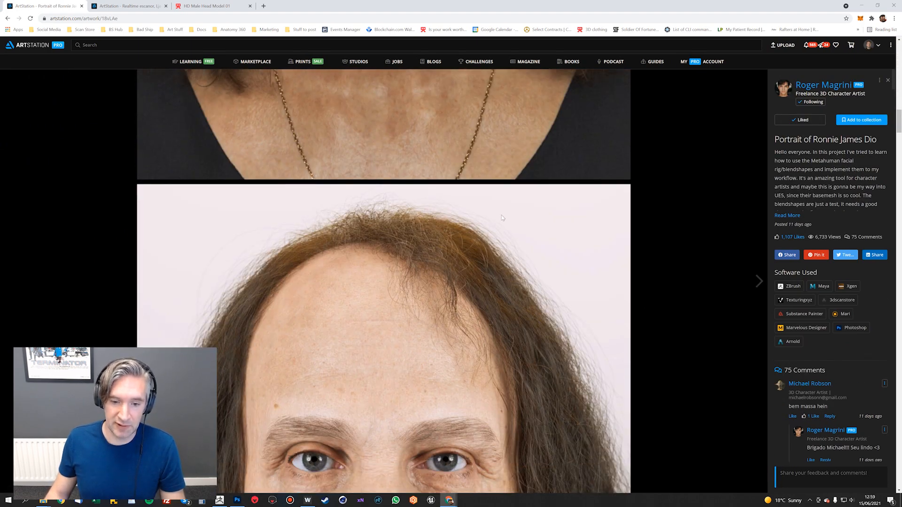
{"action": "scroll", "coordinate": [502, 217], "scroll_direction": "down", "scroll_amount": 16}
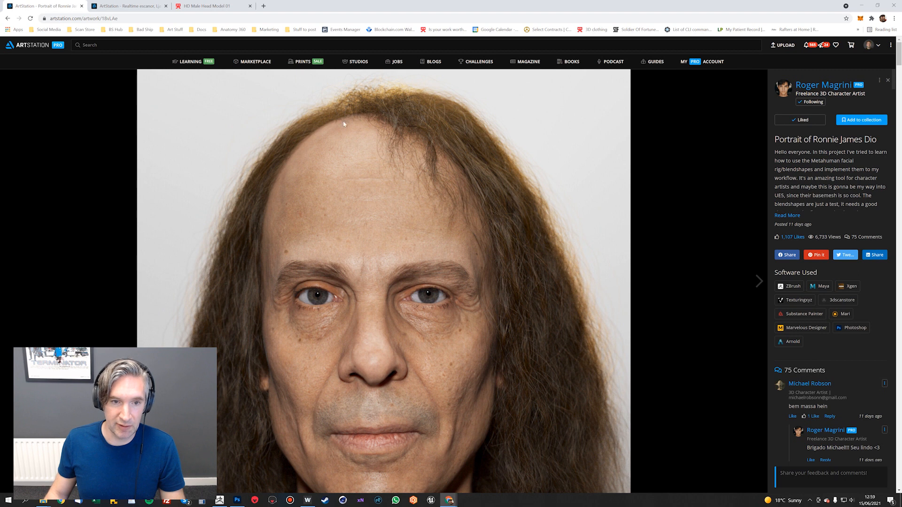
{"action": "left_click", "coordinate": [29, 46]}
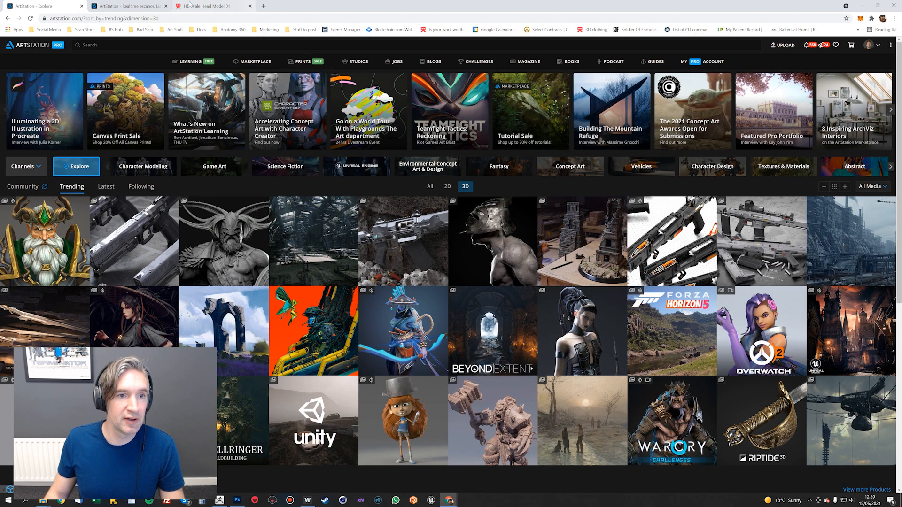
Return to ZBrush, select the Head_Tutorial1 subtool and hide Head_Tutorial to view the second head alone
{"action": "left_click", "coordinate": [206, 6]}
{"action": "key", "text": "alt+Tab"}
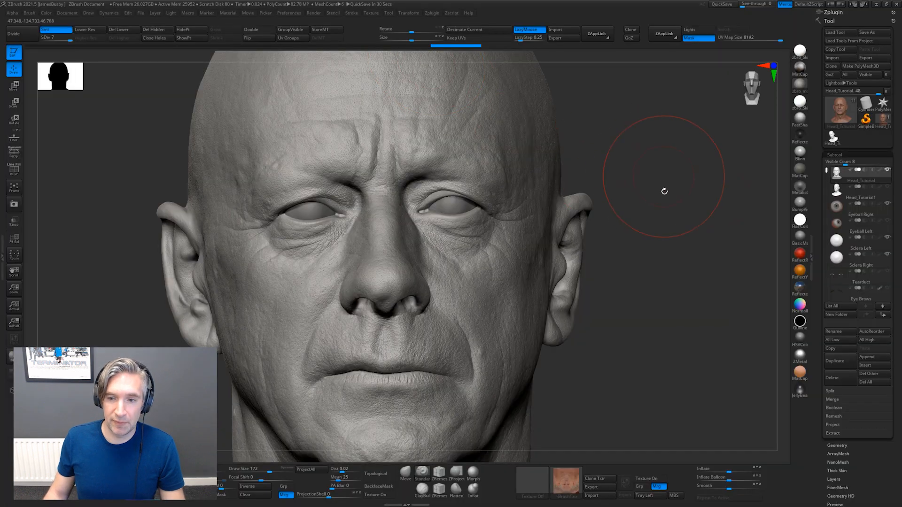
{"action": "left_click", "coordinate": [841, 195]}
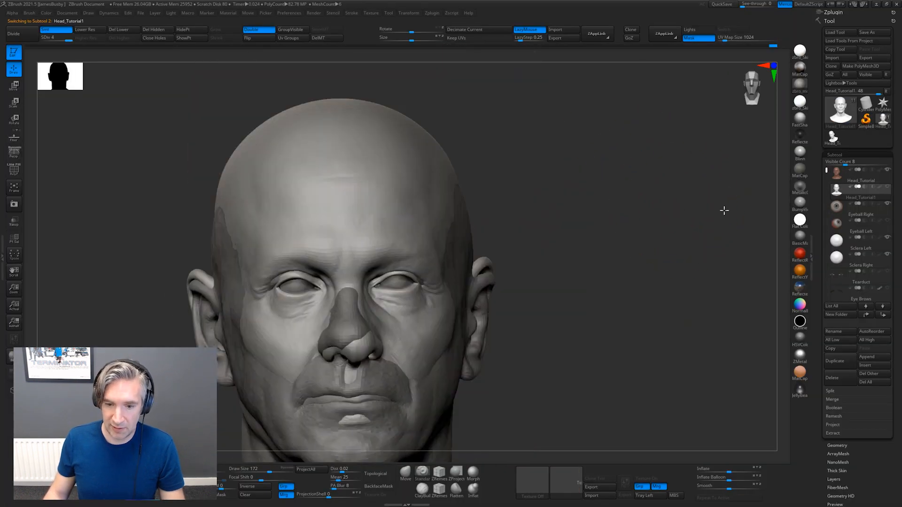
{"action": "left_click", "coordinate": [887, 169]}
{"action": "mouse_move", "coordinate": [669, 219]}
{"action": "left_mouse_down", "text": "alt"}
{"action": "mouse_move", "coordinate": [590, 218]}
{"action": "mouse_move", "coordinate": [637, 196]}
{"action": "mouse_move", "coordinate": [537, 217]}
{"action": "mouse_move", "coordinate": [570, 225]}
{"action": "mouse_move", "coordinate": [594, 218]}
{"action": "left_mouse_up", "text": "alt"}
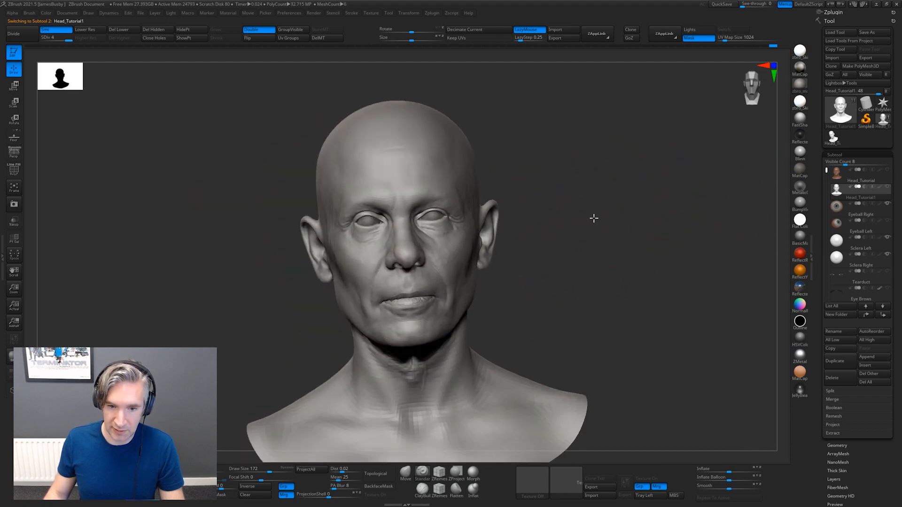
Toggle the visibility of Head_Tutorial to compare both heads, and make the detailed Head_Tutorial subtool active again
{"action": "left_click", "coordinate": [888, 170]}
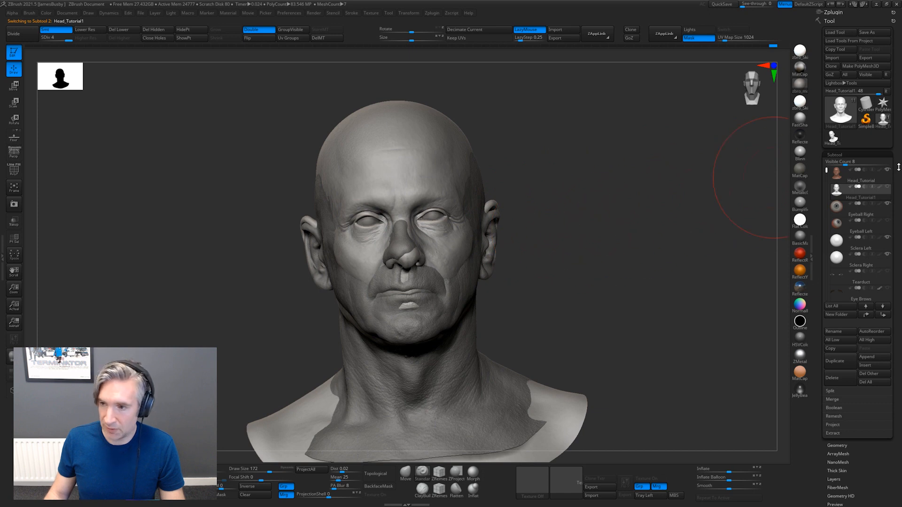
{"action": "left_click", "coordinate": [889, 171]}
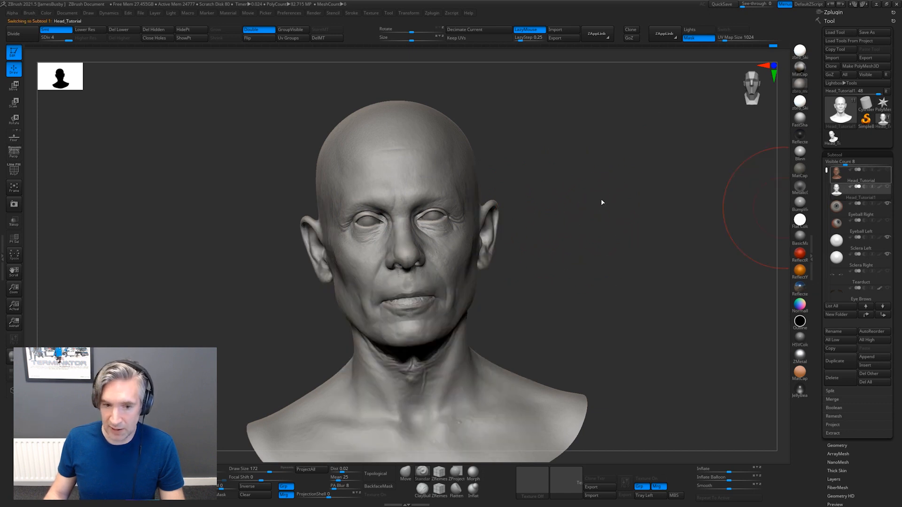
{"action": "left_click_drag", "start_coordinate": [614, 189], "coordinate": [509, 253]}
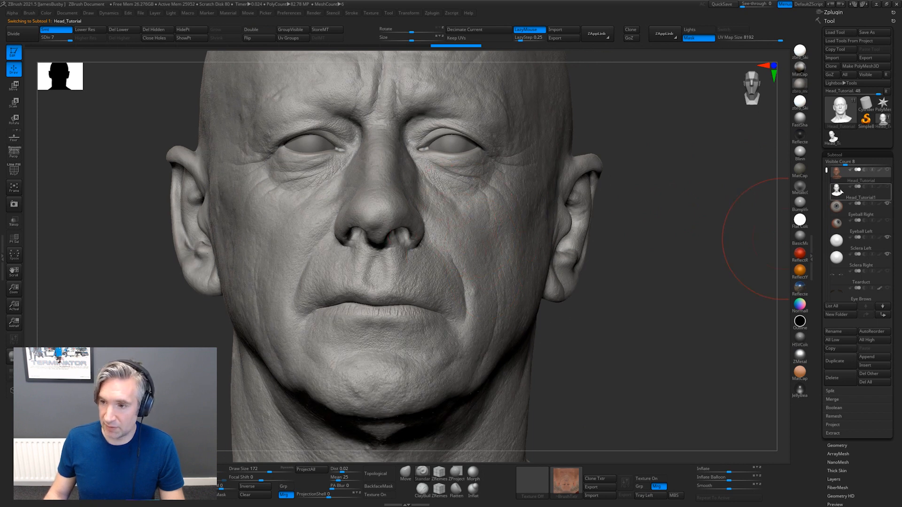
{"action": "left_click", "coordinate": [840, 192]}
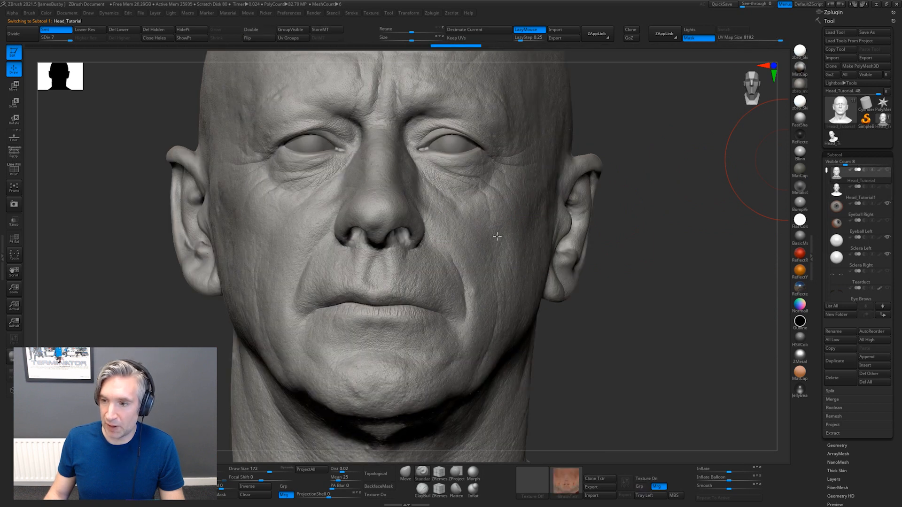
Compare Head_Tutorial1 with Head_Tutorial, then display Head_Tutorial's polyframe and lower it to subdivision level 1
{"action": "left_click", "coordinate": [837, 193]}
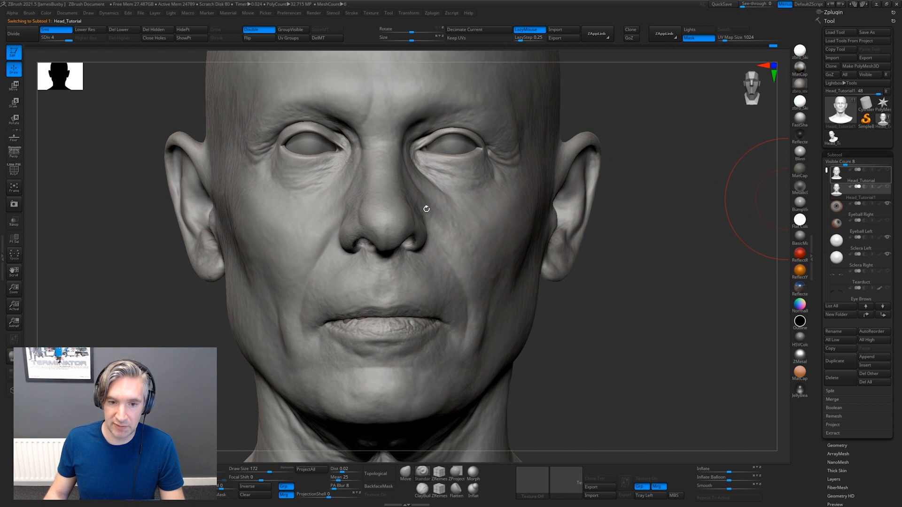
{"action": "key", "text": "shift+f"}
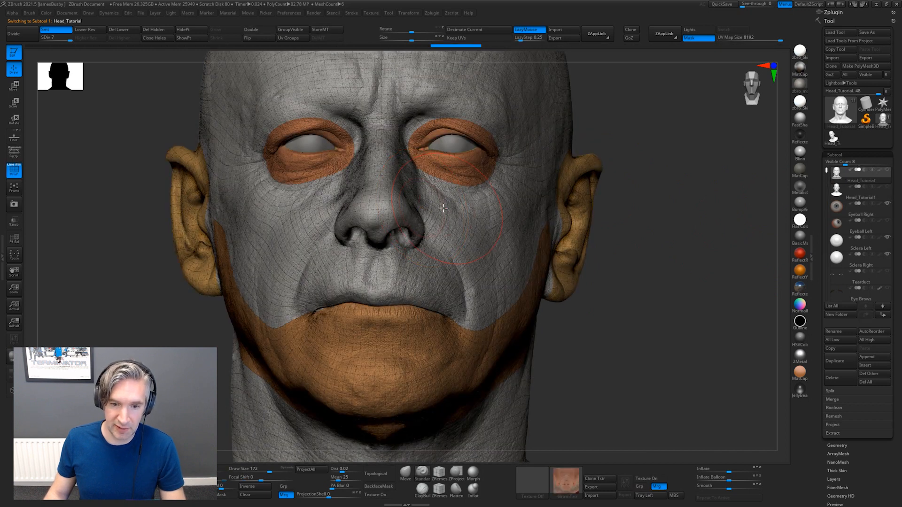
{"action": "key", "text": "shift+d"}
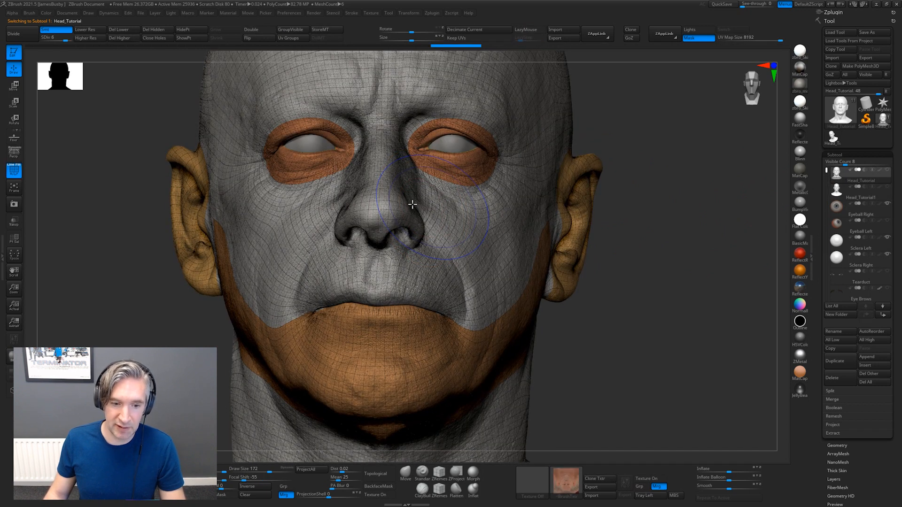
{"action": "key", "text": "shift+d"}
{"action": "key", "text": "shift+d"}
{"action": "key", "text": "shift+d"}
{"action": "key", "text": "shift+d"}
{"action": "key", "text": "shift+d"}
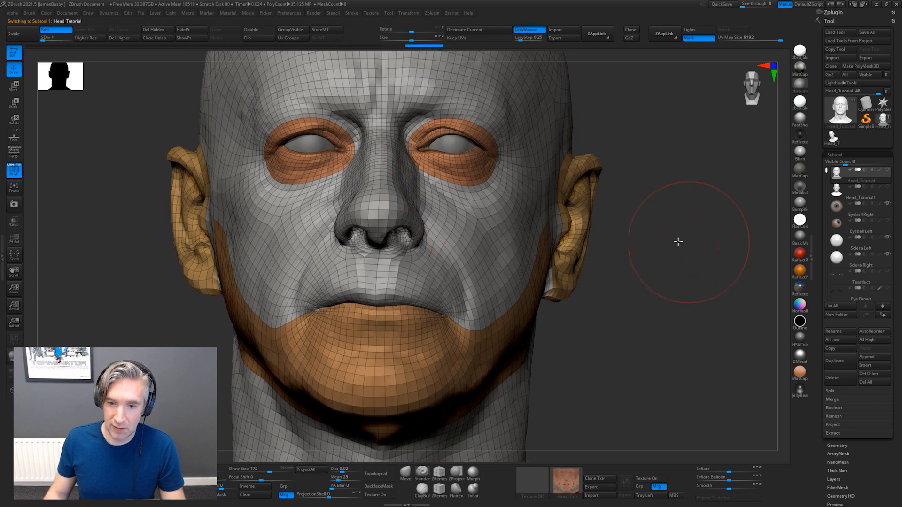
{"action": "left_click_drag", "start_coordinate": [678, 242], "coordinate": [499, 225]}
{"action": "left_click_drag", "start_coordinate": [630, 267], "coordinate": [775, 197]}
Select Head_Tutorial1, overlay Head_Tutorial on it, and turn the polyframe display off
{"action": "left_click", "coordinate": [836, 188]}
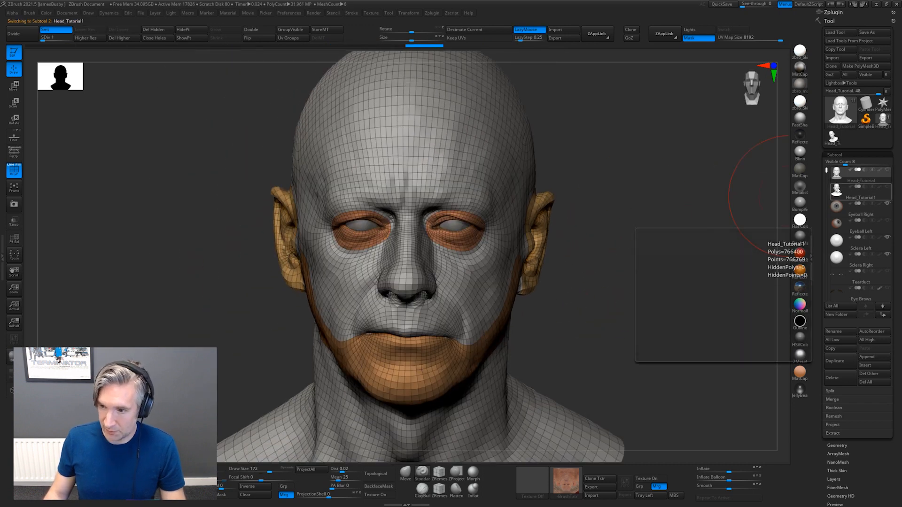
{"action": "left_click", "coordinate": [886, 171]}
{"action": "left_click_drag", "start_coordinate": [650, 222], "coordinate": [619, 233]}
{"action": "key", "text": "shift+f"}
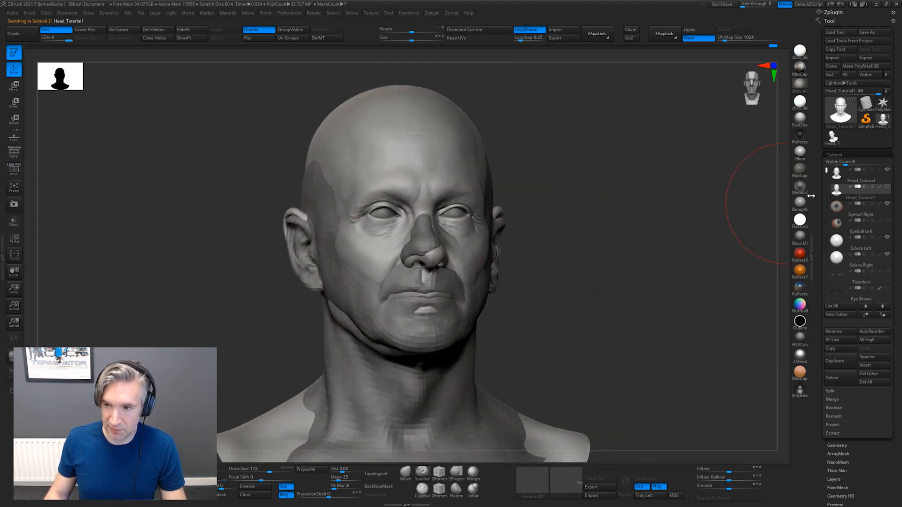
Make Head_Tutorial active with Head_Tutorial1 shown over it, and use the Move gizmo to line up the two heads
{"action": "left_click", "coordinate": [836, 190]}
{"action": "left_click", "coordinate": [838, 174]}
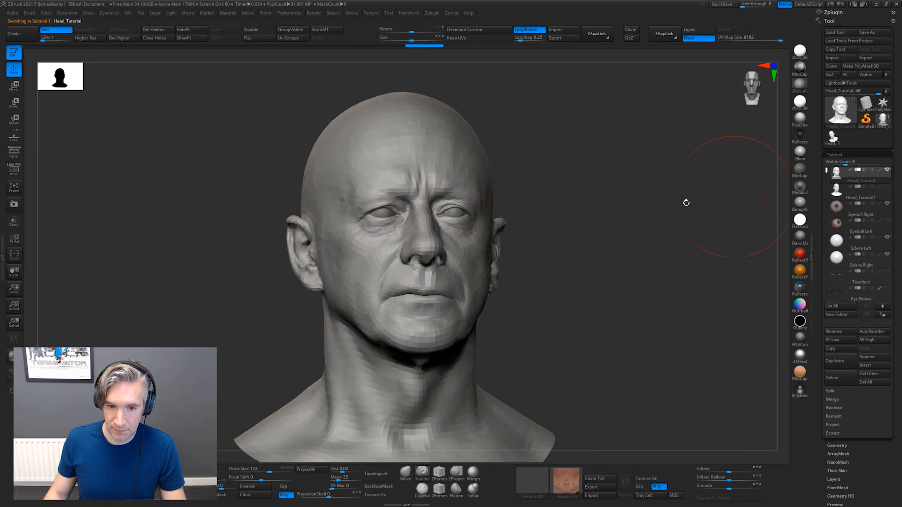
{"action": "left_click_drag", "start_coordinate": [684, 201], "coordinate": [614, 213], "text": "alt"}
{"action": "left_click", "coordinate": [888, 187]}
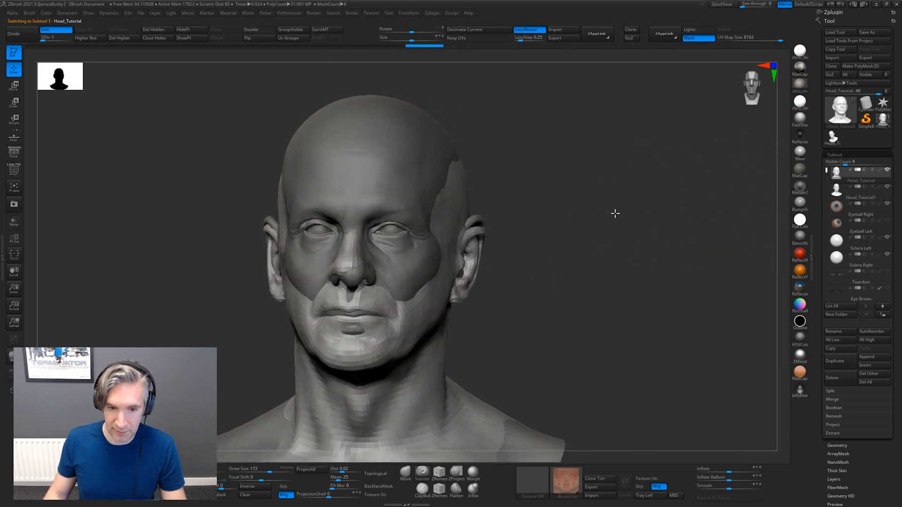
{"action": "key", "text": "w"}
{"action": "left_click_drag", "start_coordinate": [364, 427], "coordinate": [367, 428]}
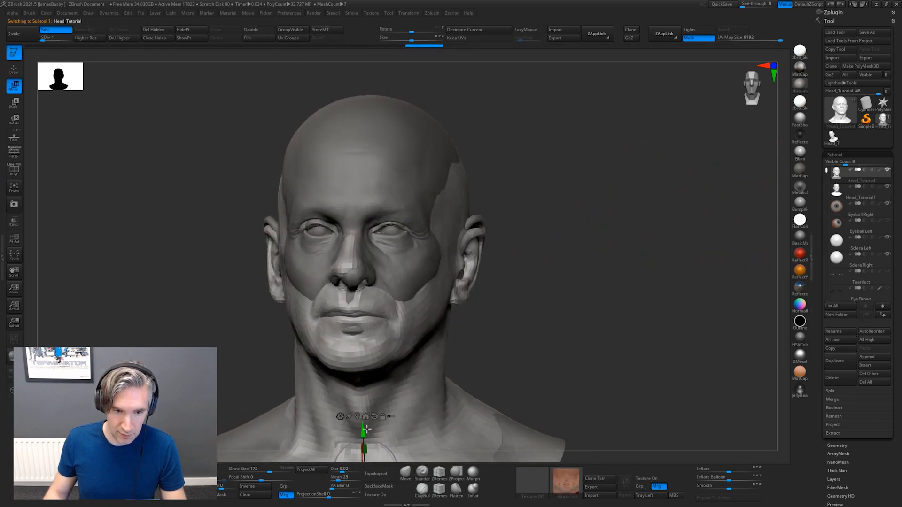
{"action": "left_click_drag", "start_coordinate": [589, 248], "coordinate": [658, 238]}
{"action": "left_click_drag", "start_coordinate": [388, 405], "coordinate": [385, 405]}
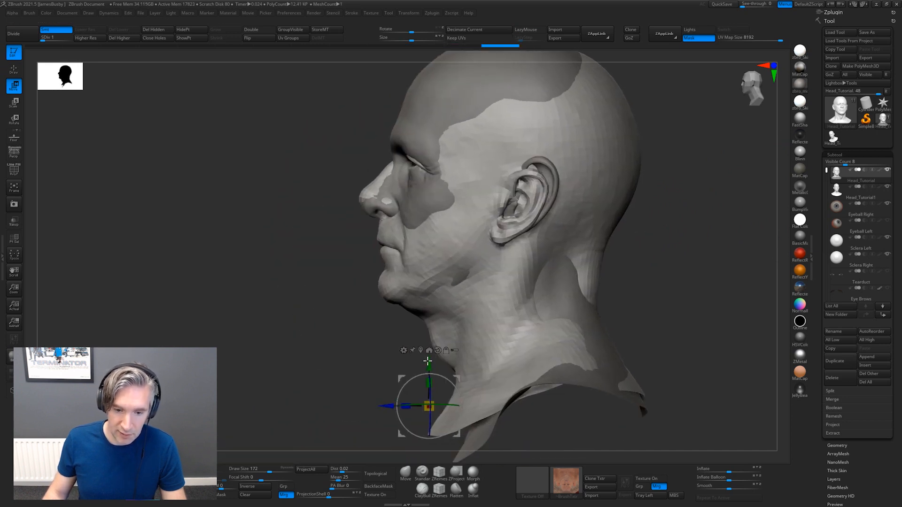
Switch to Chrome and reopen the "Portrait of Ronnie James Dio" artwork from the ArtStation explore page
{"action": "key", "text": "alt+Tab"}
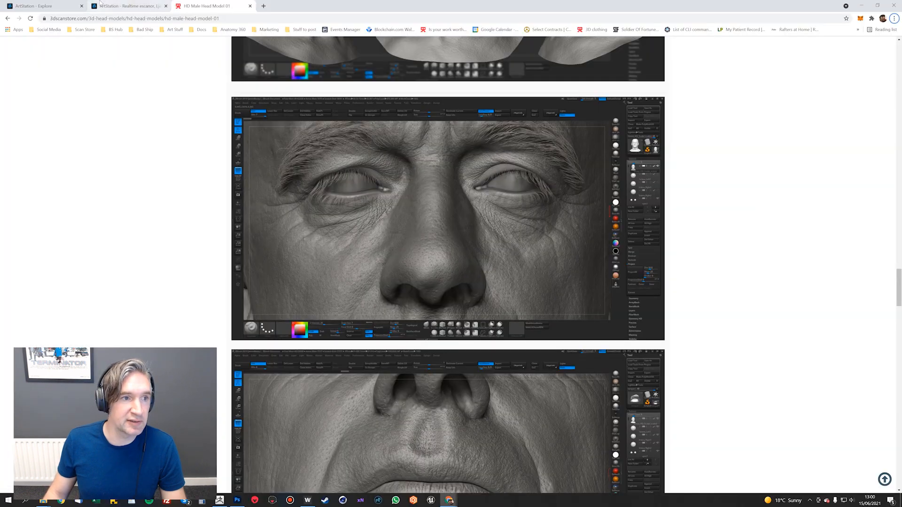
{"action": "left_click", "coordinate": [99, 2]}
{"action": "left_click", "coordinate": [56, 4]}
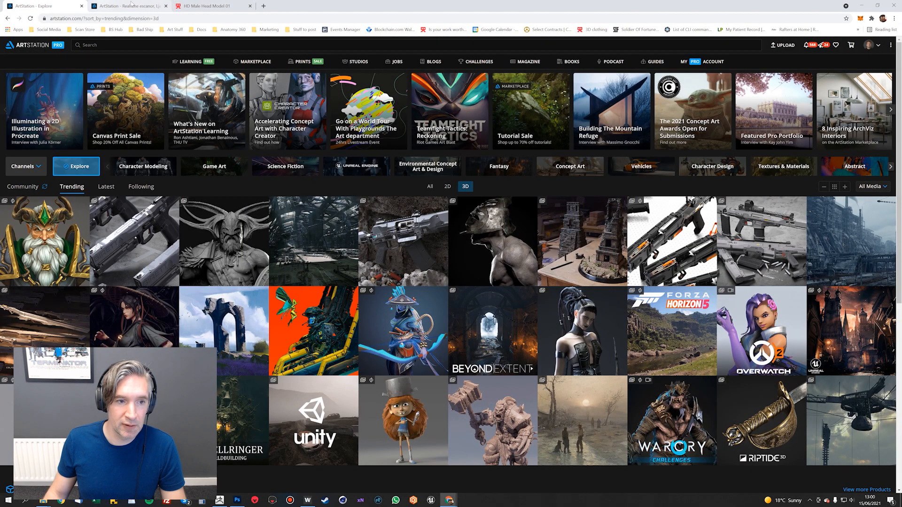
{"action": "left_click", "coordinate": [10, 19]}
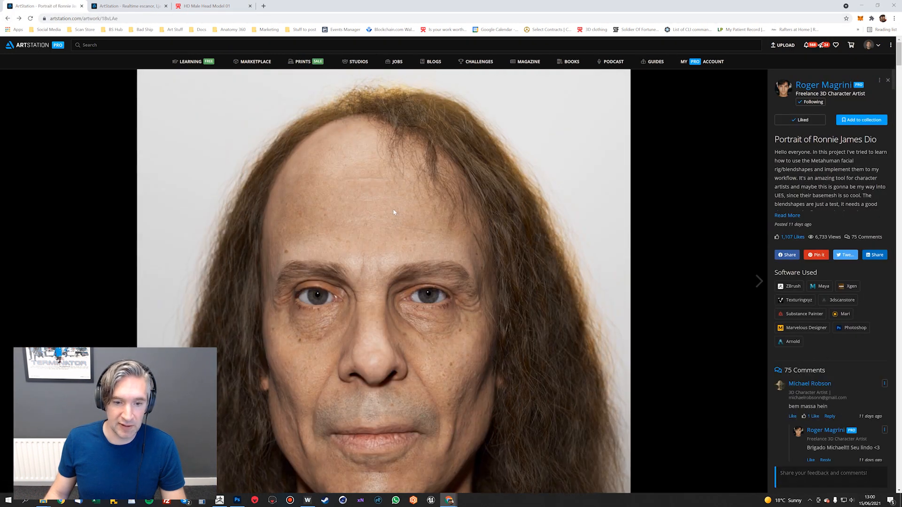
Go from the HD Male Head Model 01 product page to the HD Head Models category and browse the available heads
{"action": "left_click", "coordinate": [175, 4]}
{"action": "scroll", "coordinate": [174, 94], "scroll_direction": "up", "scroll_amount": 10}
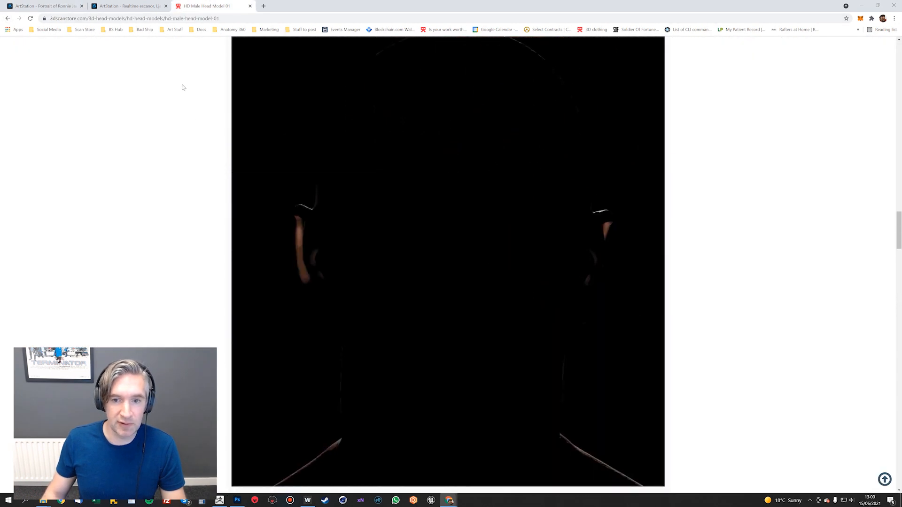
{"action": "scroll", "coordinate": [183, 87], "scroll_direction": "up", "scroll_amount": 15}
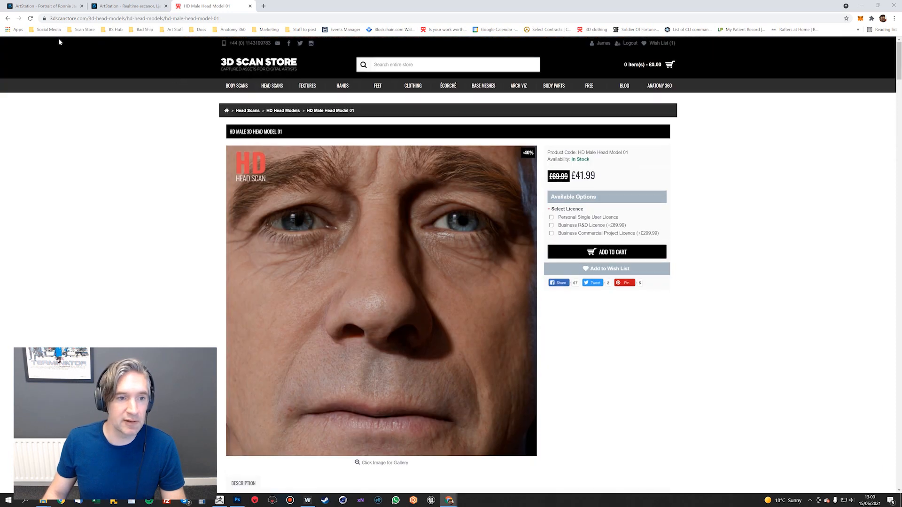
{"action": "mouse_move", "coordinate": [280, 88]}
{"action": "left_click", "coordinate": [256, 147]}
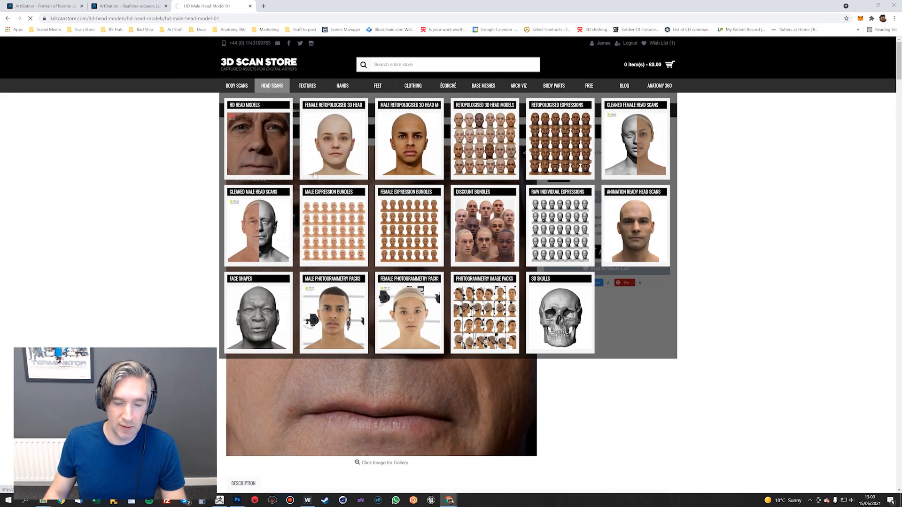
{"action": "scroll", "coordinate": [466, 232], "scroll_direction": "down", "scroll_amount": 3}
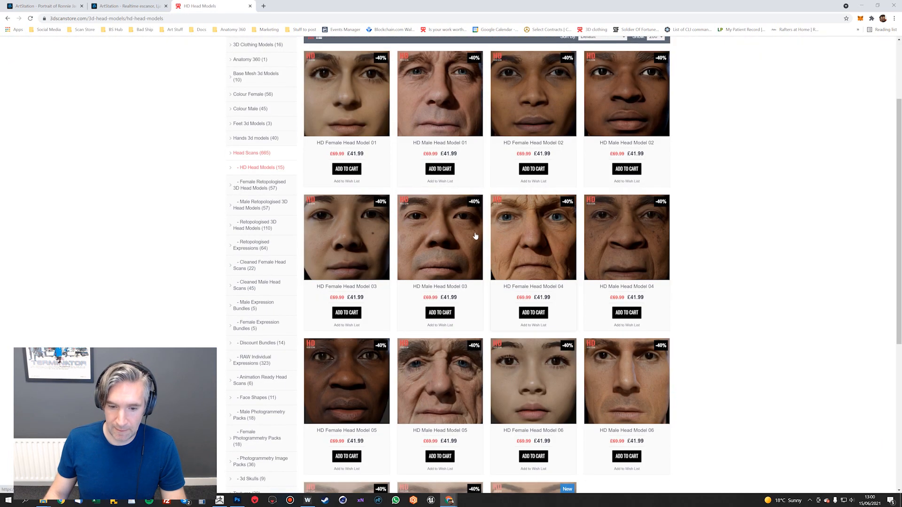
Open the HD Male Head Model 03 product page and examine its description and renders
{"action": "left_click", "coordinate": [466, 232]}
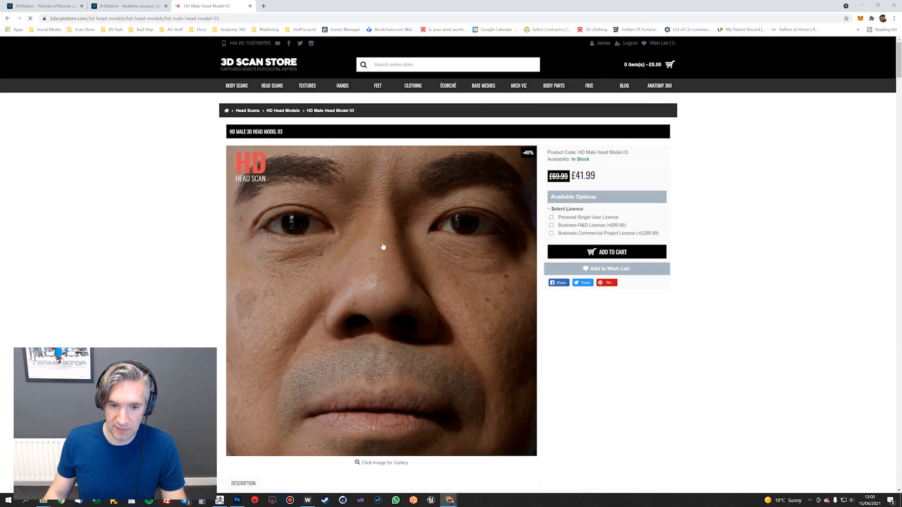
{"action": "scroll", "coordinate": [382, 246], "scroll_direction": "down", "scroll_amount": 6}
{"action": "scroll", "coordinate": [445, 229], "scroll_direction": "down", "scroll_amount": 3}
{"action": "scroll", "coordinate": [445, 229], "scroll_direction": "up", "scroll_amount": 10}
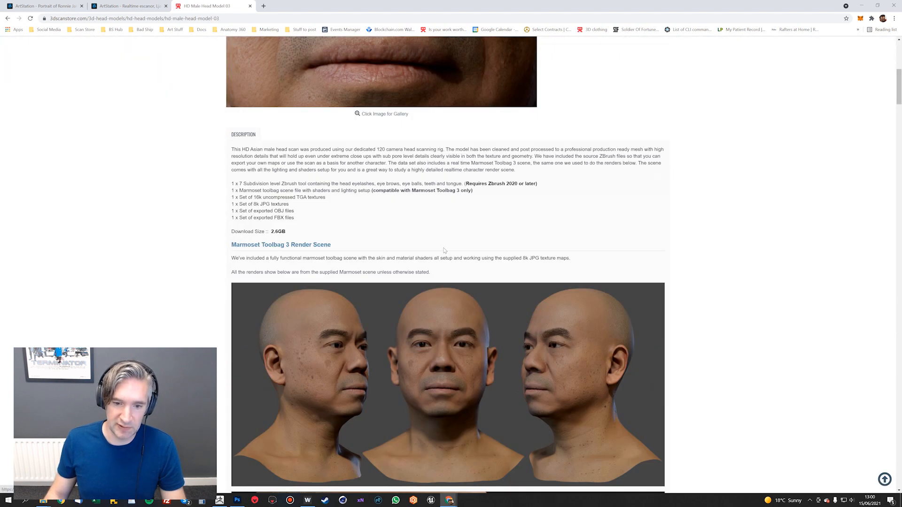
Return to ZBrush, hide Head_Tutorial1 so only Head_Tutorial shows, and go back to Draw mode
{"action": "key", "text": "super+Tab"}
{"action": "left_click", "coordinate": [399, 140]}
{"action": "mouse_move", "coordinate": [629, 191]}
{"action": "left_mouse_down"}
{"action": "mouse_move", "coordinate": [694, 206]}
{"action": "mouse_move", "coordinate": [636, 192]}
{"action": "left_mouse_up"}
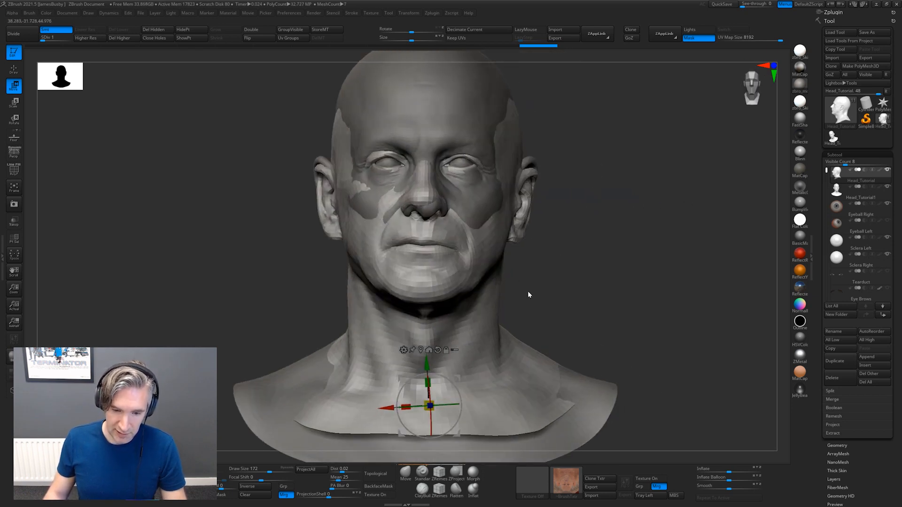
{"action": "left_click_drag", "start_coordinate": [623, 235], "coordinate": [622, 226], "text": "alt"}
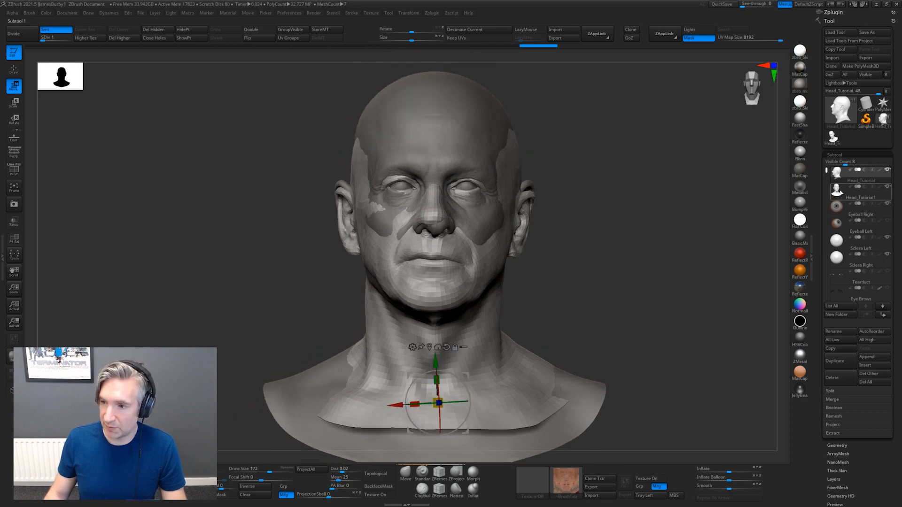
{"action": "left_click", "coordinate": [887, 186]}
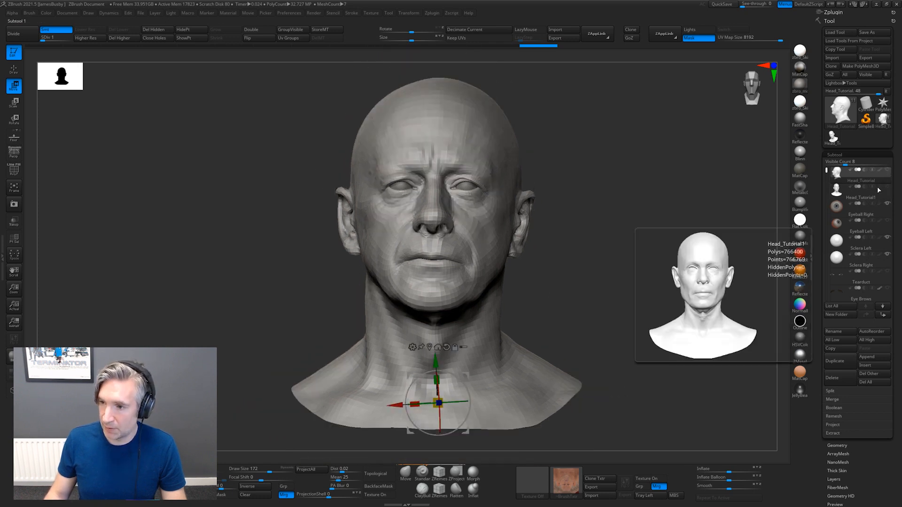
{"action": "left_click_drag", "start_coordinate": [625, 190], "coordinate": [643, 199], "text": "alt"}
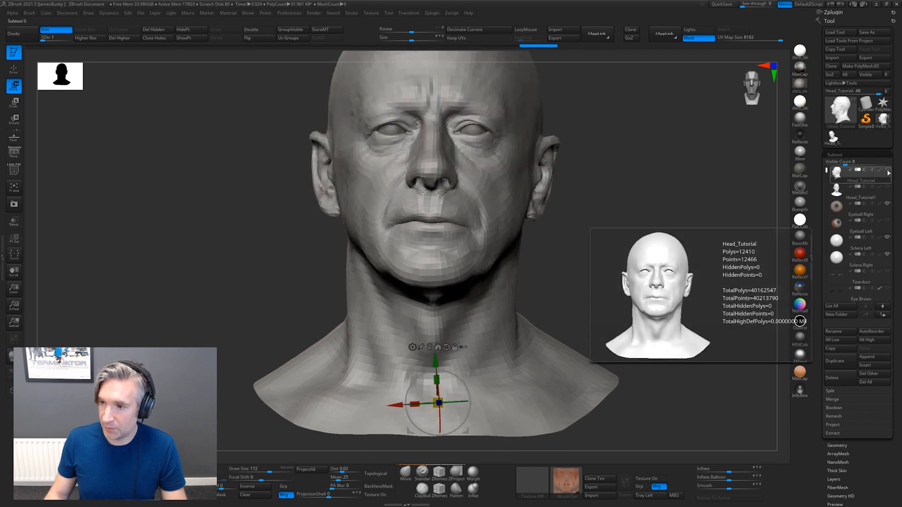
{"action": "left_click", "coordinate": [887, 170], "text": "shift"}
{"action": "left_click", "coordinate": [887, 170], "text": "shift"}
{"action": "mouse_move", "coordinate": [662, 152]}
{"action": "left_mouse_down", "text": "alt"}
{"action": "mouse_move", "coordinate": [630, 204]}
{"action": "mouse_move", "coordinate": [587, 217]}
{"action": "left_mouse_up", "text": "alt"}
{"action": "key", "text": "q"}
{"action": "left_click_drag", "start_coordinate": [692, 239], "coordinate": [668, 244]}
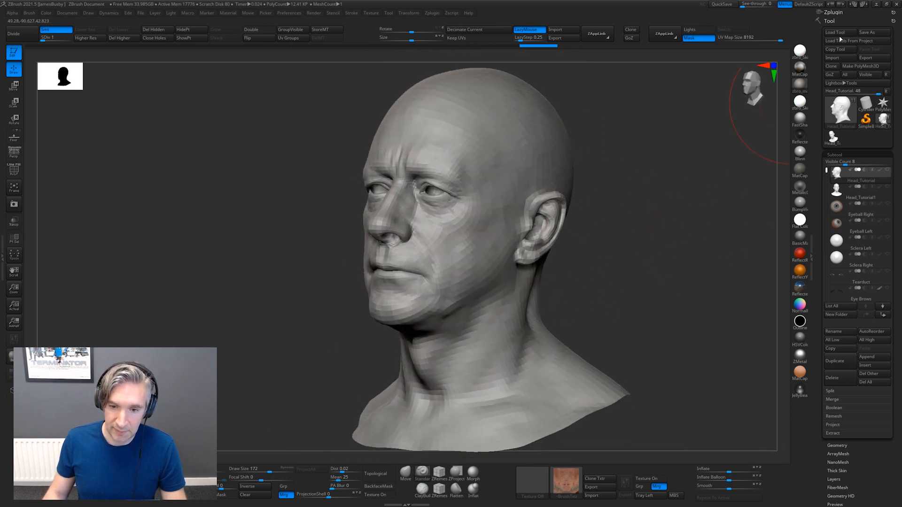
Export Head_Tutorial in OBJ format as Scan in the Head Transfer tut folder, replacing the existing file
{"action": "left_click", "coordinate": [876, 57]}
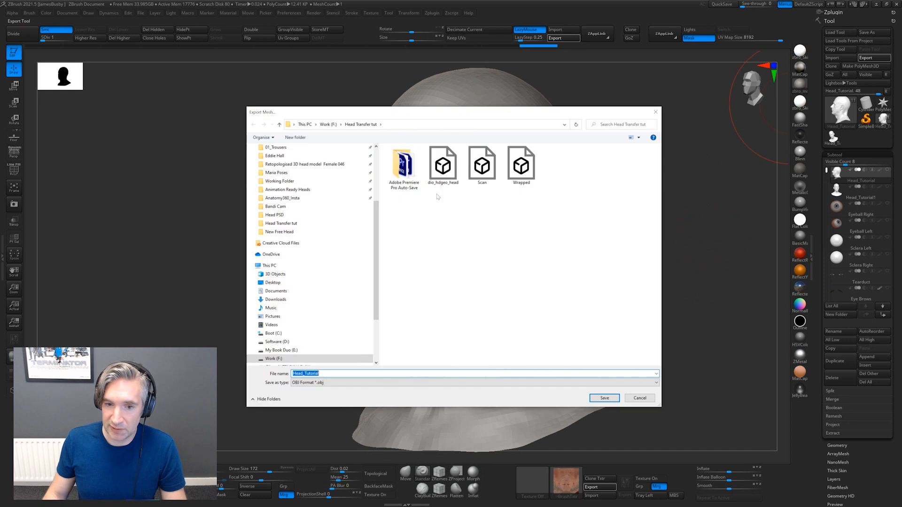
{"action": "left_click", "coordinate": [483, 167]}
{"action": "double_click", "coordinate": [479, 170]}
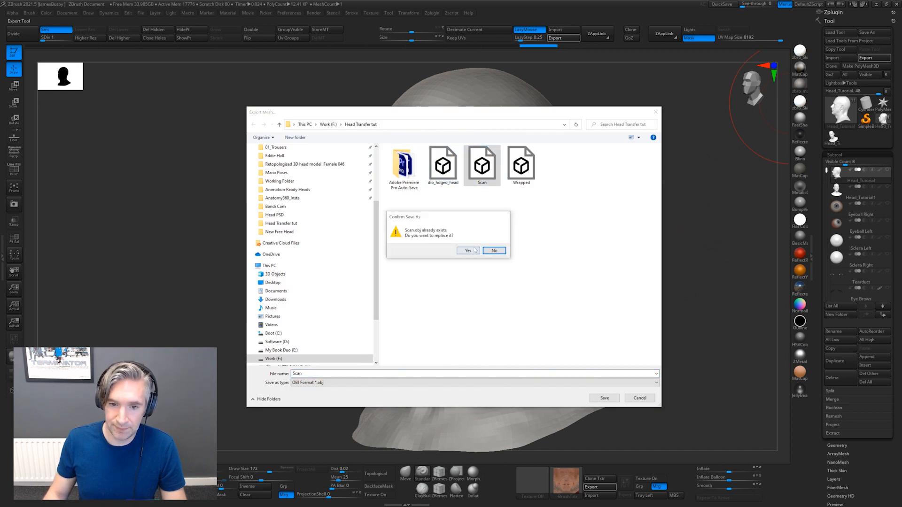
{"action": "left_click", "coordinate": [468, 251]}
Select the Head_Tutorial1 subtool and set it to subdivision level 3
{"action": "left_click", "coordinate": [841, 195]}
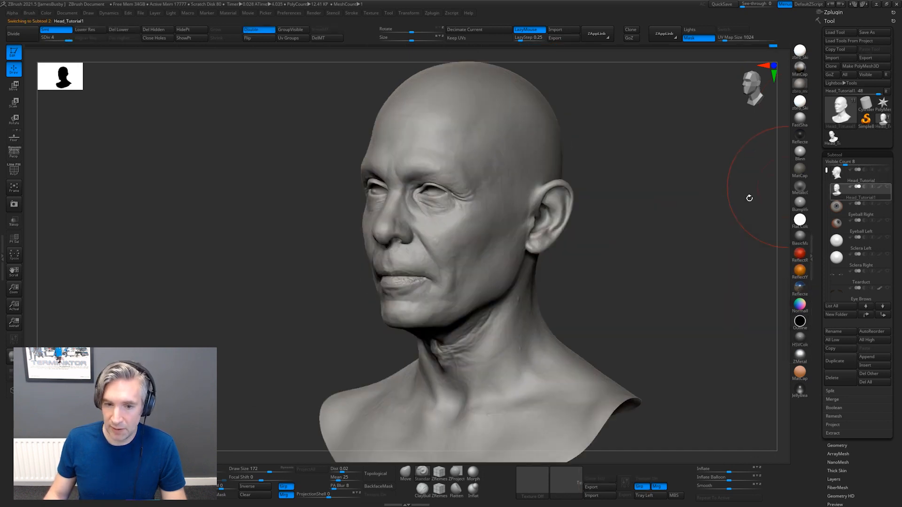
{"action": "left_click_drag", "start_coordinate": [749, 196], "coordinate": [658, 223], "text": "shift"}
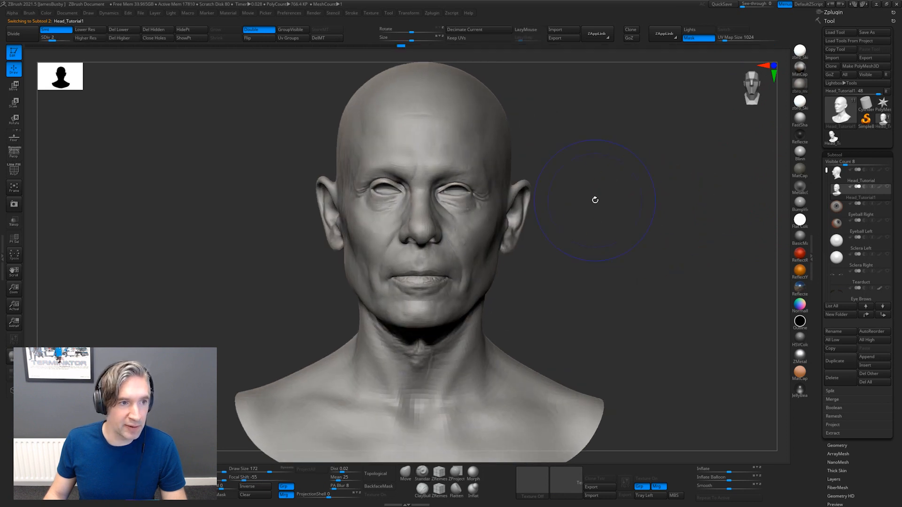
{"action": "left_click_drag", "start_coordinate": [599, 207], "coordinate": [631, 206]}
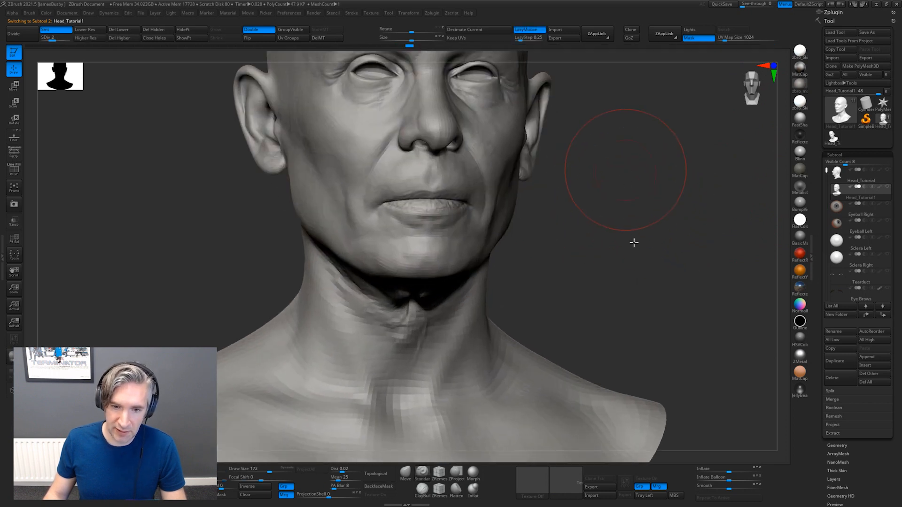
{"action": "left_click_drag", "start_coordinate": [625, 170], "coordinate": [637, 247], "text": "alt"}
{"action": "left_click_drag", "start_coordinate": [675, 218], "coordinate": [673, 216]}
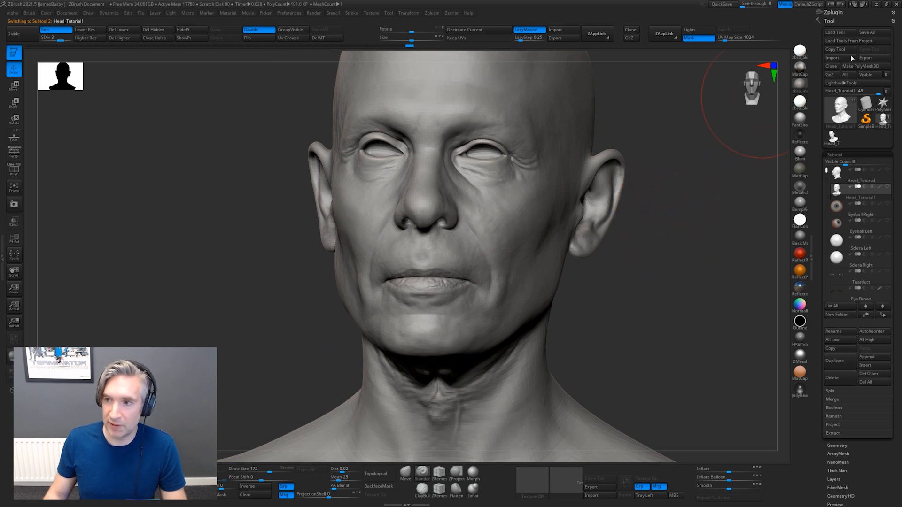
Export Head_Tutorial1 in OBJ format as dio_hdgeo_head in the Head Transfer tut folder, replacing the existing file
{"action": "left_click", "coordinate": [877, 58]}
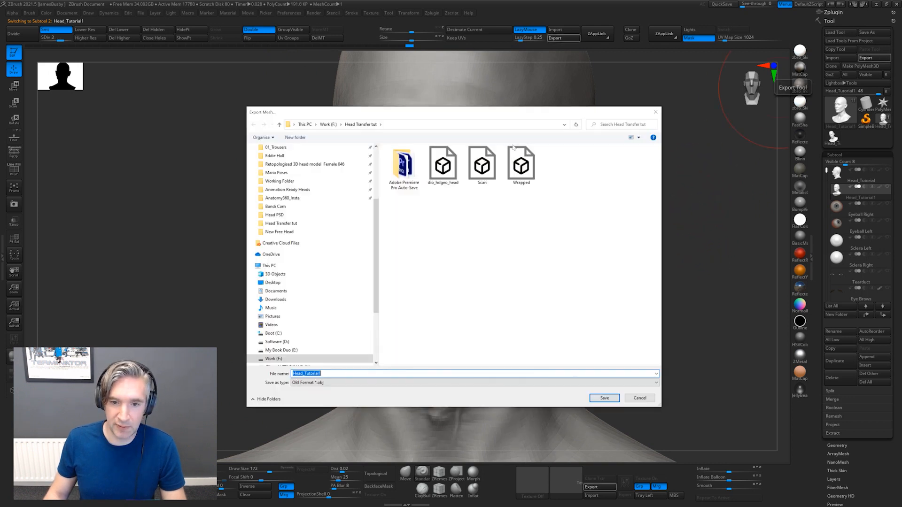
{"action": "double_click", "coordinate": [442, 162]}
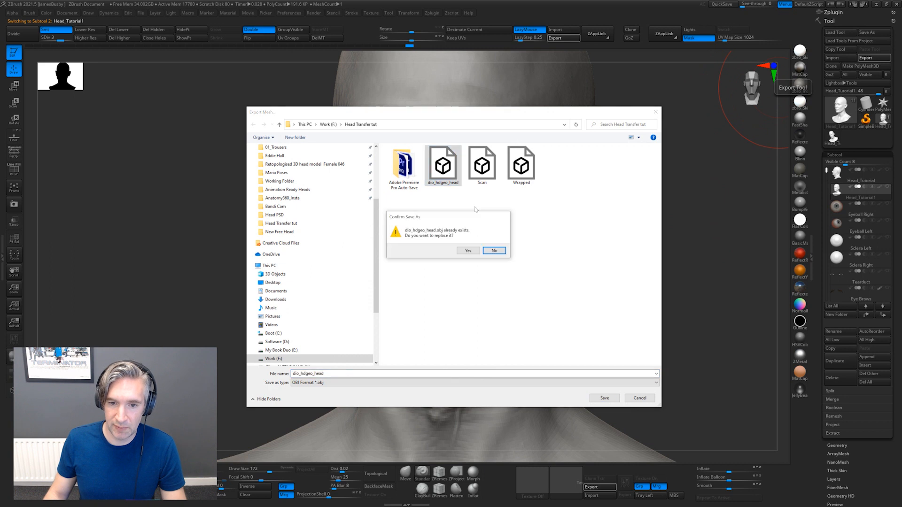
{"action": "left_click", "coordinate": [467, 251]}
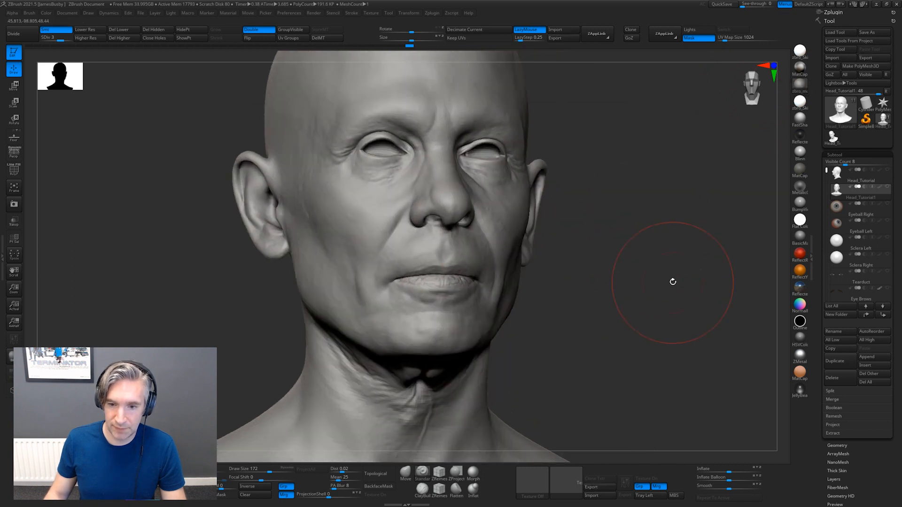
Switch to Wrap and delete the existing head node to leave an empty graph
{"action": "key", "text": "alt+Tab"}
{"action": "key", "text": "alt+Tab"}
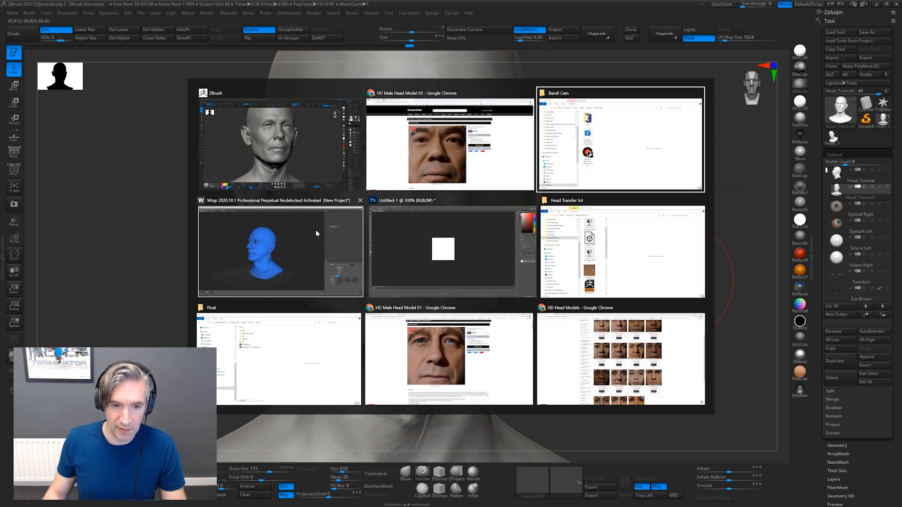
{"action": "left_click", "coordinate": [319, 234]}
{"action": "key", "text": "Delete"}
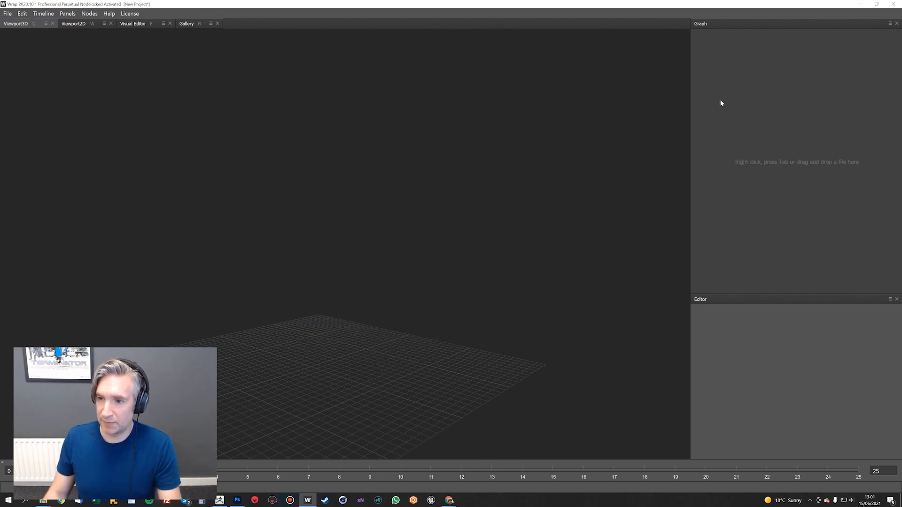
Widen the node graph area so it takes up more room beside the 3D viewport
{"action": "right_click", "coordinate": [738, 133]}
{"action": "mouse_move", "coordinate": [767, 156]}
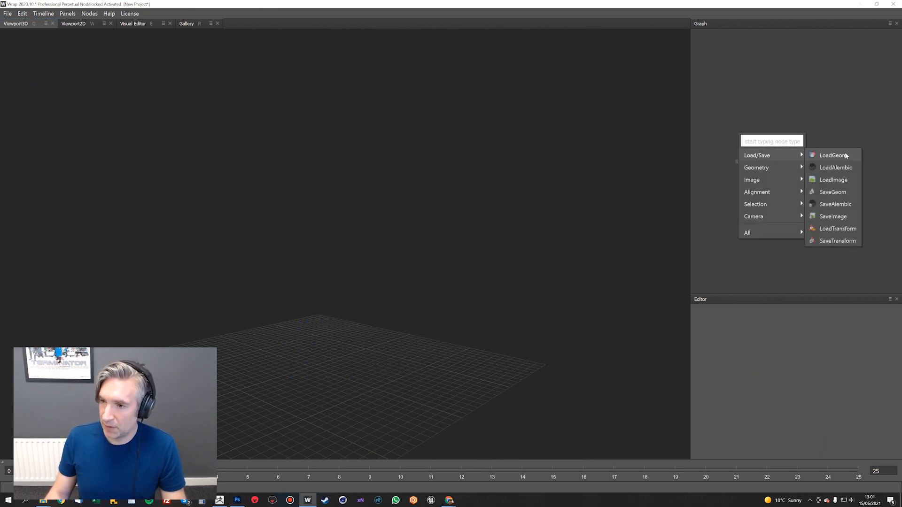
{"action": "left_click", "coordinate": [702, 169]}
{"action": "left_click_drag", "start_coordinate": [690, 171], "coordinate": [522, 185]}
{"action": "left_click_drag", "start_coordinate": [386, 255], "coordinate": [297, 286]}
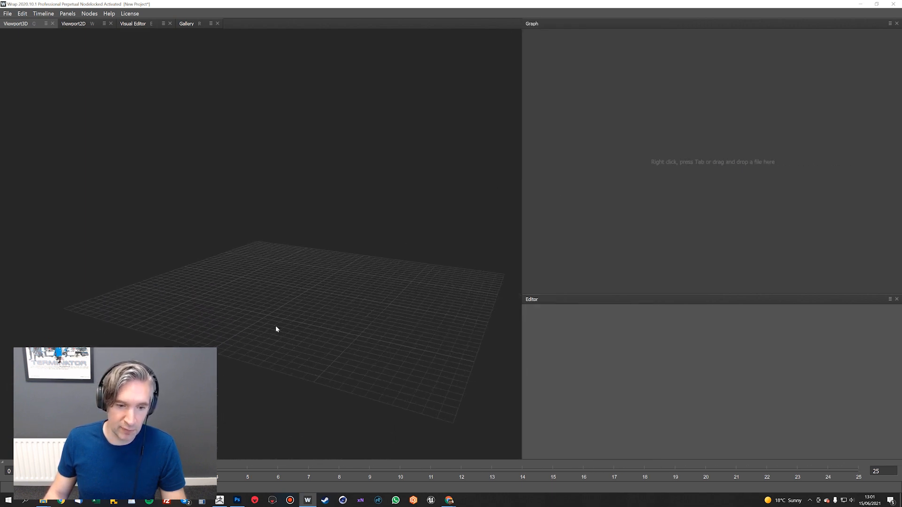
{"action": "left_click_drag", "start_coordinate": [334, 262], "coordinate": [305, 278]}
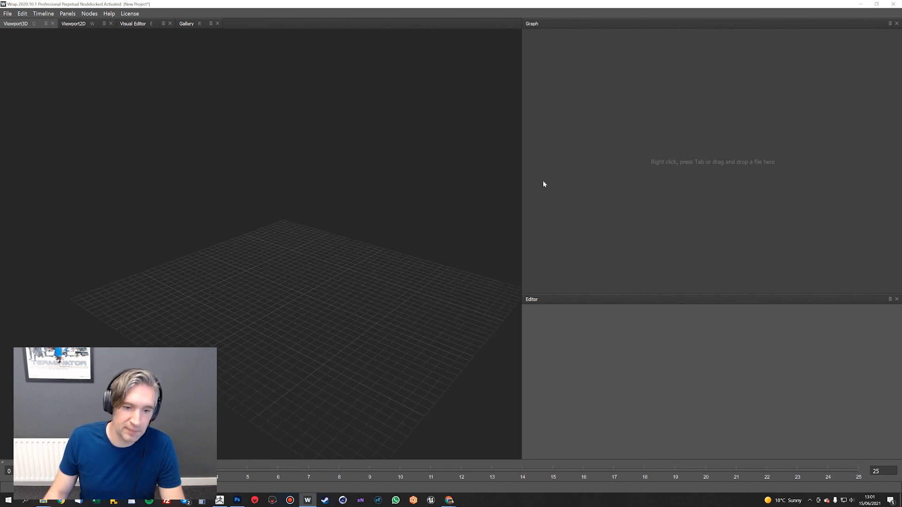
Add two LoadGeom nodes side by side in the empty graph
{"action": "right_click", "coordinate": [601, 128]}
{"action": "mouse_move", "coordinate": [636, 151]}
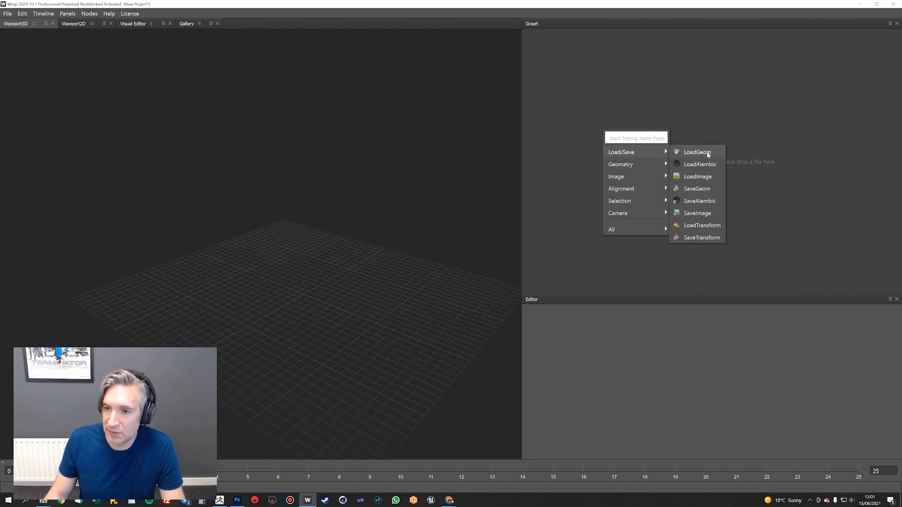
{"action": "left_click", "coordinate": [707, 151]}
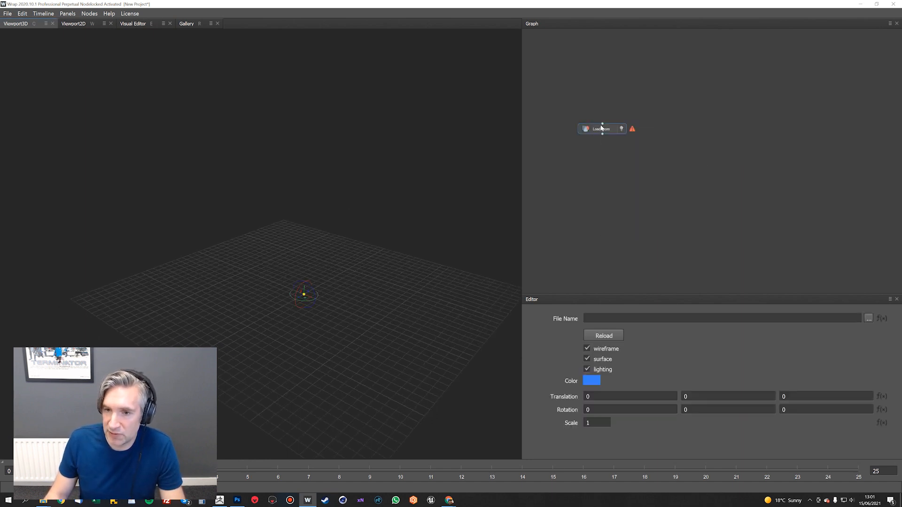
{"action": "right_click", "coordinate": [674, 136]}
{"action": "mouse_move", "coordinate": [705, 157]}
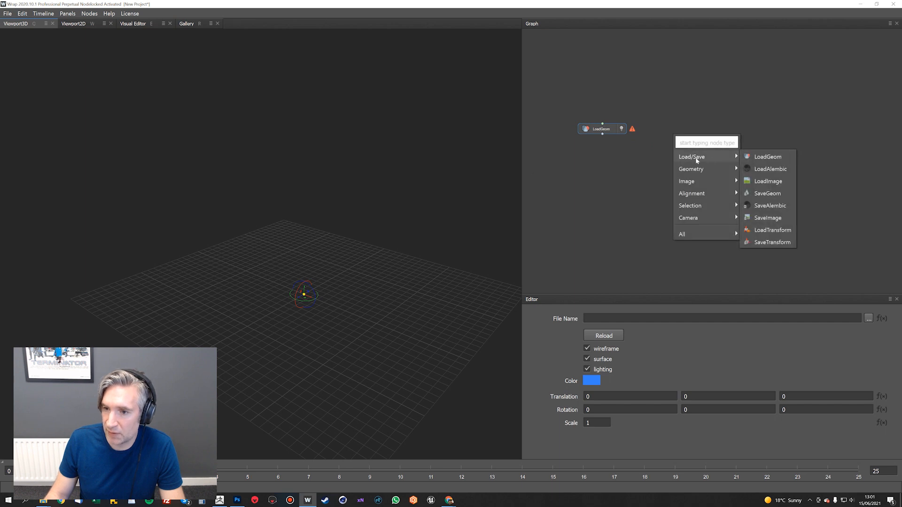
{"action": "left_click", "coordinate": [767, 157]}
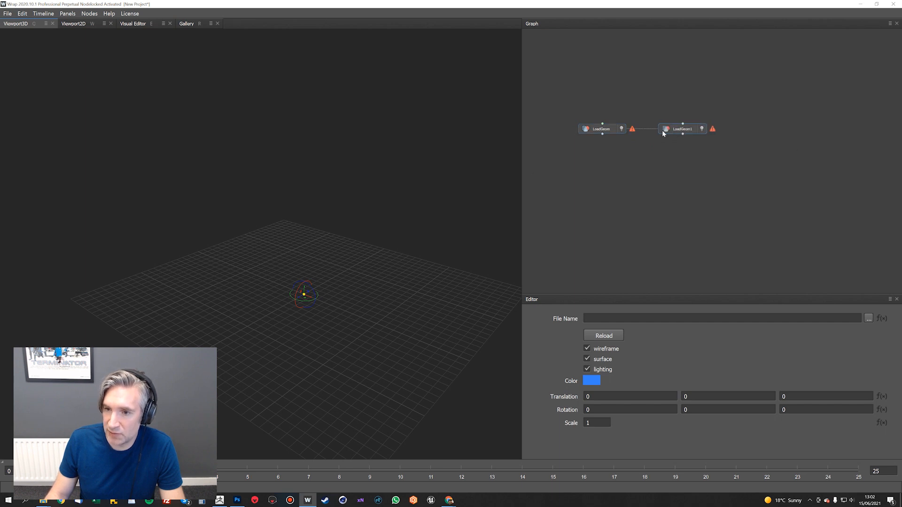
Load Scan.obj from the Head Transfer tut folder into the first LoadGeom node
{"action": "left_click", "coordinate": [868, 318]}
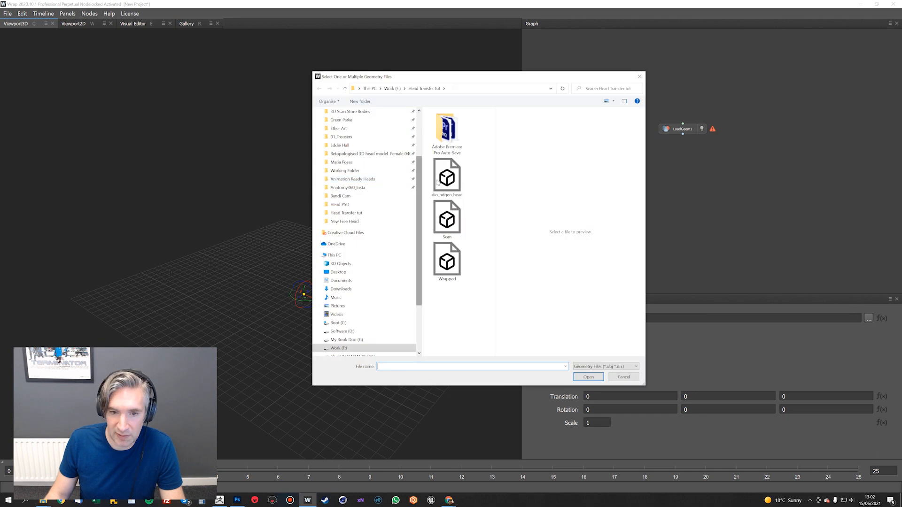
{"action": "double_click", "coordinate": [447, 218]}
{"action": "left_click_drag", "start_coordinate": [340, 209], "coordinate": [370, 202], "text": "alt"}
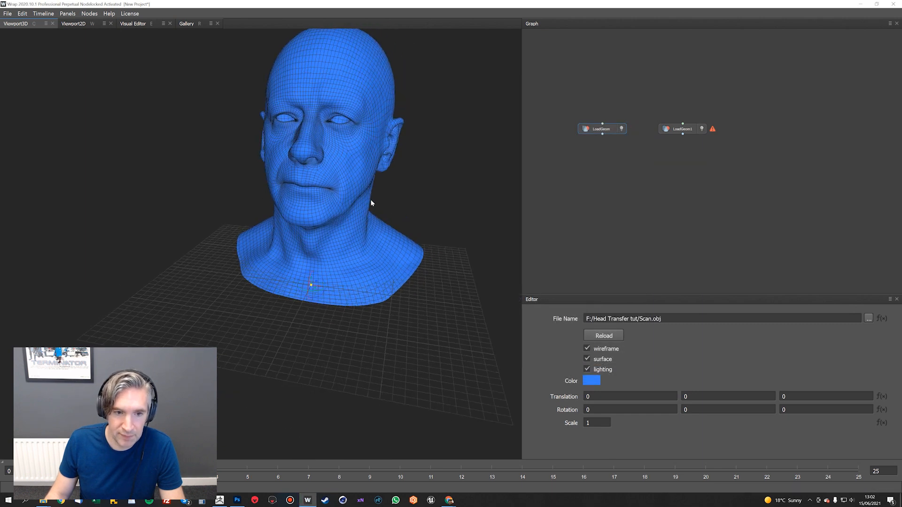
{"action": "middle_click_drag", "start_coordinate": [357, 160], "coordinate": [351, 218], "text": "alt"}
{"action": "right_click_drag", "start_coordinate": [352, 218], "coordinate": [459, 169], "text": "alt"}
{"action": "left_click_drag", "start_coordinate": [459, 169], "coordinate": [499, 154], "text": "alt"}
Load dio_hdgeo_head.obj from the Head Transfer tut folder into the second LoadGeom node
{"action": "left_click", "coordinate": [690, 129]}
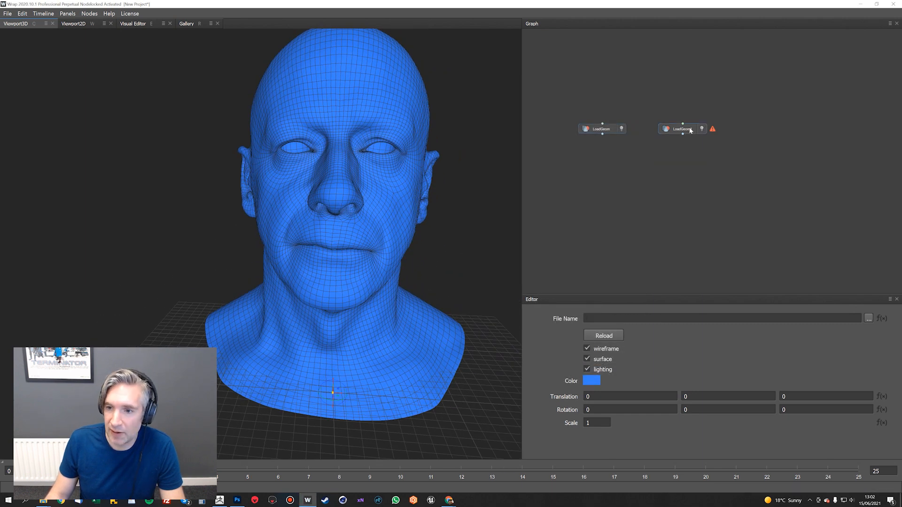
{"action": "left_click", "coordinate": [865, 320]}
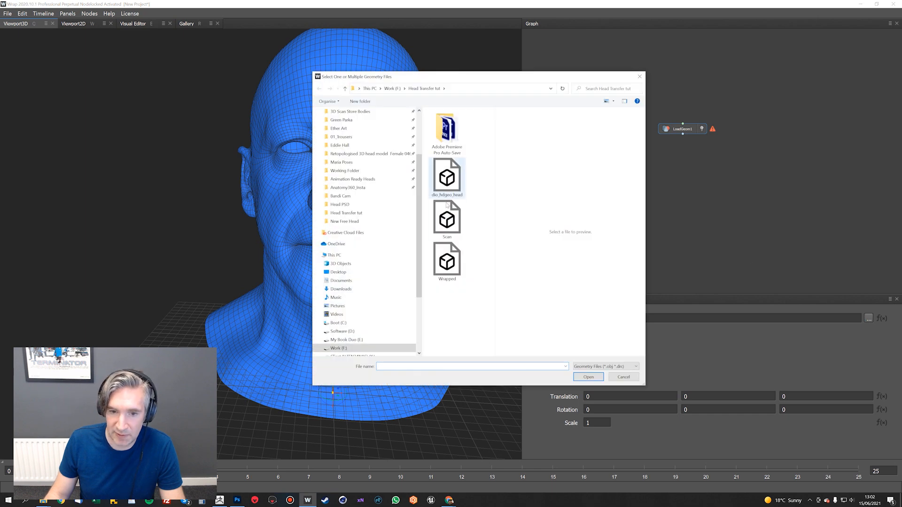
{"action": "double_click", "coordinate": [446, 183]}
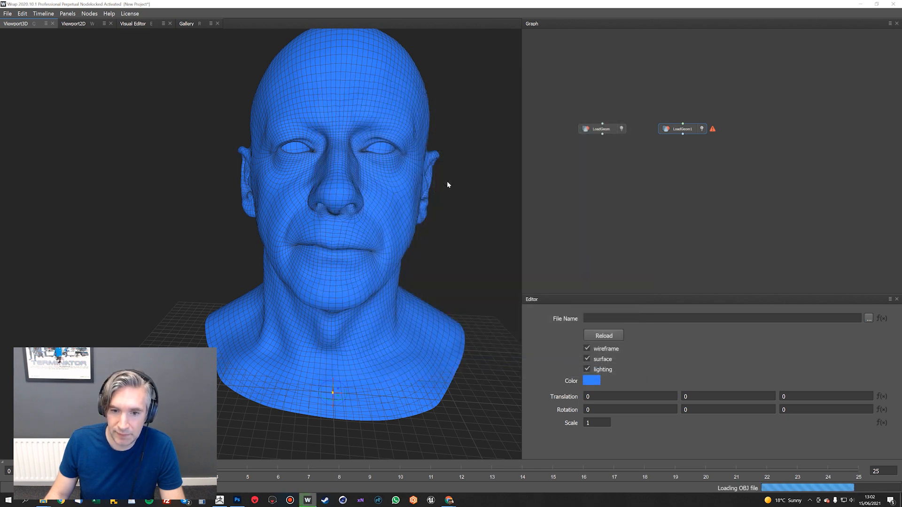
{"action": "left_click_drag", "start_coordinate": [433, 186], "coordinate": [416, 187], "text": "alt"}
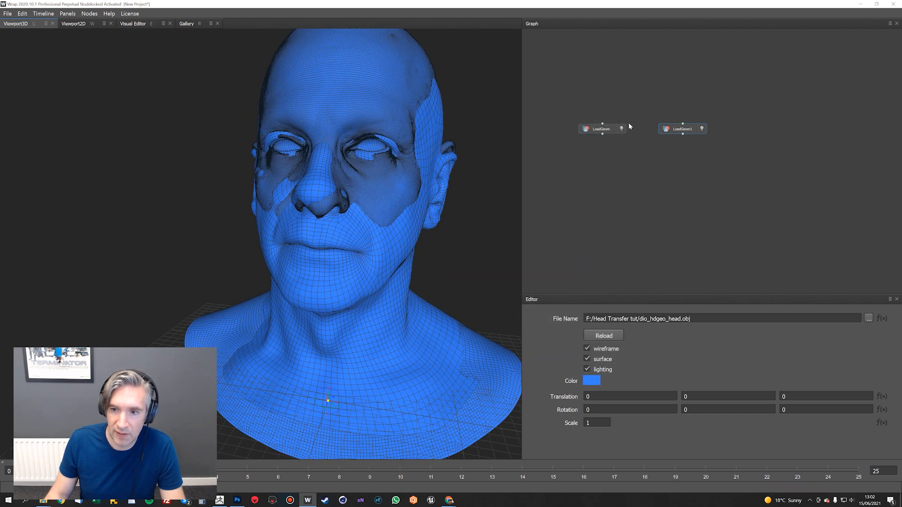
Turn off the wireframe display for the dio_hdgeo_head geometry
{"action": "left_click", "coordinate": [683, 134]}
{"action": "left_click", "coordinate": [588, 349]}
{"action": "left_click", "coordinate": [683, 197]}
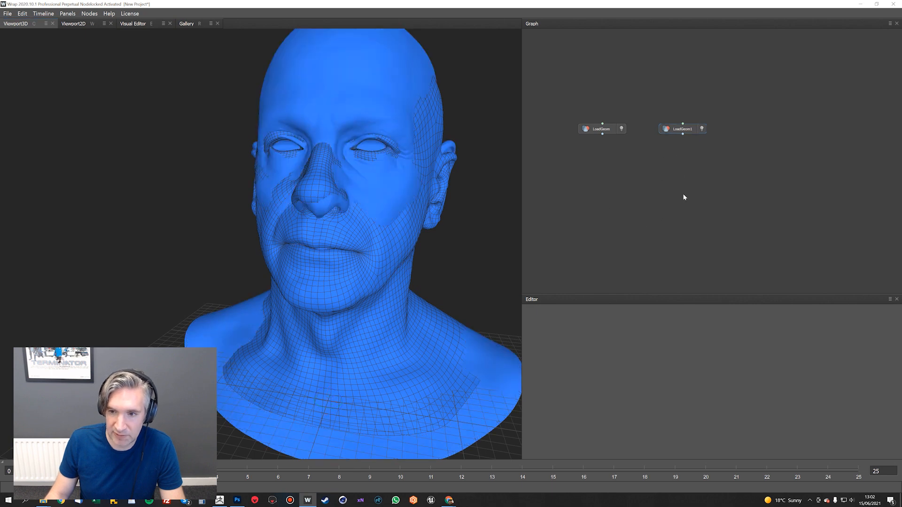
Isolate the Scan head in the 3D viewport and inspect its face up close
{"action": "left_click", "coordinate": [611, 128]}
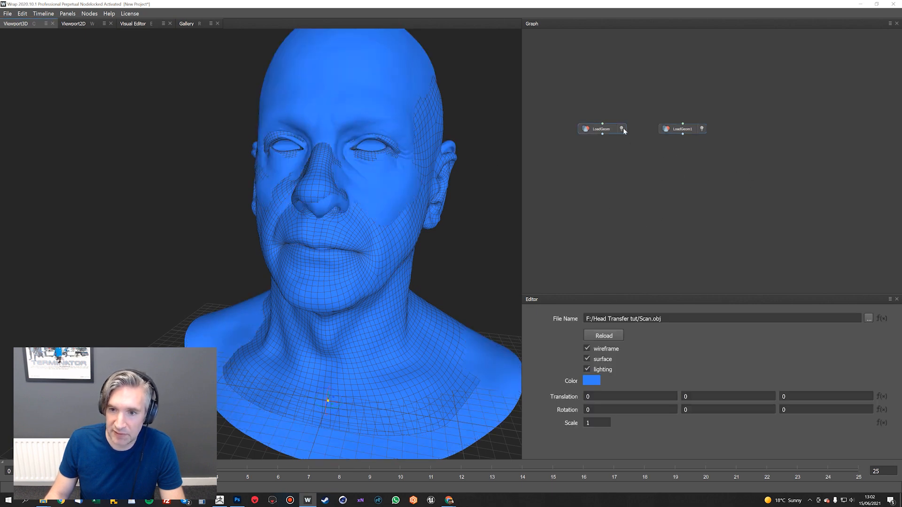
{"action": "left_click", "coordinate": [622, 128]}
{"action": "left_click_drag", "start_coordinate": [438, 206], "coordinate": [449, 204], "text": "alt"}
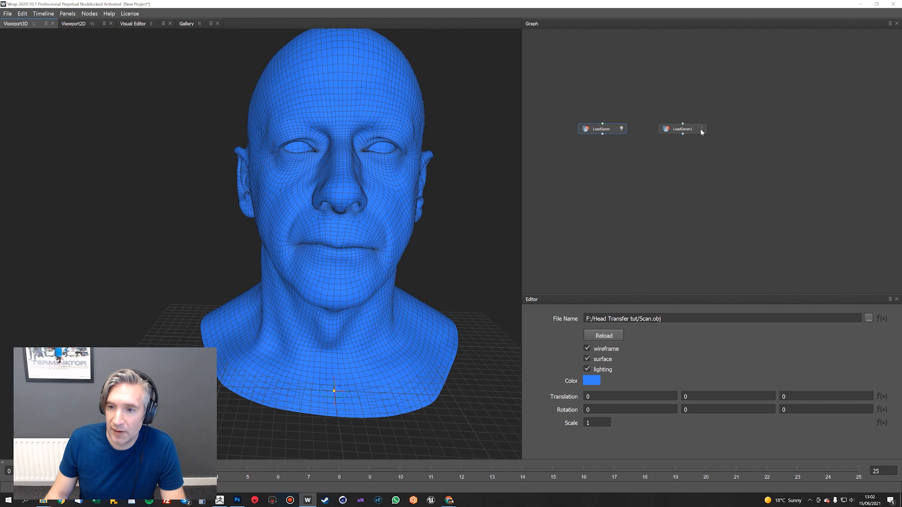
{"action": "middle_click_drag", "start_coordinate": [355, 167], "coordinate": [351, 201], "text": "alt"}
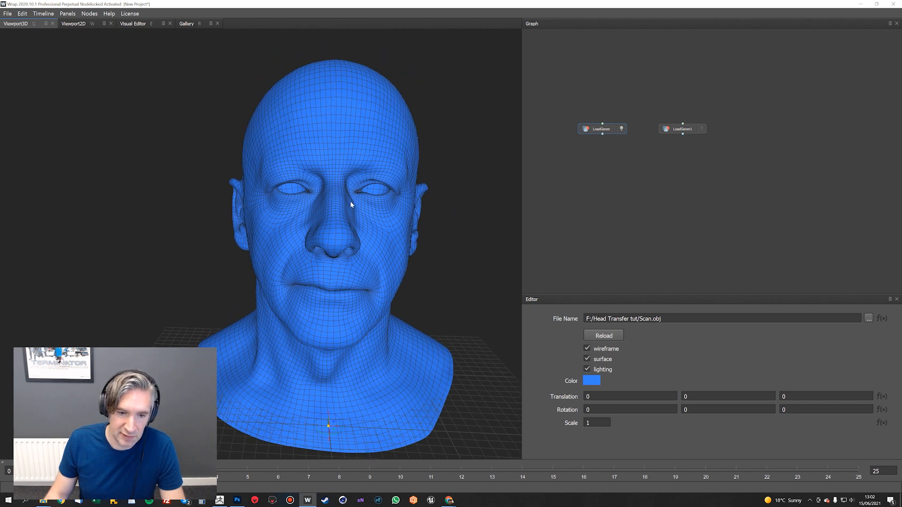
{"action": "right_click_drag", "start_coordinate": [350, 201], "coordinate": [389, 189], "text": "alt"}
{"action": "middle_click_drag", "start_coordinate": [388, 189], "coordinate": [361, 196], "text": "alt"}
{"action": "left_click_drag", "start_coordinate": [396, 202], "coordinate": [321, 292], "text": "alt"}
Add a LoadImage node and place it above the Scan head's LoadGeom node
{"action": "key", "text": "Tab"}
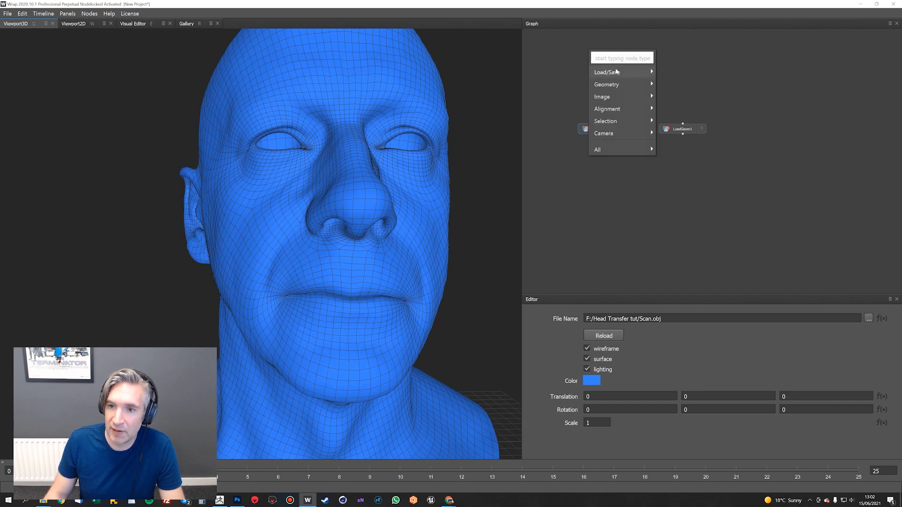
{"action": "mouse_move", "coordinate": [648, 73]}
{"action": "left_click", "coordinate": [700, 97]}
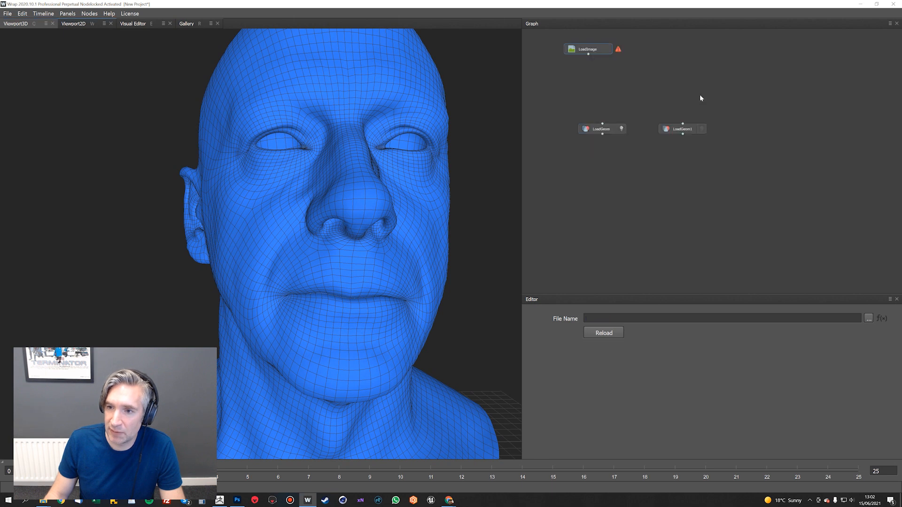
{"action": "left_click_drag", "start_coordinate": [582, 48], "coordinate": [593, 68]}
Switch to ZBrush, select the Head_Tutorial subtool and clone its texture map into the Texture palette
{"action": "key", "text": "alt+Tab"}
{"action": "left_click", "coordinate": [474, 160]}
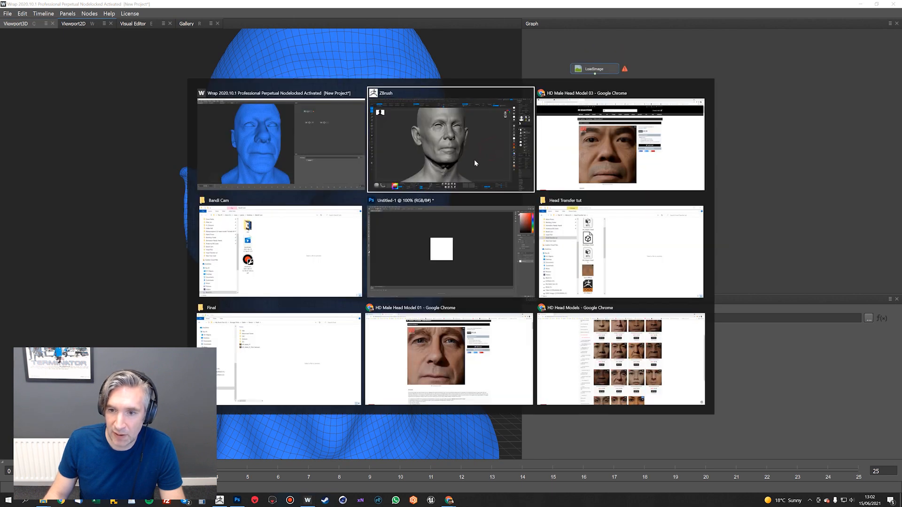
{"action": "left_click", "coordinate": [837, 173]}
{"action": "left_click_drag", "start_coordinate": [623, 303], "coordinate": [613, 331], "text": "shift"}
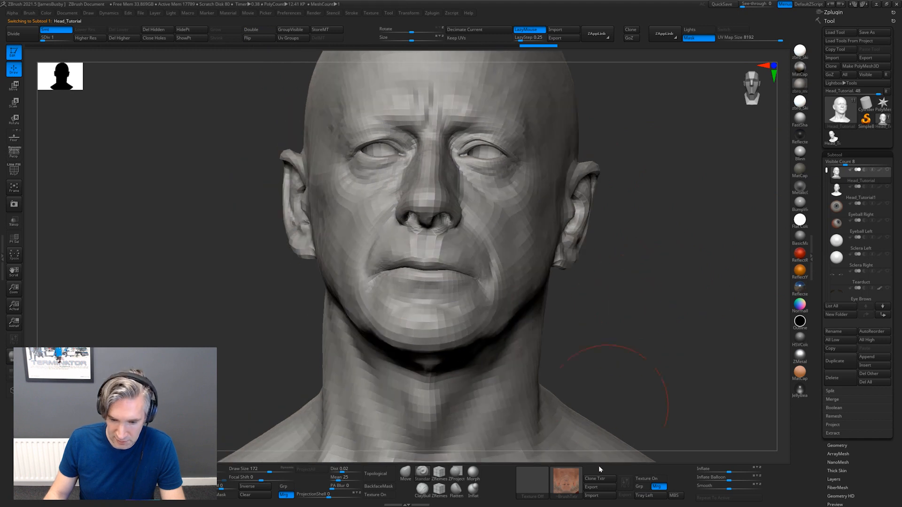
{"action": "left_click", "coordinate": [594, 479]}
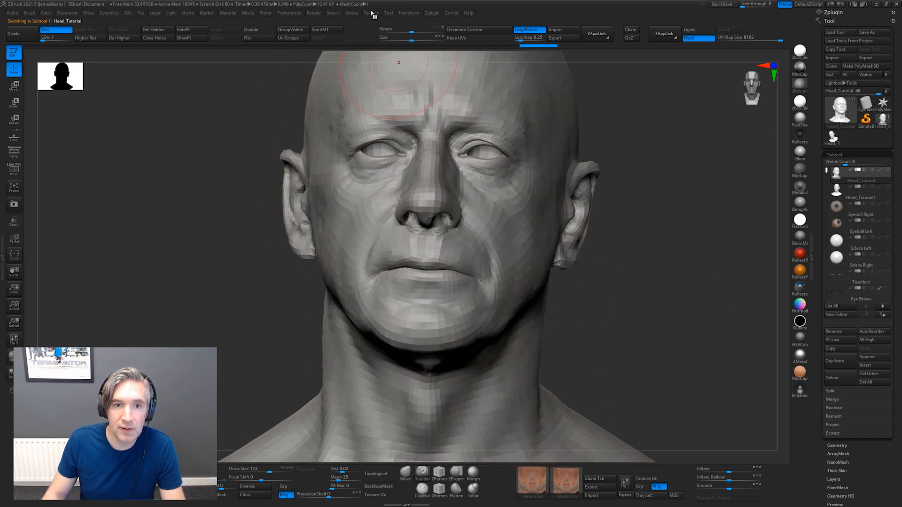
Export the cloned texture as the JPEG face_diffuse in the Head Transfer tut folder, replacing the existing file
{"action": "left_click", "coordinate": [371, 13]}
{"action": "left_click", "coordinate": [399, 155]}
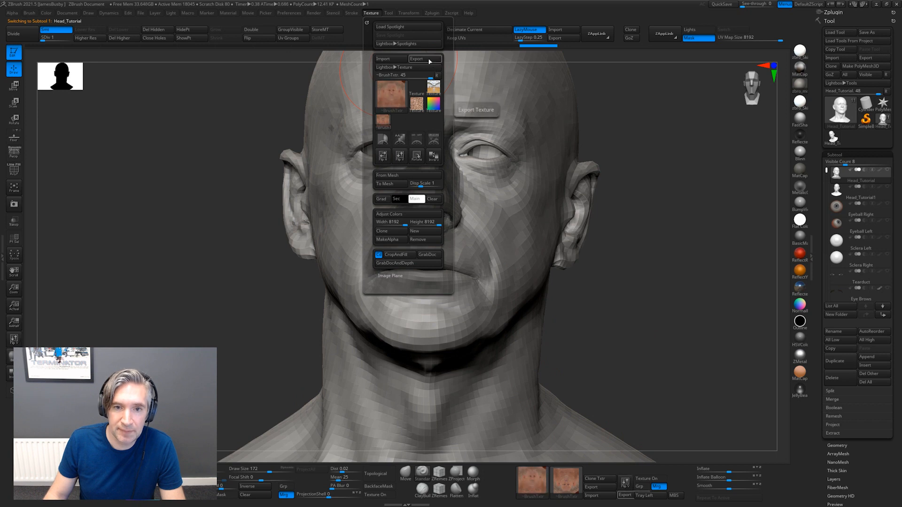
{"action": "left_click", "coordinate": [416, 59]}
{"action": "left_click", "coordinate": [442, 164]}
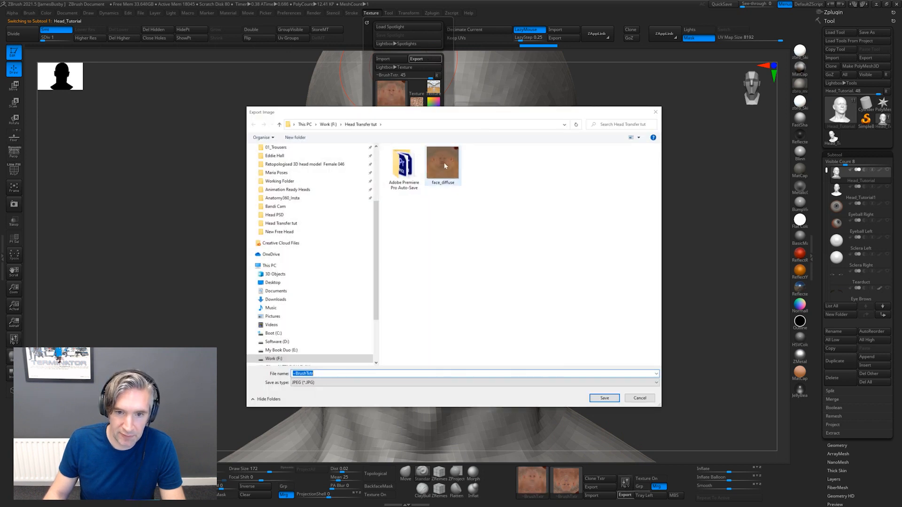
{"action": "left_click", "coordinate": [604, 398]}
{"action": "left_click", "coordinate": [466, 251]}
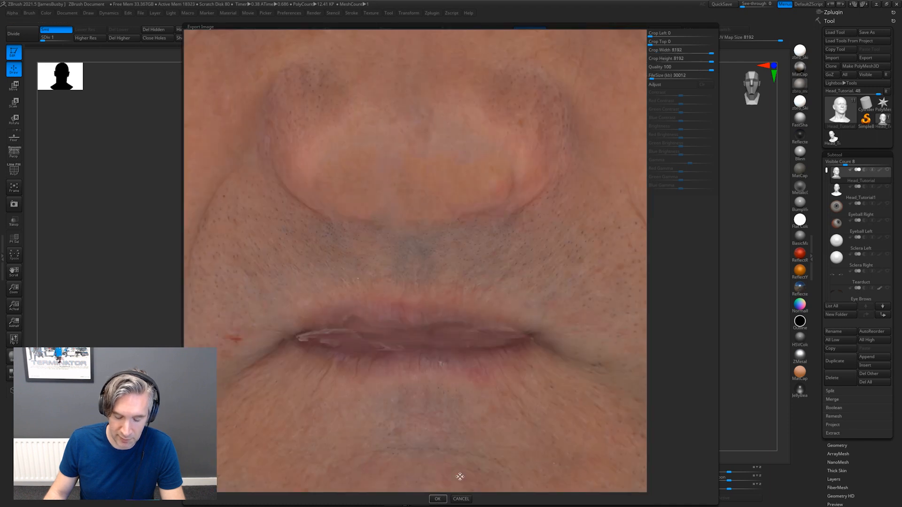
{"action": "left_click", "coordinate": [437, 499]}
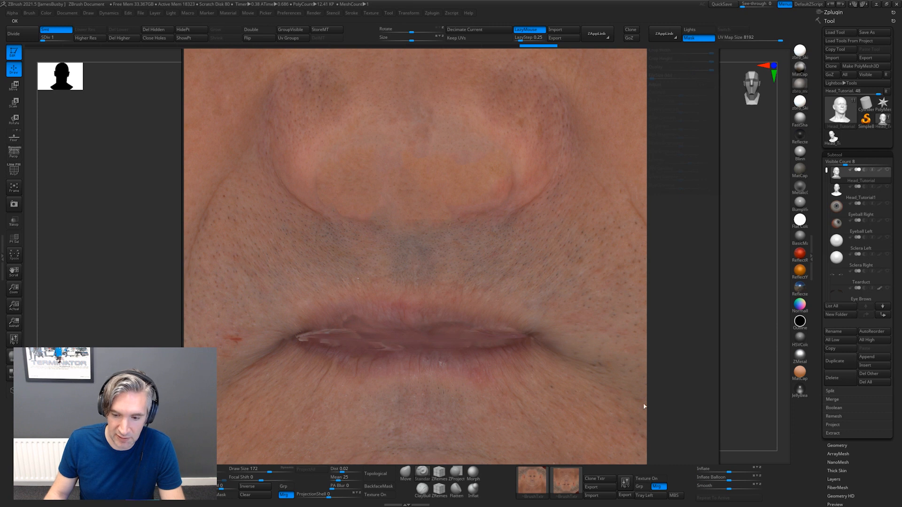
Switch to Wrap, load face_diffuse.jpg into the LoadImage node and connect it to the texture input of the Scan head's LoadGeom node
{"action": "key", "text": "alt+Tab"}
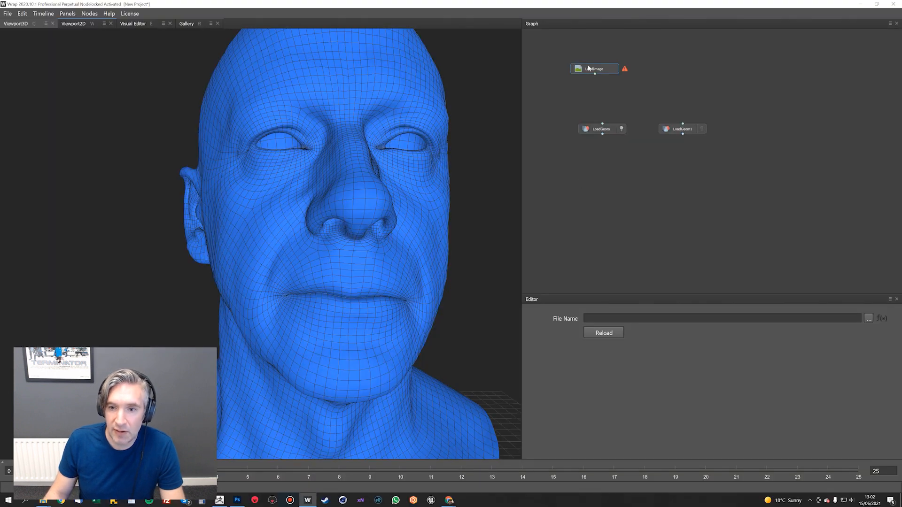
{"action": "left_click", "coordinate": [868, 318]}
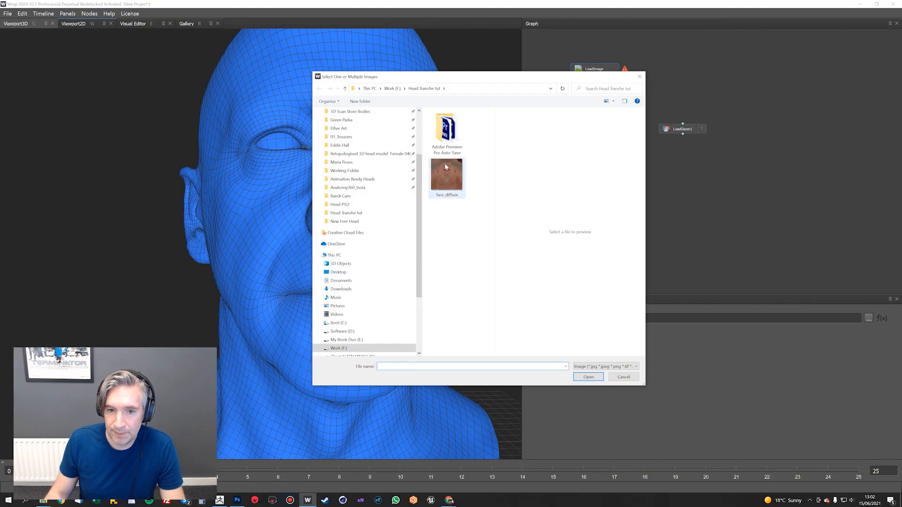
{"action": "double_click", "coordinate": [446, 165]}
{"action": "left_click_drag", "start_coordinate": [595, 74], "coordinate": [604, 123]}
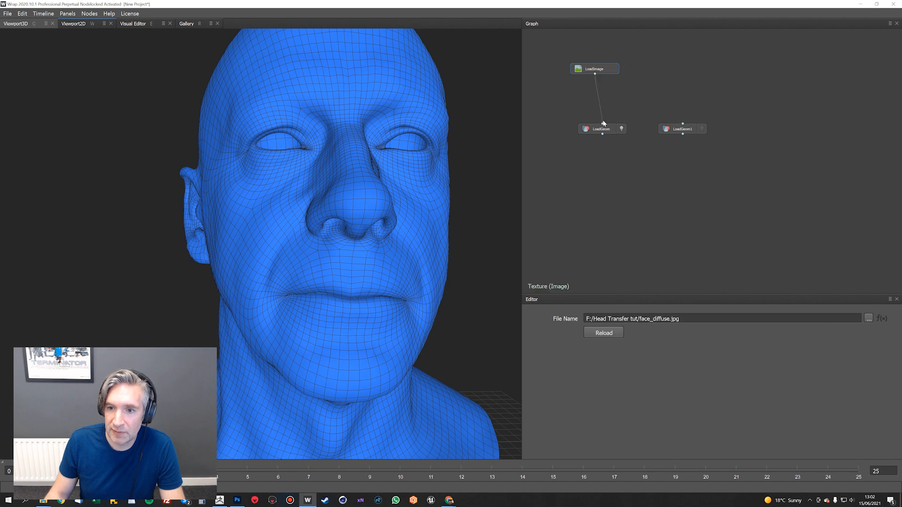
{"action": "mouse_move", "coordinate": [395, 191]}
{"action": "left_mouse_down"}
{"action": "mouse_move", "coordinate": [385, 190]}
{"action": "mouse_move", "coordinate": [406, 194]}
{"action": "left_mouse_up"}
{"action": "scroll", "coordinate": [388, 194], "scroll_direction": "up", "scroll_amount": 2}
Compare the textured Scan head with the dio_hdgeo_head geometry by viewing each alone, ending on the Scan head
{"action": "left_click", "coordinate": [668, 131]}
{"action": "right_click", "coordinate": [618, 175]}
{"action": "left_click", "coordinate": [433, 180]}
{"action": "left_click_drag", "start_coordinate": [370, 147], "coordinate": [386, 174]}
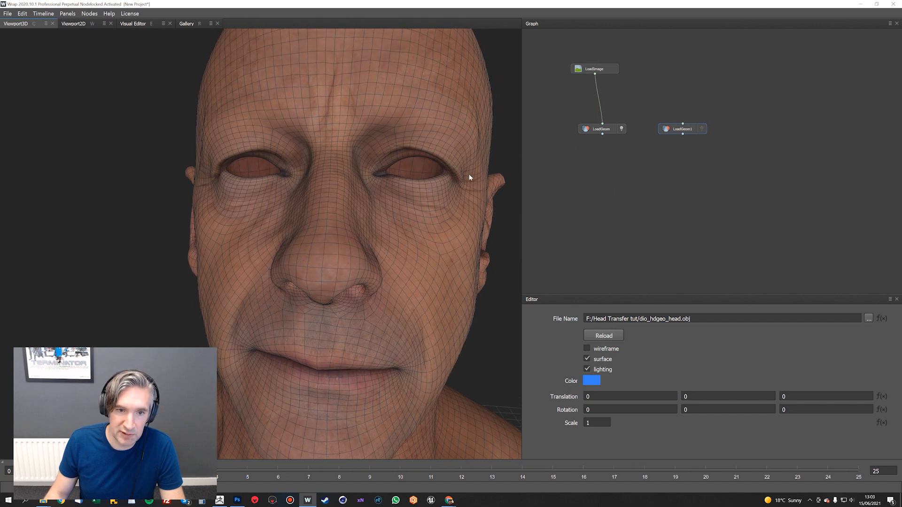
{"action": "left_click_drag", "start_coordinate": [470, 178], "coordinate": [446, 179]}
{"action": "left_click", "coordinate": [701, 129]}
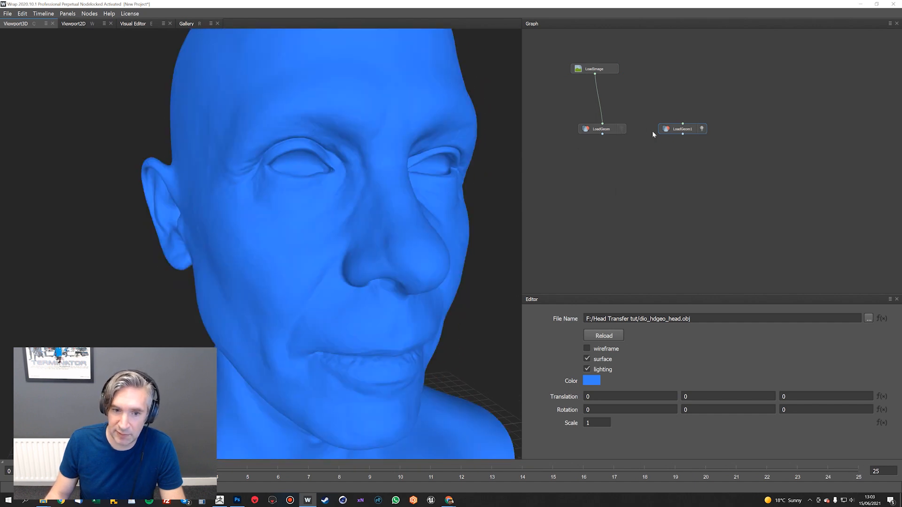
{"action": "left_click", "coordinate": [620, 128]}
Add a SelectPointPairs node below the two LoadGeom nodes
{"action": "key", "text": "Tab"}
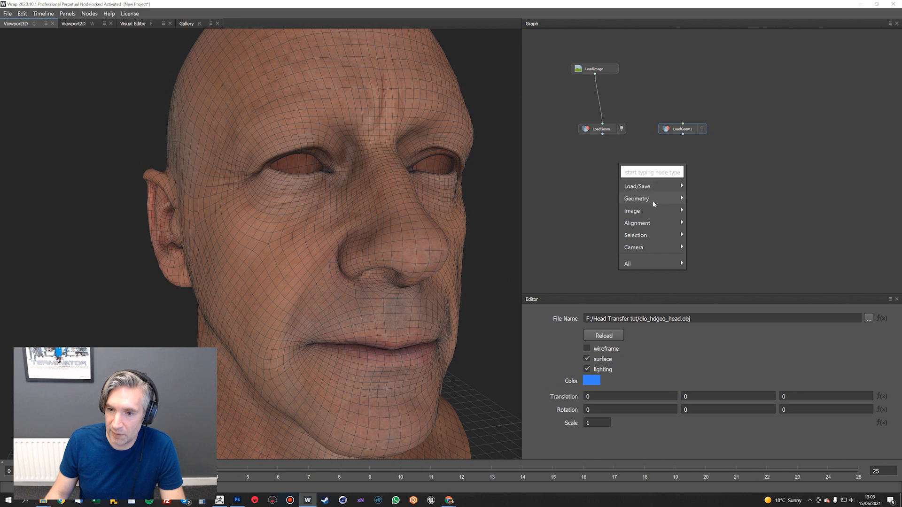
{"action": "mouse_move", "coordinate": [650, 225]}
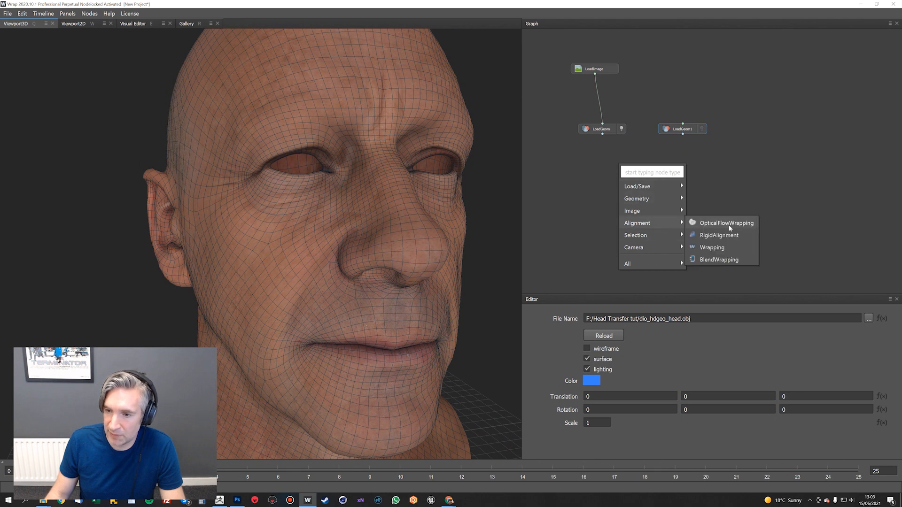
{"action": "mouse_move", "coordinate": [679, 237]}
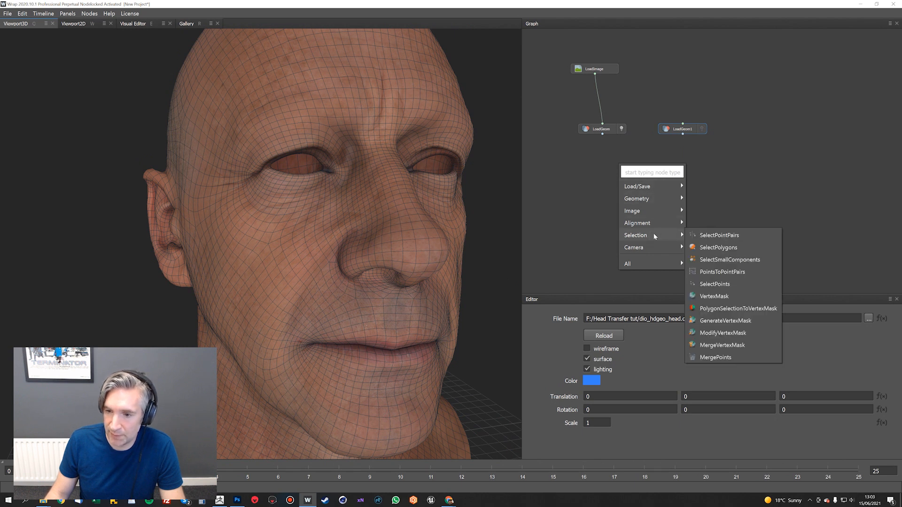
{"action": "left_click", "coordinate": [741, 236]}
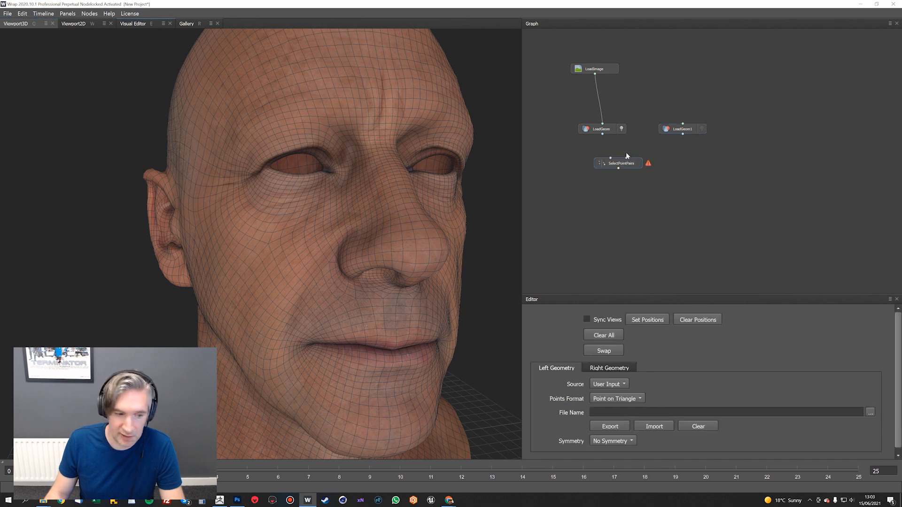
Move the SelectPointPairs node further down between the geometry nodes and rename the LoadGeom node holding Scan.obj as Scan
{"action": "left_click_drag", "start_coordinate": [621, 168], "coordinate": [632, 183]}
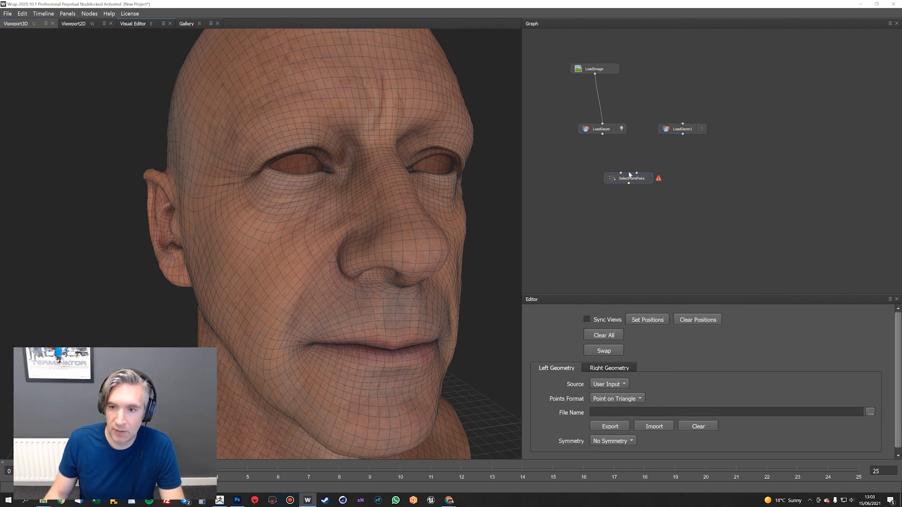
{"action": "left_click", "coordinate": [605, 132]}
{"action": "right_click", "coordinate": [605, 130]}
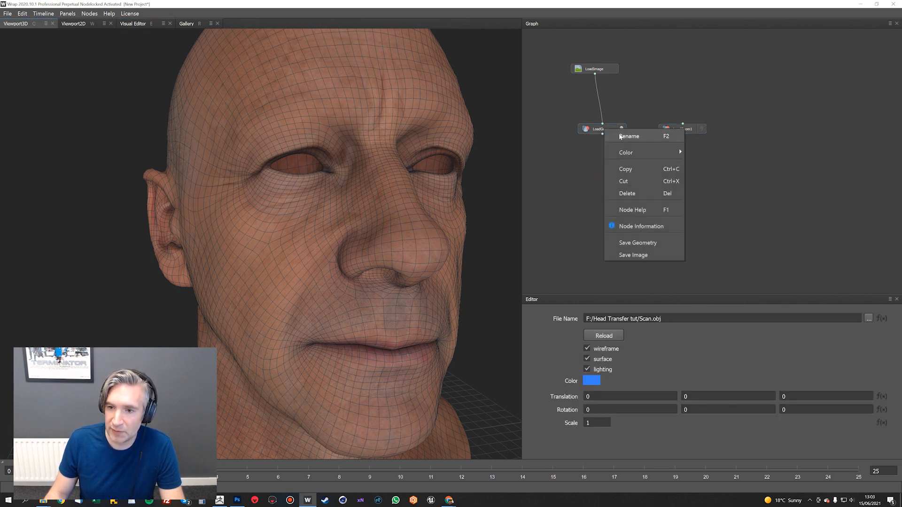
{"action": "left_click", "coordinate": [640, 150]}
{"action": "type", "text": "Scan"}
{"action": "key", "text": "Return"}
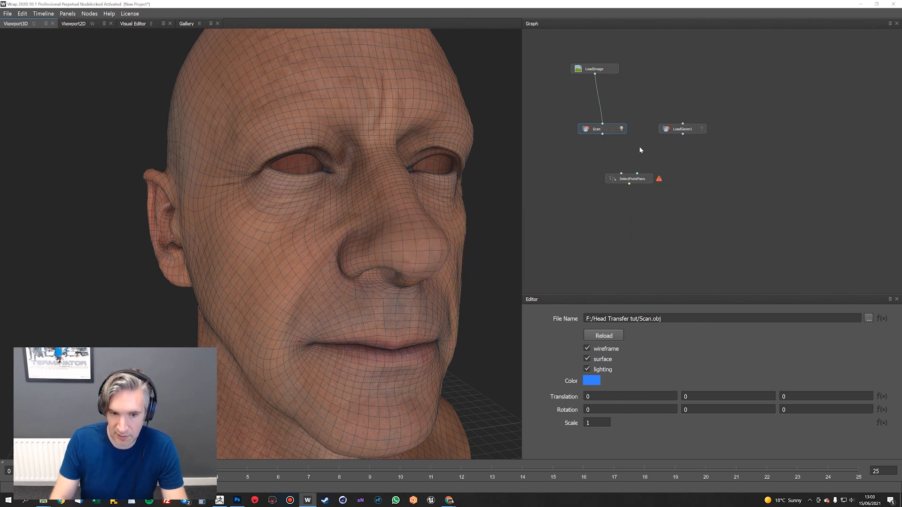
Rename the LoadGeom node holding dio_hdgeo_head.obj as Sculpt
{"action": "right_click", "coordinate": [689, 129]}
{"action": "left_click", "coordinate": [705, 137]}
{"action": "key", "text": "BackSpace"}
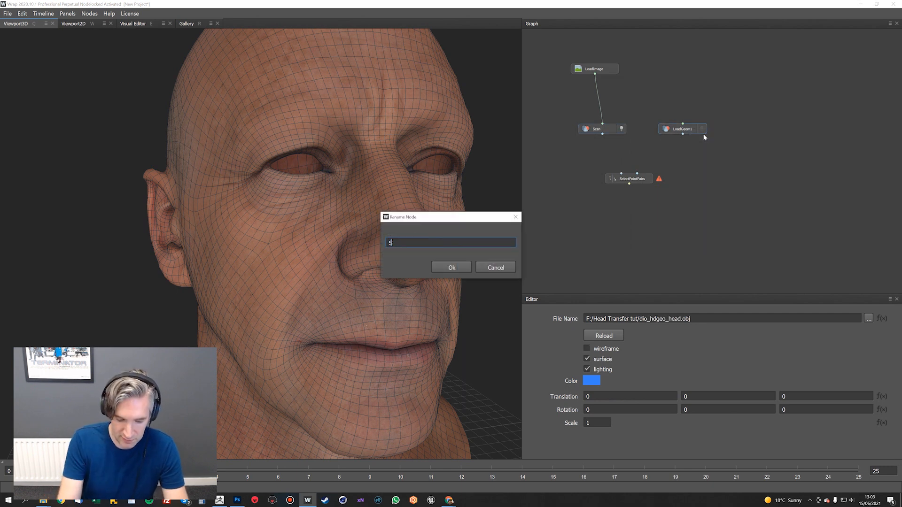
{"action": "type", "text": "Sculpt"}
{"action": "key", "text": "Return"}
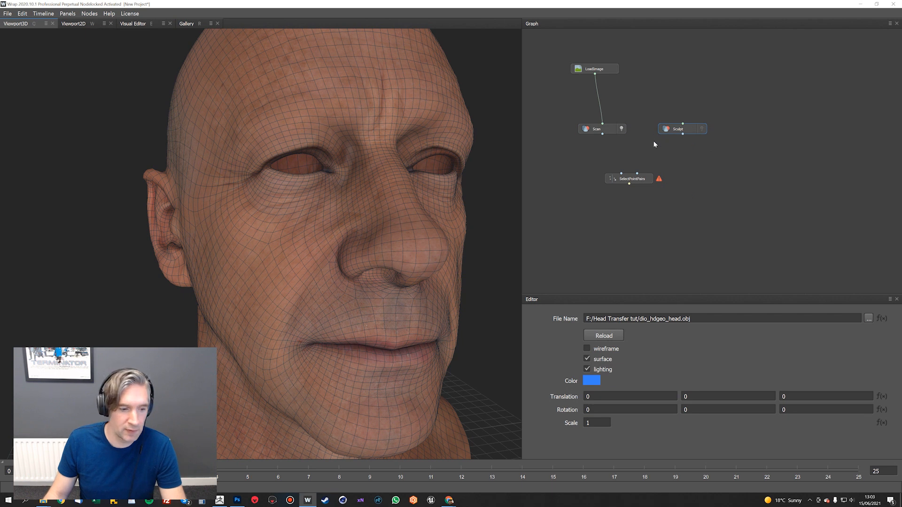
Space the Scan and Sculpt nodes apart and connect them to the left and right geometry inputs of SelectPointPairs
{"action": "left_click_drag", "start_coordinate": [605, 129], "coordinate": [597, 129]}
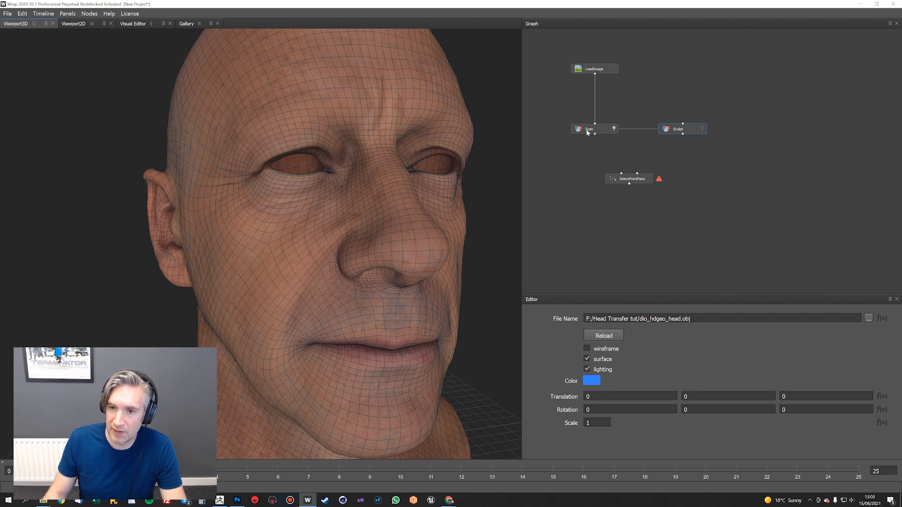
{"action": "left_click_drag", "start_coordinate": [677, 134], "coordinate": [684, 134]}
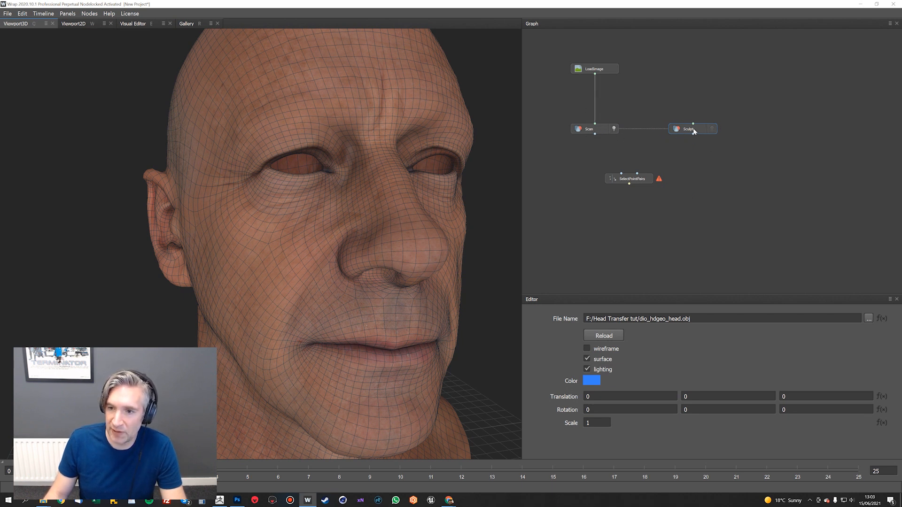
{"action": "left_click", "coordinate": [591, 132]}
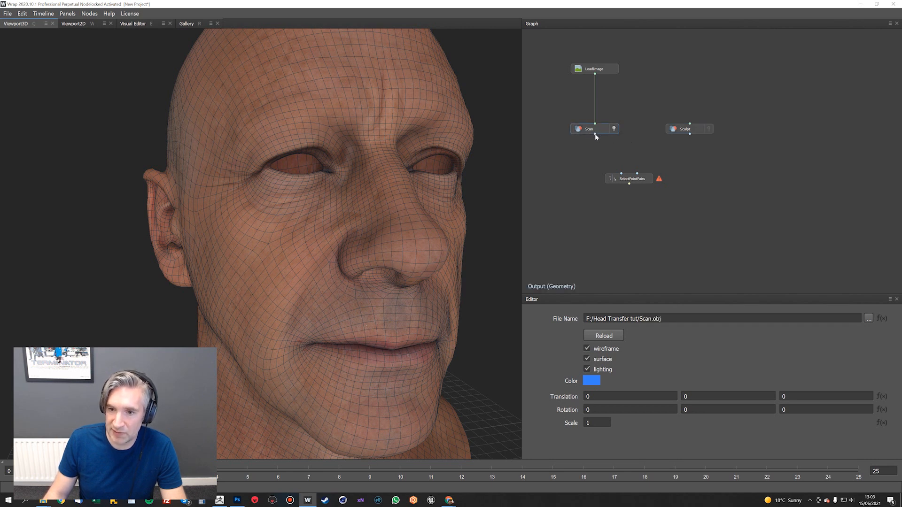
{"action": "left_click_drag", "start_coordinate": [611, 154], "coordinate": [621, 173]}
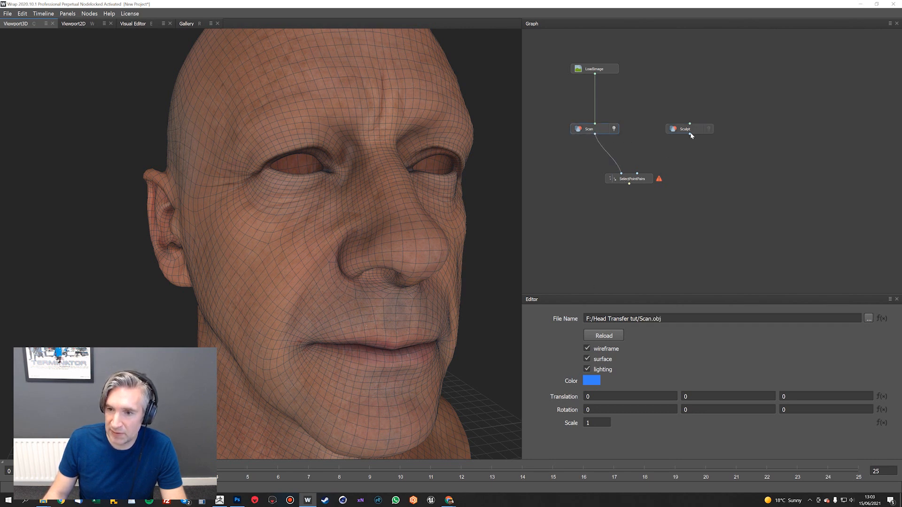
{"action": "left_click_drag", "start_coordinate": [690, 135], "coordinate": [637, 174]}
{"action": "left_click", "coordinate": [641, 181]}
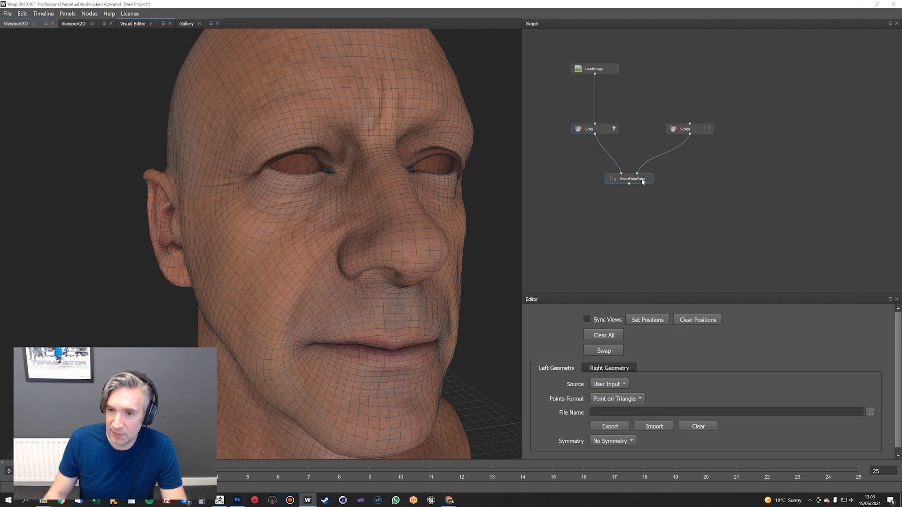
Show the Scan and Sculpt heads side by side in the Visual Editor with Sync Views enabled and the viewing area widened
{"action": "left_click_drag", "start_coordinate": [404, 193], "coordinate": [161, 88]}
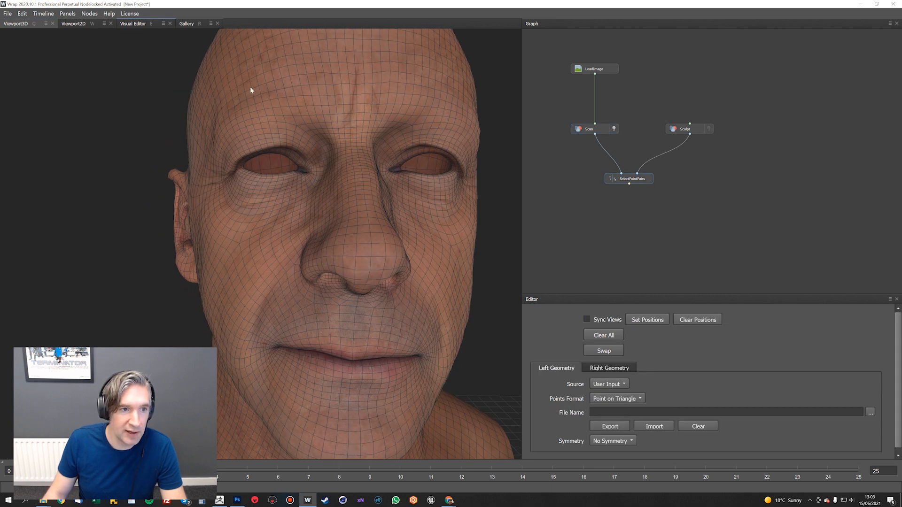
{"action": "left_click_drag", "start_coordinate": [390, 198], "coordinate": [388, 175]}
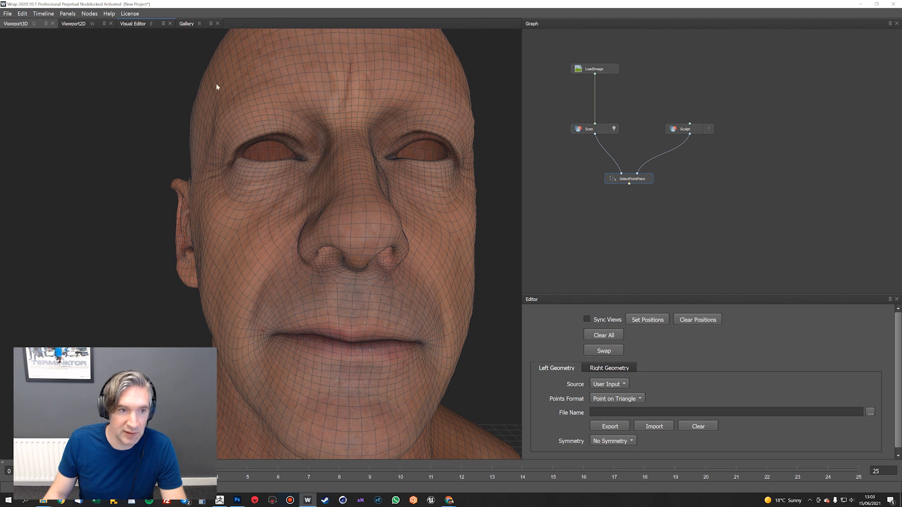
{"action": "left_click", "coordinate": [123, 25]}
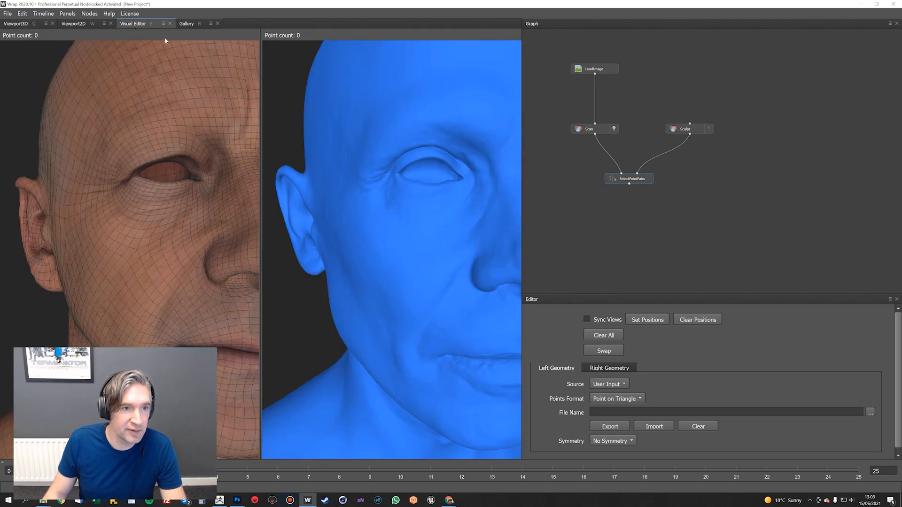
{"action": "scroll", "coordinate": [446, 134], "scroll_direction": "down", "scroll_amount": 5}
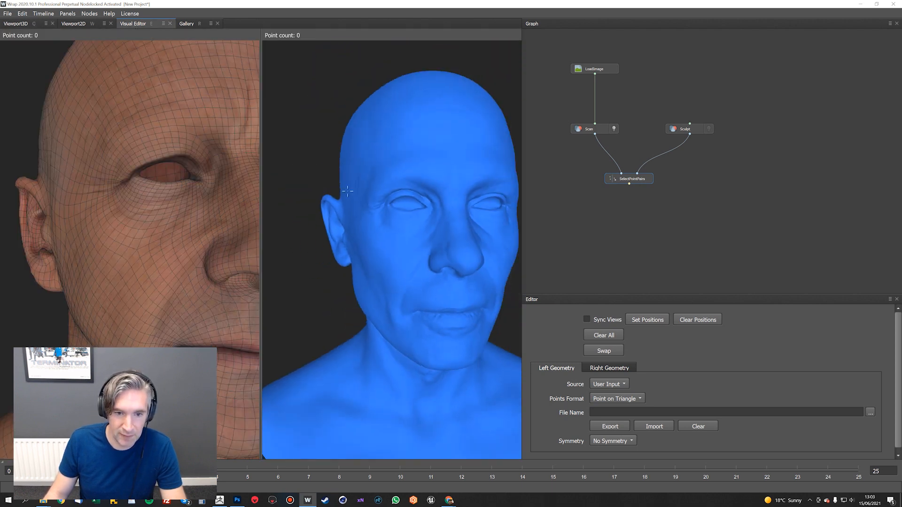
{"action": "scroll", "coordinate": [196, 167], "scroll_direction": "down", "scroll_amount": 5}
{"action": "left_click_drag", "start_coordinate": [196, 166], "coordinate": [190, 140]}
{"action": "left_click", "coordinate": [584, 318]}
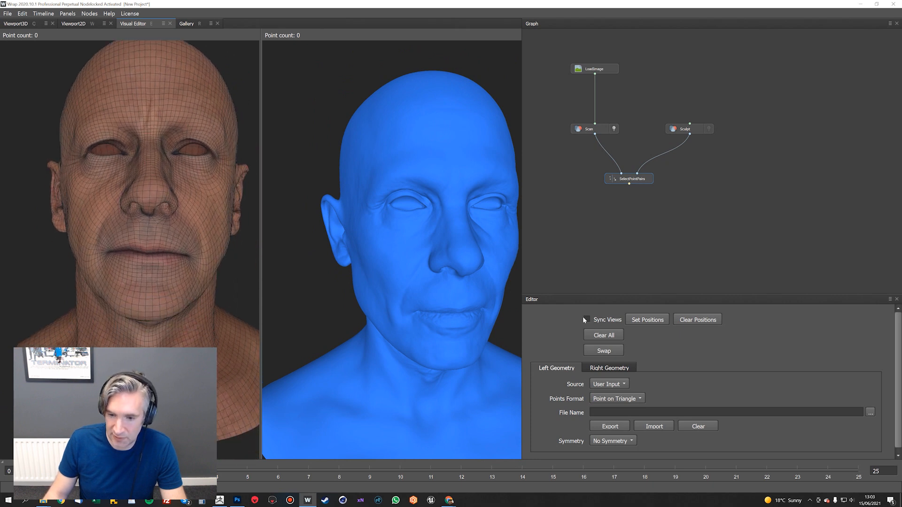
{"action": "left_click_drag", "start_coordinate": [470, 256], "coordinate": [666, 229]}
Place matching points on both heads at the inner and outer corners of the face's right eye
{"action": "scroll", "coordinate": [515, 266], "scroll_direction": "up", "scroll_amount": 10}
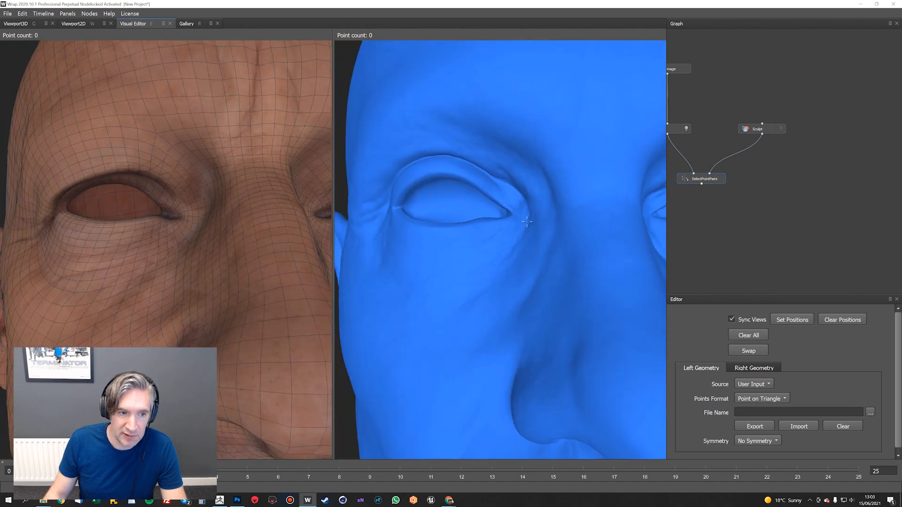
{"action": "left_click_drag", "start_coordinate": [527, 222], "coordinate": [527, 218]}
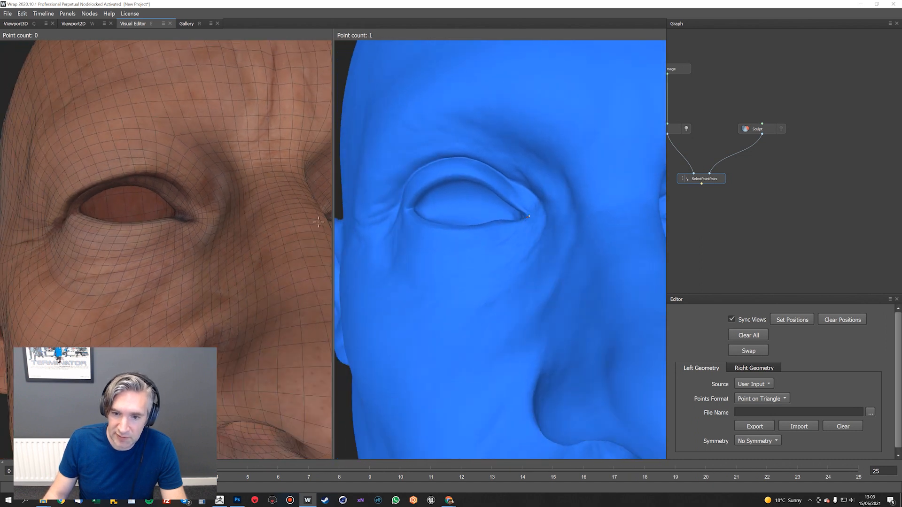
{"action": "left_click", "coordinate": [192, 220]}
{"action": "left_click_drag", "start_coordinate": [412, 203], "coordinate": [400, 200]}
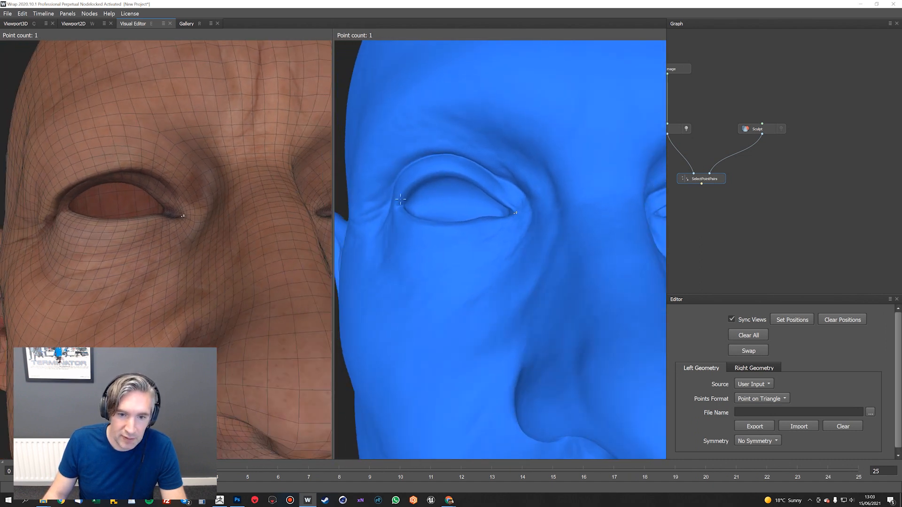
{"action": "left_click_drag", "start_coordinate": [94, 202], "coordinate": [89, 193]}
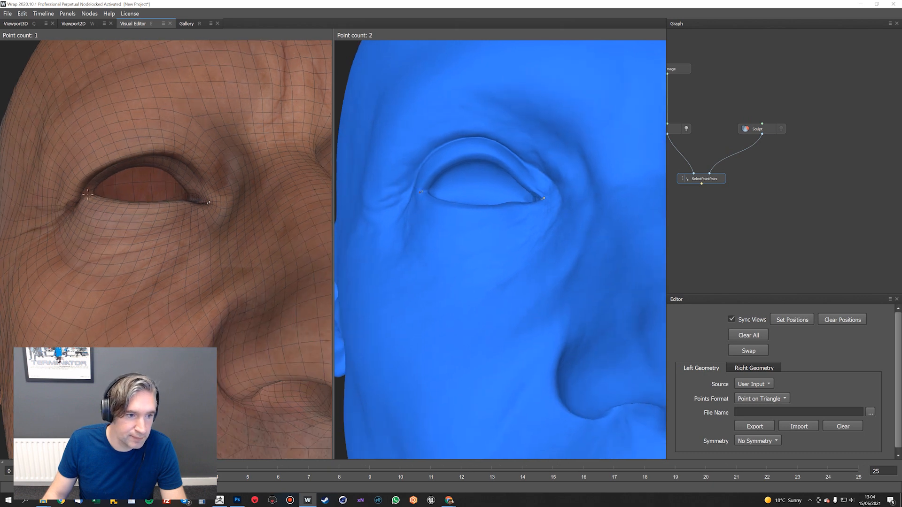
Pair points on both heads at the left eye's inner and outer corners and the middle of its upper and lower lids
{"action": "middle_click_drag", "start_coordinate": [513, 182], "coordinate": [293, 216]}
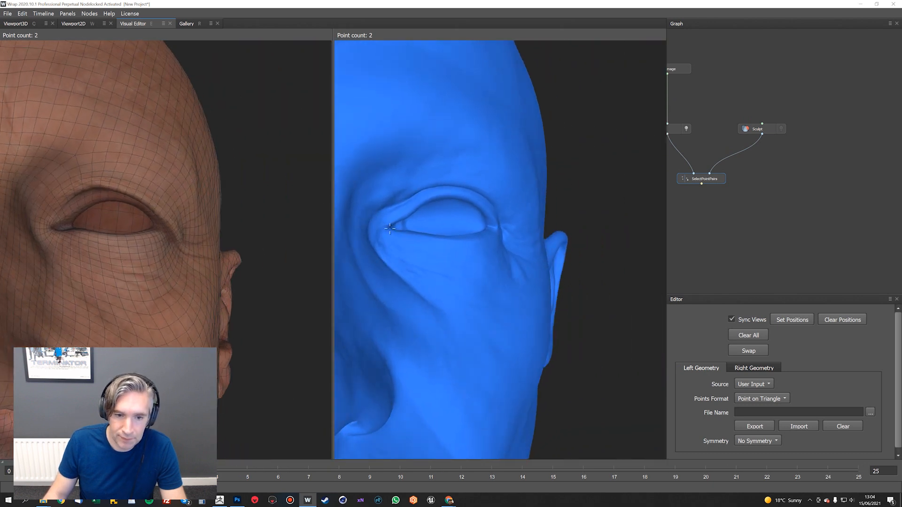
{"action": "left_click_drag", "start_coordinate": [180, 223], "coordinate": [162, 223]}
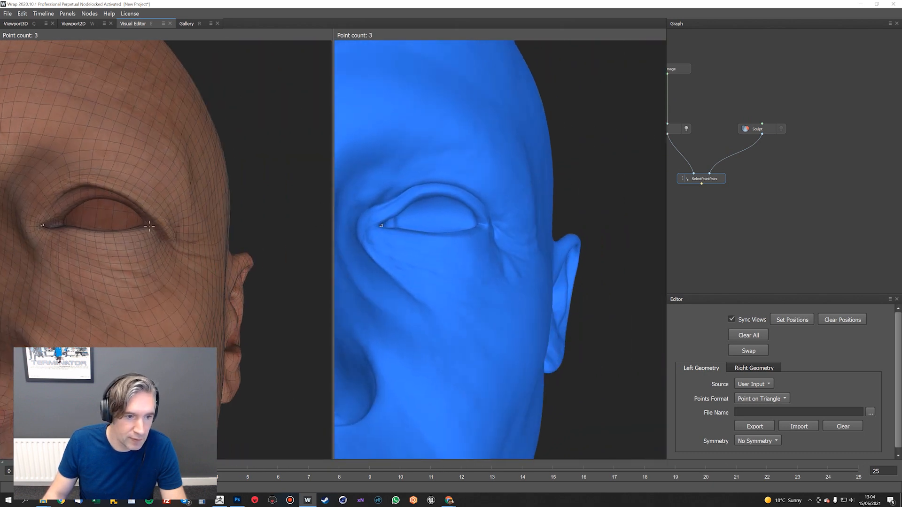
{"action": "left_click_drag", "start_coordinate": [474, 215], "coordinate": [448, 202]}
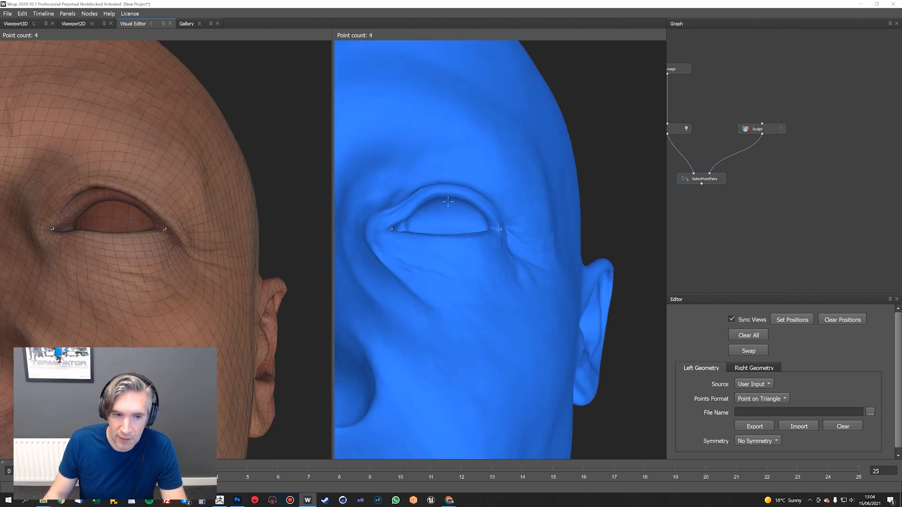
{"action": "left_click", "coordinate": [449, 235]}
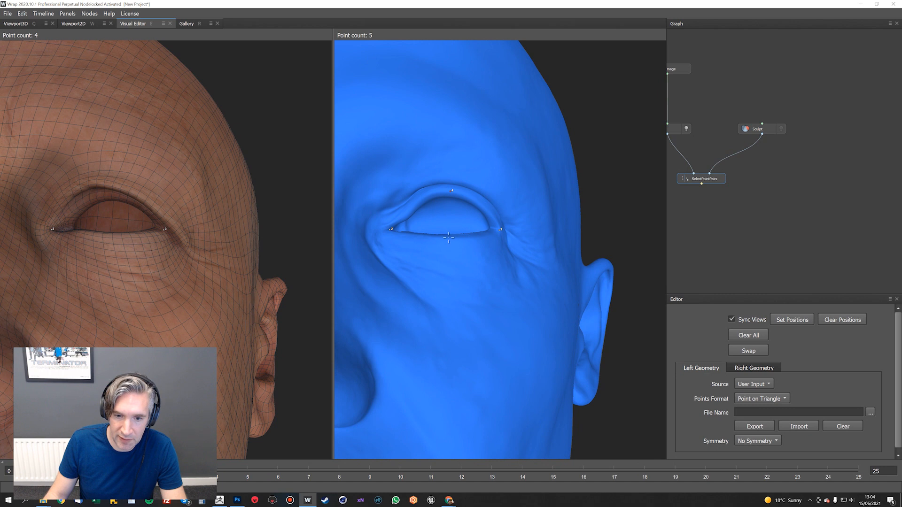
{"action": "left_click", "coordinate": [112, 195]}
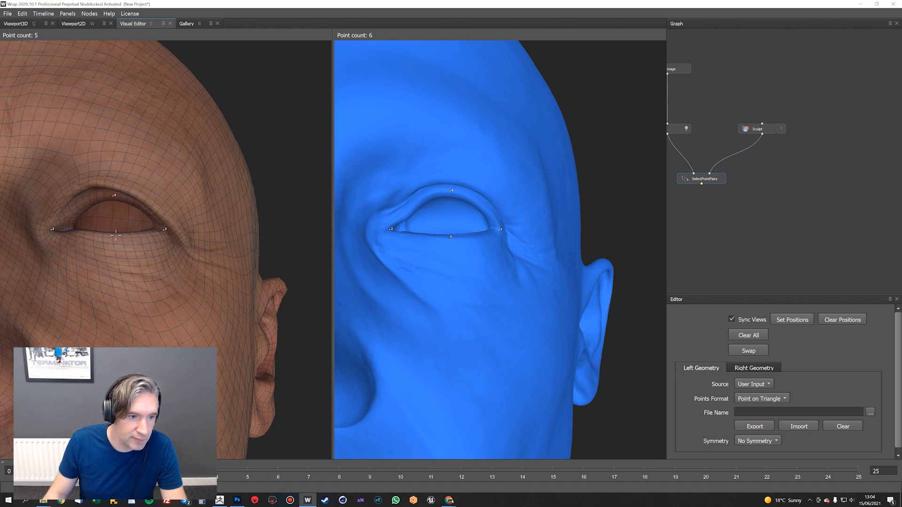
Pair points on both heads along the left eye's upper lid crease, at its middle and towards its outer side
{"action": "left_click_drag", "start_coordinate": [444, 207], "coordinate": [456, 170], "text": "alt"}
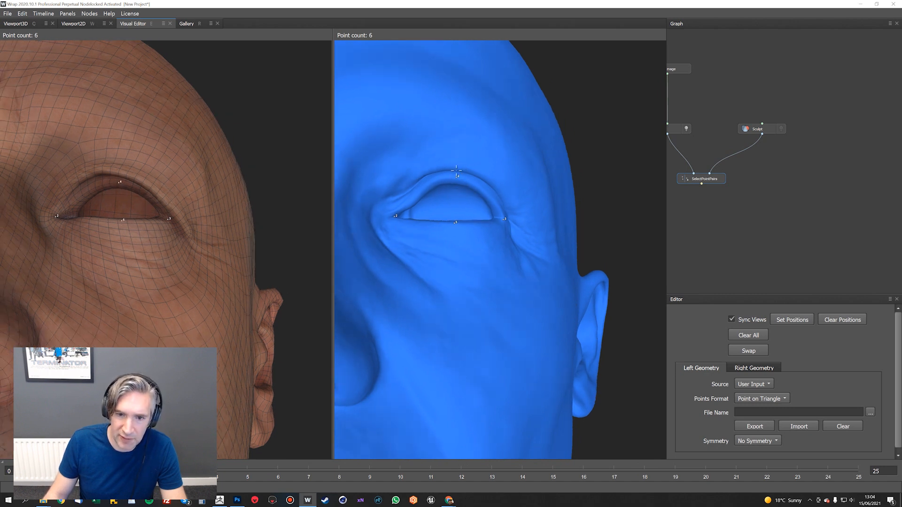
{"action": "left_click_drag", "start_coordinate": [144, 176], "coordinate": [143, 158], "text": "alt"}
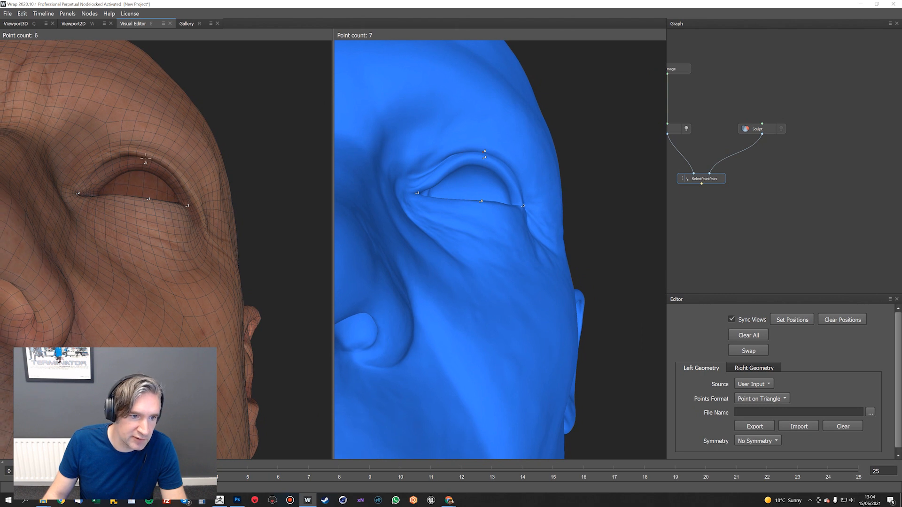
{"action": "left_click", "coordinate": [146, 158]}
{"action": "left_click_drag", "start_coordinate": [499, 165], "coordinate": [465, 170], "text": "alt"}
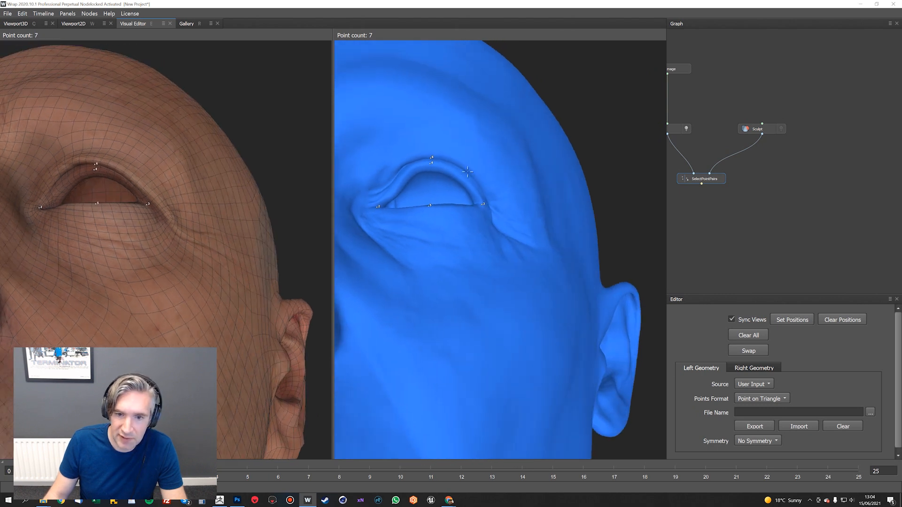
{"action": "left_click", "coordinate": [129, 181]}
Pair points on both heads at the middle of the right eye's upper and lower lids and on its outer upper crease
{"action": "left_click_drag", "start_coordinate": [128, 181], "coordinate": [188, 207], "text": "alt"}
{"action": "middle_click_drag", "start_coordinate": [188, 206], "coordinate": [473, 206], "text": "alt"}
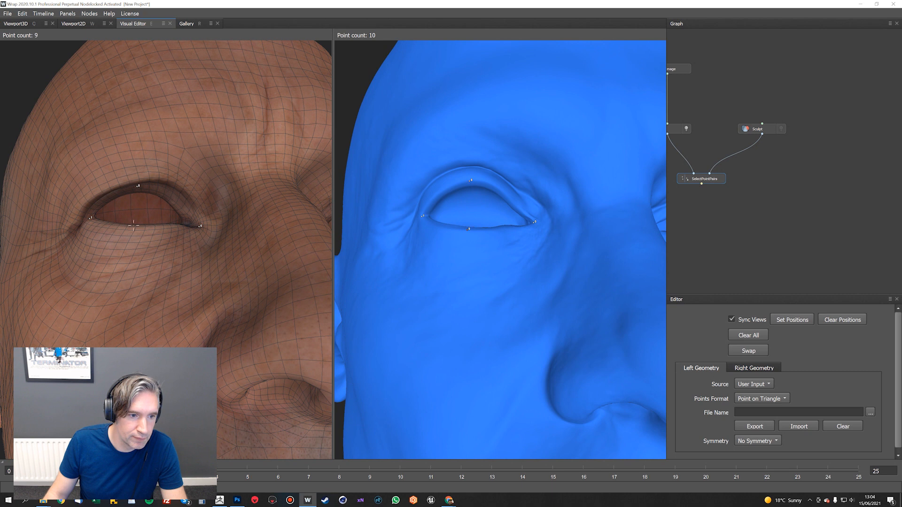
{"action": "left_click_drag", "start_coordinate": [133, 227], "coordinate": [137, 175], "text": "alt"}
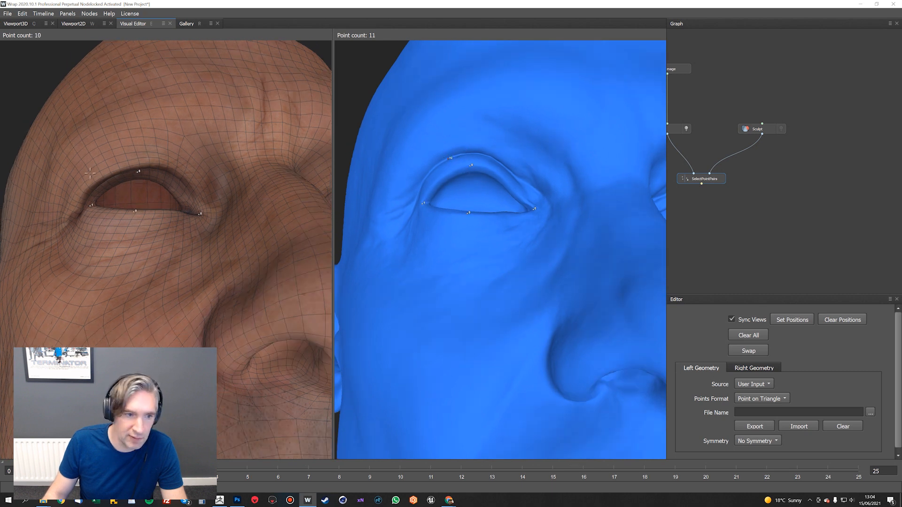
{"action": "left_click_drag", "start_coordinate": [119, 168], "coordinate": [117, 162], "text": "alt"}
{"action": "left_click", "coordinate": [115, 162]}
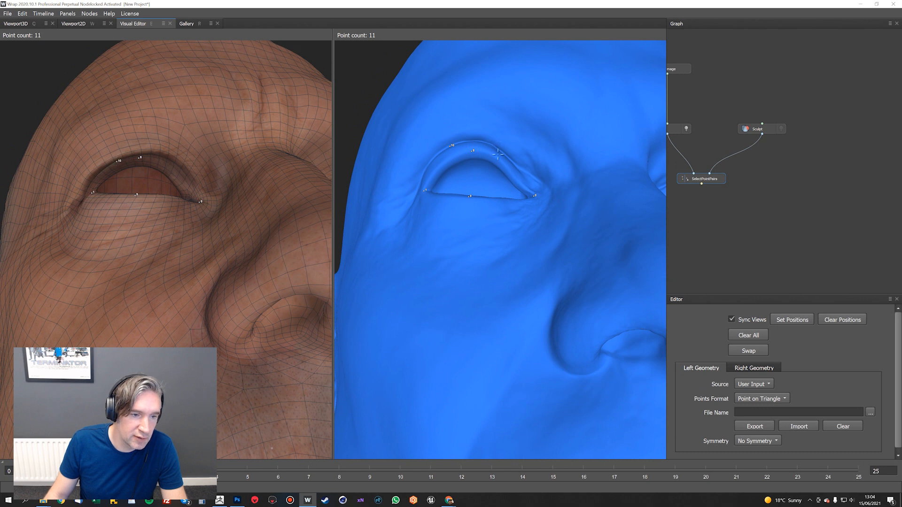
Pair points on both heads at the tip of the nose and at the base of the nose above the upper lip
{"action": "left_click_drag", "start_coordinate": [539, 176], "coordinate": [491, 181], "text": "alt"}
{"action": "scroll", "coordinate": [533, 228], "scroll_direction": "down", "scroll_amount": 3}
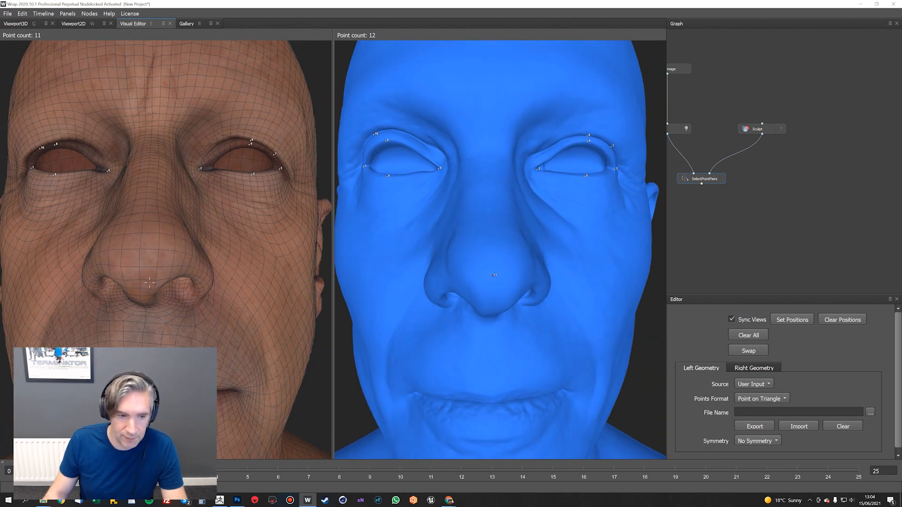
{"action": "left_click_drag", "start_coordinate": [498, 296], "coordinate": [490, 274], "text": "alt"}
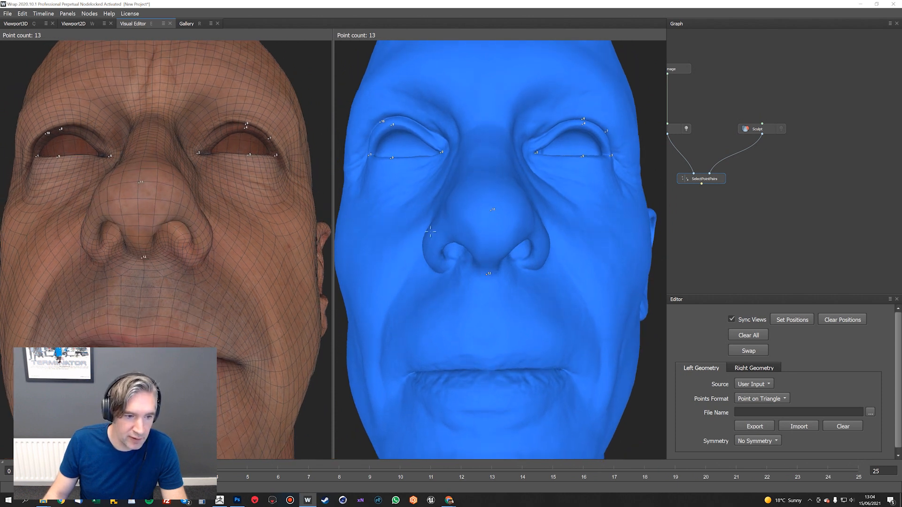
Pair points on both heads at the outer edges of the right and left nostril wings
{"action": "left_click_drag", "start_coordinate": [430, 231], "coordinate": [587, 288], "text": "alt"}
{"action": "left_click", "coordinate": [612, 288]}
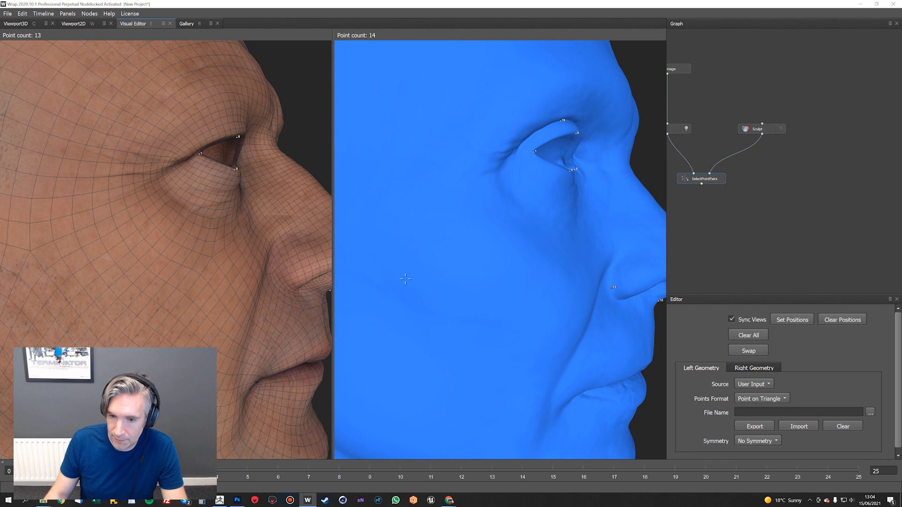
{"action": "left_click", "coordinate": [287, 282]}
{"action": "left_click_drag", "start_coordinate": [277, 280], "coordinate": [102, 264], "text": "alt"}
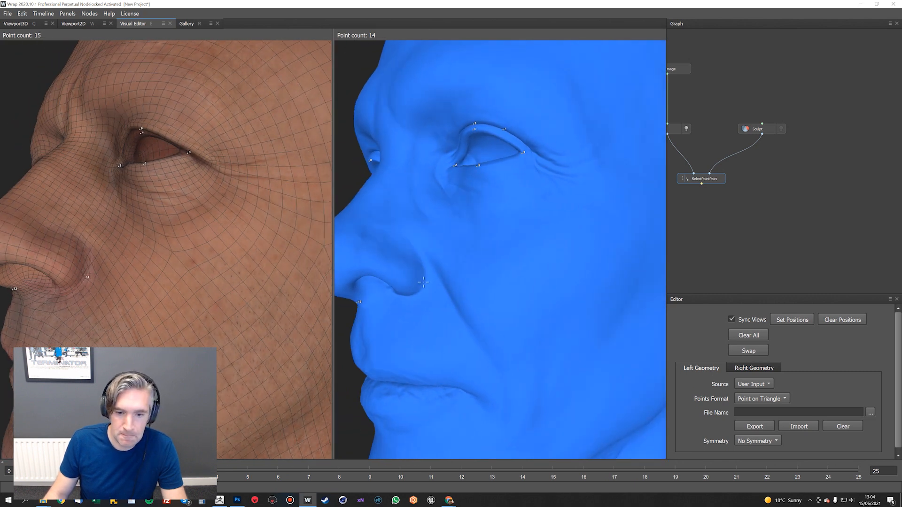
{"action": "middle_click_drag", "start_coordinate": [501, 323], "coordinate": [519, 184], "text": "alt"}
{"action": "left_click_drag", "start_coordinate": [519, 184], "coordinate": [613, 162], "text": "alt"}
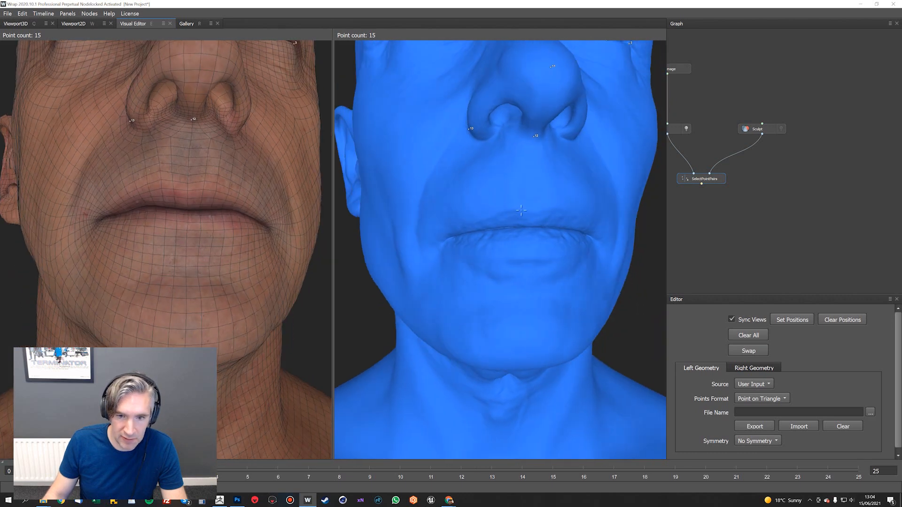
Pair points on both heads at the middle of the upper lip's upper edge
{"action": "scroll", "coordinate": [520, 220], "scroll_direction": "up", "scroll_amount": 2}
{"action": "middle_click_drag", "start_coordinate": [520, 220], "coordinate": [494, 247], "text": "alt"}
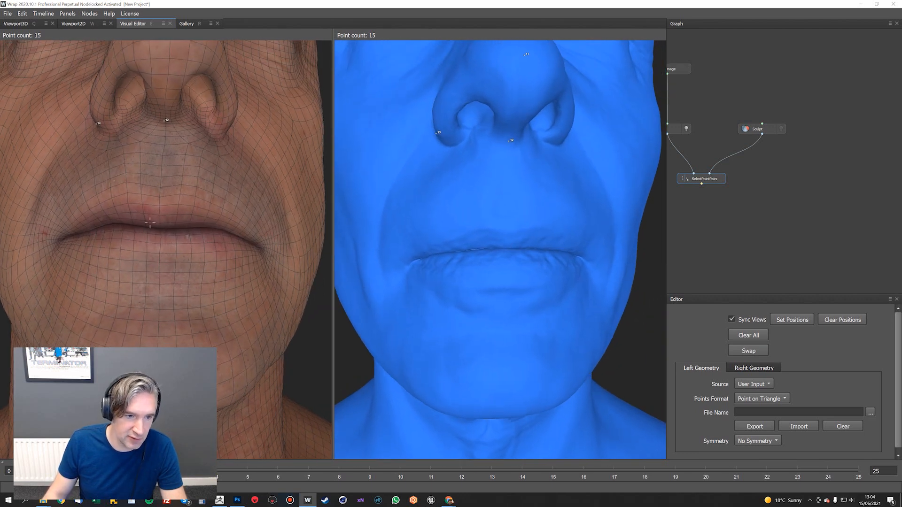
{"action": "left_click_drag", "start_coordinate": [535, 243], "coordinate": [511, 224], "text": "alt"}
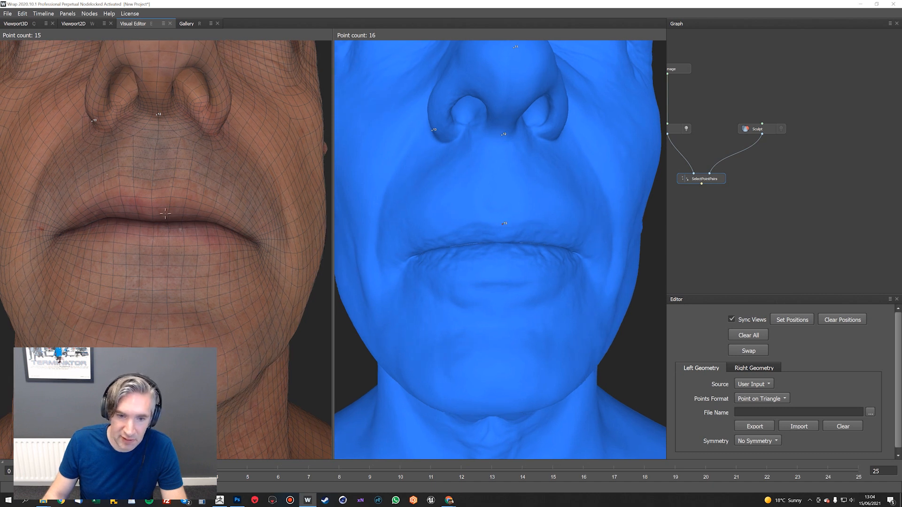
{"action": "left_click_drag", "start_coordinate": [158, 199], "coordinate": [121, 190], "text": "alt"}
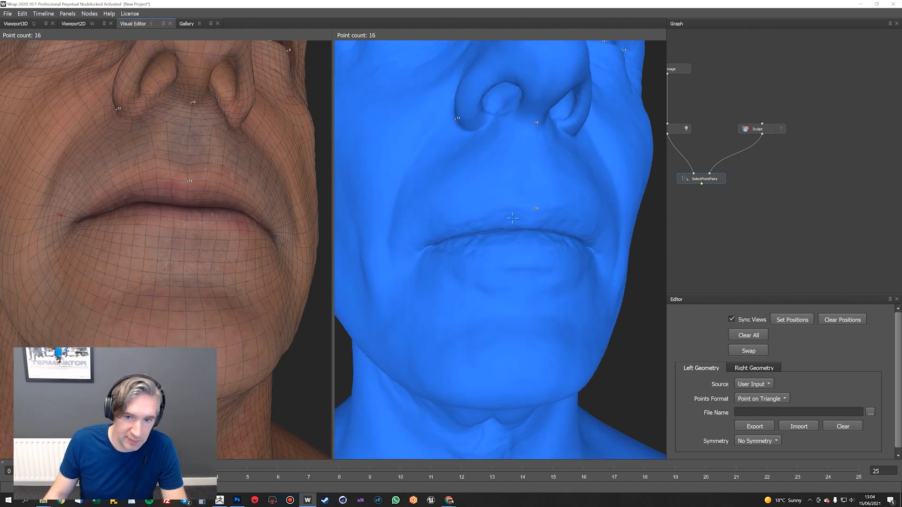
Pair points on both heads at the right and left corners of the mouth
{"action": "left_click_drag", "start_coordinate": [516, 212], "coordinate": [509, 211], "text": "alt"}
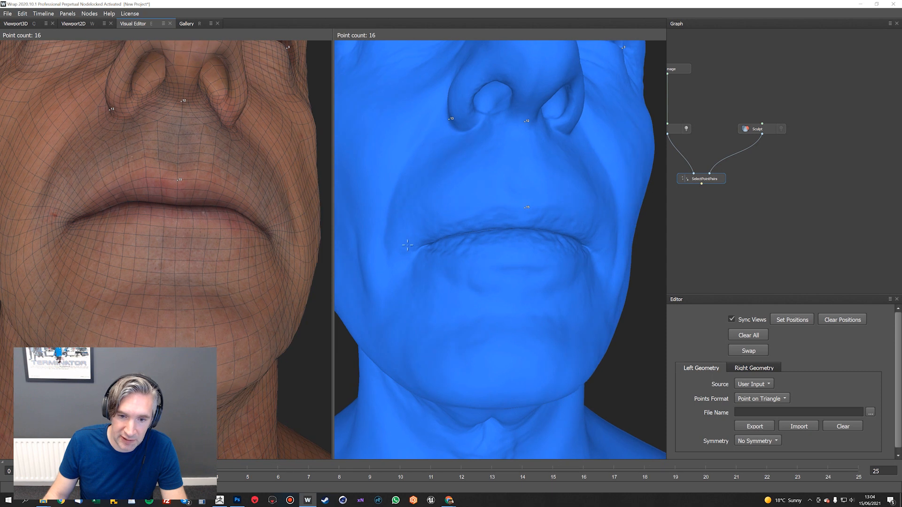
{"action": "left_click", "coordinate": [69, 223]}
{"action": "left_click_drag", "start_coordinate": [68, 223], "coordinate": [250, 225], "text": "alt"}
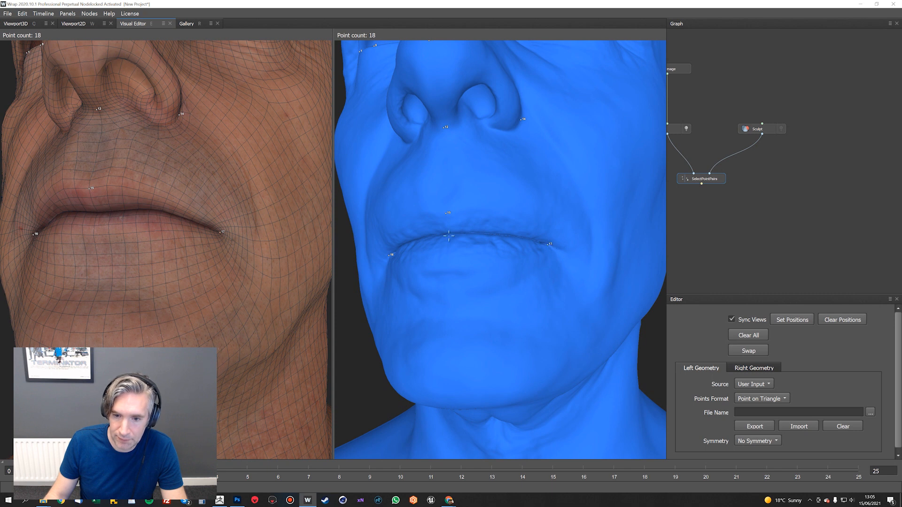
Pair points on both heads at the middle of the lower lip
{"action": "left_click_drag", "start_coordinate": [448, 236], "coordinate": [486, 244], "text": "alt"}
{"action": "left_click", "coordinate": [483, 256]}
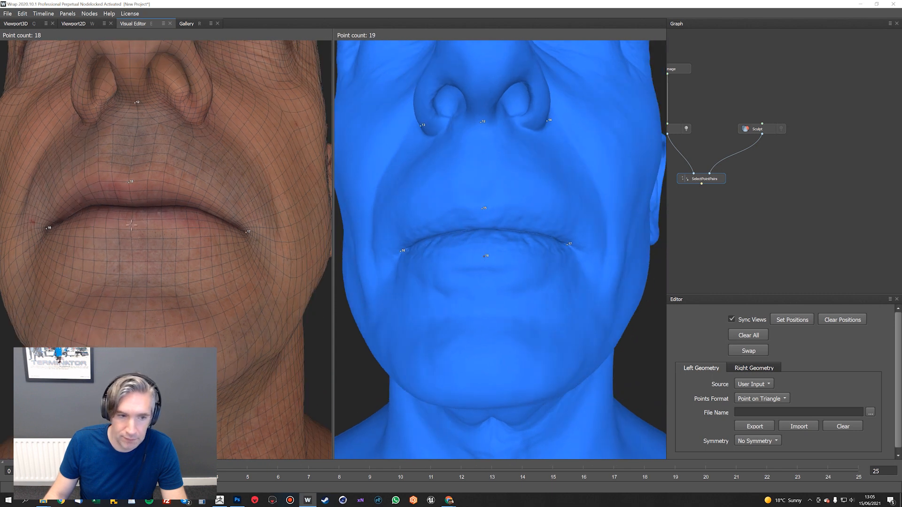
{"action": "left_click", "coordinate": [132, 223]}
{"action": "left_click_drag", "start_coordinate": [132, 223], "coordinate": [98, 230], "text": "alt"}
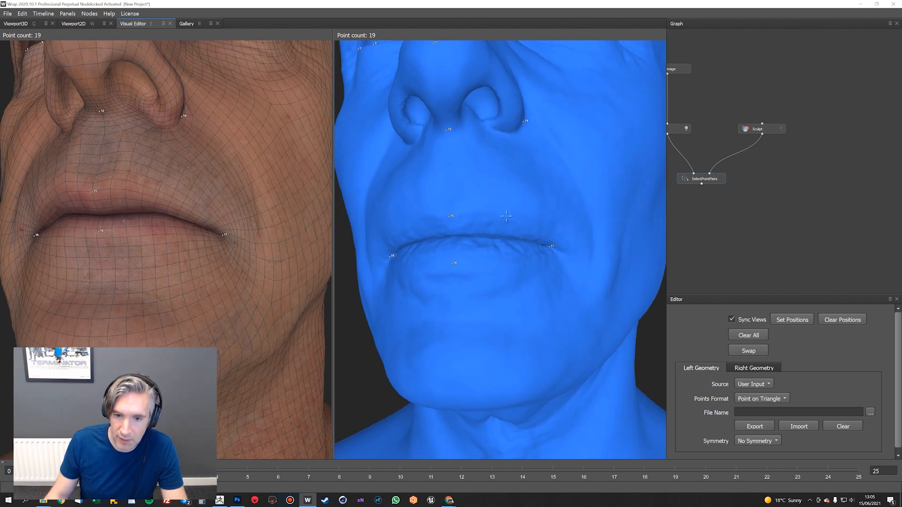
Pair points on both heads along the upper lip's edge, midway to the left and right mouth corners
{"action": "left_click", "coordinate": [506, 217]}
{"action": "left_click", "coordinate": [162, 197]}
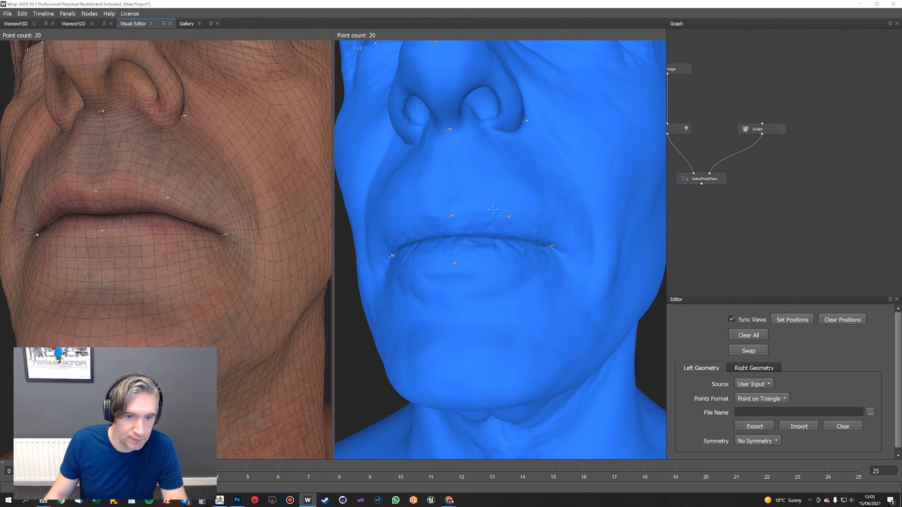
{"action": "left_click_drag", "start_coordinate": [163, 197], "coordinate": [212, 190], "text": "alt"}
{"action": "left_click", "coordinate": [112, 184]}
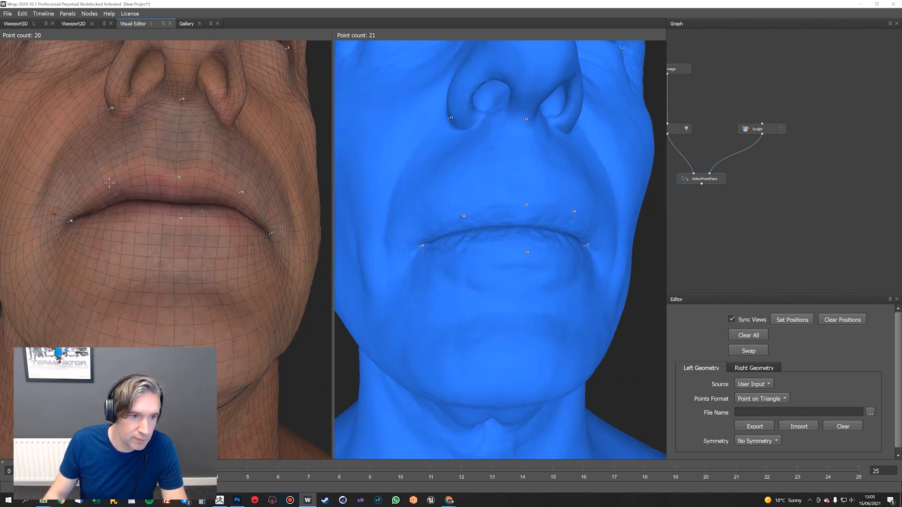
Pair points on both heads along the lower lip's edge, midway to the right and left mouth corners
{"action": "left_click_drag", "start_coordinate": [112, 184], "coordinate": [121, 220], "text": "alt"}
{"action": "left_click", "coordinate": [116, 238]}
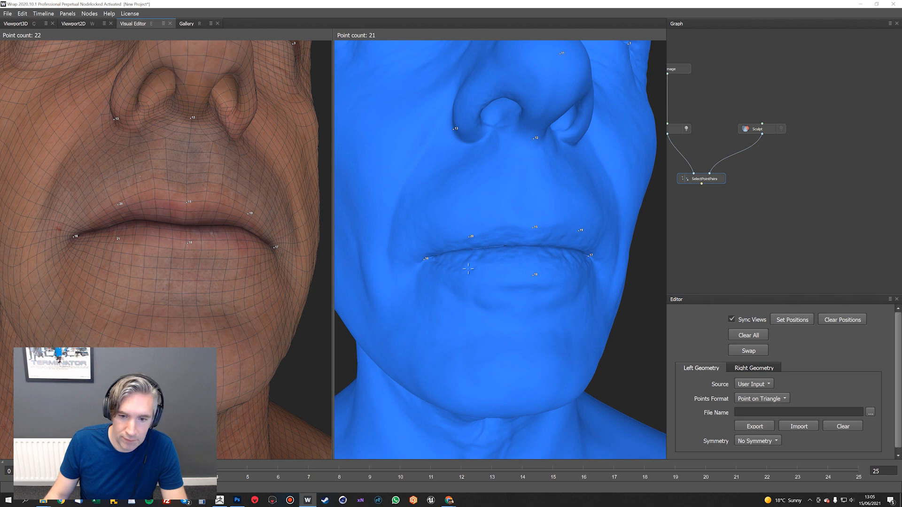
{"action": "left_click_drag", "start_coordinate": [546, 262], "coordinate": [475, 239], "text": "alt"}
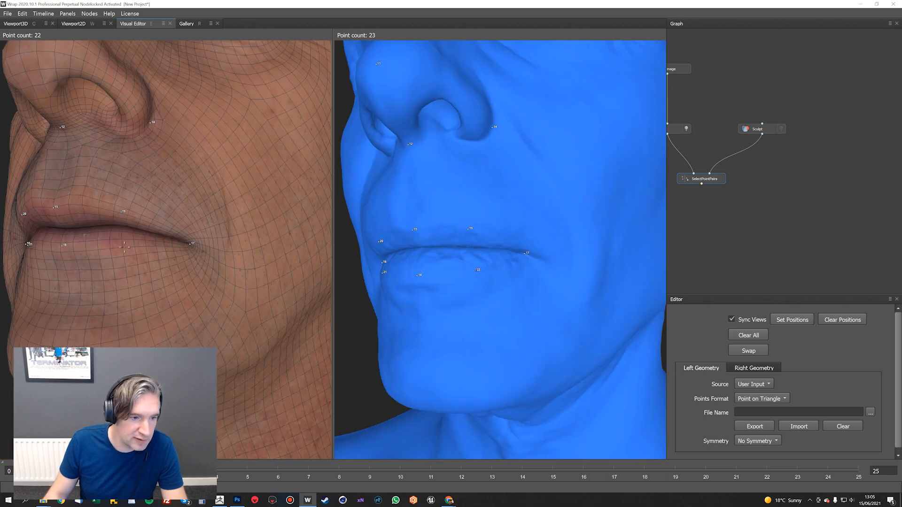
{"action": "left_click", "coordinate": [124, 247]}
Pair points on both heads at the middle of the chin
{"action": "left_click_drag", "start_coordinate": [439, 272], "coordinate": [524, 259], "text": "alt"}
{"action": "scroll", "coordinate": [514, 277], "scroll_direction": "down", "scroll_amount": 3}
{"action": "scroll", "coordinate": [513, 277], "scroll_direction": "down", "scroll_amount": 4}
{"action": "scroll", "coordinate": [514, 278], "scroll_direction": "up", "scroll_amount": 2}
{"action": "left_click", "coordinate": [510, 261]}
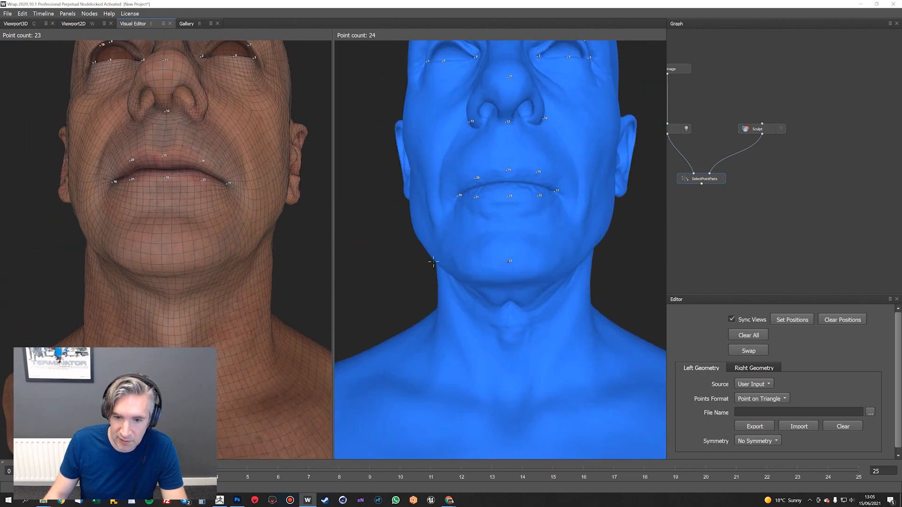
{"action": "left_click", "coordinate": [165, 255]}
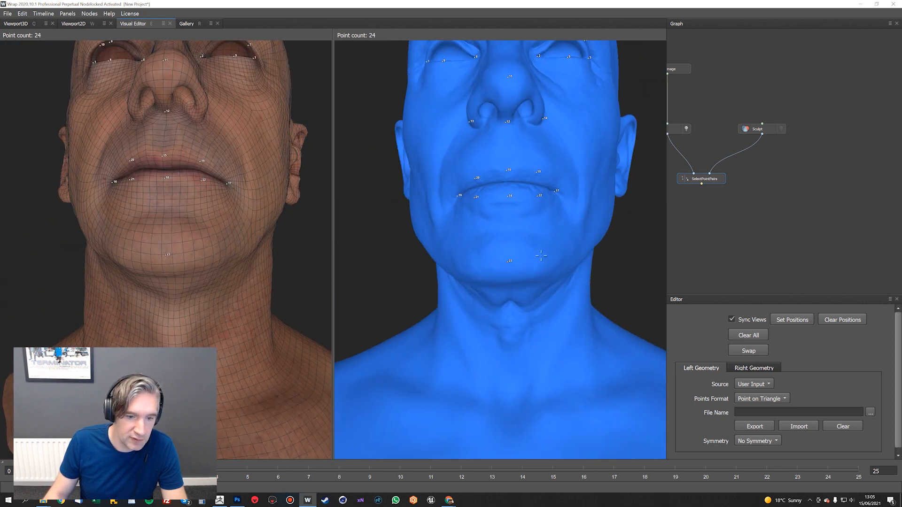
Pair points on both heads where the underside of the chin meets the front of the neck
{"action": "left_click_drag", "start_coordinate": [512, 329], "coordinate": [509, 307], "text": "alt"}
{"action": "left_click", "coordinate": [509, 307]}
{"action": "left_click", "coordinate": [171, 285]}
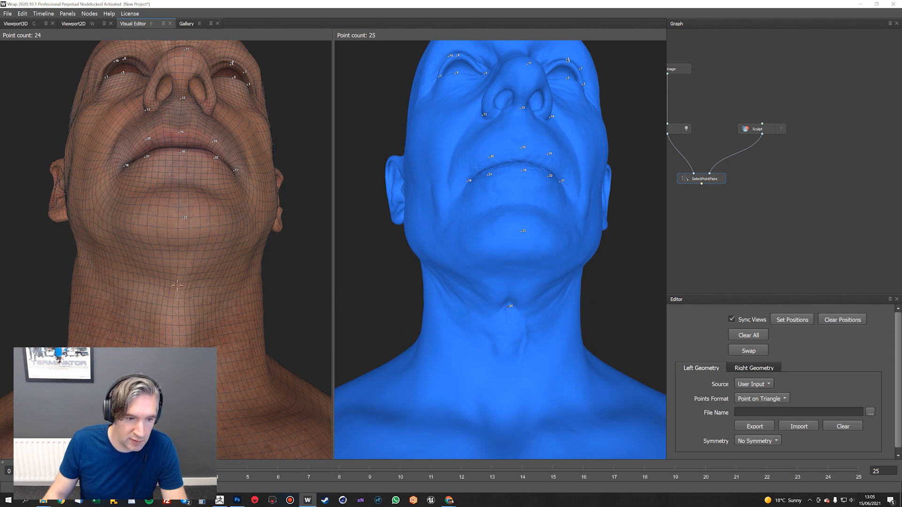
Pair points inside the right ear's bowl on both heads and place a Sculpt point on that ear's upper rim
{"action": "left_click_drag", "start_coordinate": [170, 284], "coordinate": [430, 219], "text": "alt"}
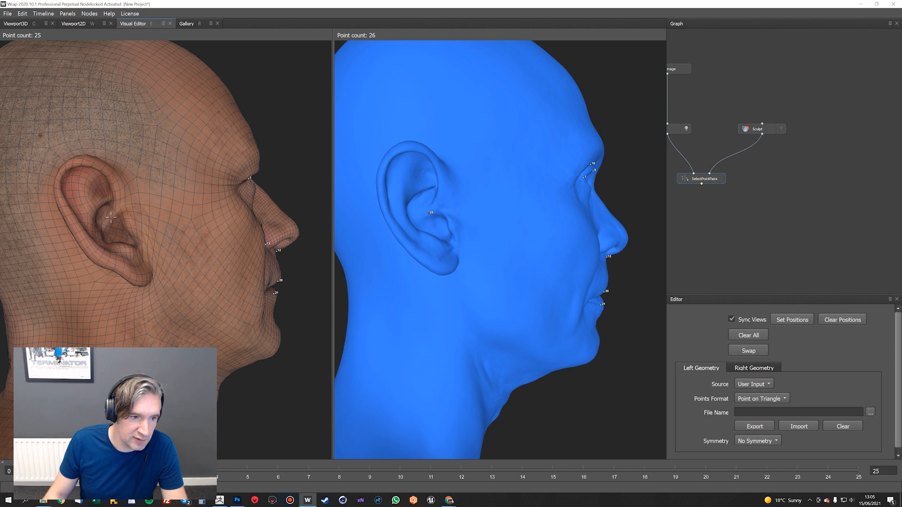
{"action": "left_click", "coordinate": [390, 153]}
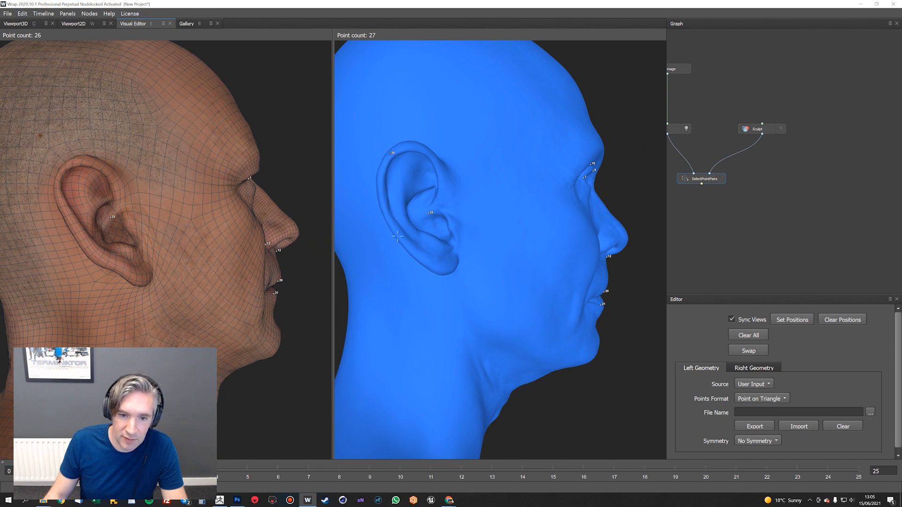
{"action": "left_click_drag", "start_coordinate": [483, 252], "coordinate": [428, 246], "text": "alt"}
{"action": "left_click", "coordinate": [430, 250]}
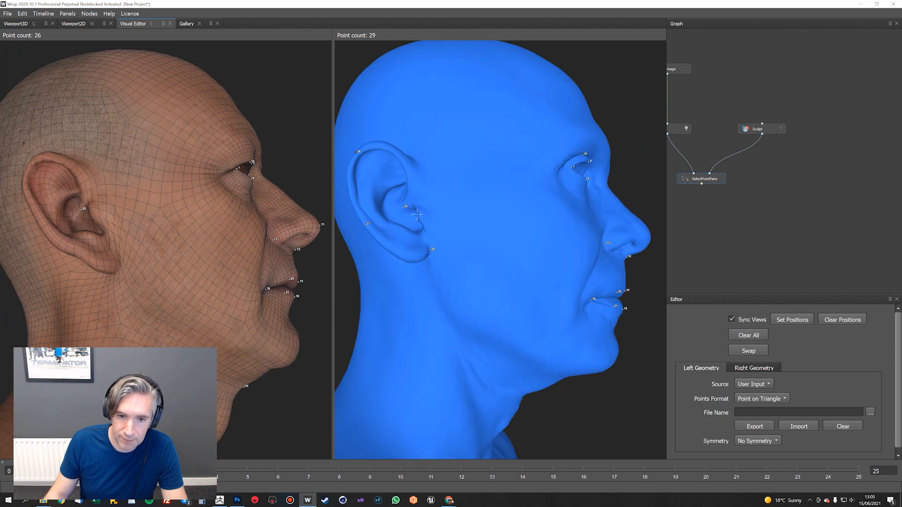
{"action": "left_click_drag", "start_coordinate": [338, 182], "coordinate": [345, 182], "text": "alt"}
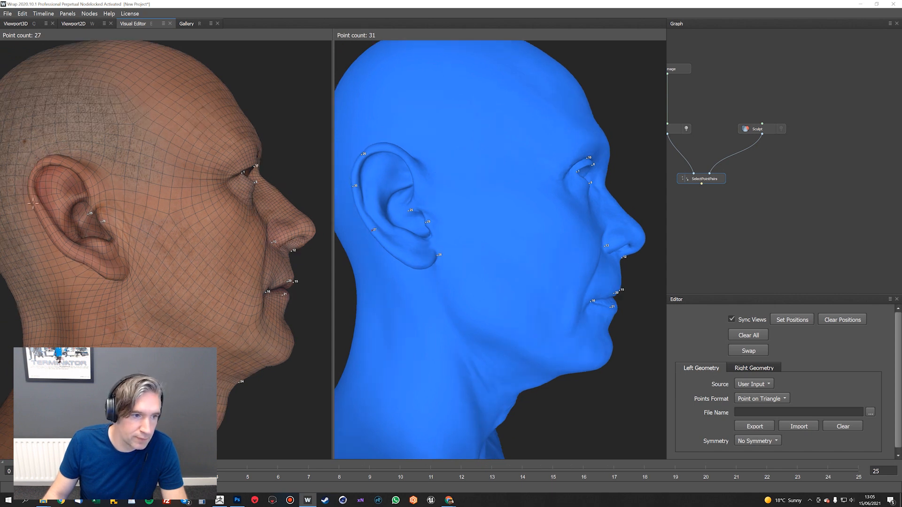
{"action": "left_click_drag", "start_coordinate": [148, 210], "coordinate": [299, 200], "text": "alt"}
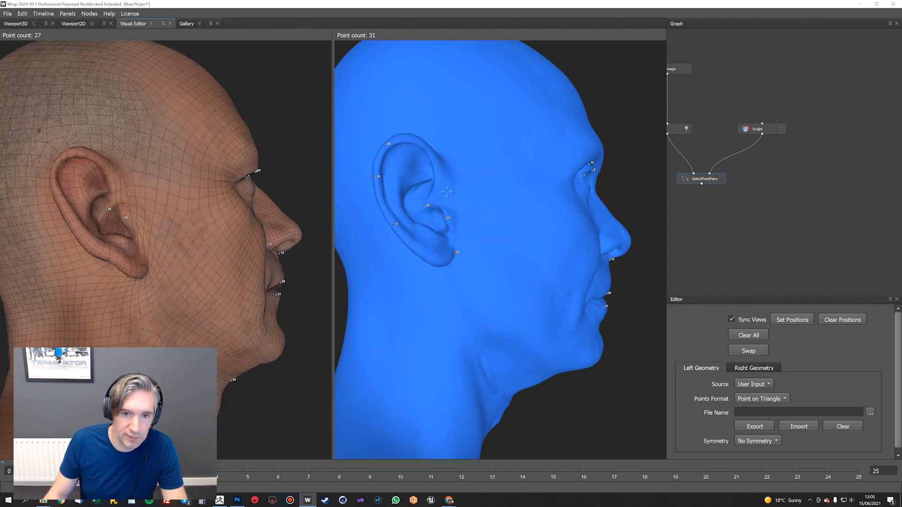
{"action": "key", "text": "ctrl+z"}
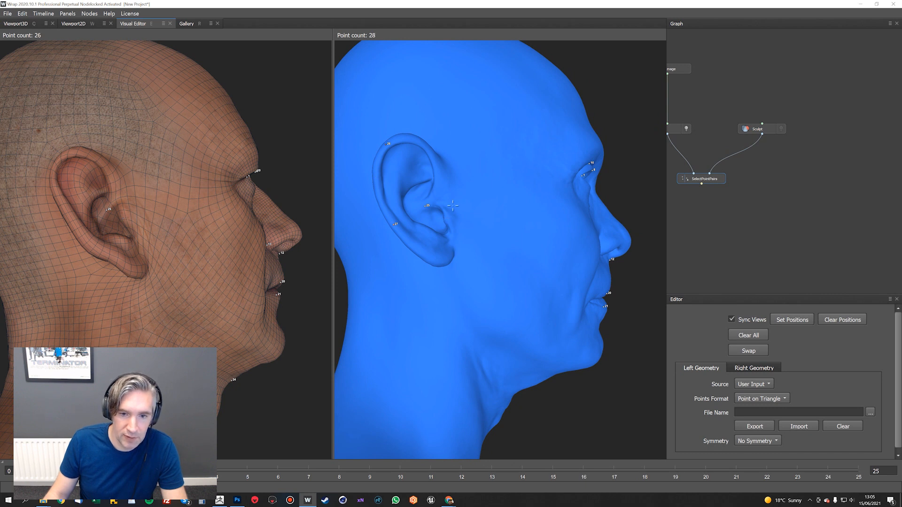
Match the Scan's right ear upper rim to the Sculpt point, then pair points at the tragus and lower back rim
{"action": "left_click_drag", "start_coordinate": [123, 197], "coordinate": [113, 198], "text": "alt"}
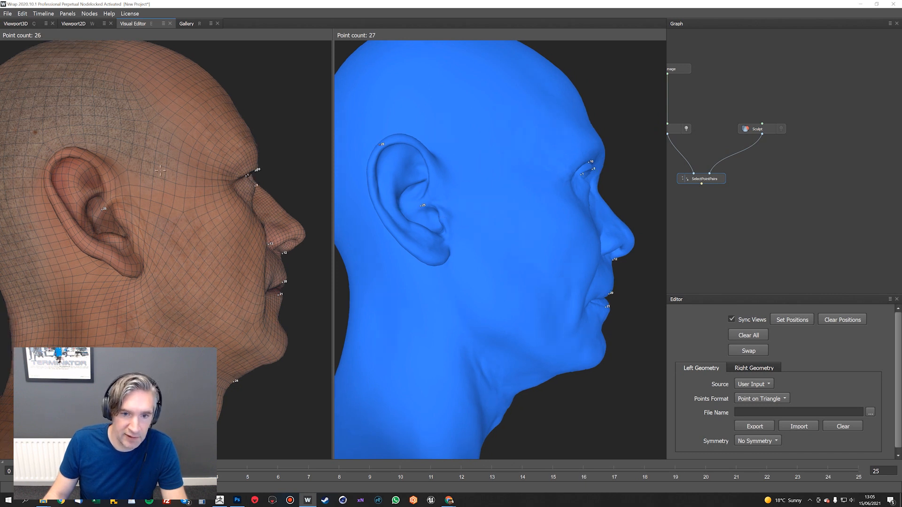
{"action": "left_click", "coordinate": [59, 157]}
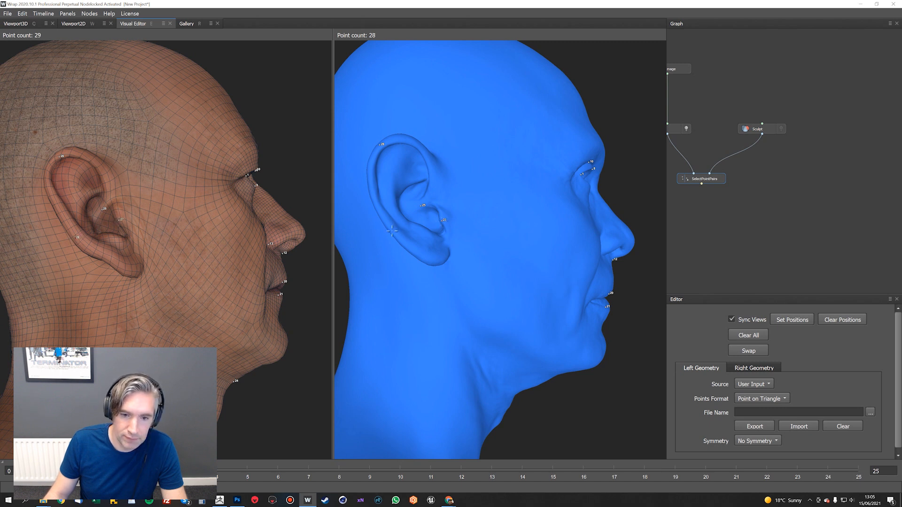
{"action": "left_click_drag", "start_coordinate": [451, 233], "coordinate": [427, 247]}
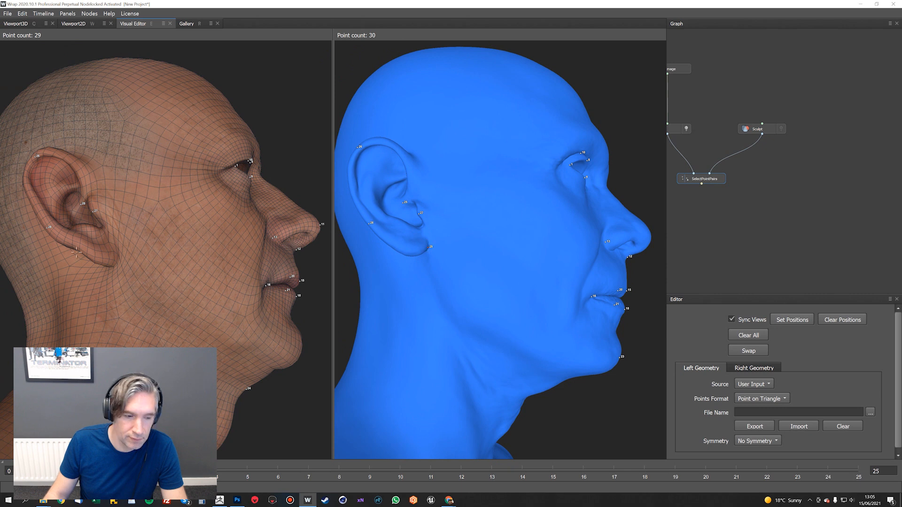
Pair points on both heads at the right ear's lobe attachment, back rim, upper front rim and lobe bottom
{"action": "left_click_drag", "start_coordinate": [434, 203], "coordinate": [404, 202]}
{"action": "left_click", "coordinate": [356, 187]}
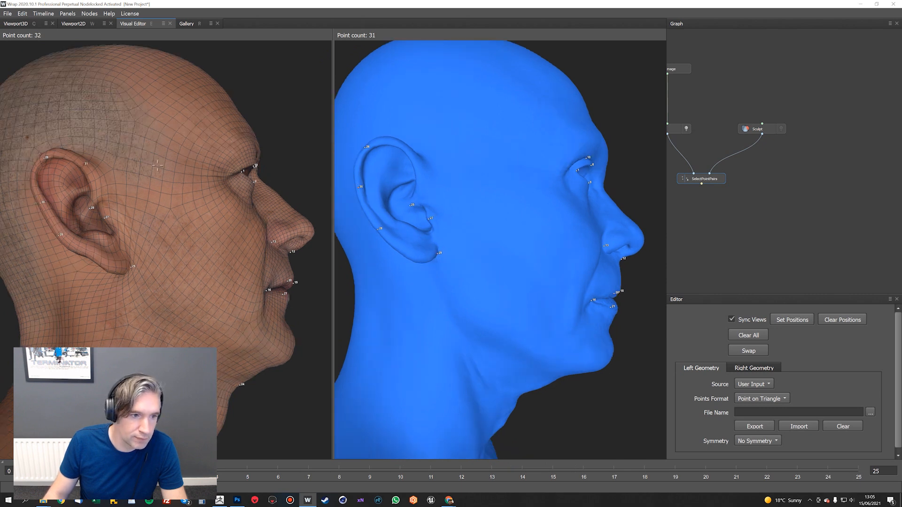
{"action": "left_click_drag", "start_coordinate": [433, 209], "coordinate": [421, 213]}
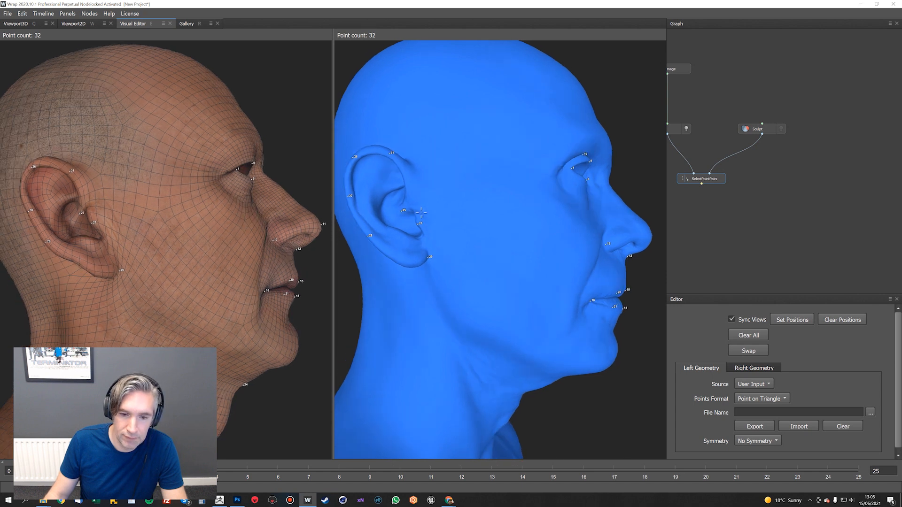
{"action": "left_click", "coordinate": [85, 269]}
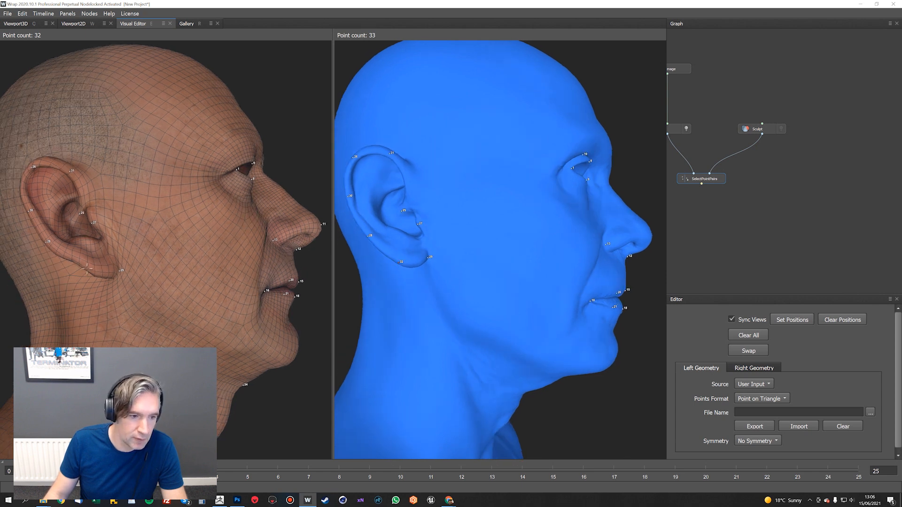
Pair points on both heads in the left ear's bowl, on its upper rim and at its inner upper front
{"action": "left_click_drag", "start_coordinate": [615, 237], "coordinate": [505, 229]}
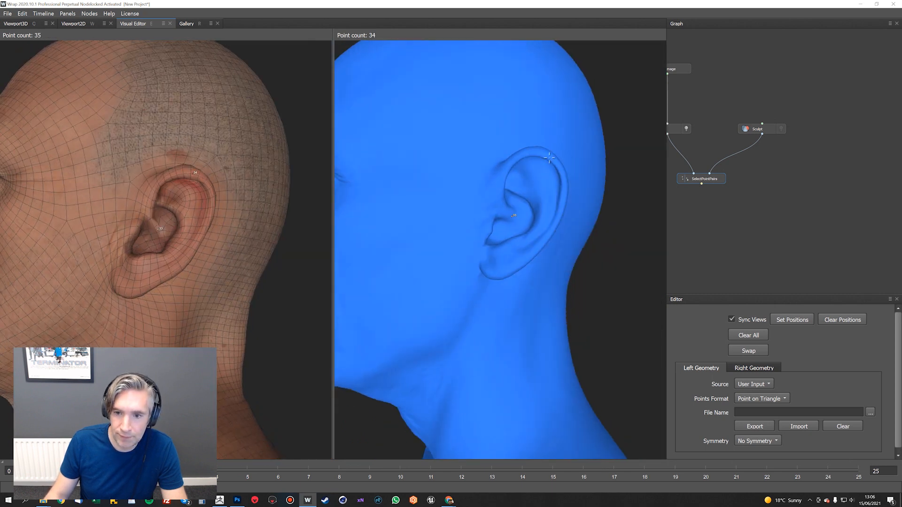
{"action": "left_click", "coordinate": [508, 173]}
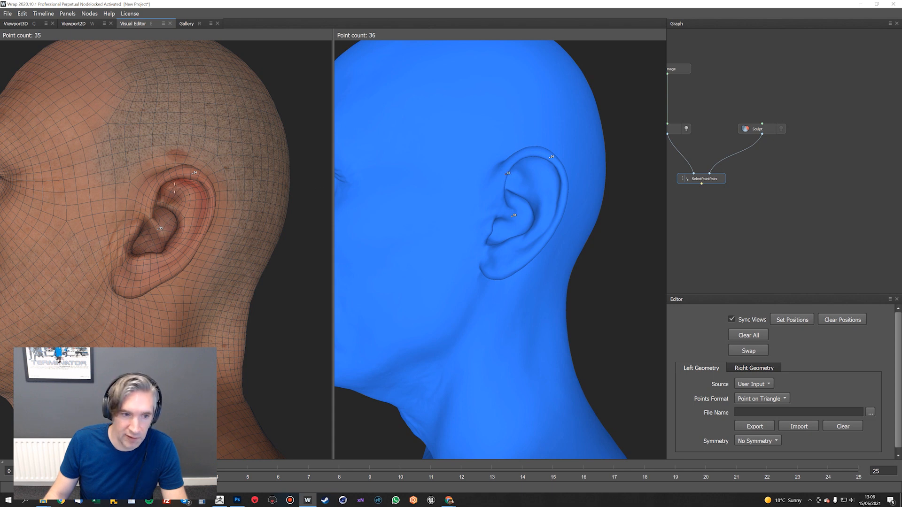
{"action": "left_click", "coordinate": [158, 188]}
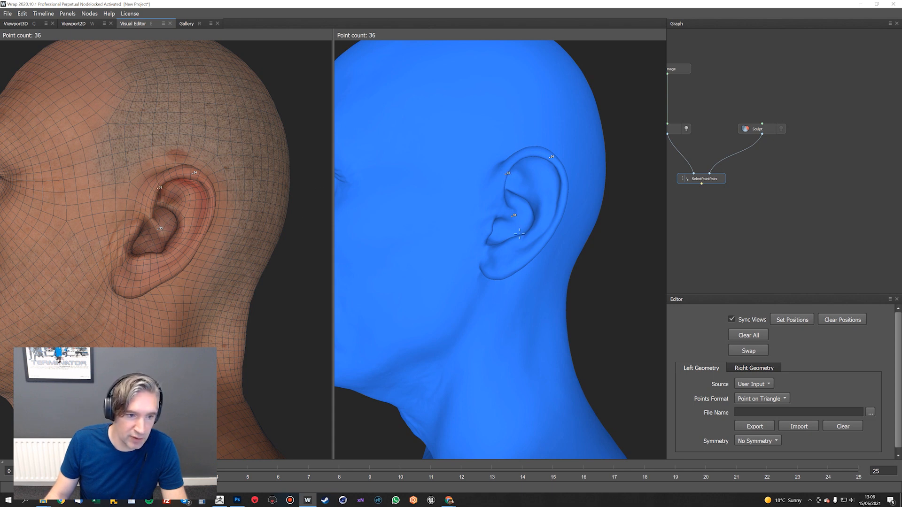
Pair points on both heads at the lower and middle parts of the left ear's back rim
{"action": "left_click", "coordinate": [543, 243]}
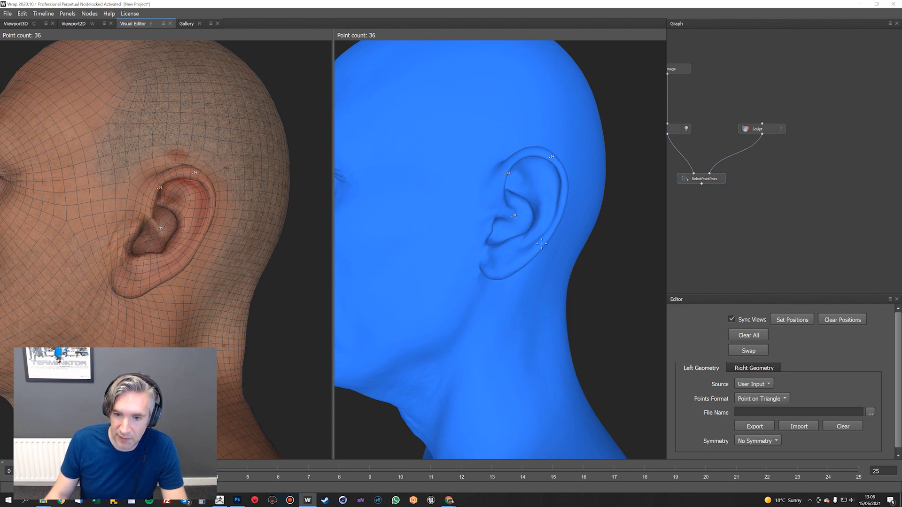
{"action": "left_click", "coordinate": [211, 217]}
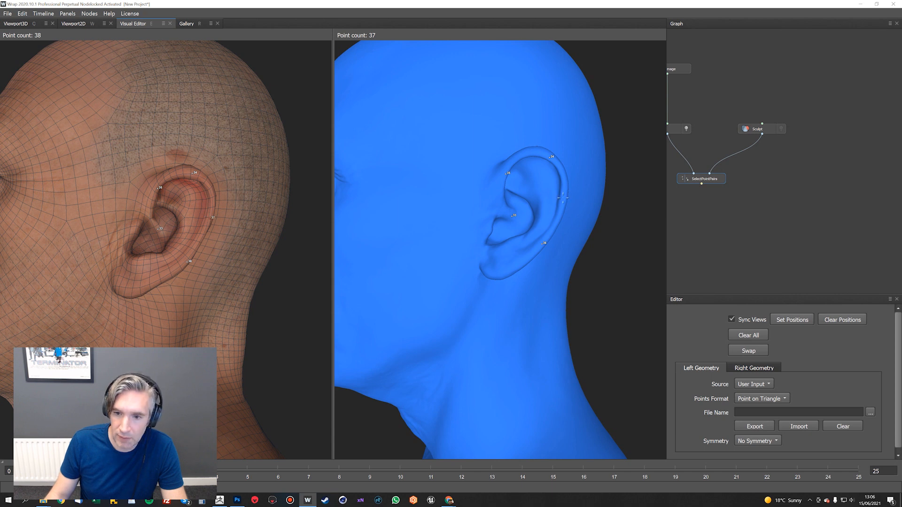
{"action": "left_click", "coordinate": [562, 198]}
Pair points on both heads at the bottom of the left ear lobe and where the lobe joins the face
{"action": "left_click_drag", "start_coordinate": [497, 276], "coordinate": [516, 248], "text": "alt"}
{"action": "left_click", "coordinate": [516, 250]}
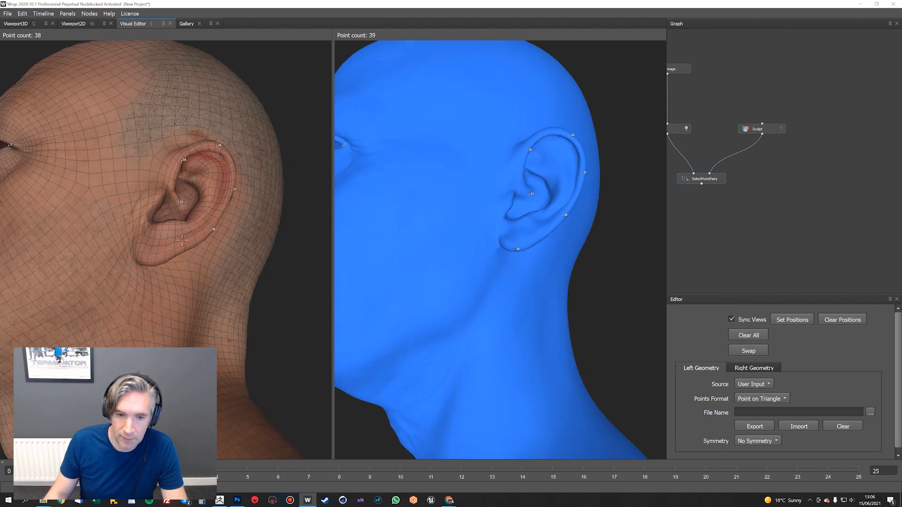
{"action": "left_click", "coordinate": [150, 262]}
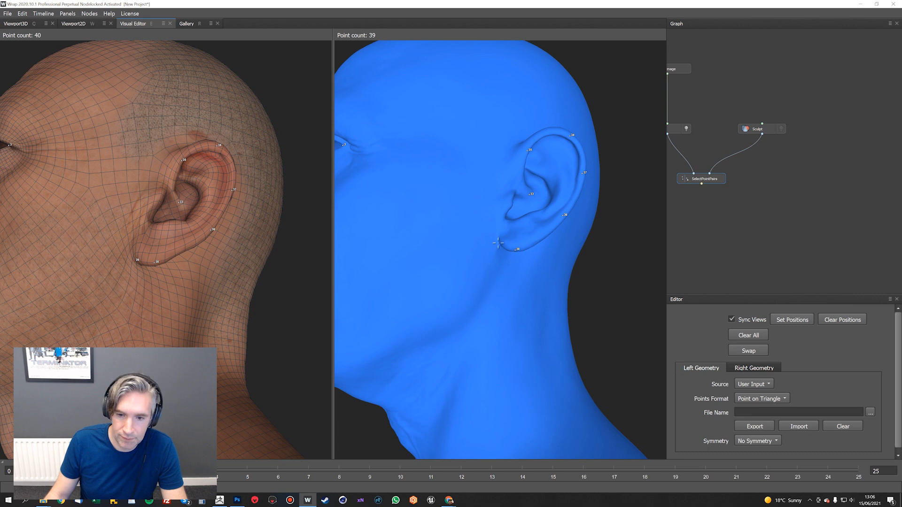
{"action": "left_click_drag", "start_coordinate": [515, 224], "coordinate": [497, 224], "text": "alt"}
Pair points on both heads at the left ear's tragus and return to a front view of the full heads
{"action": "left_click", "coordinate": [501, 219]}
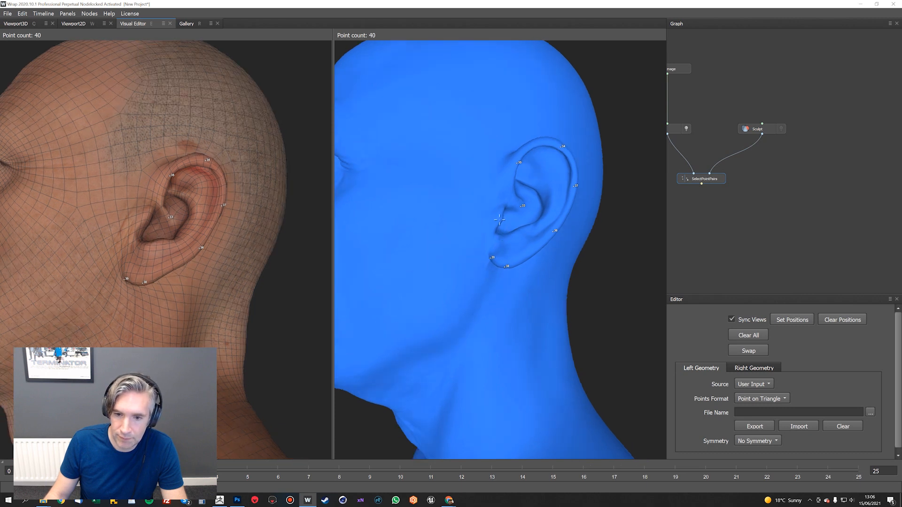
{"action": "left_click", "coordinate": [147, 221]}
{"action": "left_click_drag", "start_coordinate": [581, 222], "coordinate": [655, 220], "text": "alt"}
{"action": "scroll", "coordinate": [540, 216], "scroll_direction": "down", "scroll_amount": 3}
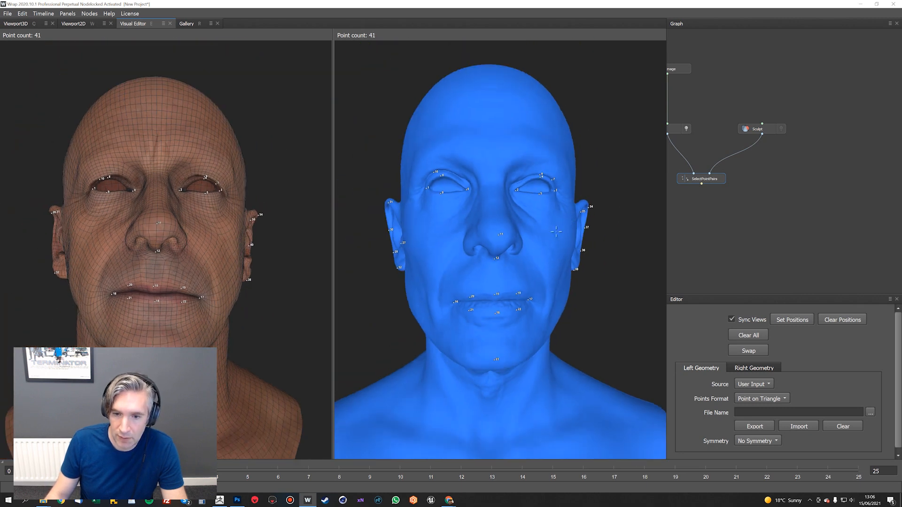
Examine both heads from several angles to check the paired points around the eyes, nose, mouth and ears
{"action": "mouse_move", "coordinate": [512, 214]}
{"action": "left_mouse_down", "text": "alt"}
{"action": "mouse_move", "coordinate": [491, 173]}
{"action": "mouse_move", "coordinate": [520, 199]}
{"action": "left_mouse_up", "text": "alt"}
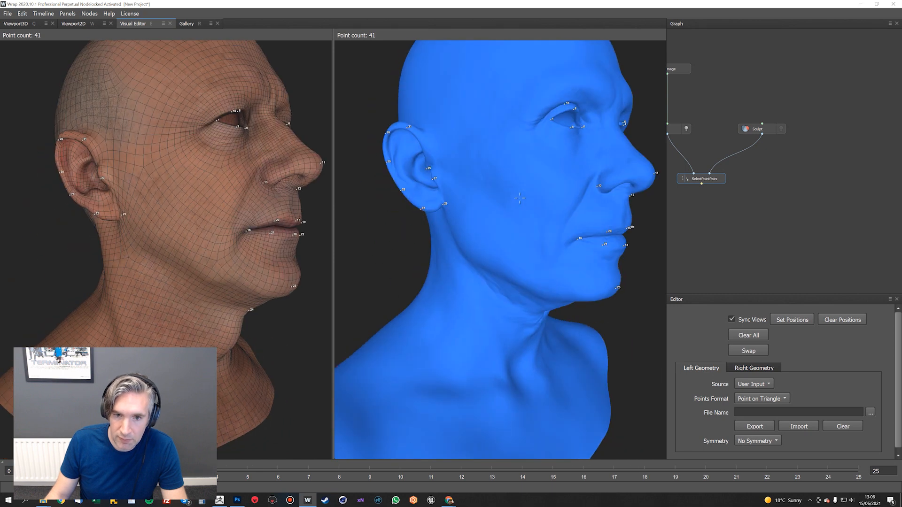
{"action": "left_click_drag", "start_coordinate": [457, 207], "coordinate": [470, 255], "text": "alt"}
{"action": "left_click_drag", "start_coordinate": [479, 148], "coordinate": [468, 188], "text": "alt"}
{"action": "right_click_drag", "start_coordinate": [469, 188], "coordinate": [465, 239], "text": "alt"}
{"action": "middle_click_drag", "start_coordinate": [494, 132], "coordinate": [467, 245], "text": "alt"}
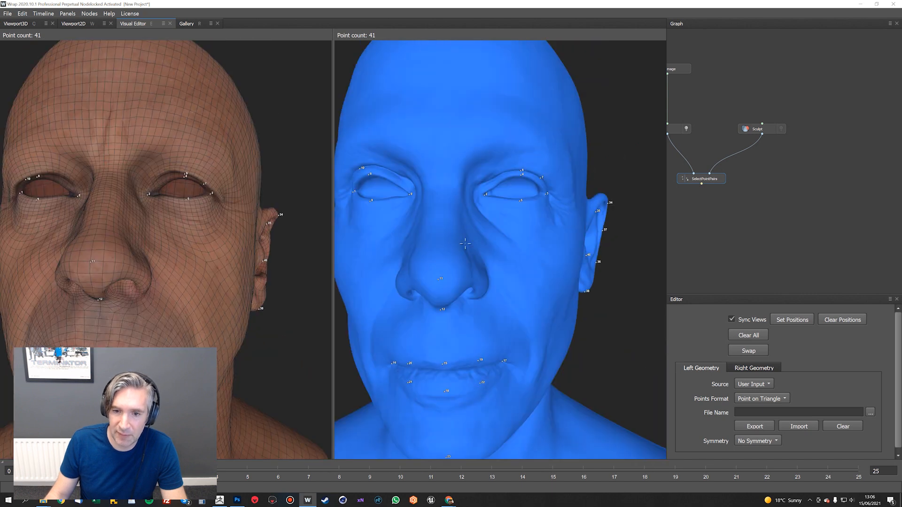
{"action": "right_click_drag", "start_coordinate": [467, 246], "coordinate": [506, 200], "text": "alt"}
{"action": "left_click_drag", "start_coordinate": [505, 200], "coordinate": [504, 230], "text": "alt"}
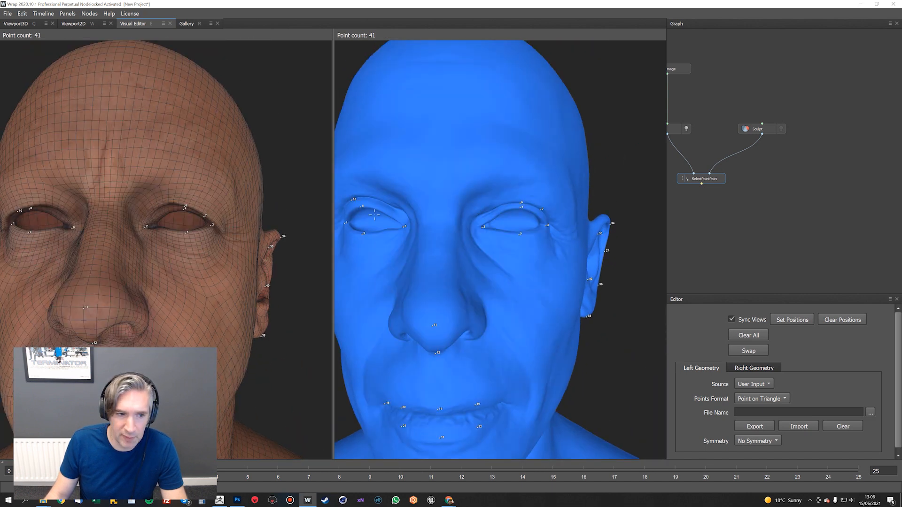
{"action": "right_click_drag", "start_coordinate": [503, 230], "coordinate": [530, 211], "text": "alt"}
Pair four points on both heads along the right eye's lids, at the inner and outer parts of the upper and lower edges
{"action": "middle_click_drag", "start_coordinate": [399, 216], "coordinate": [554, 212], "text": "alt"}
{"action": "right_click_drag", "start_coordinate": [554, 211], "coordinate": [510, 210], "text": "alt"}
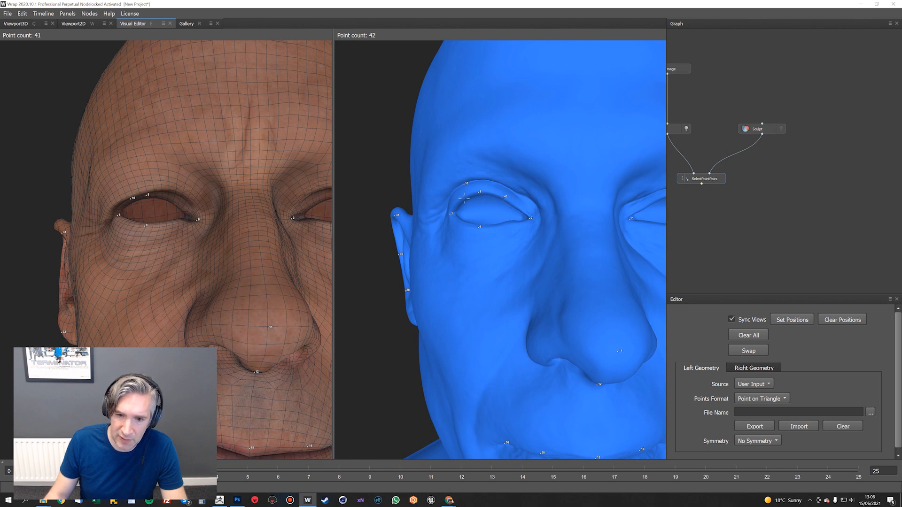
{"action": "left_click", "coordinate": [168, 199]}
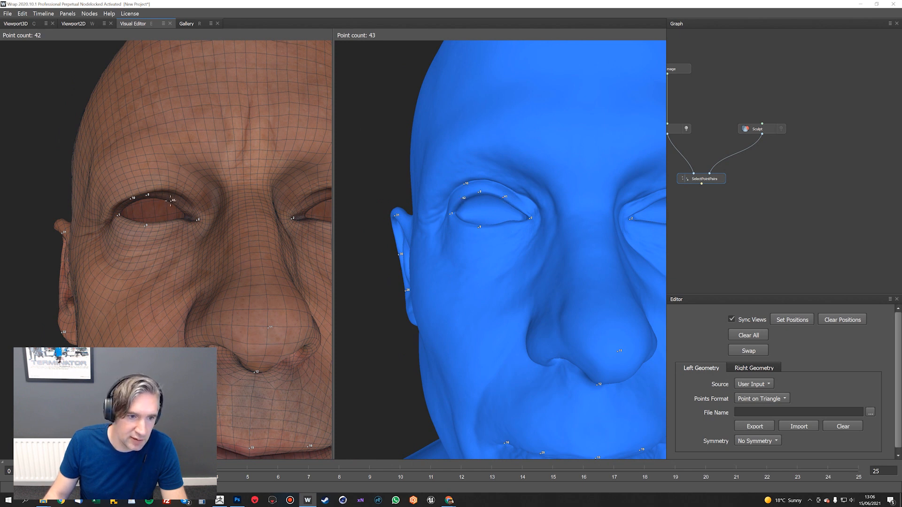
{"action": "left_click", "coordinate": [130, 222]}
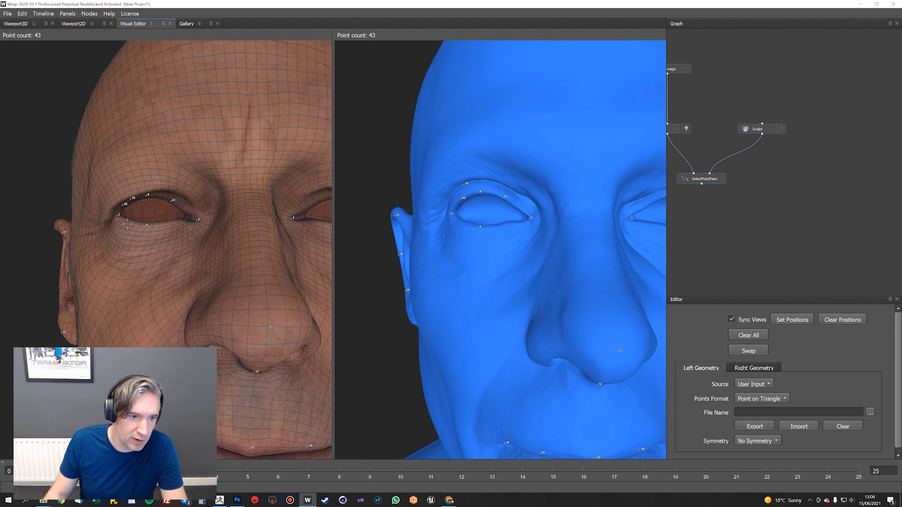
{"action": "left_click", "coordinate": [168, 224]}
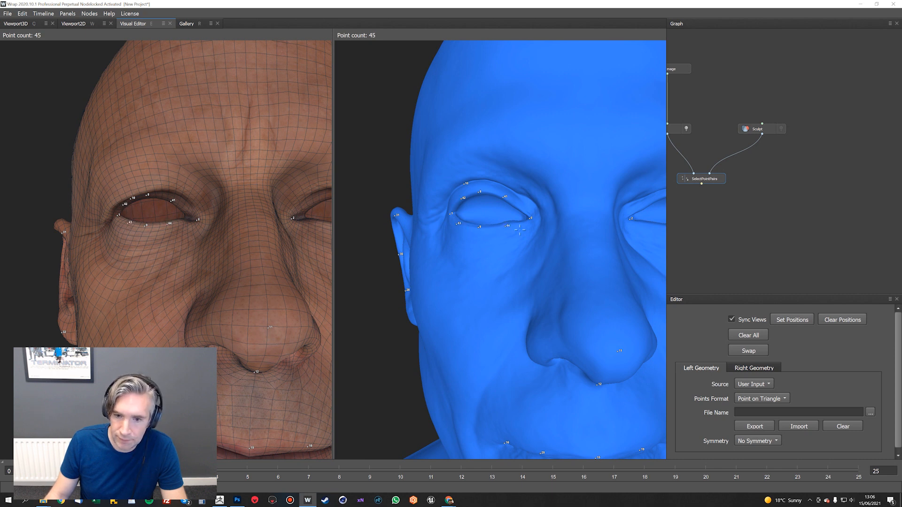
Pair points on both heads at the inner part of the left eye's upper lid
{"action": "scroll", "coordinate": [519, 230], "scroll_direction": "down", "scroll_amount": 2}
{"action": "left_click_drag", "start_coordinate": [554, 226], "coordinate": [442, 214], "text": "alt"}
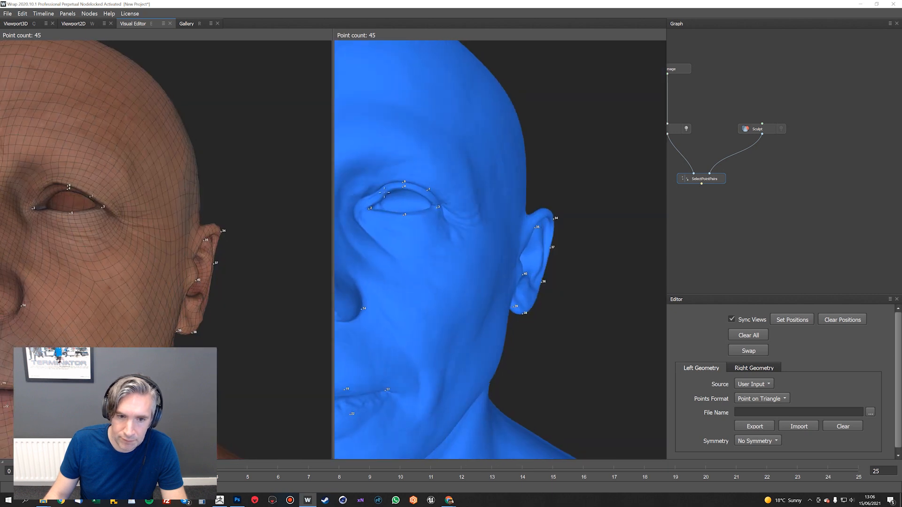
{"action": "left_click", "coordinate": [386, 192]}
{"action": "left_click", "coordinate": [425, 193]}
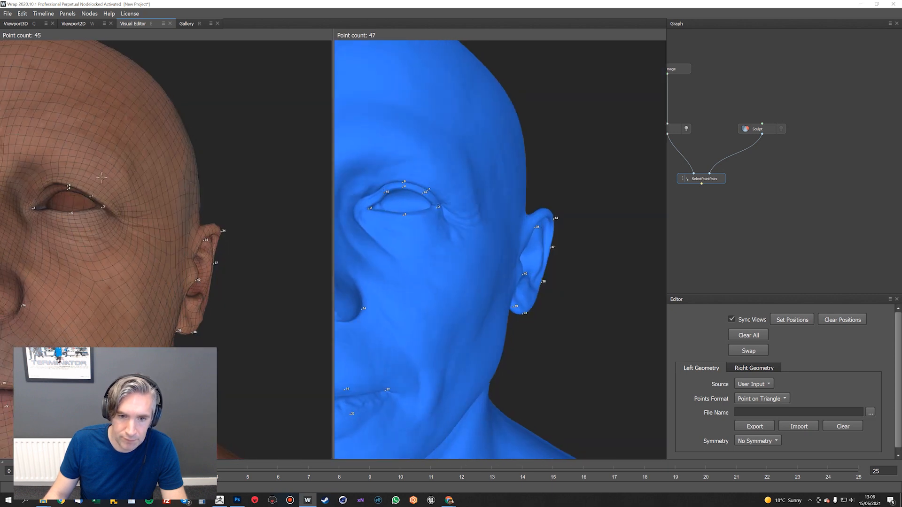
{"action": "left_click", "coordinate": [50, 193]}
{"action": "left_click_drag", "start_coordinate": [50, 192], "coordinate": [153, 159], "text": "alt"}
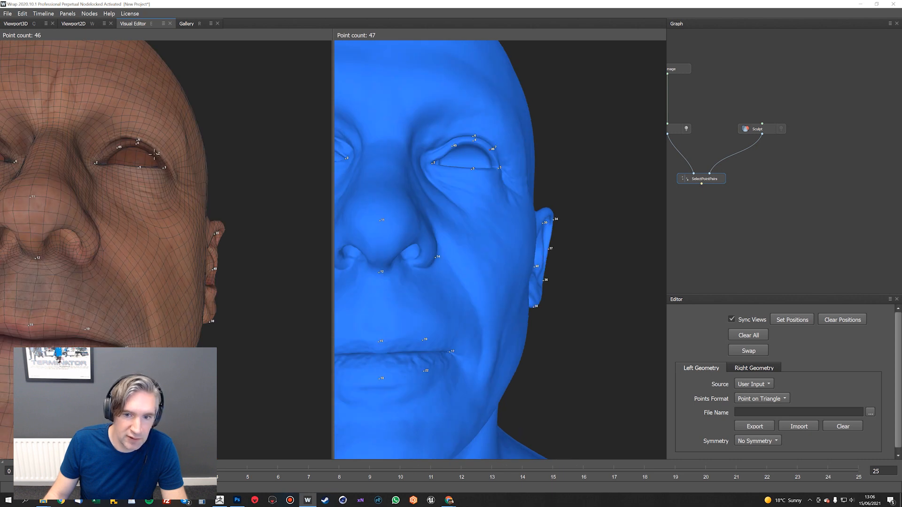
Pair points on both heads at the outer and inner parts of the left eye's lower lid
{"action": "left_click_drag", "start_coordinate": [423, 152], "coordinate": [384, 172], "text": "alt"}
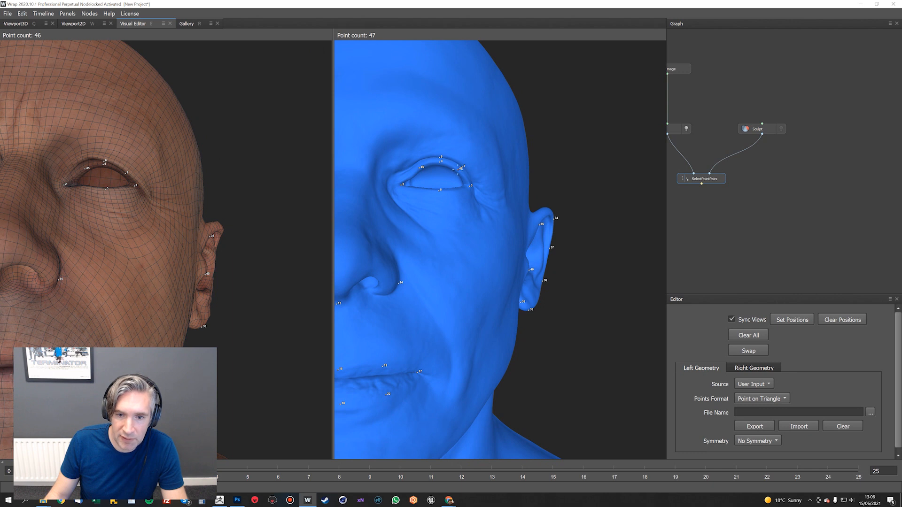
{"action": "left_click", "coordinate": [450, 205]}
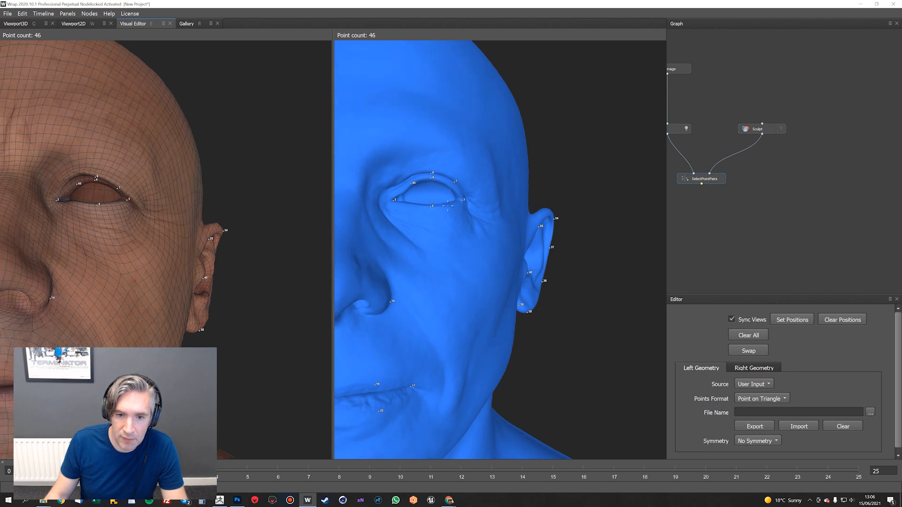
{"action": "left_click", "coordinate": [113, 203]}
{"action": "left_click_drag", "start_coordinate": [372, 226], "coordinate": [413, 221], "text": "alt"}
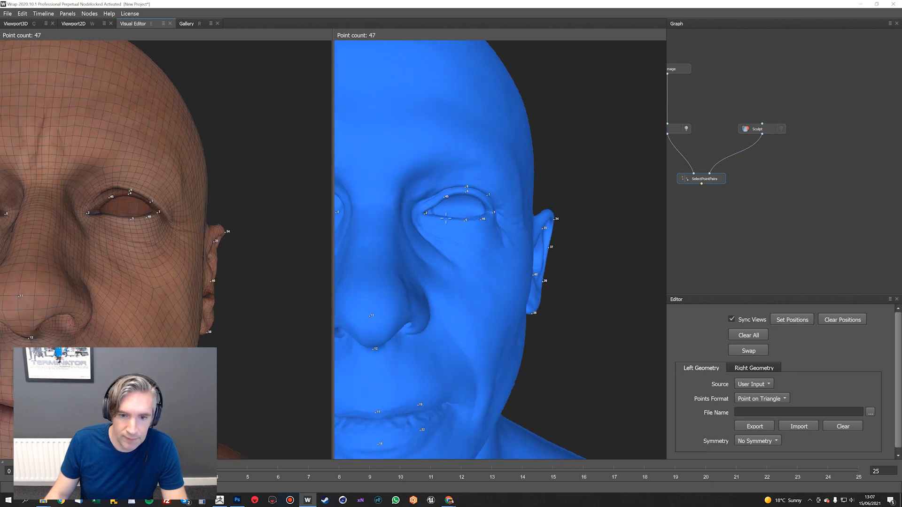
{"action": "left_click", "coordinate": [444, 217]}
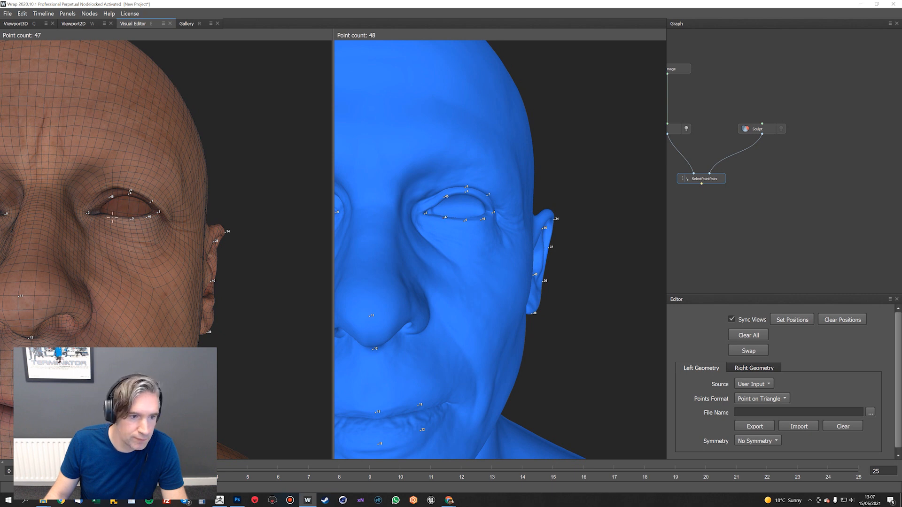
{"action": "scroll", "coordinate": [458, 243], "scroll_direction": "down", "scroll_amount": 5}
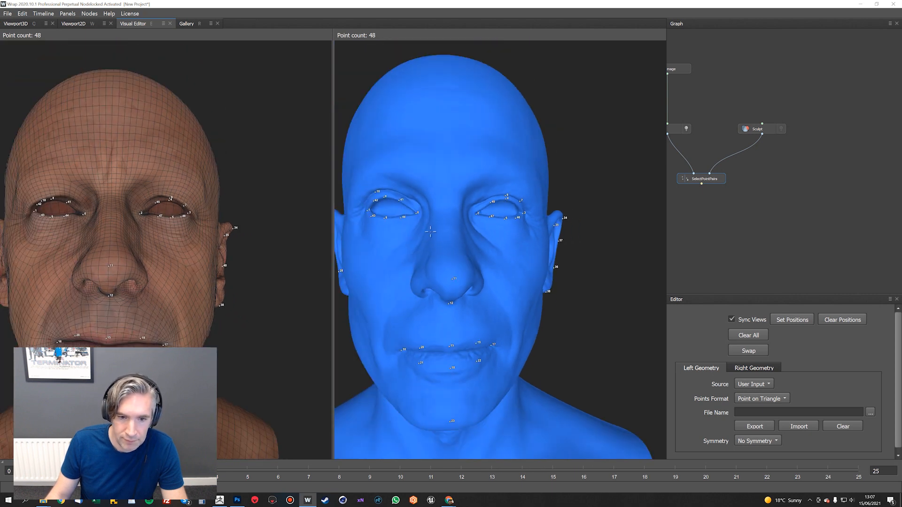
Pair points on both heads at the back of the mouth bag inside the head, reached through the open underside
{"action": "left_click_drag", "start_coordinate": [411, 230], "coordinate": [462, 258], "text": "alt"}
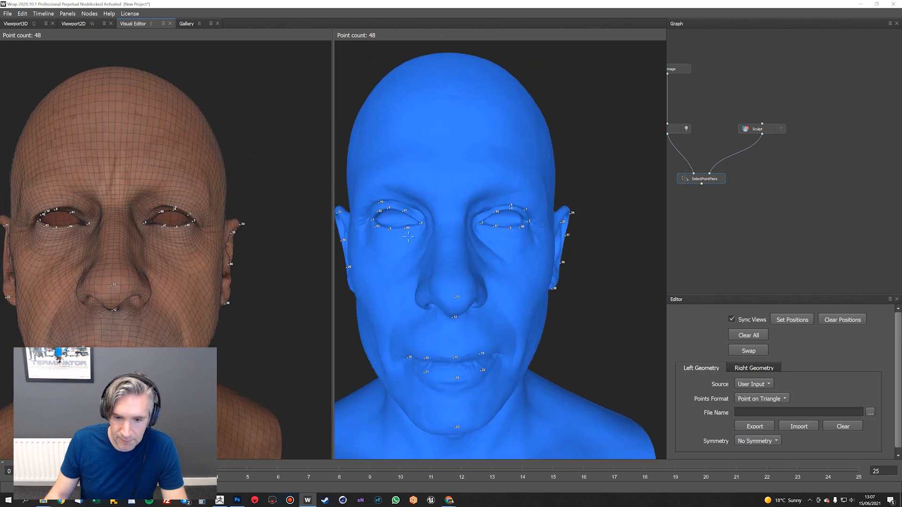
{"action": "left_click_drag", "start_coordinate": [513, 319], "coordinate": [439, 200], "text": "alt"}
{"action": "left_click", "coordinate": [453, 214]}
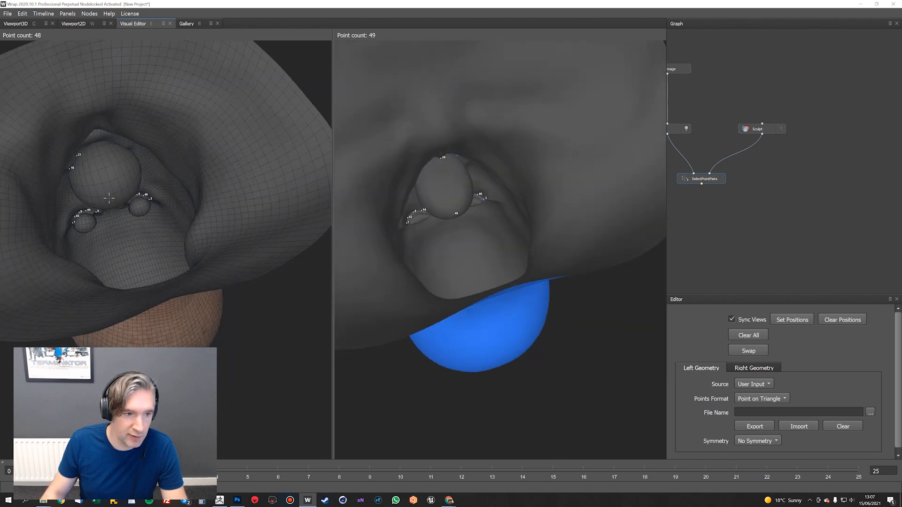
{"action": "left_click_drag", "start_coordinate": [488, 167], "coordinate": [508, 244], "text": "alt"}
{"action": "middle_click_drag", "start_coordinate": [508, 244], "coordinate": [510, 293], "text": "alt"}
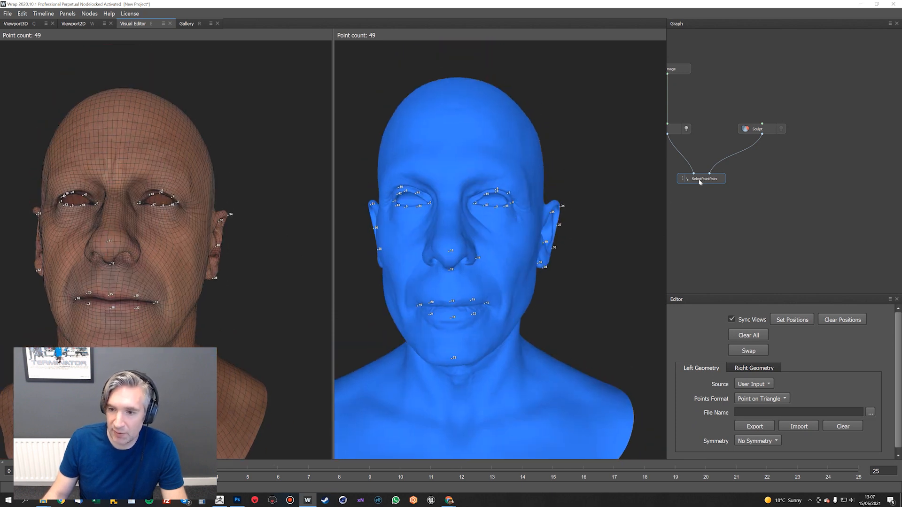
Add a SelectPolygons node beside SelectPointPairs and connect the Scan node's output to it
{"action": "middle_click_drag", "start_coordinate": [697, 165], "coordinate": [763, 188]}
{"action": "scroll", "coordinate": [225, 192], "scroll_direction": "up", "scroll_amount": 5}
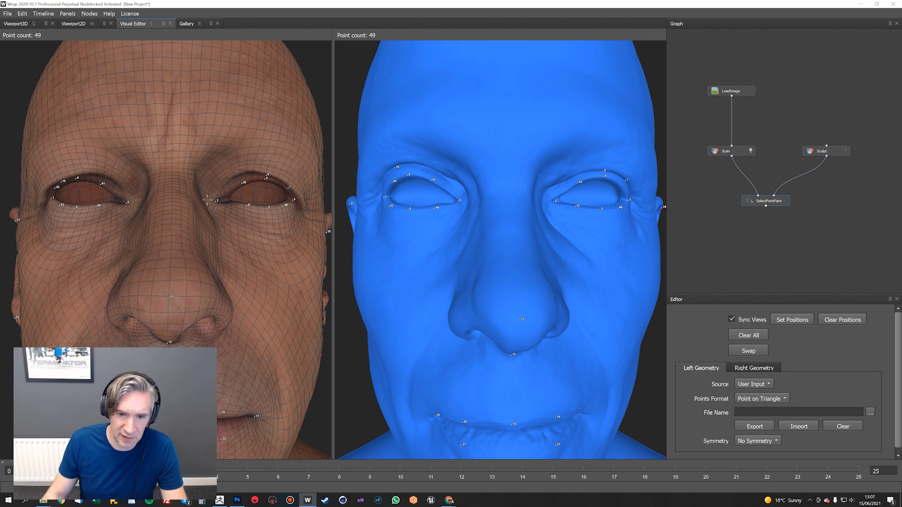
{"action": "scroll", "coordinate": [490, 246], "scroll_direction": "down", "scroll_amount": 3}
{"action": "right_click", "coordinate": [776, 224]}
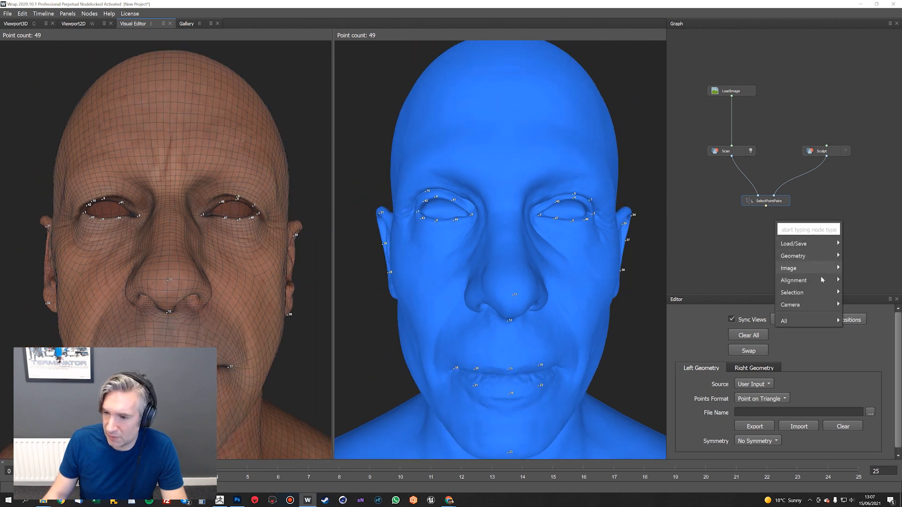
{"action": "mouse_move", "coordinate": [808, 296]}
{"action": "left_click", "coordinate": [732, 302]}
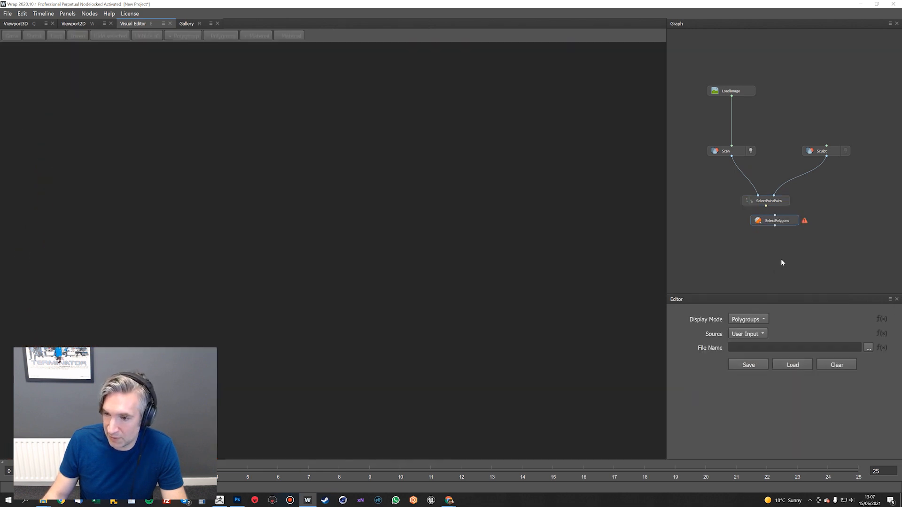
{"action": "left_click_drag", "start_coordinate": [777, 225], "coordinate": [712, 225]}
{"action": "left_click_drag", "start_coordinate": [731, 157], "coordinate": [708, 219]}
Select a closed ring of polygons around each eye on the scan head
{"action": "mouse_move", "coordinate": [582, 218]}
{"action": "left_mouse_down"}
{"action": "mouse_move", "coordinate": [459, 185]}
{"action": "mouse_move", "coordinate": [472, 213]}
{"action": "mouse_move", "coordinate": [475, 177]}
{"action": "mouse_move", "coordinate": [490, 176]}
{"action": "left_mouse_up"}
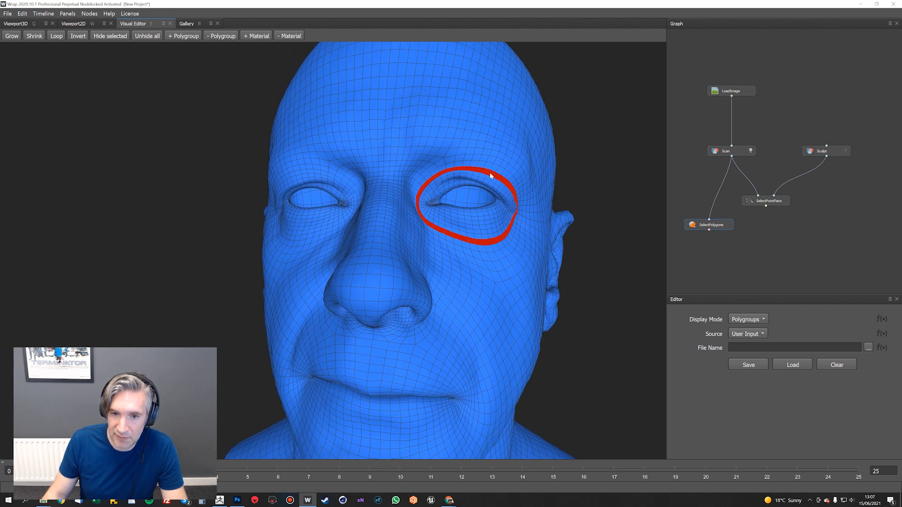
{"action": "left_click_drag", "start_coordinate": [352, 178], "coordinate": [318, 172]}
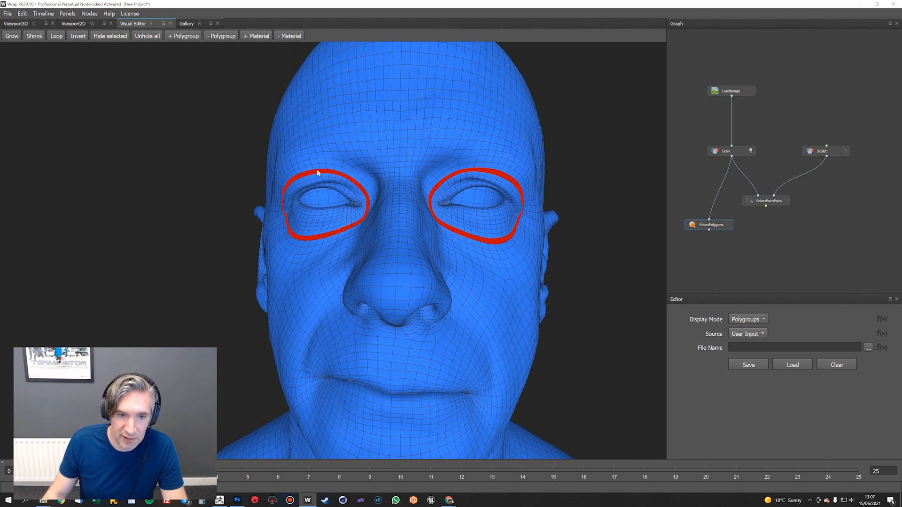
{"action": "left_click_drag", "start_coordinate": [374, 190], "coordinate": [402, 204]}
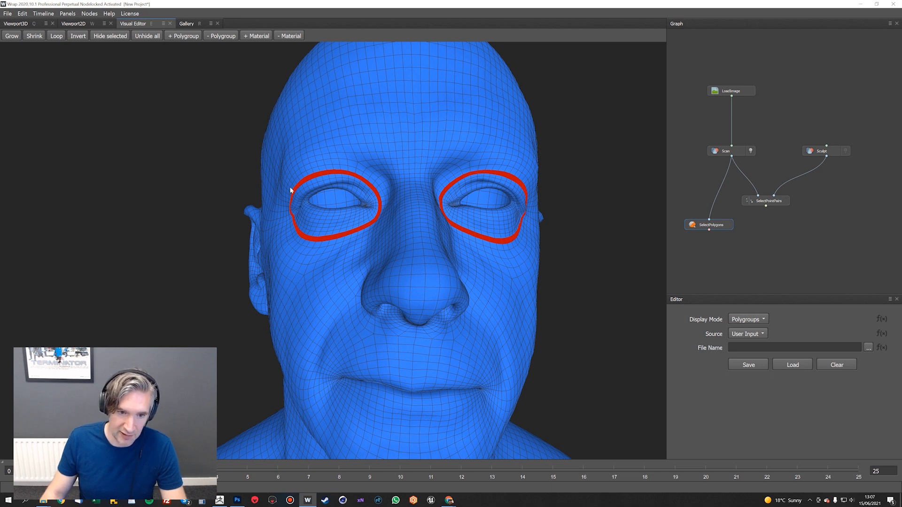
Grow the polygon selection repeatedly until it fills both eye openings
{"action": "left_click", "coordinate": [11, 37]}
{"action": "left_click", "coordinate": [11, 36]}
{"action": "left_click", "coordinate": [10, 36]}
{"action": "left_click", "coordinate": [10, 37]}
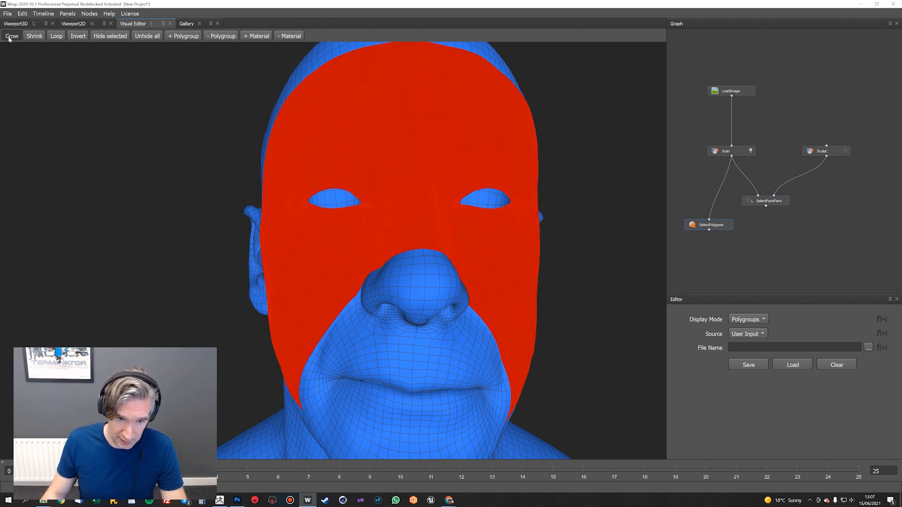
{"action": "left_click", "coordinate": [10, 37]}
{"action": "left_click", "coordinate": [10, 36]}
Shrink the polygon selection repeatedly until only the two eyeballs remain selected, and check it from several angles
{"action": "left_click", "coordinate": [34, 36]}
{"action": "left_click", "coordinate": [34, 36]}
{"action": "left_click", "coordinate": [34, 37]}
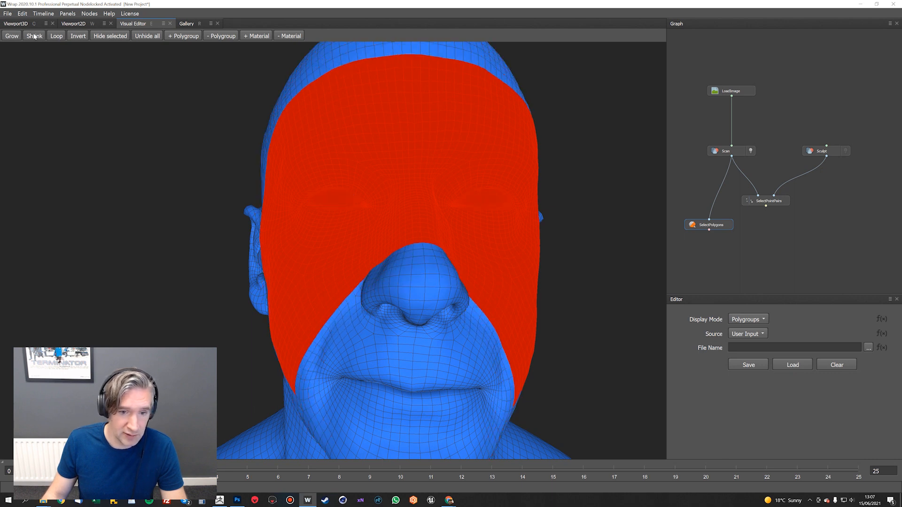
{"action": "left_click", "coordinate": [34, 36]}
{"action": "left_click", "coordinate": [34, 36]}
{"action": "left_click", "coordinate": [35, 37]}
{"action": "left_click", "coordinate": [34, 36]}
{"action": "left_click", "coordinate": [34, 36]}
{"action": "left_click", "coordinate": [34, 36]}
{"action": "left_click", "coordinate": [35, 36]}
{"action": "left_click", "coordinate": [34, 36]}
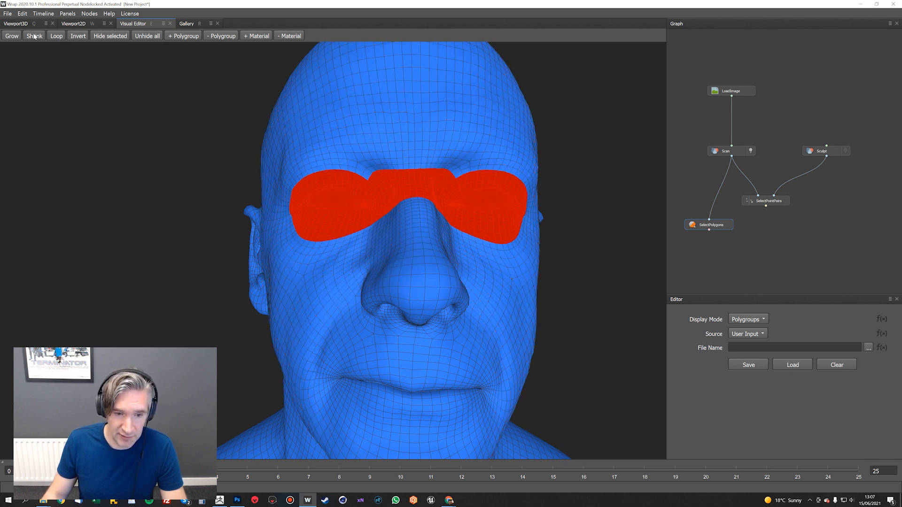
{"action": "left_click", "coordinate": [34, 36]}
{"action": "left_click", "coordinate": [34, 36]}
{"action": "left_click", "coordinate": [34, 36]}
{"action": "left_click", "coordinate": [34, 36]}
{"action": "left_click", "coordinate": [34, 36]}
{"action": "left_click", "coordinate": [34, 36]}
{"action": "left_click", "coordinate": [34, 36]}
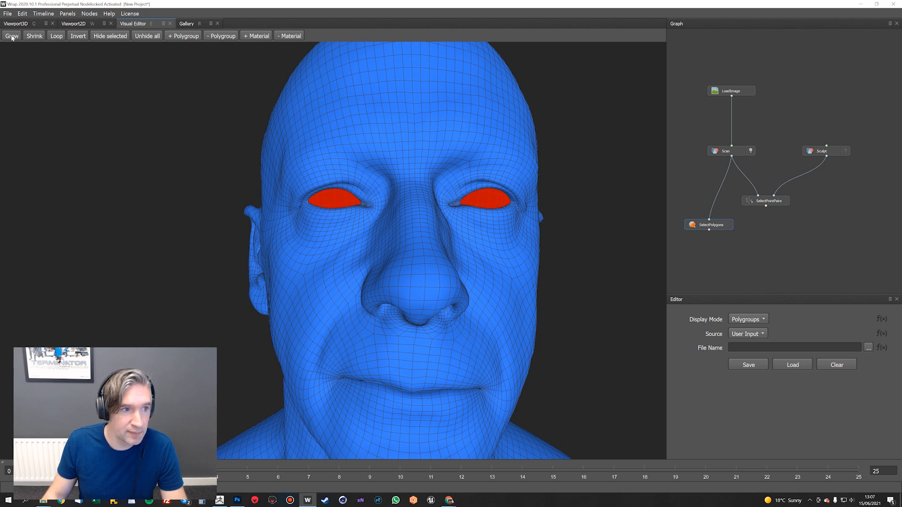
{"action": "left_click_drag", "start_coordinate": [371, 180], "coordinate": [335, 178]}
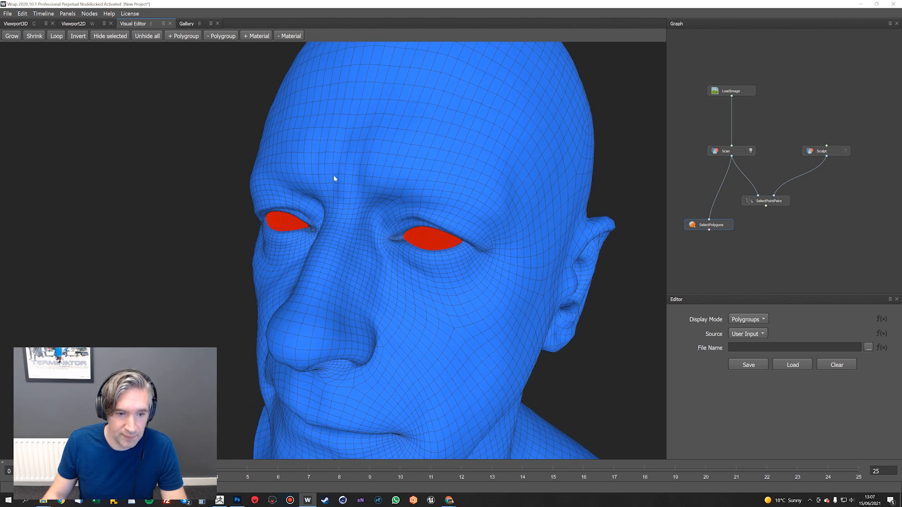
{"action": "left_click_drag", "start_coordinate": [143, 104], "coordinate": [327, 149]}
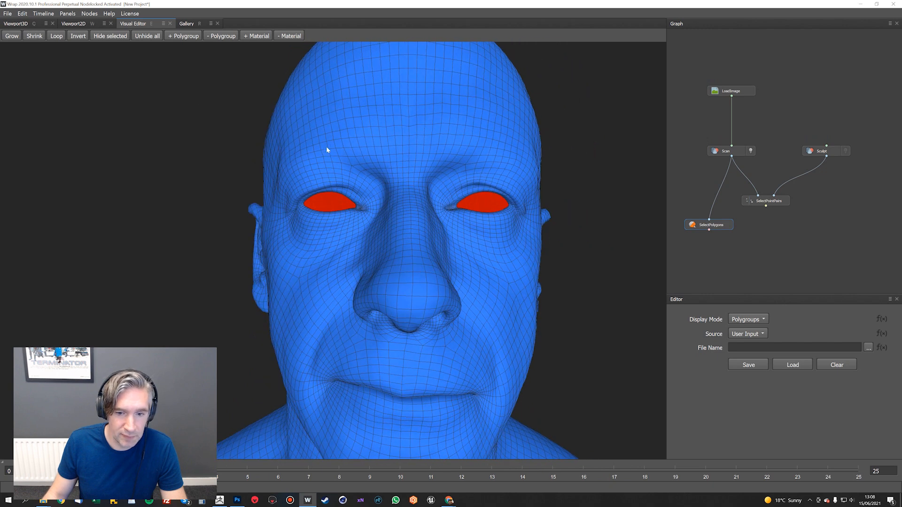
{"action": "left_click_drag", "start_coordinate": [457, 184], "coordinate": [453, 162]}
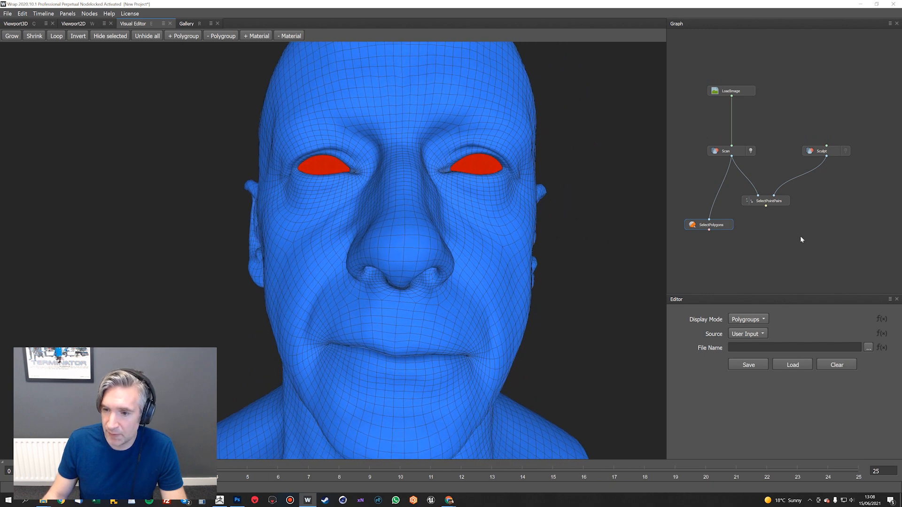
Line up the two selection nodes, add a Wrapping node below them and connect SelectPolygons to its free polygons floating input
{"action": "left_click_drag", "start_coordinate": [716, 226], "coordinate": [717, 202]}
{"action": "left_click_drag", "start_coordinate": [780, 202], "coordinate": [792, 202]}
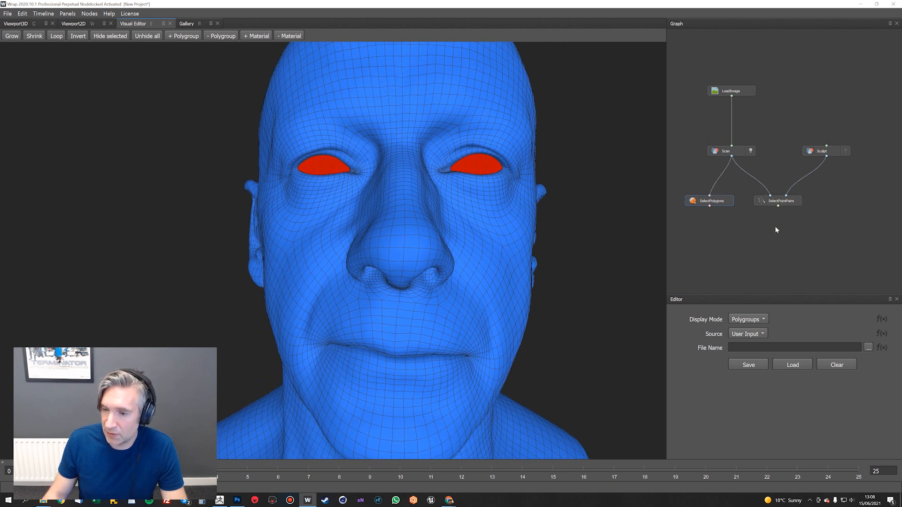
{"action": "right_click", "coordinate": [764, 229]}
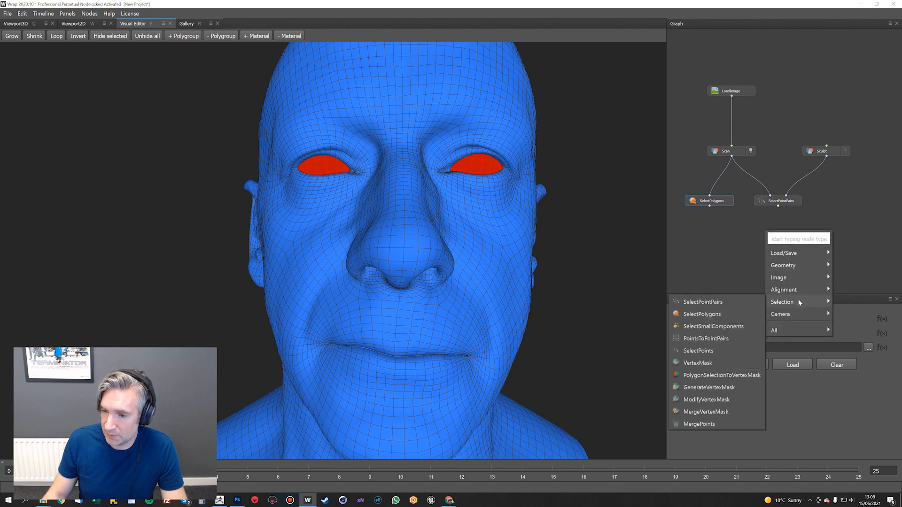
{"action": "mouse_move", "coordinate": [794, 290]}
{"action": "left_click", "coordinate": [723, 301]}
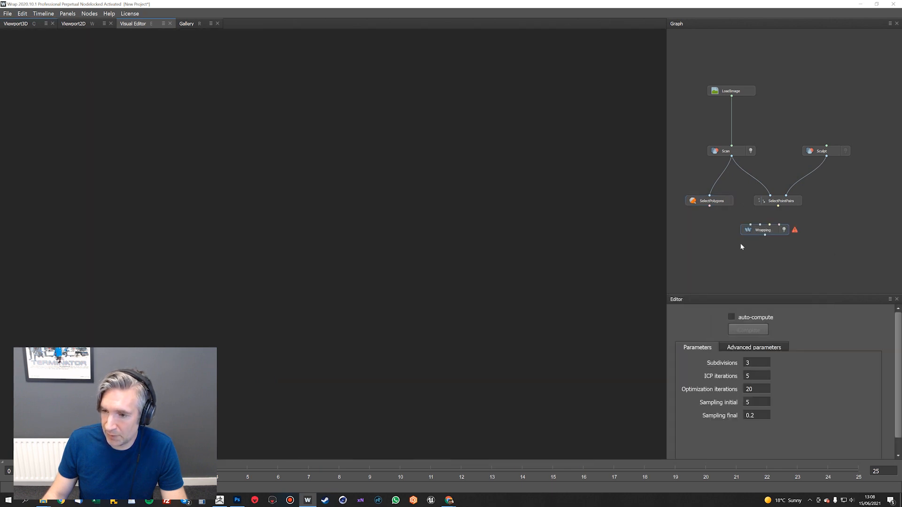
{"action": "left_click_drag", "start_coordinate": [758, 228], "coordinate": [741, 247]}
{"action": "left_click_drag", "start_coordinate": [709, 206], "coordinate": [764, 245]}
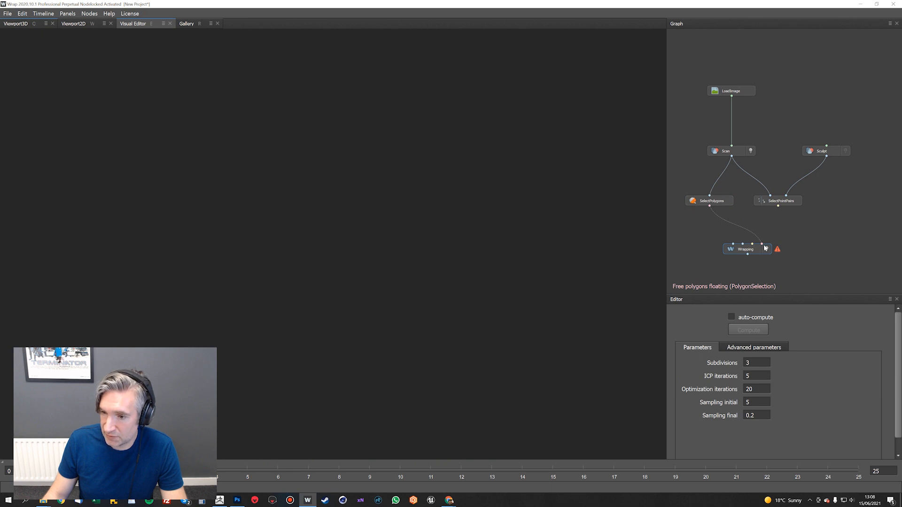
Connect SelectPointPairs, Scan as the floating geometry and Sculpt as the target geometry to the Wrapping node, and shift the node clear
{"action": "left_click_drag", "start_coordinate": [764, 245], "coordinate": [764, 245]}
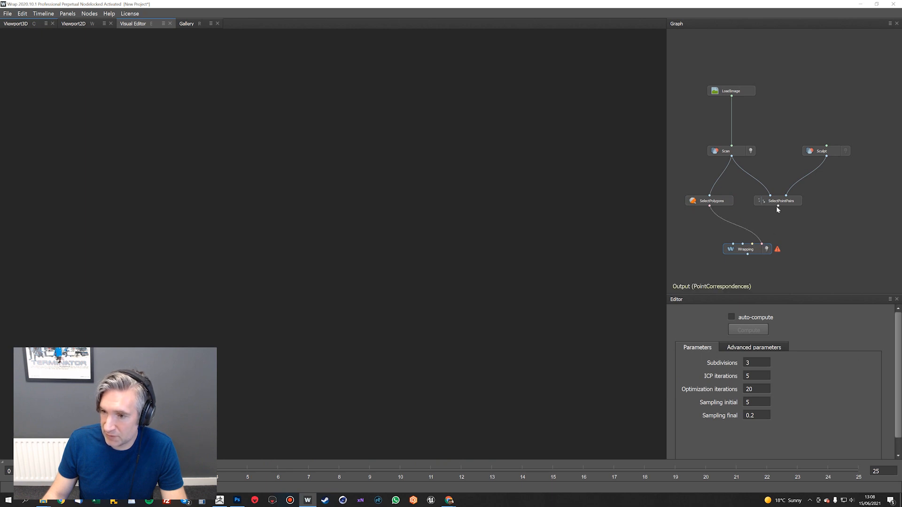
{"action": "left_click_drag", "start_coordinate": [777, 207], "coordinate": [753, 243]}
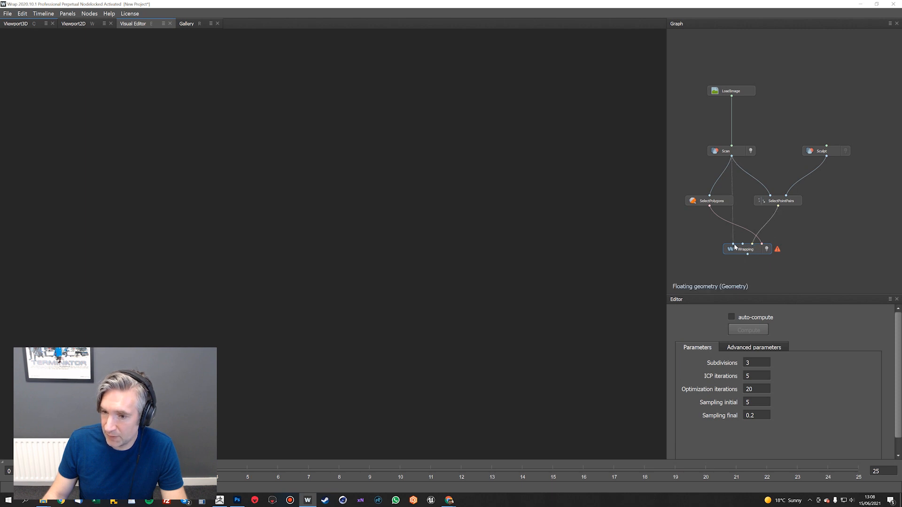
{"action": "left_click_drag", "start_coordinate": [734, 246], "coordinate": [734, 246]}
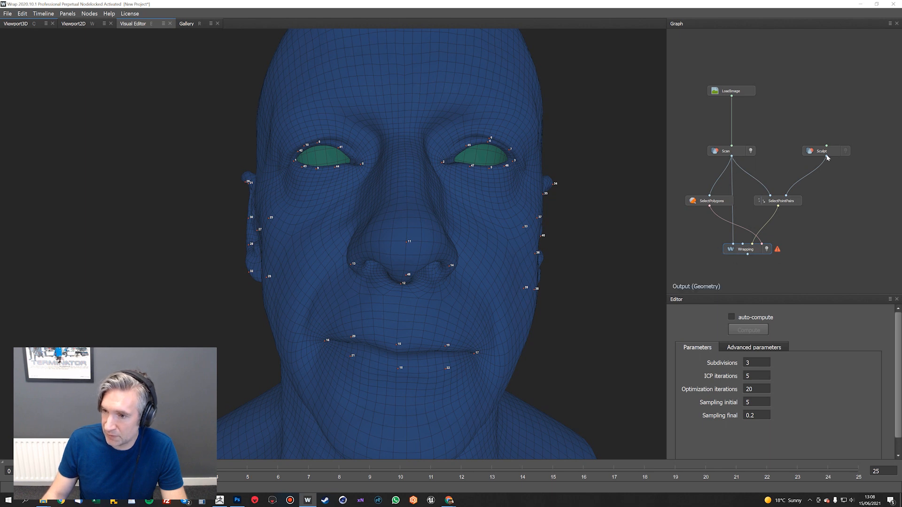
{"action": "left_click_drag", "start_coordinate": [826, 157], "coordinate": [742, 244]}
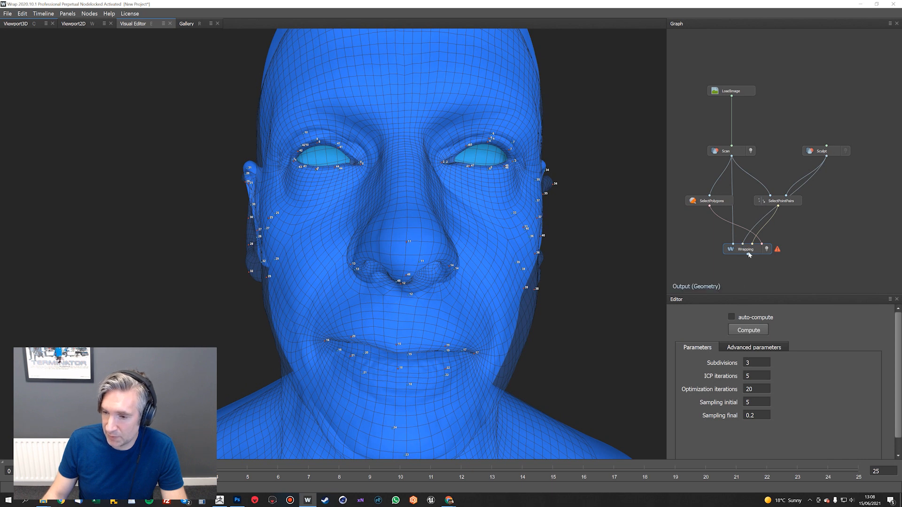
{"action": "left_click_drag", "start_coordinate": [748, 254], "coordinate": [772, 259]}
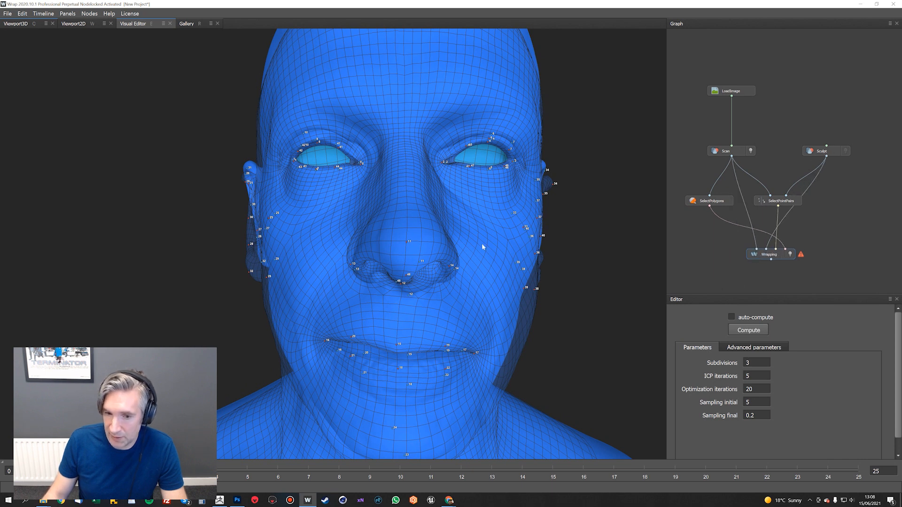
Compute the Wrapping node and check the wrapped head around the eyes and face from several angles
{"action": "scroll", "coordinate": [475, 241], "scroll_direction": "down", "scroll_amount": 4}
{"action": "middle_click_drag", "start_coordinate": [465, 237], "coordinate": [496, 214], "text": "alt"}
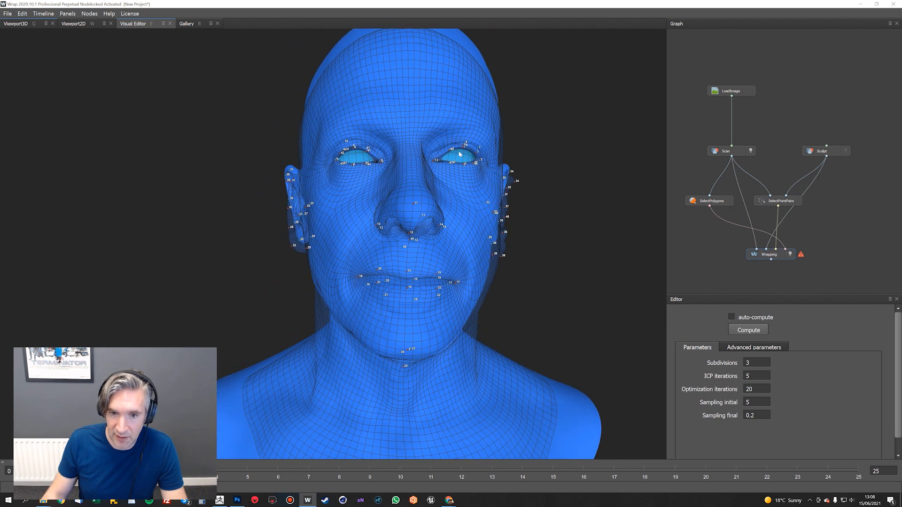
{"action": "left_click_drag", "start_coordinate": [469, 224], "coordinate": [612, 287], "text": "alt"}
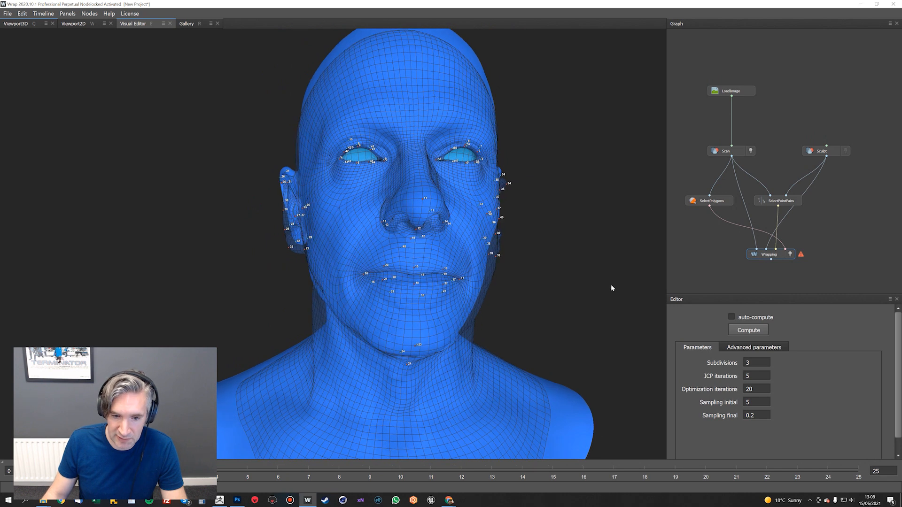
{"action": "left_click", "coordinate": [748, 330]}
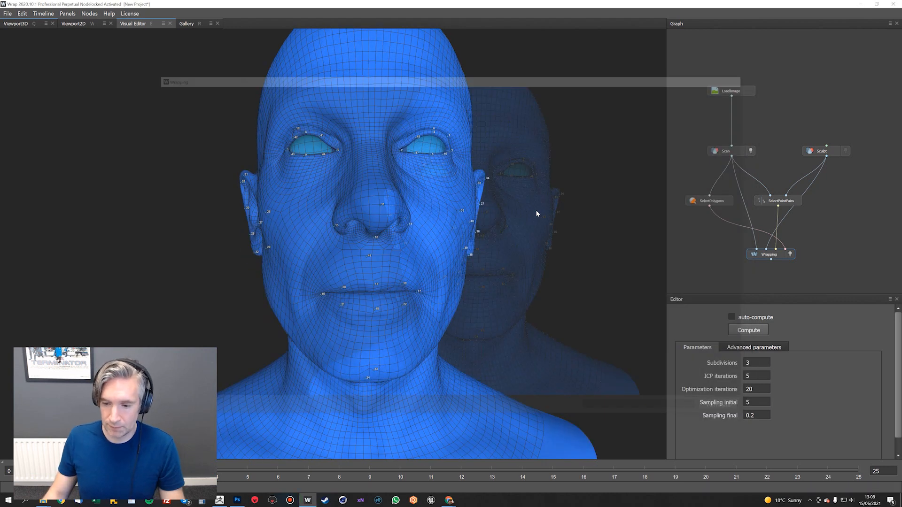
{"action": "left_click_drag", "start_coordinate": [444, 206], "coordinate": [427, 212]}
{"action": "scroll", "coordinate": [370, 185], "scroll_direction": "up", "scroll_amount": 4}
{"action": "middle_click_drag", "start_coordinate": [370, 185], "coordinate": [380, 198]}
{"action": "left_click_drag", "start_coordinate": [353, 143], "coordinate": [387, 124]}
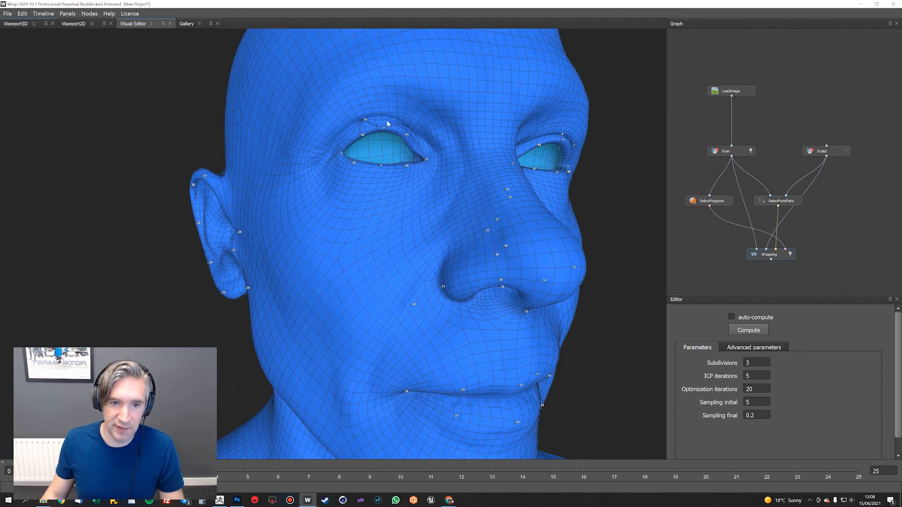
{"action": "left_click_drag", "start_coordinate": [457, 162], "coordinate": [329, 103]}
{"action": "left_click_drag", "start_coordinate": [348, 132], "coordinate": [373, 182]}
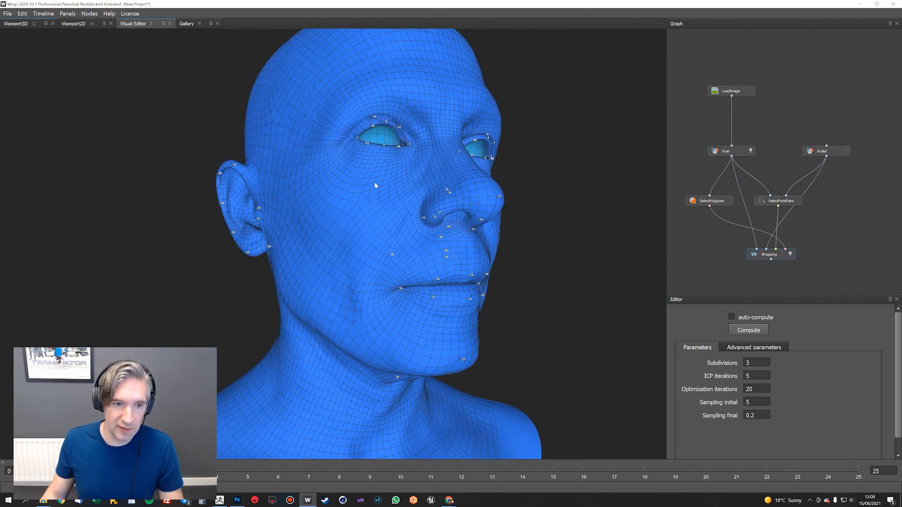
Add a Brush geometry node to the graph below the Wrapping node and return to its visual editor
{"action": "right_click", "coordinate": [717, 251]}
{"action": "left_click", "coordinate": [689, 244]}
{"action": "right_click", "coordinate": [690, 243]}
{"action": "mouse_move", "coordinate": [717, 275]}
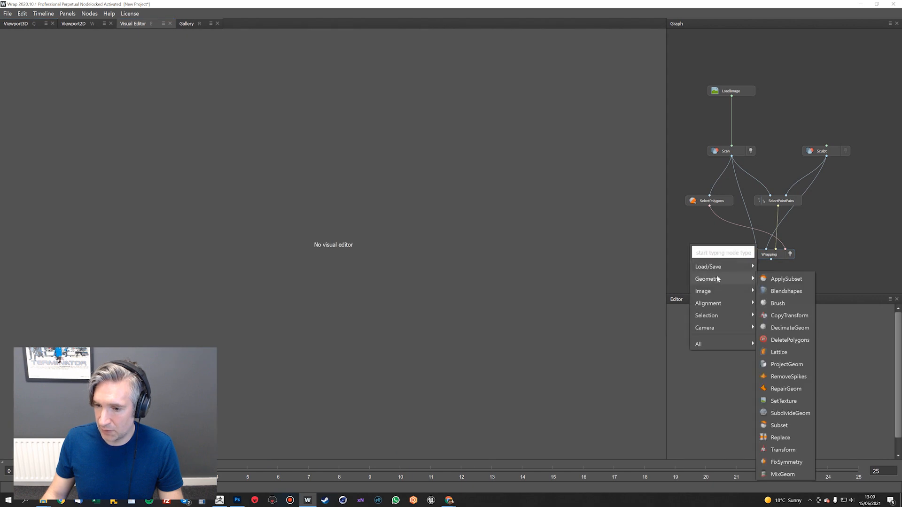
{"action": "left_click", "coordinate": [797, 300]}
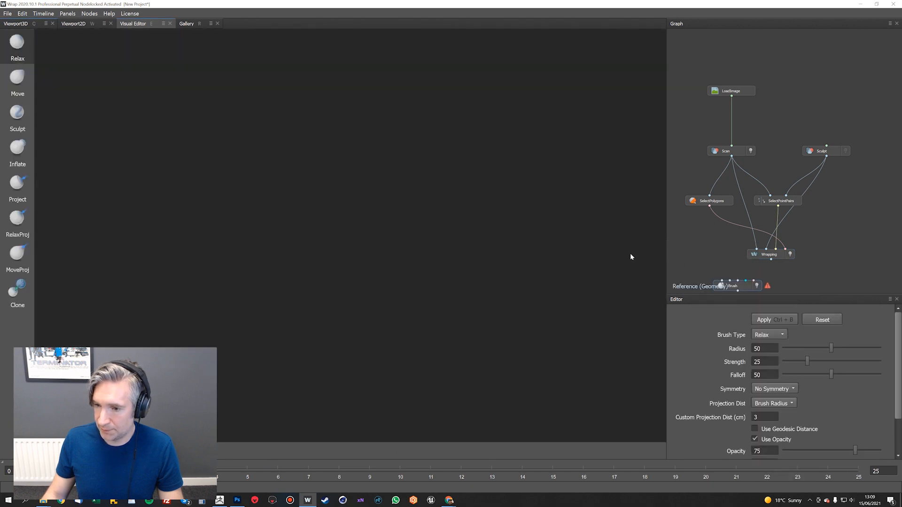
{"action": "left_click", "coordinate": [16, 26]}
{"action": "left_click_drag", "start_coordinate": [531, 199], "coordinate": [417, 172]}
{"action": "left_click", "coordinate": [133, 24]}
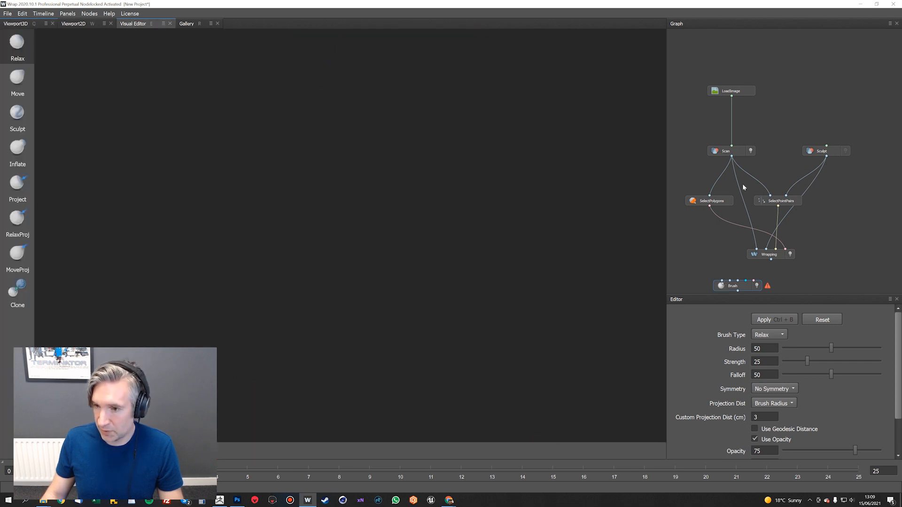
Connect the Wrapping result and the Sculpt geometry to the Brush node's first two inputs
{"action": "left_click_drag", "start_coordinate": [721, 282], "coordinate": [759, 289]}
{"action": "left_click_drag", "start_coordinate": [828, 159], "coordinate": [756, 290]}
{"action": "left_click_drag", "start_coordinate": [496, 219], "coordinate": [464, 223], "text": "alt"}
Choose the RelaxProj brush with a radius of 16 and set the opacity to 0 to hide the overlay
{"action": "left_click", "coordinate": [18, 221]}
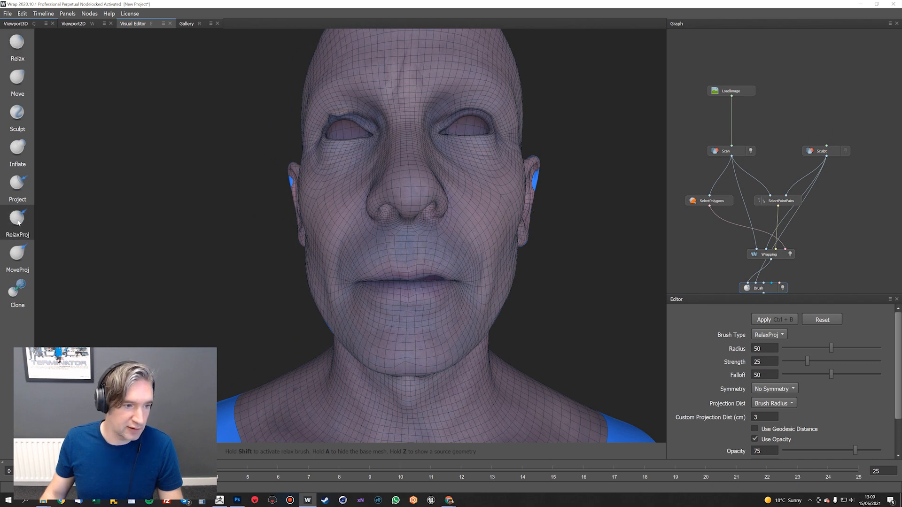
{"action": "right_click_drag", "start_coordinate": [425, 248], "coordinate": [361, 286]}
{"action": "mouse_move", "coordinate": [408, 290]}
{"action": "left_mouse_down", "text": "alt"}
{"action": "mouse_move", "coordinate": [413, 244]}
{"action": "mouse_move", "coordinate": [457, 255]}
{"action": "left_mouse_up", "text": "alt"}
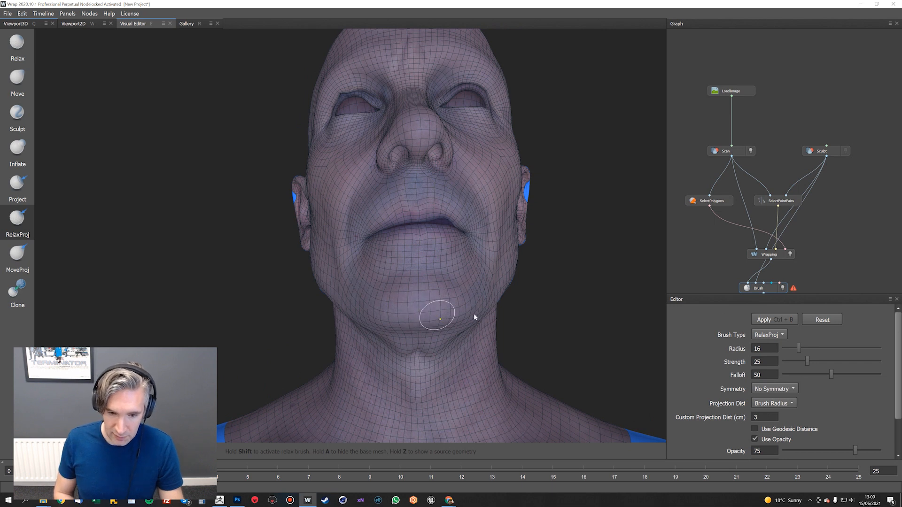
{"action": "left_click_drag", "start_coordinate": [829, 452], "coordinate": [756, 462]}
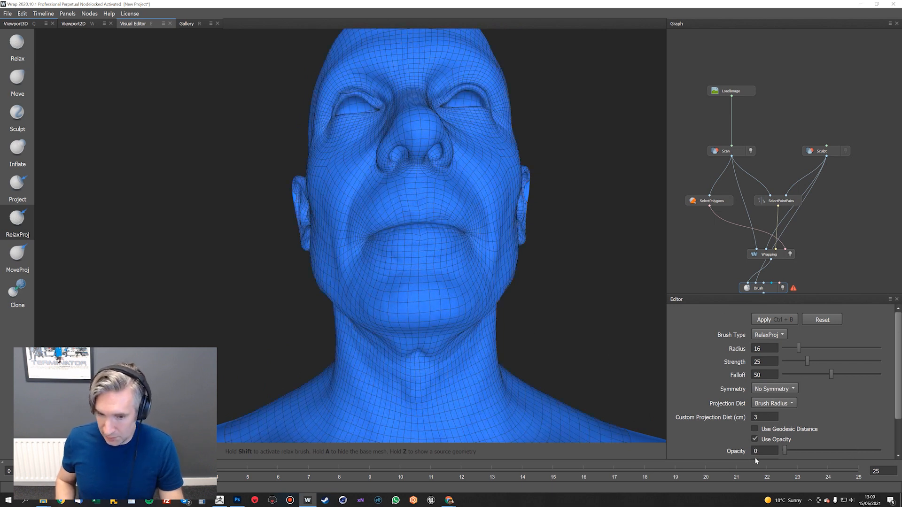
Relax and reproject the mesh around the mouth corner and the side of the nose
{"action": "mouse_move", "coordinate": [470, 212]}
{"action": "left_mouse_down", "text": "alt"}
{"action": "mouse_move", "coordinate": [456, 228]}
{"action": "mouse_move", "coordinate": [462, 256]}
{"action": "mouse_move", "coordinate": [426, 209]}
{"action": "mouse_move", "coordinate": [447, 209]}
{"action": "mouse_move", "coordinate": [452, 298]}
{"action": "mouse_move", "coordinate": [466, 267]}
{"action": "mouse_move", "coordinate": [438, 268]}
{"action": "mouse_move", "coordinate": [435, 278]}
{"action": "mouse_move", "coordinate": [515, 277]}
{"action": "mouse_move", "coordinate": [379, 296]}
{"action": "left_mouse_up", "text": "alt"}
{"action": "scroll", "coordinate": [446, 195], "scroll_direction": "up", "scroll_amount": 3}
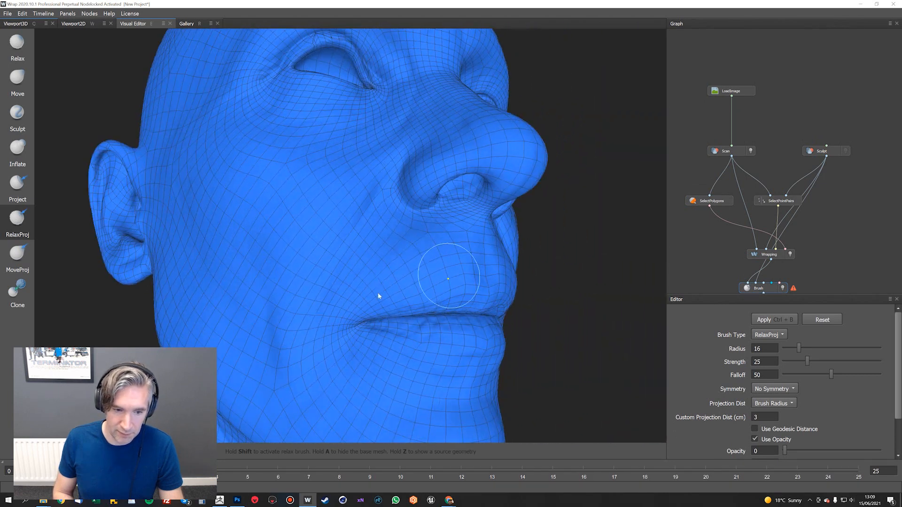
{"action": "middle_click_drag", "start_coordinate": [392, 258], "coordinate": [401, 338], "text": "alt"}
{"action": "mouse_move", "coordinate": [401, 337]}
{"action": "left_mouse_down", "text": "alt"}
{"action": "mouse_move", "coordinate": [424, 278]}
{"action": "mouse_move", "coordinate": [410, 281]}
{"action": "mouse_move", "coordinate": [452, 260]}
{"action": "mouse_move", "coordinate": [573, 288]}
{"action": "left_mouse_up", "text": "alt"}
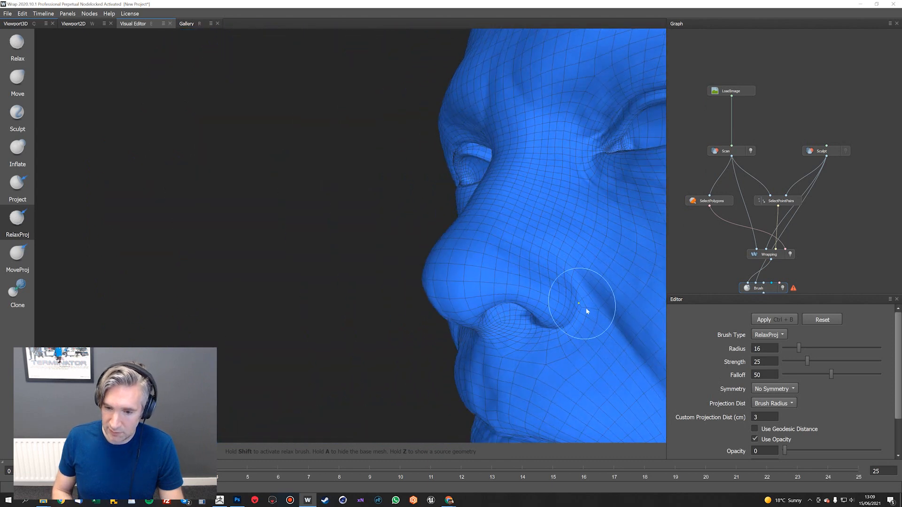
{"action": "mouse_move", "coordinate": [567, 251]}
{"action": "left_mouse_down", "text": "alt"}
{"action": "mouse_move", "coordinate": [573, 244]}
{"action": "mouse_move", "coordinate": [541, 270]}
{"action": "mouse_move", "coordinate": [560, 231]}
{"action": "left_mouse_up", "text": "alt"}
Reduce the brush radius to 5 and smooth the upper eyelid fold of the head's left eye
{"action": "right_click_drag", "start_coordinate": [610, 206], "coordinate": [602, 216]}
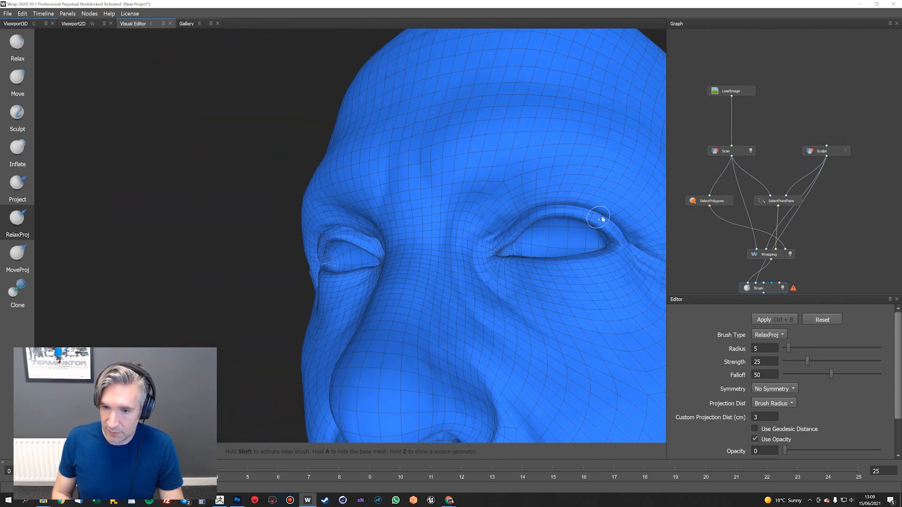
{"action": "left_click_drag", "start_coordinate": [599, 210], "coordinate": [593, 196], "text": "alt"}
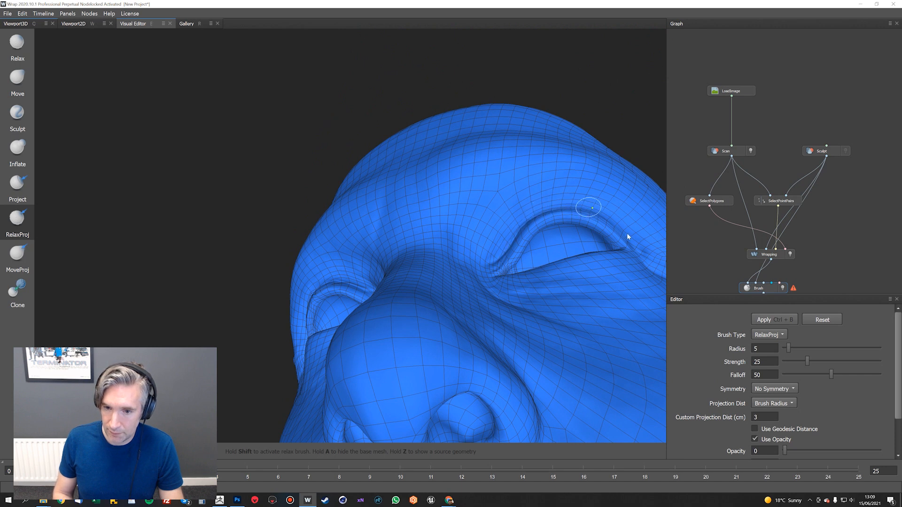
{"action": "left_click_drag", "start_coordinate": [603, 224], "coordinate": [581, 277], "text": "alt"}
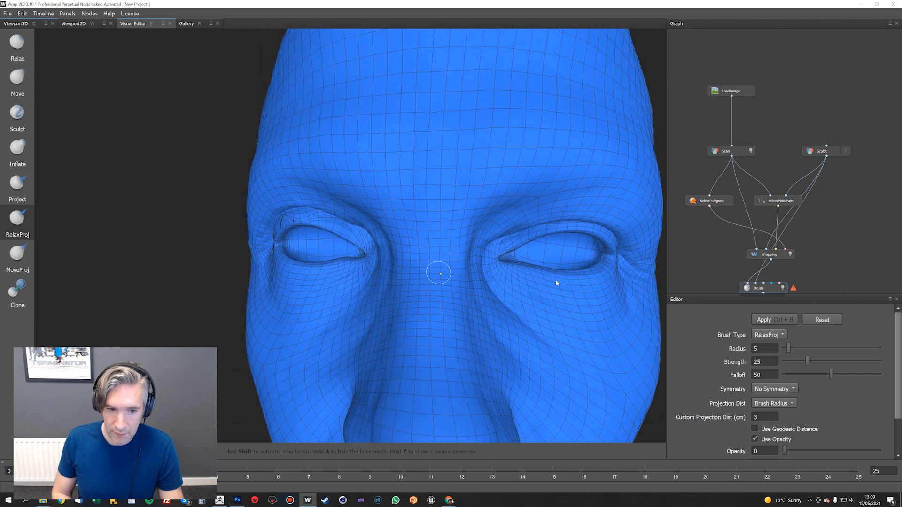
Relax the tangled polygons along the upper eyelid of the head's right eye
{"action": "middle_click_drag", "start_coordinate": [436, 272], "coordinate": [561, 271], "text": "alt"}
{"action": "left_click_drag", "start_coordinate": [469, 214], "coordinate": [430, 194], "text": "alt"}
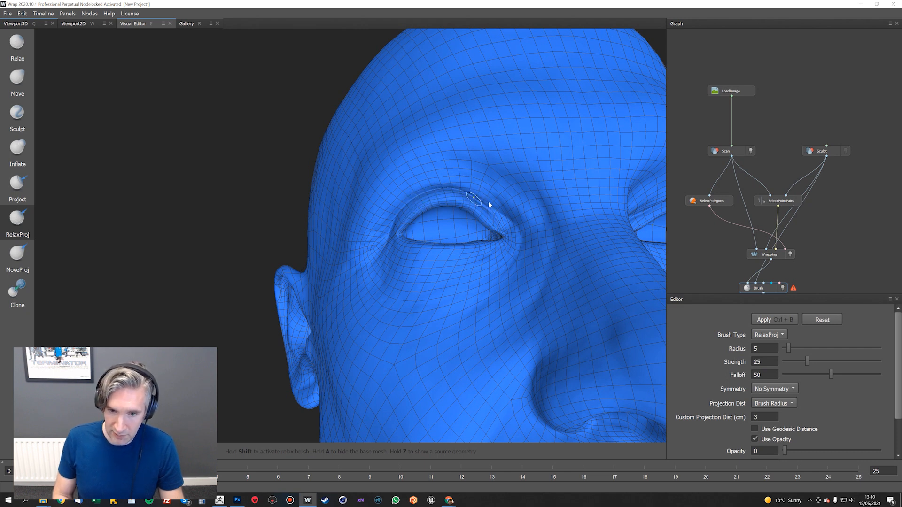
{"action": "left_click_drag", "start_coordinate": [488, 201], "coordinate": [498, 181], "text": "alt"}
{"action": "mouse_move", "coordinate": [462, 210]}
{"action": "left_mouse_down", "text": "alt"}
{"action": "mouse_move", "coordinate": [472, 222]}
{"action": "mouse_move", "coordinate": [469, 190]}
{"action": "left_mouse_up", "text": "alt"}
Switch to the MoveProj brush at radius 13 and shift the right eye's upper lid and inner corner polygons into place
{"action": "left_click", "coordinate": [18, 256]}
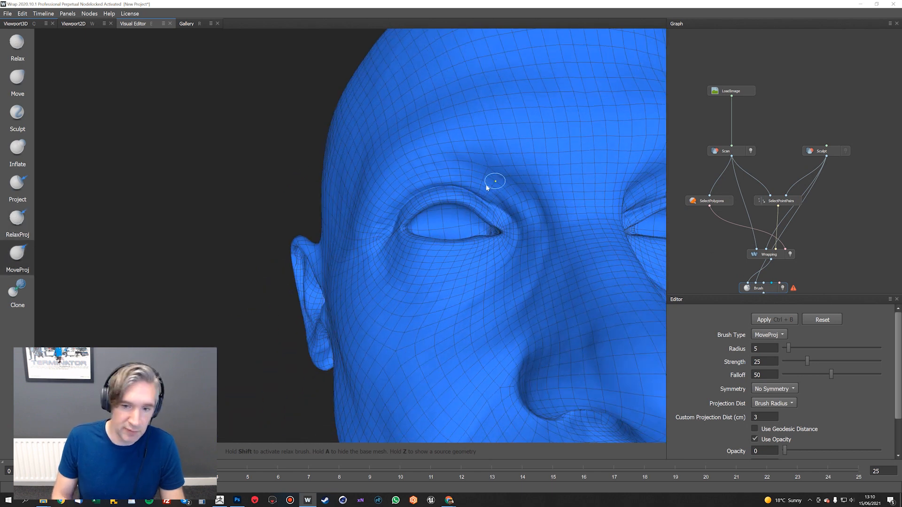
{"action": "right_click_drag", "start_coordinate": [486, 185], "coordinate": [491, 180]}
{"action": "left_click_drag", "start_coordinate": [485, 183], "coordinate": [476, 189], "text": "alt"}
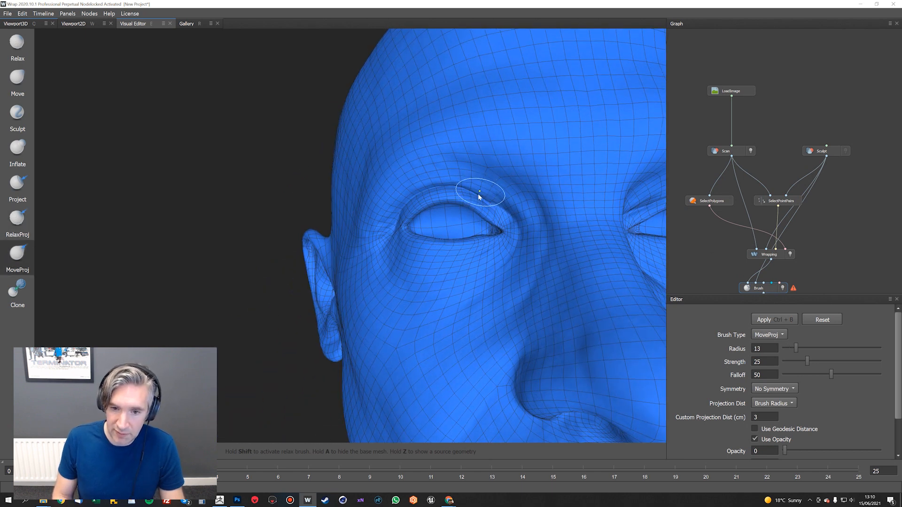
{"action": "mouse_move", "coordinate": [494, 199]}
{"action": "left_mouse_down"}
{"action": "mouse_move", "coordinate": [471, 188]}
{"action": "mouse_move", "coordinate": [488, 199]}
{"action": "left_mouse_up"}
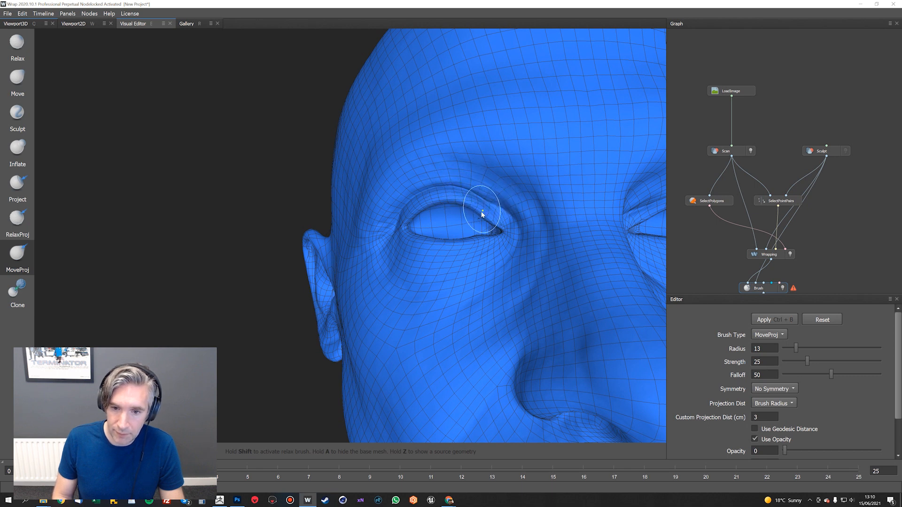
{"action": "mouse_move", "coordinate": [479, 208]}
{"action": "left_mouse_down", "text": "shift"}
{"action": "mouse_move", "coordinate": [481, 195]}
{"action": "mouse_move", "coordinate": [505, 215]}
{"action": "mouse_move", "coordinate": [525, 200]}
{"action": "mouse_move", "coordinate": [500, 216]}
{"action": "mouse_move", "coordinate": [540, 221]}
{"action": "left_mouse_up", "text": "shift"}
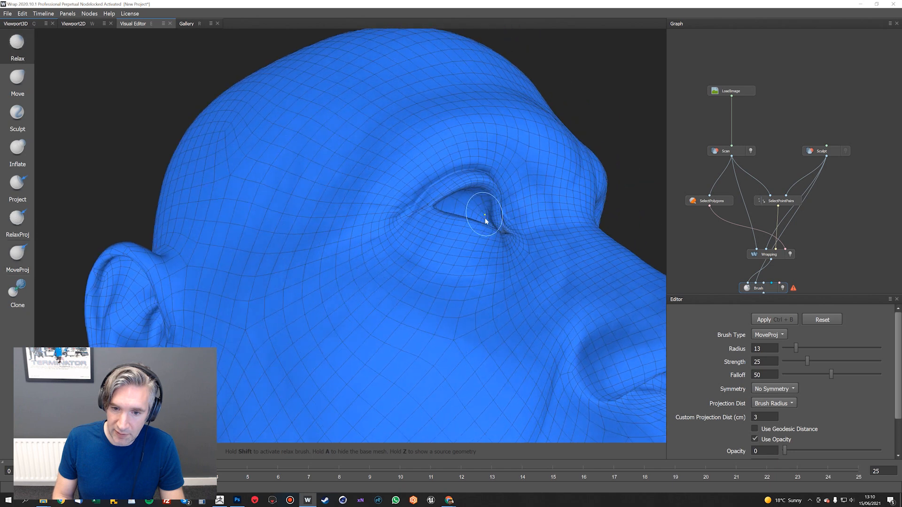
{"action": "mouse_move", "coordinate": [477, 203]}
{"action": "left_mouse_down", "text": "alt"}
{"action": "mouse_move", "coordinate": [474, 187]}
{"action": "mouse_move", "coordinate": [455, 179]}
{"action": "mouse_move", "coordinate": [471, 185]}
{"action": "mouse_move", "coordinate": [459, 182]}
{"action": "mouse_move", "coordinate": [456, 199]}
{"action": "mouse_move", "coordinate": [461, 188]}
{"action": "mouse_move", "coordinate": [489, 202]}
{"action": "mouse_move", "coordinate": [467, 177]}
{"action": "mouse_move", "coordinate": [408, 197]}
{"action": "left_mouse_up", "text": "alt"}
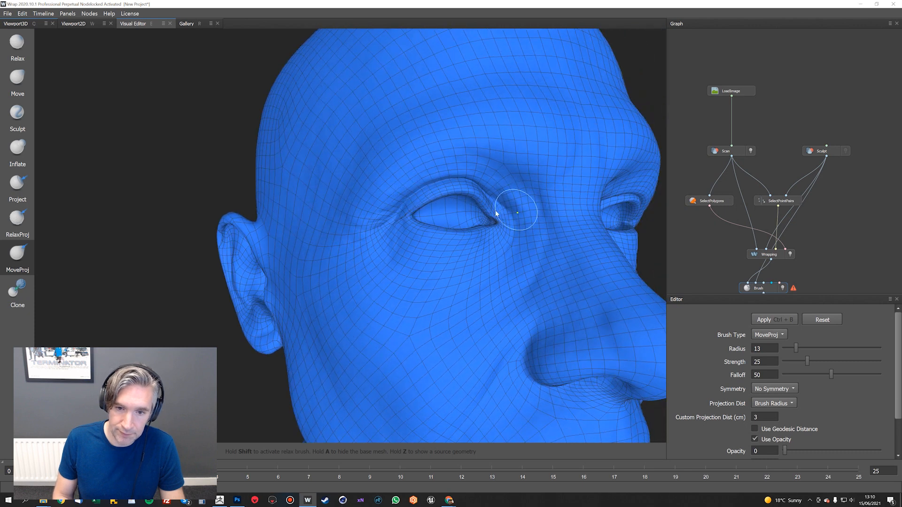
Return to the RelaxProj brush and smooth the lower lip and both mouth corners
{"action": "mouse_move", "coordinate": [494, 207]}
{"action": "left_mouse_down", "text": "alt"}
{"action": "mouse_move", "coordinate": [503, 191]}
{"action": "mouse_move", "coordinate": [437, 254]}
{"action": "left_mouse_up", "text": "alt"}
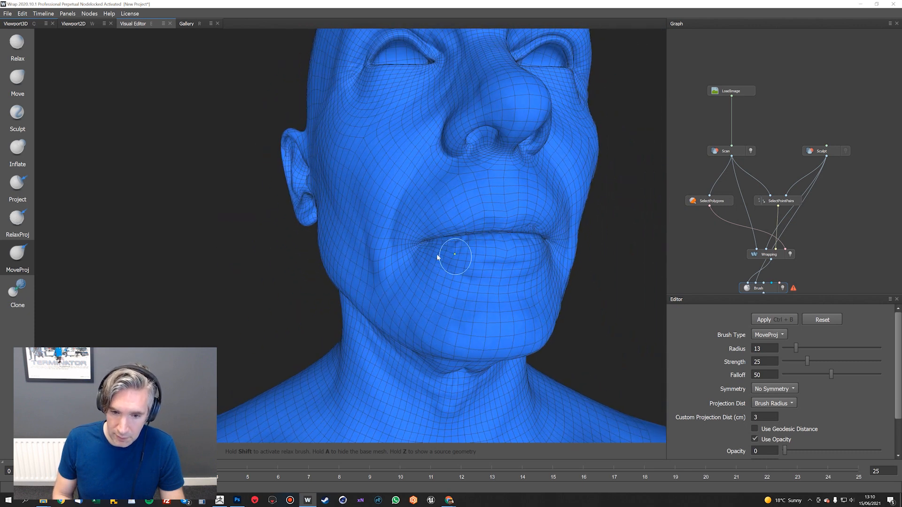
{"action": "key", "text": "shift"}
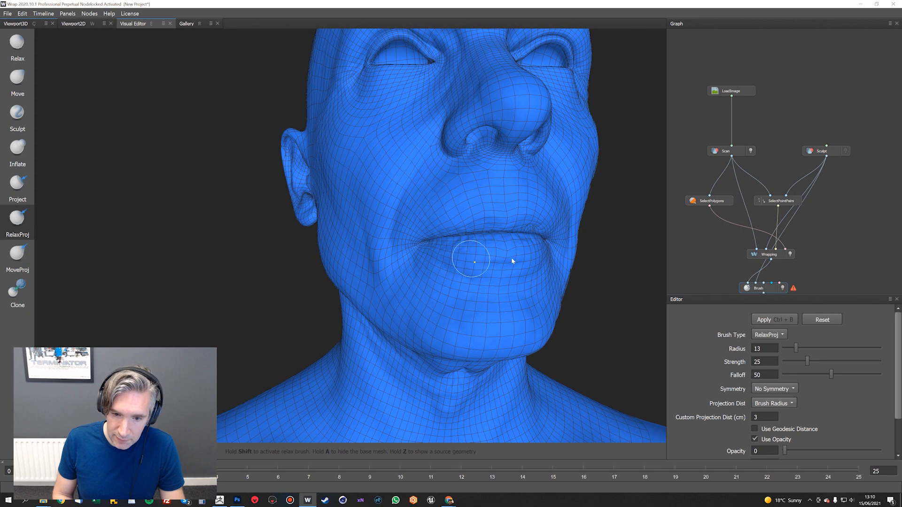
{"action": "mouse_move", "coordinate": [490, 258]}
{"action": "left_mouse_down", "text": "alt"}
{"action": "mouse_move", "coordinate": [472, 237]}
{"action": "mouse_move", "coordinate": [488, 253]}
{"action": "left_mouse_up", "text": "alt"}
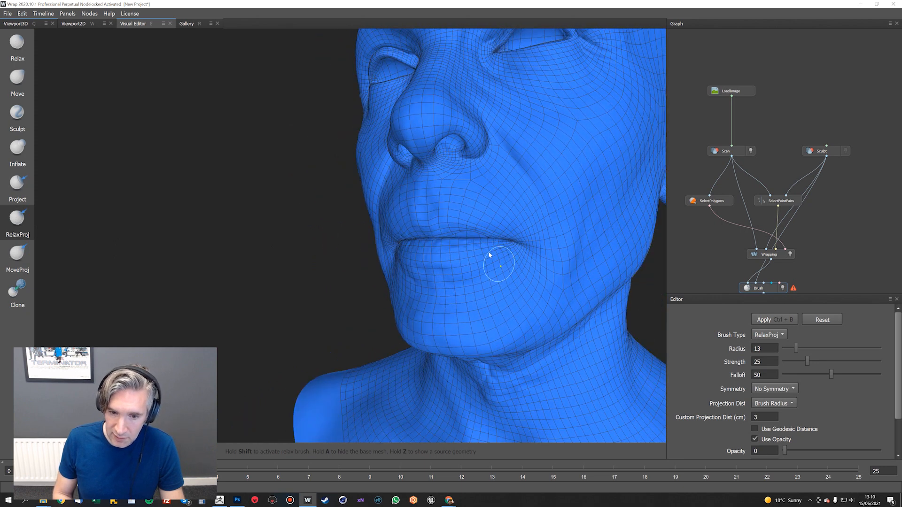
{"action": "right_click_drag", "start_coordinate": [483, 225], "coordinate": [500, 266], "text": "alt"}
{"action": "left_click_drag", "start_coordinate": [481, 264], "coordinate": [474, 267], "text": "alt"}
Relax and reproject the rim and back edge of the head's right ear
{"action": "left_click_drag", "start_coordinate": [508, 298], "coordinate": [369, 240], "text": "alt"}
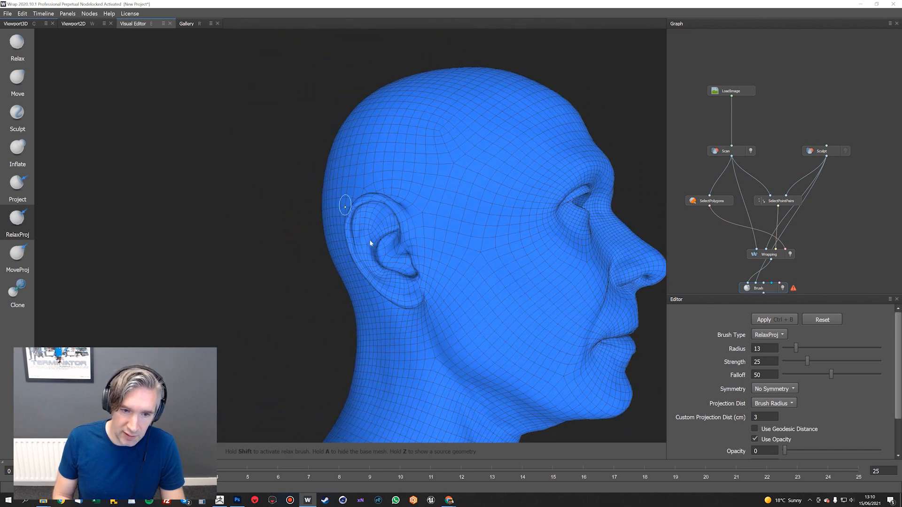
{"action": "mouse_move", "coordinate": [370, 239]}
{"action": "right_mouse_down", "text": "alt"}
{"action": "mouse_move", "coordinate": [349, 202]}
{"action": "mouse_move", "coordinate": [370, 207]}
{"action": "mouse_move", "coordinate": [363, 224]}
{"action": "right_mouse_up", "text": "alt"}
{"action": "left_click_drag", "start_coordinate": [372, 220], "coordinate": [346, 207], "text": "alt"}
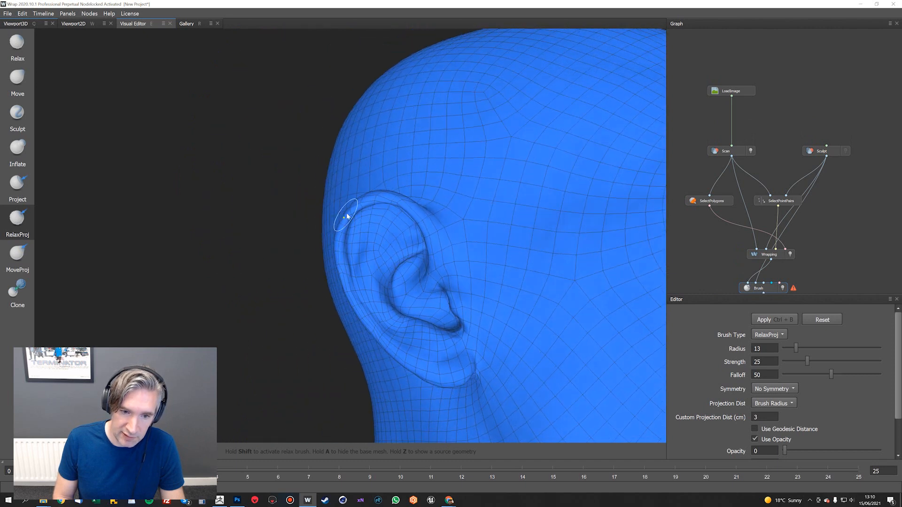
{"action": "mouse_move", "coordinate": [347, 284]}
{"action": "left_mouse_down", "text": "alt"}
{"action": "mouse_move", "coordinate": [411, 293]}
{"action": "mouse_move", "coordinate": [367, 204]}
{"action": "mouse_move", "coordinate": [348, 230]}
{"action": "mouse_move", "coordinate": [356, 256]}
{"action": "left_mouse_up", "text": "alt"}
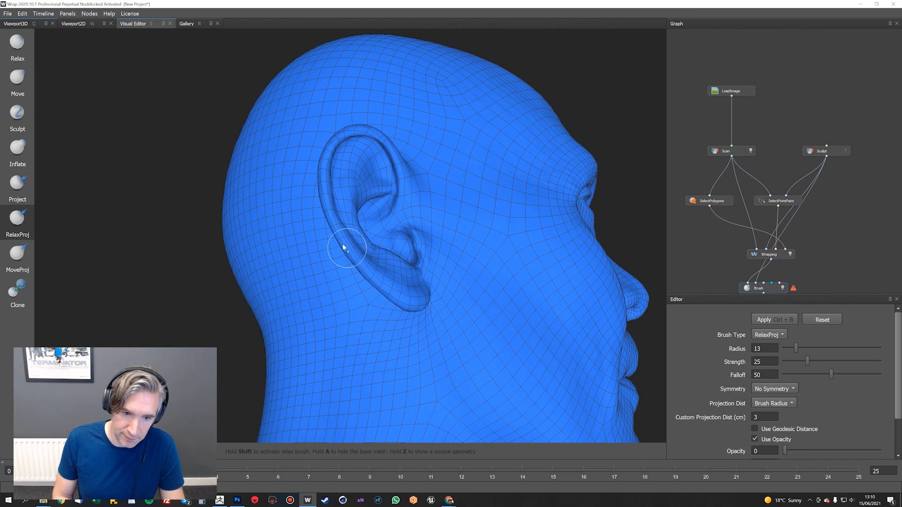
Relax and reproject the rim and inner folds of the head's left ear
{"action": "left_click_drag", "start_coordinate": [523, 272], "coordinate": [435, 292], "text": "alt"}
{"action": "left_click_drag", "start_coordinate": [500, 247], "coordinate": [319, 258], "text": "alt"}
{"action": "left_click_drag", "start_coordinate": [563, 223], "coordinate": [442, 267], "text": "alt"}
{"action": "right_click_drag", "start_coordinate": [547, 304], "coordinate": [432, 173], "text": "alt"}
{"action": "left_click_drag", "start_coordinate": [437, 209], "coordinate": [344, 211], "text": "alt"}
{"action": "mouse_move", "coordinate": [539, 221]}
{"action": "left_mouse_down", "text": "alt"}
{"action": "mouse_move", "coordinate": [506, 209]}
{"action": "mouse_move", "coordinate": [340, 216]}
{"action": "mouse_move", "coordinate": [517, 203]}
{"action": "mouse_move", "coordinate": [409, 220]}
{"action": "left_mouse_up", "text": "alt"}
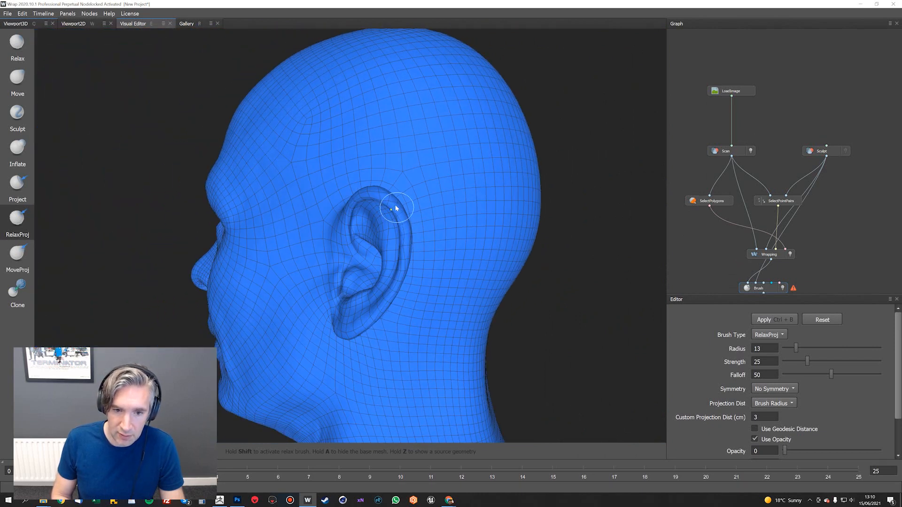
{"action": "left_click_drag", "start_coordinate": [402, 261], "coordinate": [373, 189], "text": "alt"}
{"action": "scroll", "coordinate": [413, 214], "scroll_direction": "down", "scroll_amount": 5}
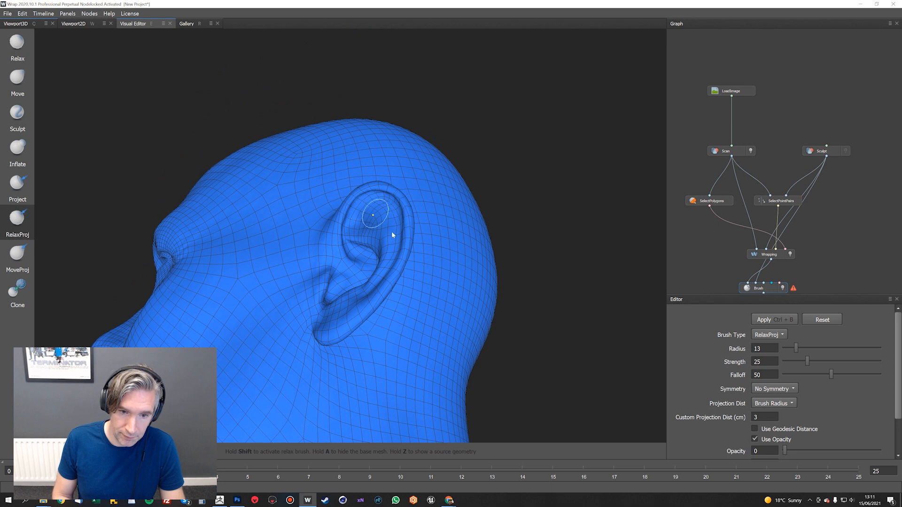
Relax and reproject the mesh behind both ears where they meet the head
{"action": "mouse_move", "coordinate": [392, 235]}
{"action": "left_mouse_down", "text": "alt"}
{"action": "mouse_move", "coordinate": [577, 213]}
{"action": "mouse_move", "coordinate": [412, 236]}
{"action": "mouse_move", "coordinate": [472, 228]}
{"action": "mouse_move", "coordinate": [518, 280]}
{"action": "mouse_move", "coordinate": [506, 282]}
{"action": "mouse_move", "coordinate": [517, 302]}
{"action": "mouse_move", "coordinate": [569, 284]}
{"action": "mouse_move", "coordinate": [362, 250]}
{"action": "mouse_move", "coordinate": [267, 281]}
{"action": "mouse_move", "coordinate": [277, 268]}
{"action": "mouse_move", "coordinate": [269, 274]}
{"action": "left_mouse_up", "text": "alt"}
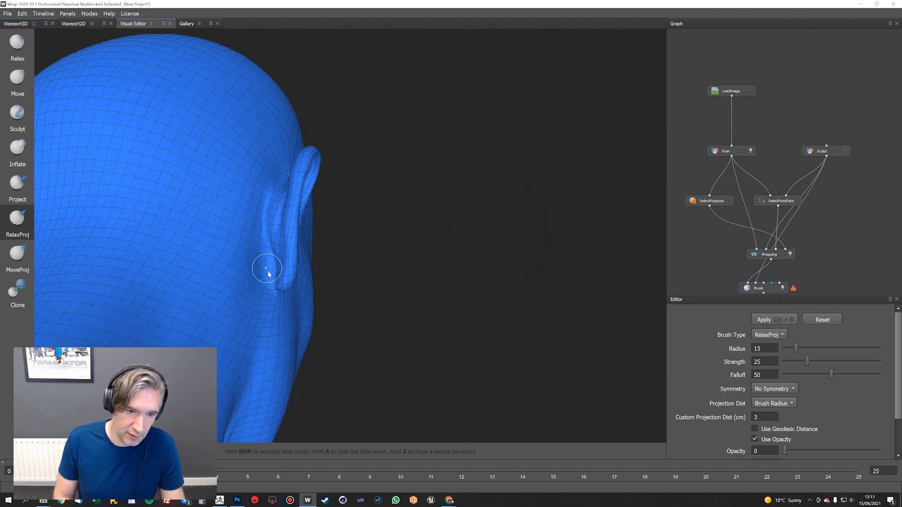
{"action": "mouse_move", "coordinate": [279, 191]}
{"action": "left_mouse_down", "text": "alt"}
{"action": "mouse_move", "coordinate": [271, 208]}
{"action": "mouse_move", "coordinate": [444, 258]}
{"action": "mouse_move", "coordinate": [343, 201]}
{"action": "left_mouse_up", "text": "alt"}
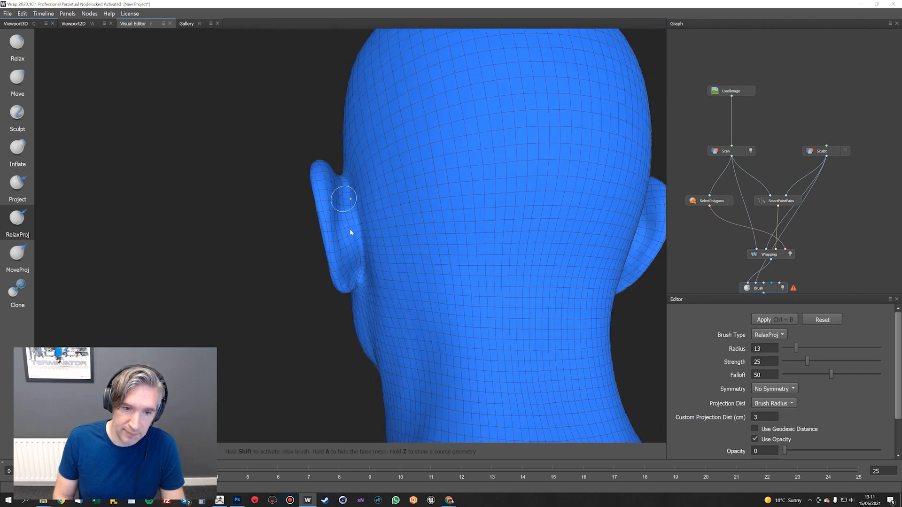
{"action": "left_click_drag", "start_coordinate": [379, 259], "coordinate": [382, 173], "text": "alt"}
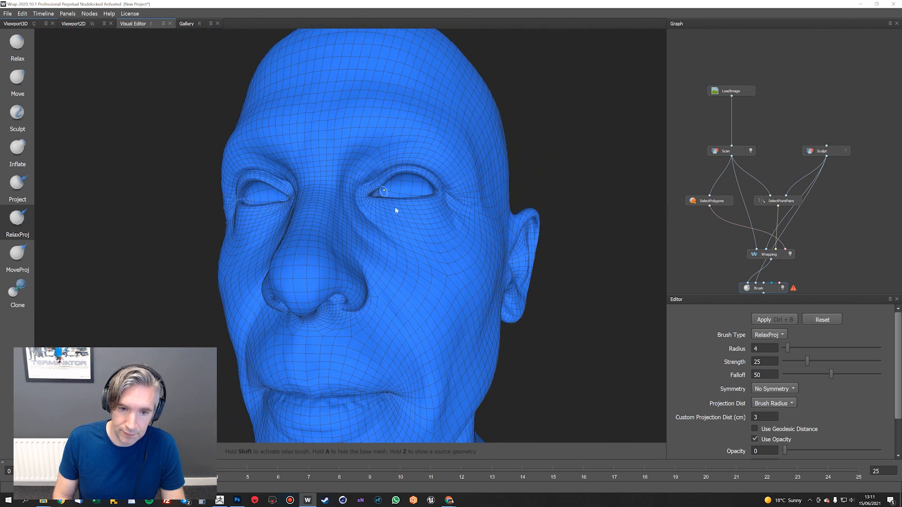
Reduce the RelaxProj brush to radius 4 and smooth the polygons around the inner corners of both eyes
{"action": "right_click_drag", "start_coordinate": [394, 207], "coordinate": [401, 214], "text": "alt"}
{"action": "middle_click_drag", "start_coordinate": [402, 214], "coordinate": [422, 227], "text": "alt"}
{"action": "left_click_drag", "start_coordinate": [395, 189], "coordinate": [389, 211], "text": "alt"}
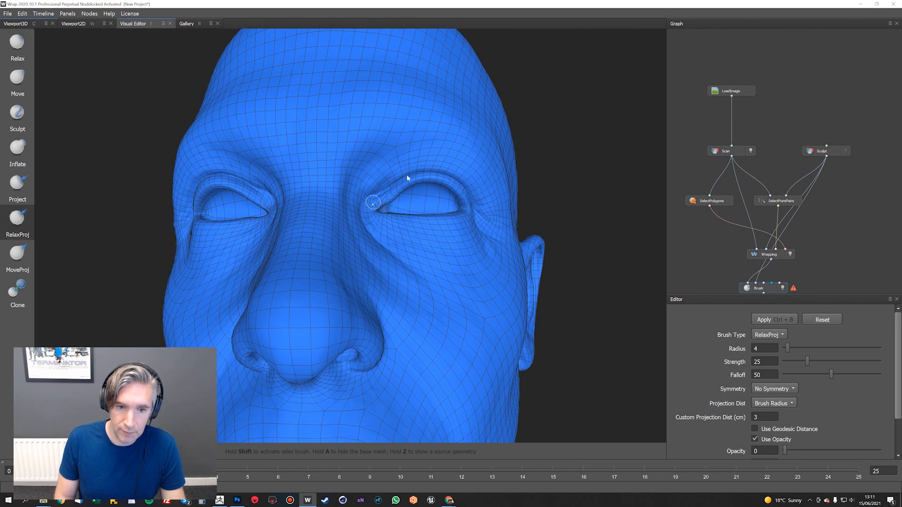
{"action": "left_click_drag", "start_coordinate": [407, 177], "coordinate": [389, 185], "text": "alt"}
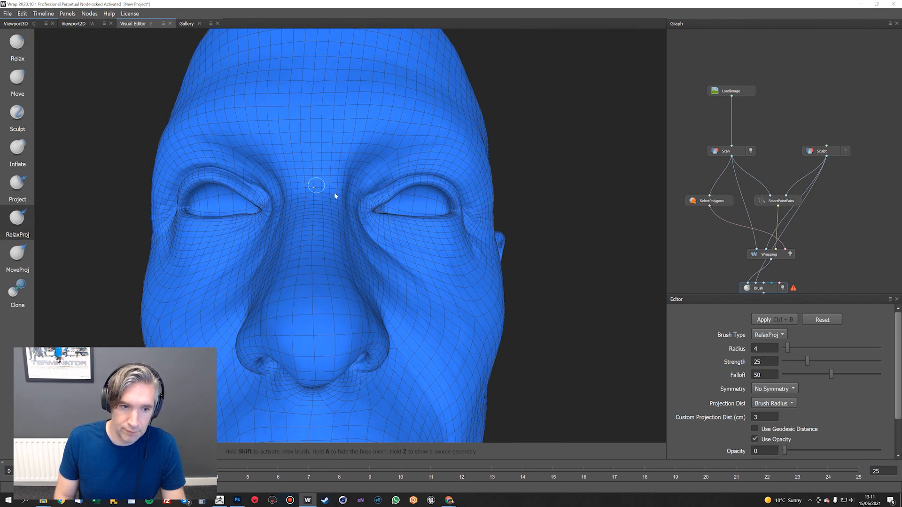
{"action": "left_click_drag", "start_coordinate": [334, 193], "coordinate": [226, 170], "text": "alt"}
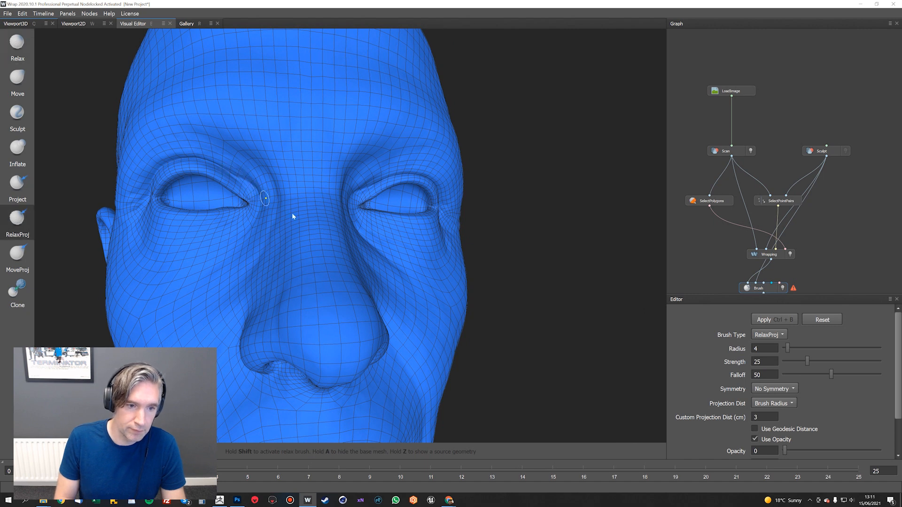
{"action": "left_click_drag", "start_coordinate": [292, 213], "coordinate": [324, 202], "text": "alt"}
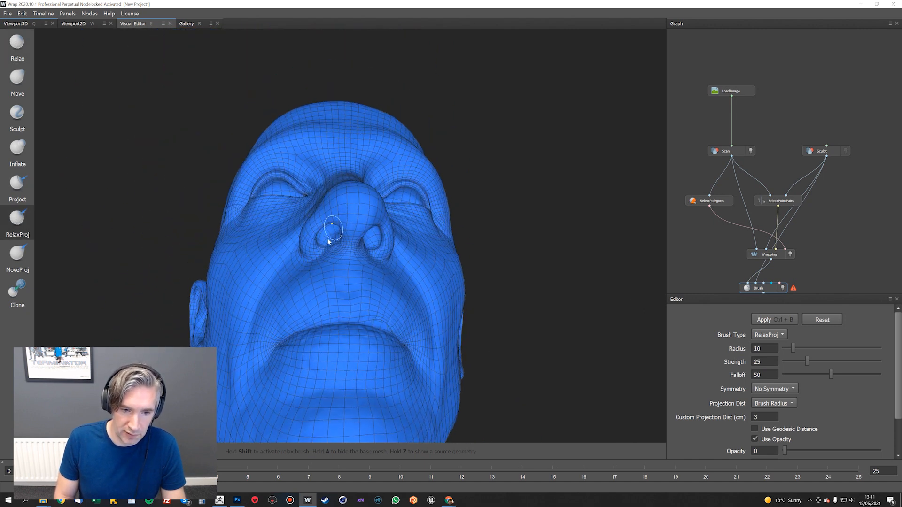
Enlarge the RelaxProj brush to radius 10 and relax the polygons around and inside the nostrils
{"action": "left_click_drag", "start_coordinate": [378, 238], "coordinate": [372, 239]}
{"action": "mouse_move", "coordinate": [370, 247]}
{"action": "left_mouse_down", "text": "alt"}
{"action": "mouse_move", "coordinate": [389, 299]}
{"action": "mouse_move", "coordinate": [376, 236]}
{"action": "left_mouse_up", "text": "alt"}
{"action": "middle_click_drag", "start_coordinate": [375, 236], "coordinate": [378, 172], "text": "alt"}
{"action": "mouse_move", "coordinate": [381, 202]}
{"action": "right_mouse_down", "text": "alt"}
{"action": "mouse_move", "coordinate": [433, 276]}
{"action": "mouse_move", "coordinate": [465, 300]}
{"action": "right_mouse_up", "text": "alt"}
{"action": "mouse_move", "coordinate": [451, 263]}
{"action": "left_mouse_down", "text": "alt"}
{"action": "mouse_move", "coordinate": [363, 252]}
{"action": "mouse_move", "coordinate": [374, 249]}
{"action": "mouse_move", "coordinate": [369, 239]}
{"action": "left_mouse_up", "text": "alt"}
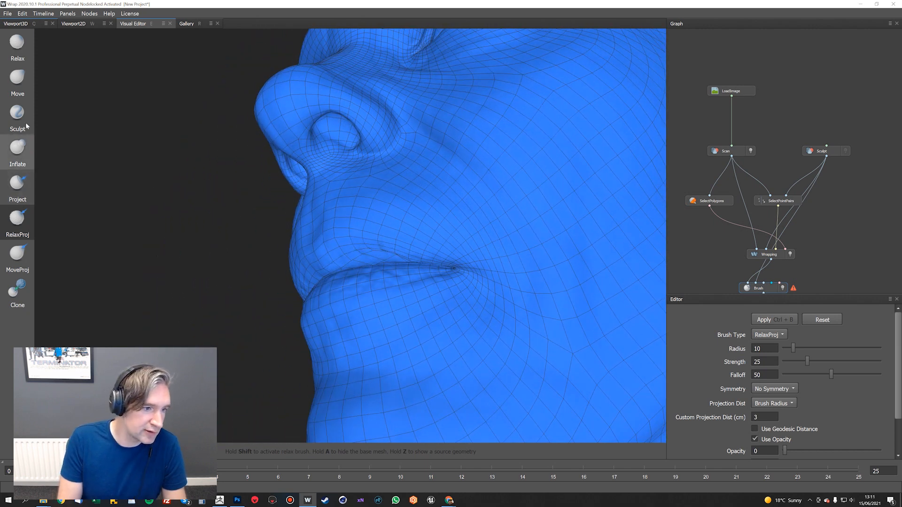
Switch to the Move brush at radius 16 with geodesic distance enabled and reposition the upper lip edge toward the head's left mouth corner
{"action": "left_click", "coordinate": [17, 79]}
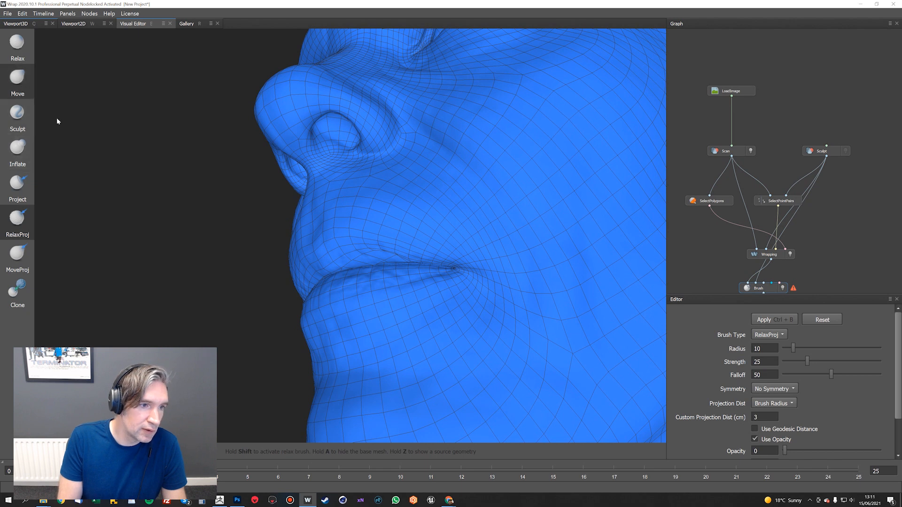
{"action": "left_click_drag", "start_coordinate": [388, 267], "coordinate": [381, 244]}
{"action": "scroll", "coordinate": [382, 245], "scroll_direction": "up", "scroll_amount": 6, "text": "ctrl"}
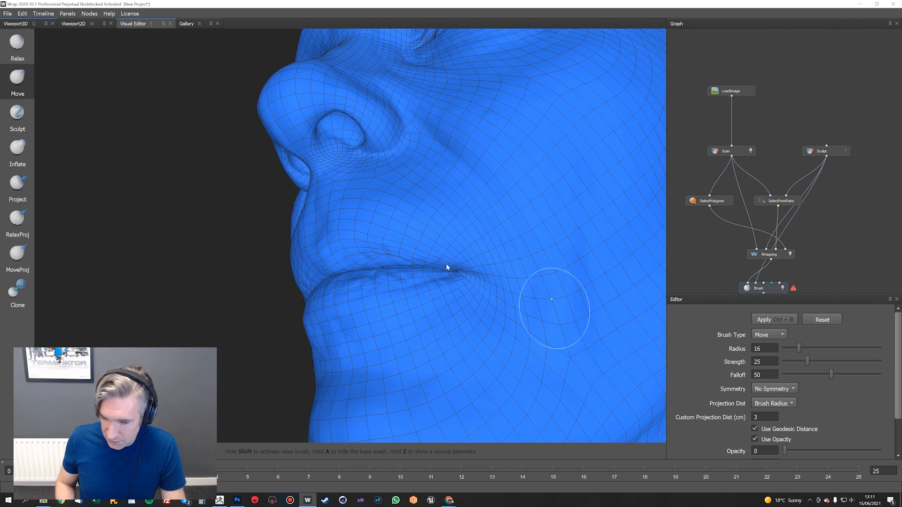
{"action": "left_click_drag", "start_coordinate": [387, 261], "coordinate": [379, 257], "text": "alt"}
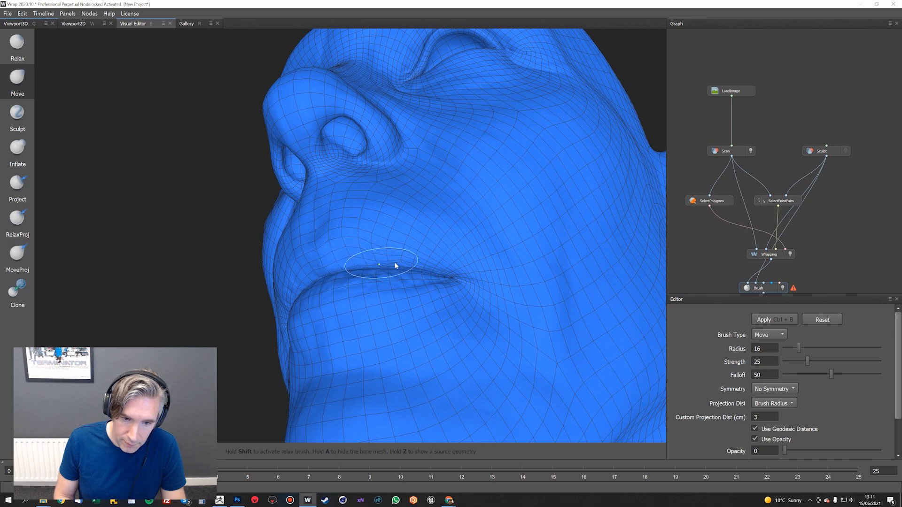
{"action": "left_click_drag", "start_coordinate": [401, 276], "coordinate": [368, 262], "text": "alt"}
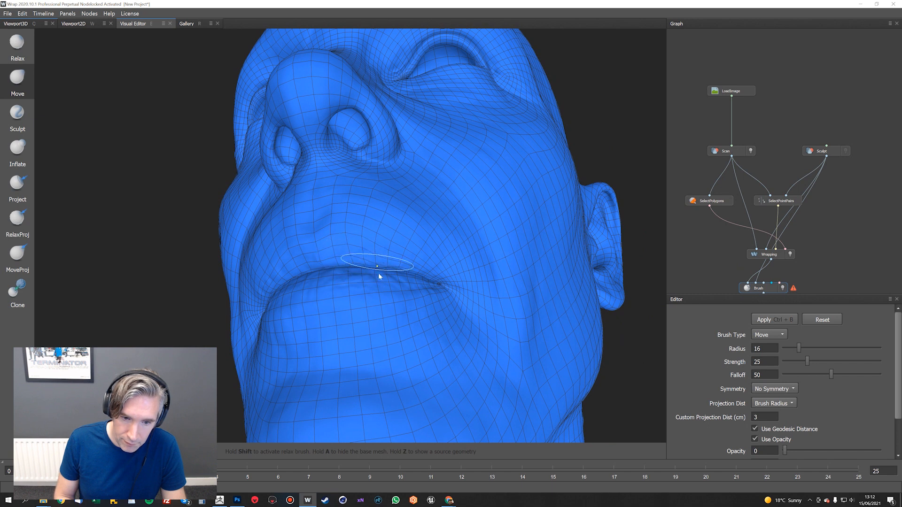
{"action": "left_click_drag", "start_coordinate": [397, 267], "coordinate": [415, 282], "text": "alt"}
Return to the RelaxProj brush, reduce it to radius 12, and smooth the upper lip across to the other mouth corner
{"action": "left_click", "coordinate": [17, 221]}
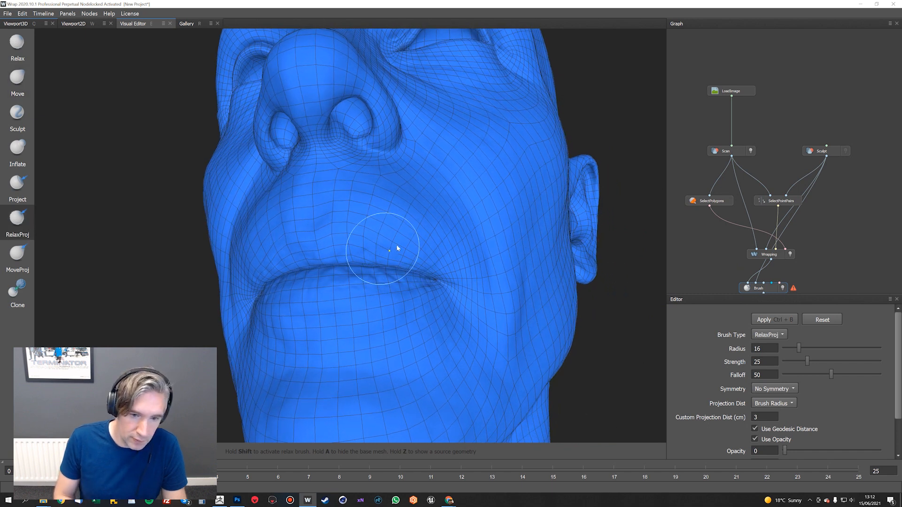
{"action": "left_click_drag", "start_coordinate": [398, 248], "coordinate": [384, 249], "text": "alt"}
{"action": "key", "text": "bracketleft"}
{"action": "key", "text": "bracketleft"}
{"action": "key", "text": "bracketleft"}
{"action": "key", "text": "bracketleft"}
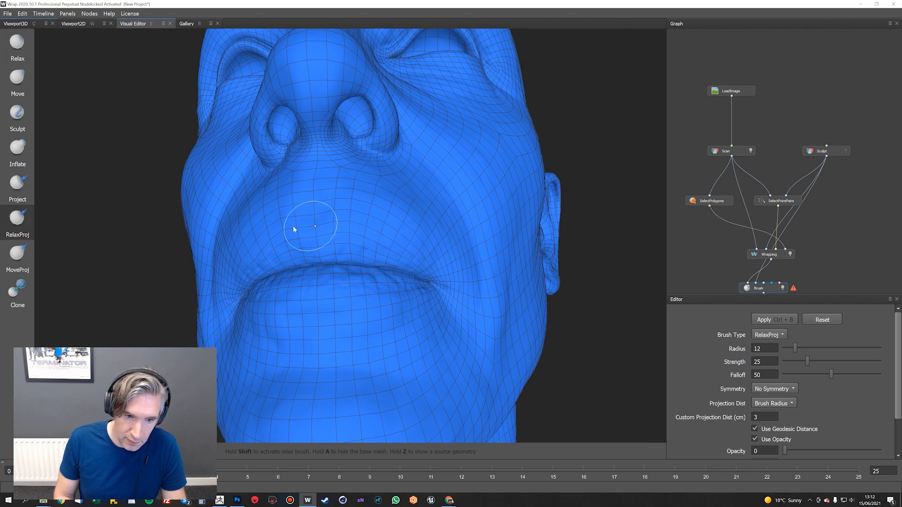
{"action": "left_click_drag", "start_coordinate": [246, 244], "coordinate": [225, 267], "text": "alt"}
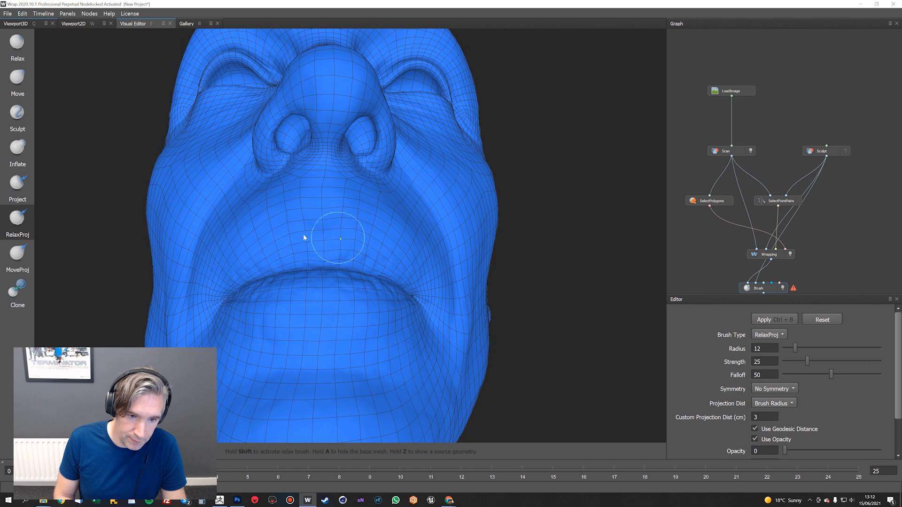
Raise the Brush node's opacity to 100 and check the textured mesh around the lips
{"action": "left_click_drag", "start_coordinate": [785, 451], "coordinate": [878, 451]}
{"action": "left_click_drag", "start_coordinate": [425, 220], "coordinate": [382, 252], "text": "alt"}
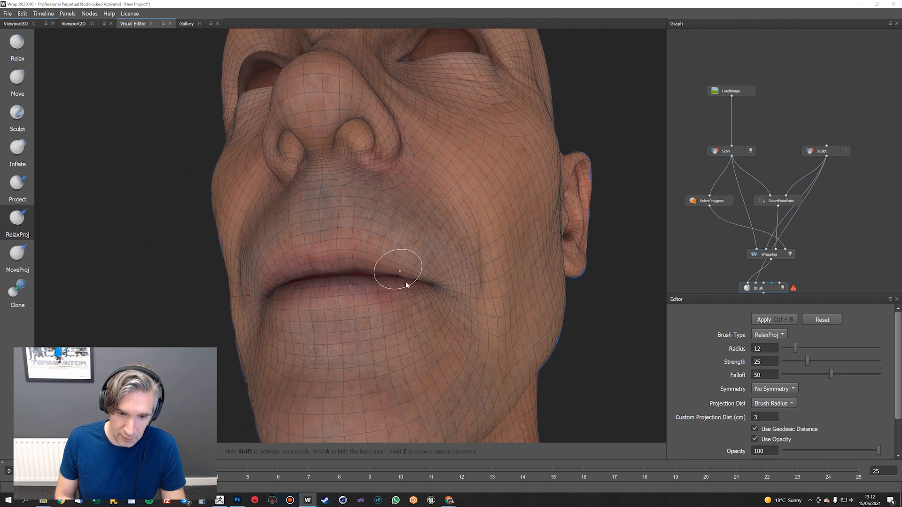
{"action": "mouse_move", "coordinate": [407, 285]}
{"action": "left_mouse_down", "text": "alt"}
{"action": "mouse_move", "coordinate": [393, 286]}
{"action": "mouse_move", "coordinate": [437, 228]}
{"action": "mouse_move", "coordinate": [423, 274]}
{"action": "mouse_move", "coordinate": [389, 292]}
{"action": "left_mouse_up", "text": "alt"}
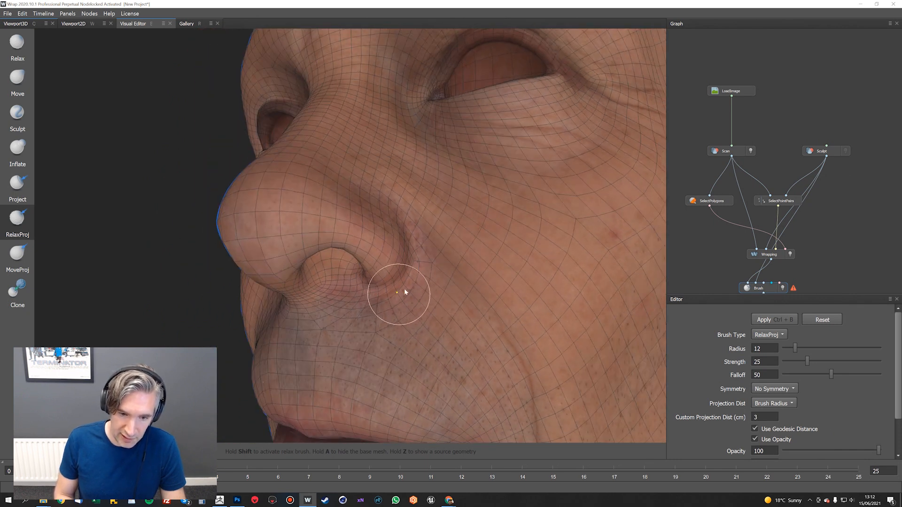
Switch to the MoveProj brush at radius 14 and shift the polygons around the outer creases of both nostrils into place
{"action": "right_click_drag", "start_coordinate": [405, 290], "coordinate": [479, 357], "text": "alt"}
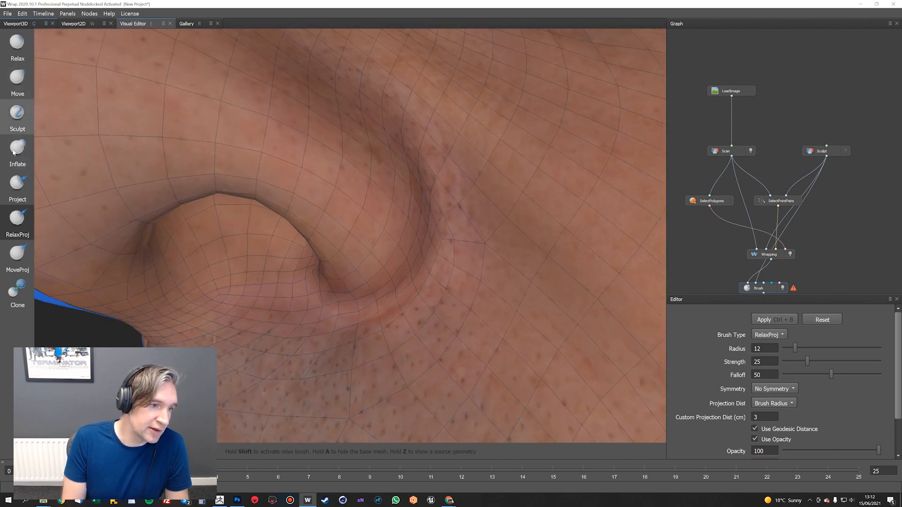
{"action": "left_click", "coordinate": [17, 256]}
{"action": "right_click_drag", "start_coordinate": [424, 277], "coordinate": [443, 269]}
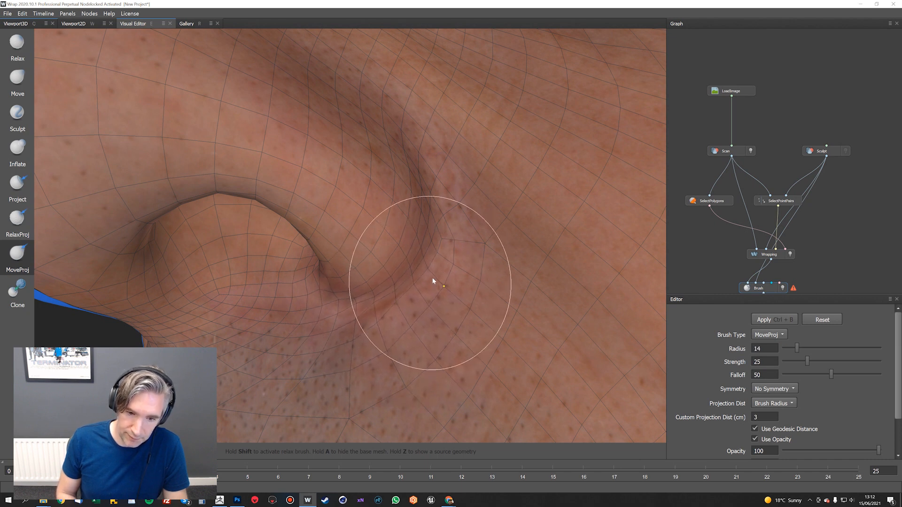
{"action": "scroll", "coordinate": [437, 284], "scroll_direction": "down", "scroll_amount": 3}
{"action": "scroll", "coordinate": [601, 244], "scroll_direction": "up", "scroll_amount": 3}
{"action": "mouse_move", "coordinate": [428, 272]}
{"action": "left_mouse_down", "text": "alt"}
{"action": "mouse_move", "coordinate": [601, 245]}
{"action": "mouse_move", "coordinate": [319, 254]}
{"action": "left_mouse_up", "text": "alt"}
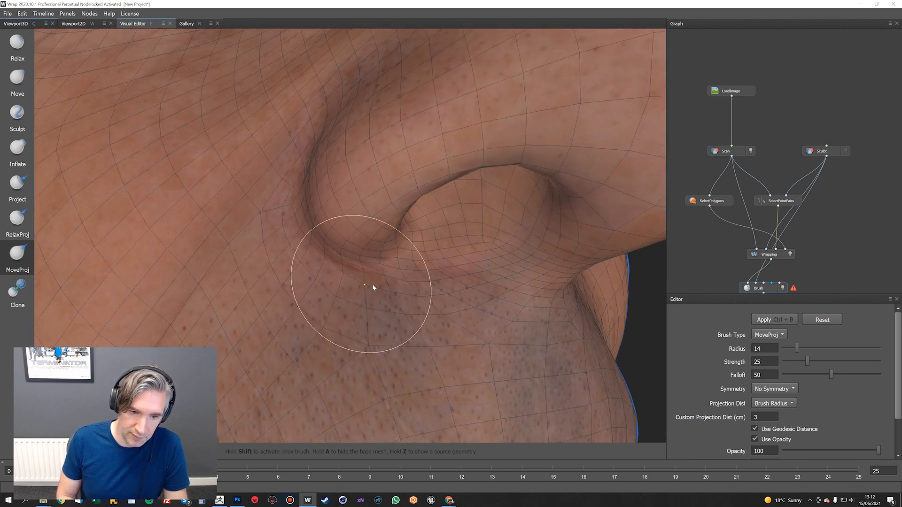
{"action": "scroll", "coordinate": [364, 286], "scroll_direction": "down", "scroll_amount": 5}
{"action": "left_click_drag", "start_coordinate": [315, 233], "coordinate": [300, 236], "text": "alt"}
{"action": "middle_click_drag", "start_coordinate": [317, 197], "coordinate": [320, 261], "text": "alt"}
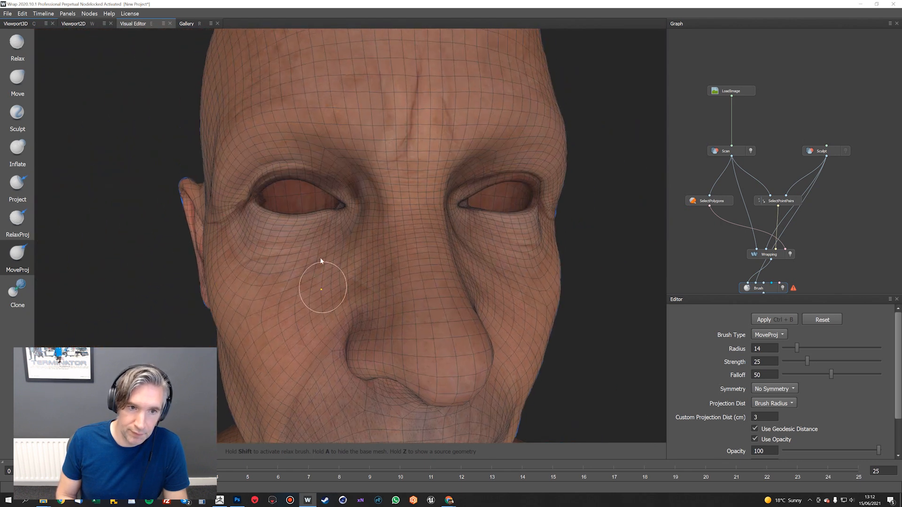
Inspect the whole textured head from several angles, checking the eyes, nose, mouth and neck
{"action": "left_click_drag", "start_coordinate": [319, 260], "coordinate": [273, 264], "text": "alt"}
{"action": "mouse_move", "coordinate": [446, 225]}
{"action": "left_mouse_down", "text": "alt"}
{"action": "mouse_move", "coordinate": [381, 219]}
{"action": "mouse_move", "coordinate": [485, 223]}
{"action": "mouse_move", "coordinate": [455, 203]}
{"action": "mouse_move", "coordinate": [525, 210]}
{"action": "mouse_move", "coordinate": [455, 221]}
{"action": "left_mouse_up", "text": "alt"}
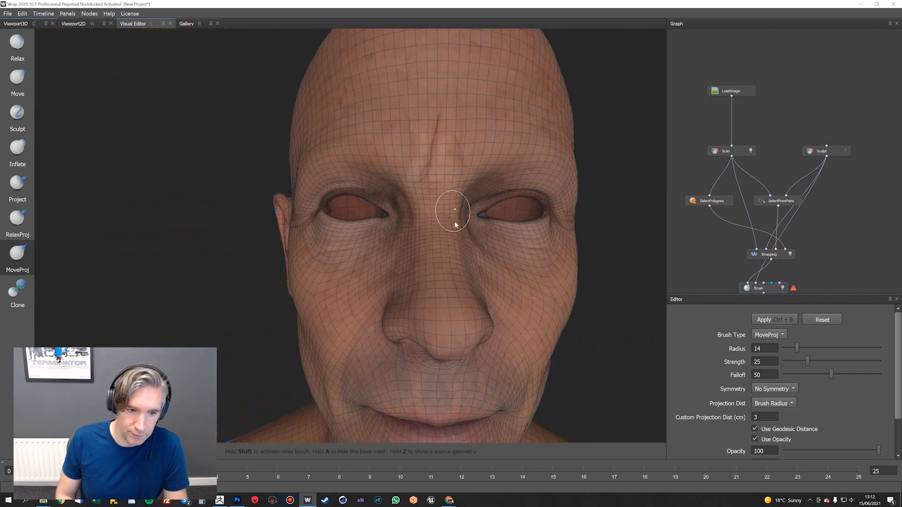
{"action": "right_click_drag", "start_coordinate": [455, 221], "coordinate": [477, 246], "text": "alt"}
{"action": "left_click_drag", "start_coordinate": [478, 246], "coordinate": [470, 104], "text": "alt"}
{"action": "left_click_drag", "start_coordinate": [507, 237], "coordinate": [437, 187], "text": "alt"}
{"action": "middle_click_drag", "start_coordinate": [818, 216], "coordinate": [829, 155]}
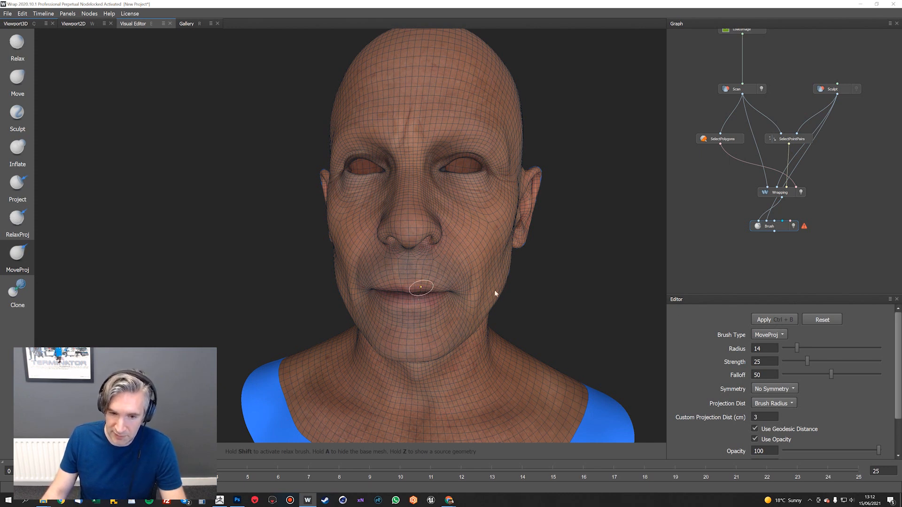
{"action": "left_click_drag", "start_coordinate": [494, 293], "coordinate": [543, 289], "text": "alt"}
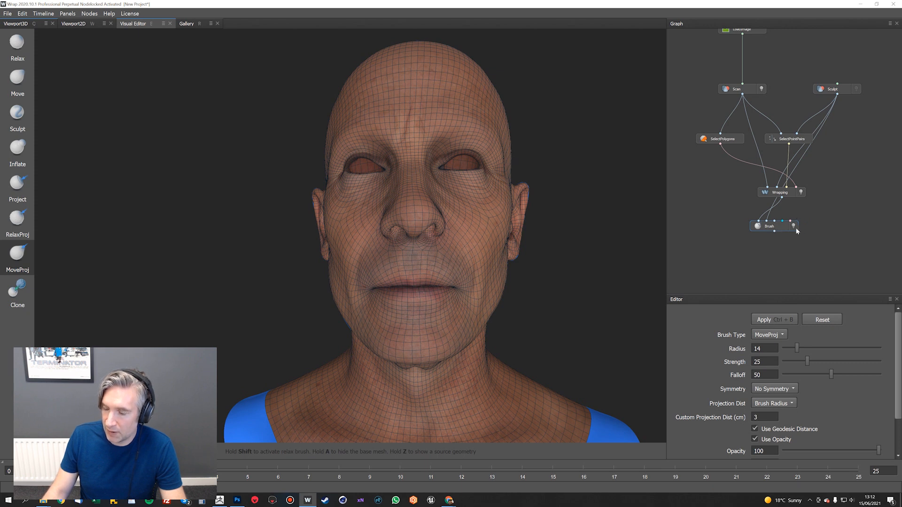
Add a SaveGeom node below the Brush node and connect the Brush geometry output to it
{"action": "right_click", "coordinate": [775, 228]}
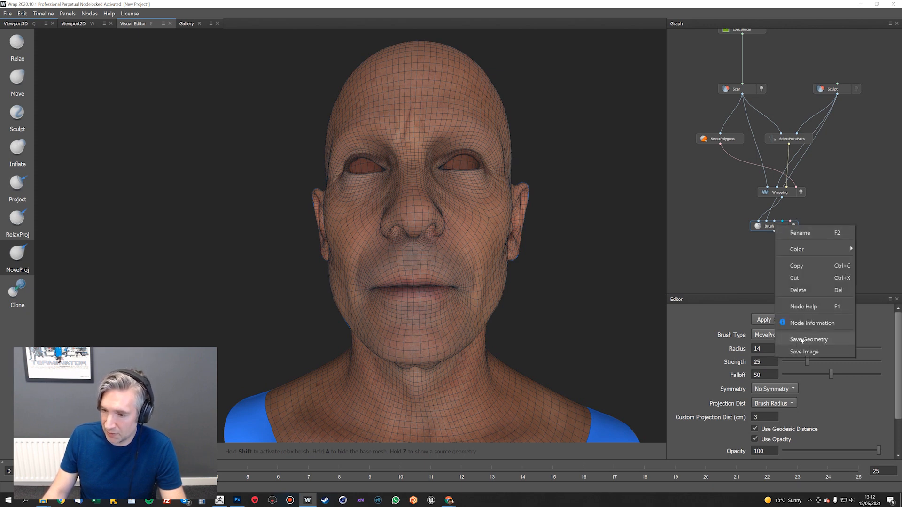
{"action": "left_click", "coordinate": [745, 259]}
{"action": "right_click", "coordinate": [746, 260]}
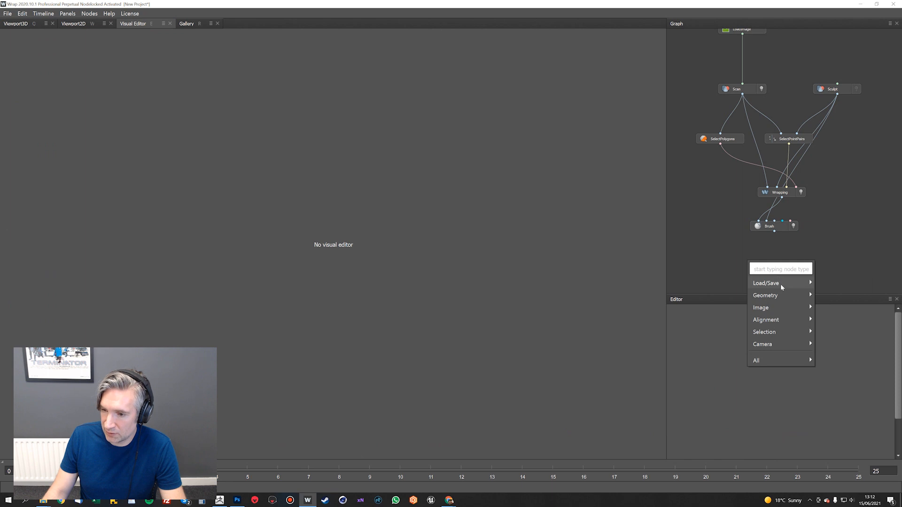
{"action": "mouse_move", "coordinate": [780, 284]}
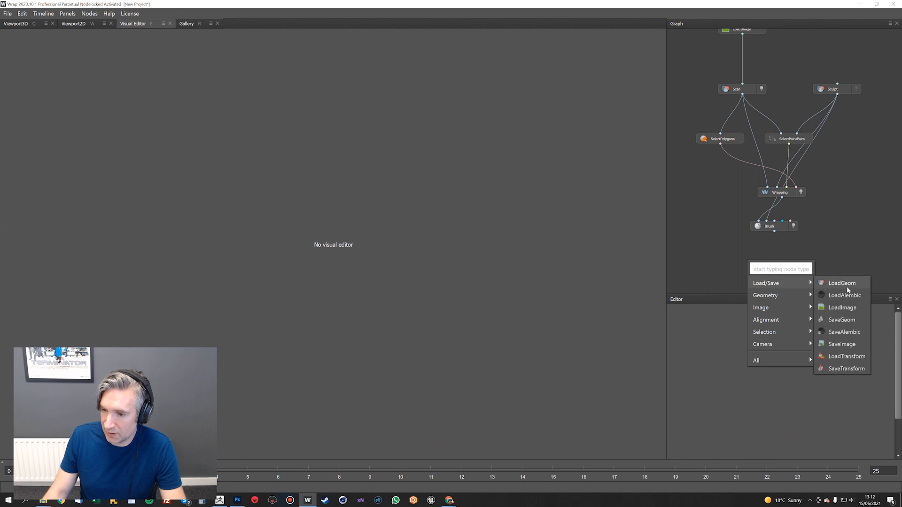
{"action": "left_click", "coordinate": [856, 320]}
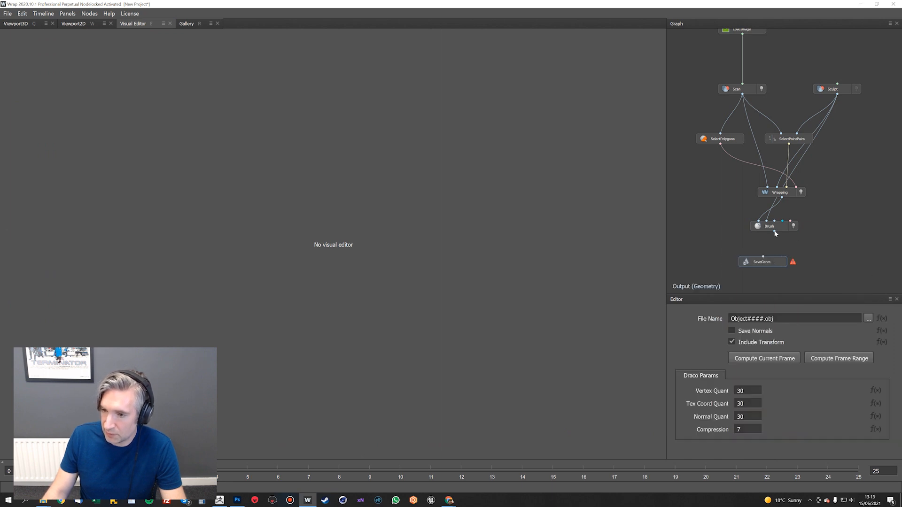
{"action": "left_click_drag", "start_coordinate": [763, 258], "coordinate": [764, 259]}
Set the save path to Wrapped.obj in the Head Transfer tut folder, overwriting the existing file, and compute the current frame
{"action": "left_click", "coordinate": [867, 319]}
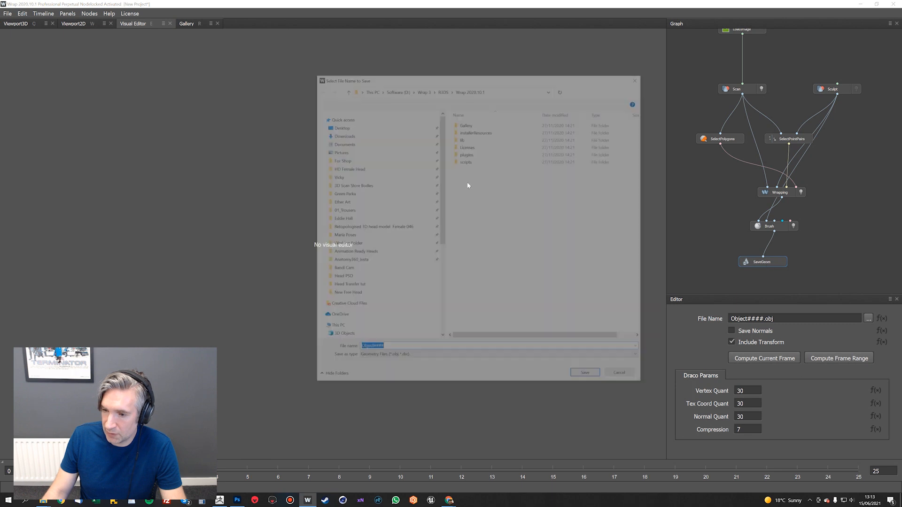
{"action": "left_click", "coordinate": [347, 222]}
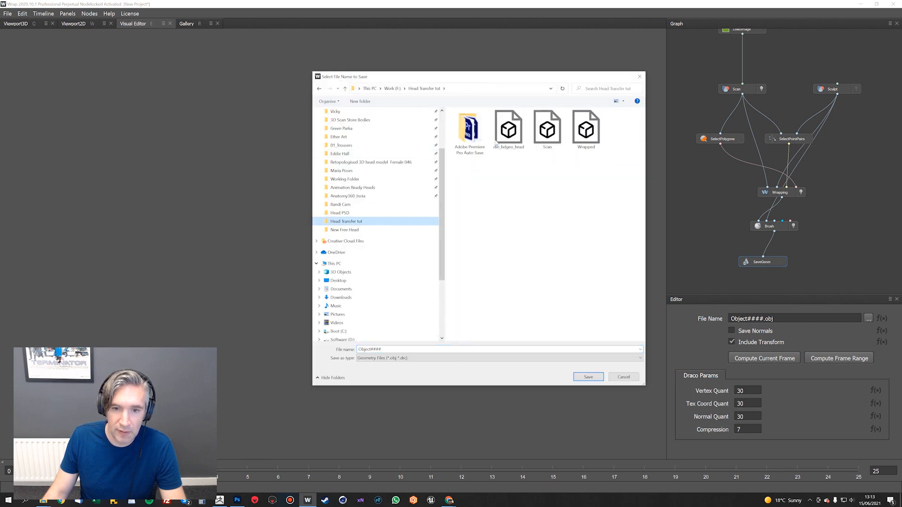
{"action": "double_click", "coordinate": [585, 130]}
{"action": "left_click", "coordinate": [471, 253]}
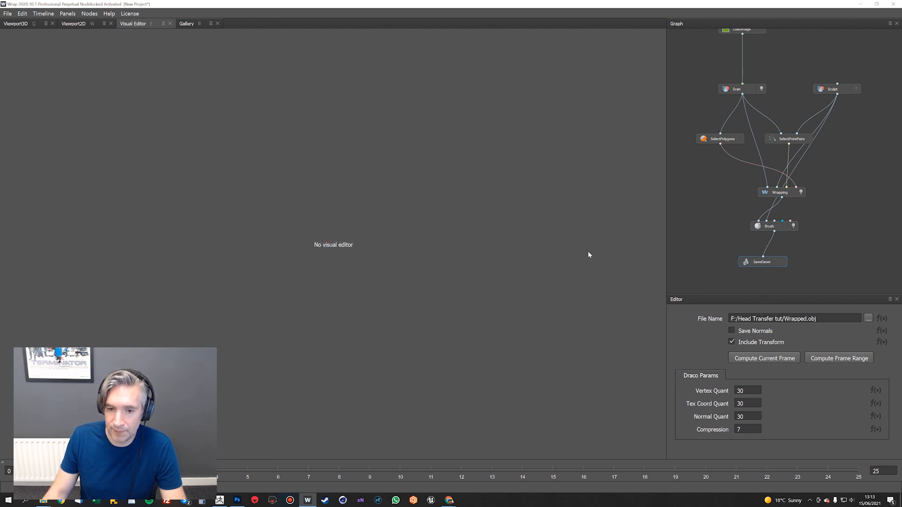
{"action": "left_click", "coordinate": [766, 360]}
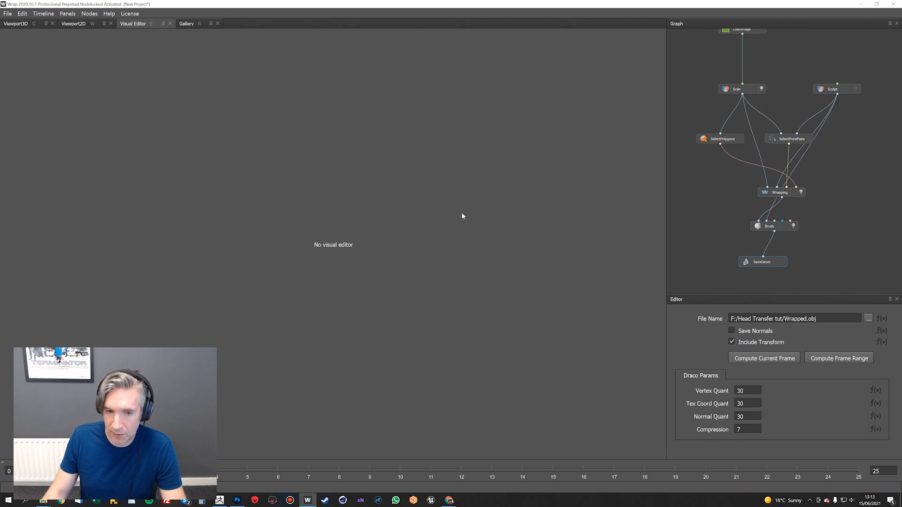
Switch to ZBrush and import Wrapped.obj from the Head Transfer tut folder into the Head_Tutorial subtool at subdivision level 1
{"action": "key", "text": "alt+Tab"}
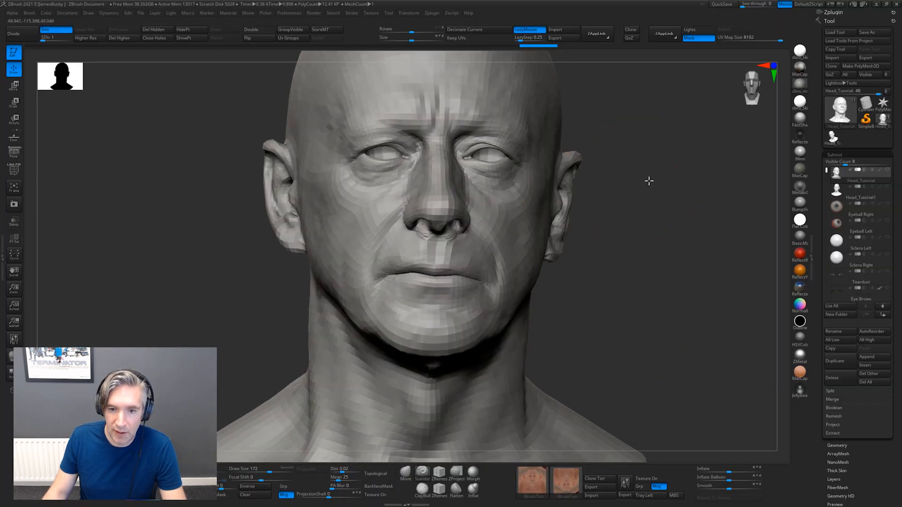
{"action": "key", "text": "f"}
{"action": "left_click_drag", "start_coordinate": [649, 180], "coordinate": [690, 158]}
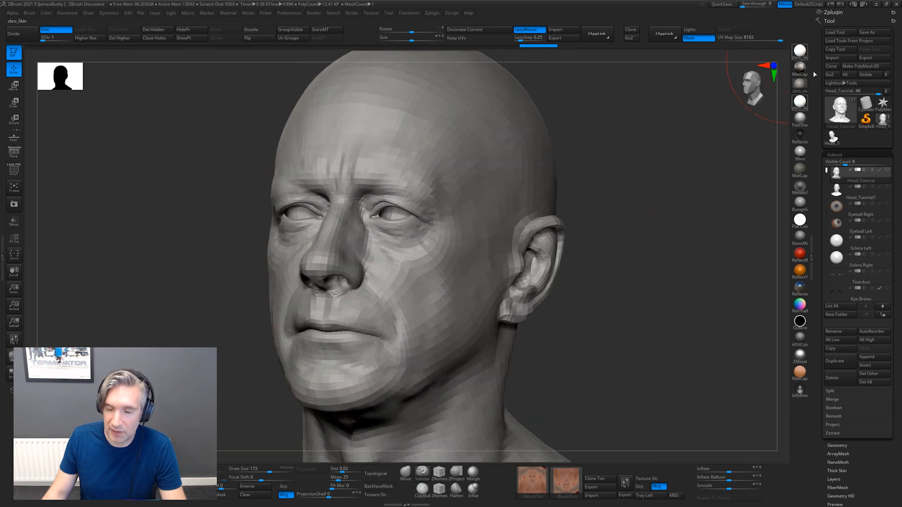
{"action": "left_click", "coordinate": [832, 58]}
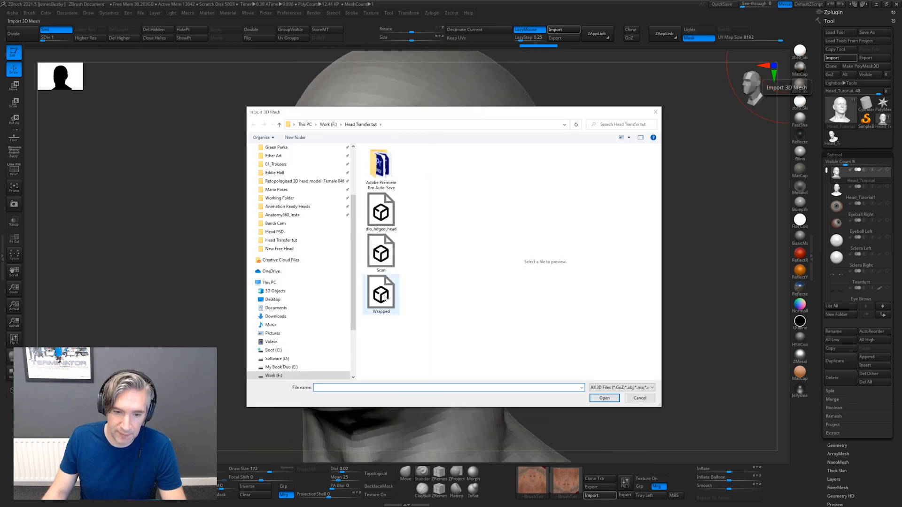
{"action": "double_click", "coordinate": [381, 293]}
{"action": "left_click_drag", "start_coordinate": [654, 198], "coordinate": [629, 201]}
Alternate between the Wrapped and Head_Tutorial1 subtools to compare the shapes of the two heads, finishing on Wrapped
{"action": "left_click", "coordinate": [838, 174]}
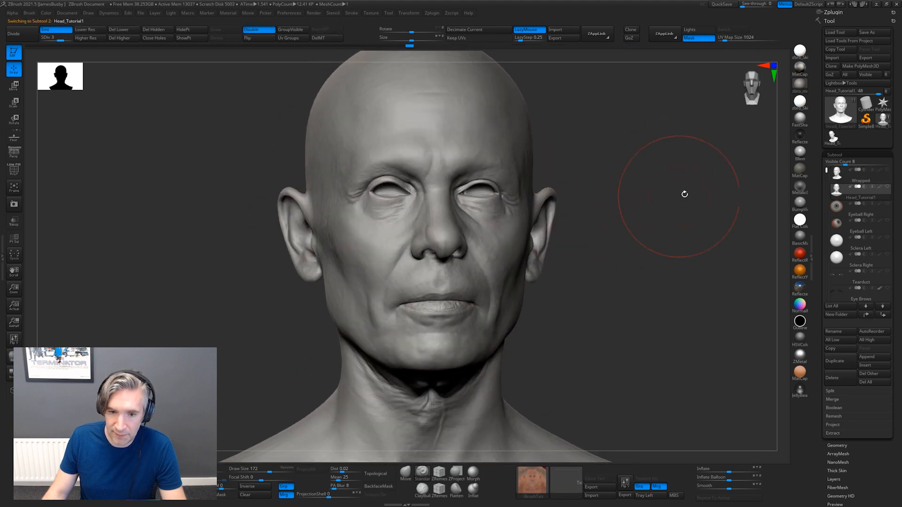
{"action": "left_click", "coordinate": [839, 191]}
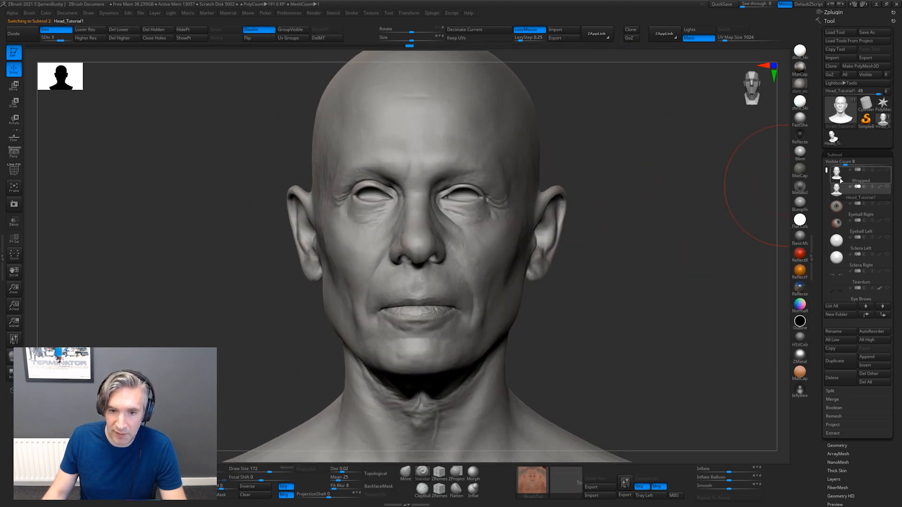
{"action": "left_click", "coordinate": [840, 179]}
{"action": "left_click_drag", "start_coordinate": [618, 209], "coordinate": [621, 188]}
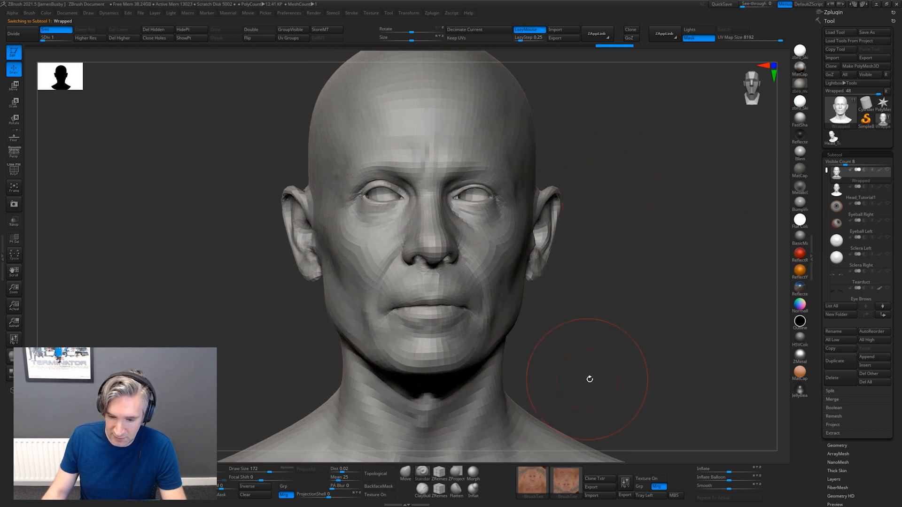
Turn on the Wrapped head's texture and apply a brighter skin material to show the colour detail on the face
{"action": "left_click", "coordinate": [650, 478]}
{"action": "left_click_drag", "start_coordinate": [618, 281], "coordinate": [697, 284], "text": "alt"}
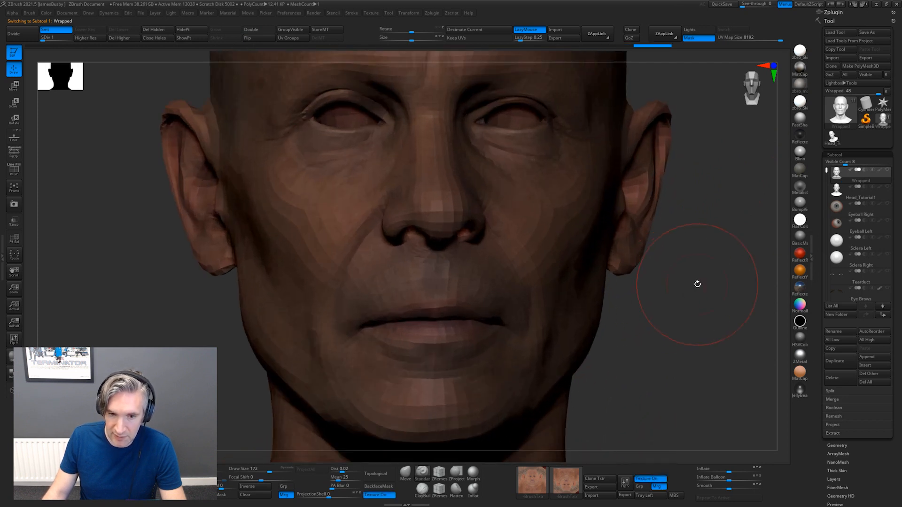
{"action": "left_click", "coordinate": [800, 102]}
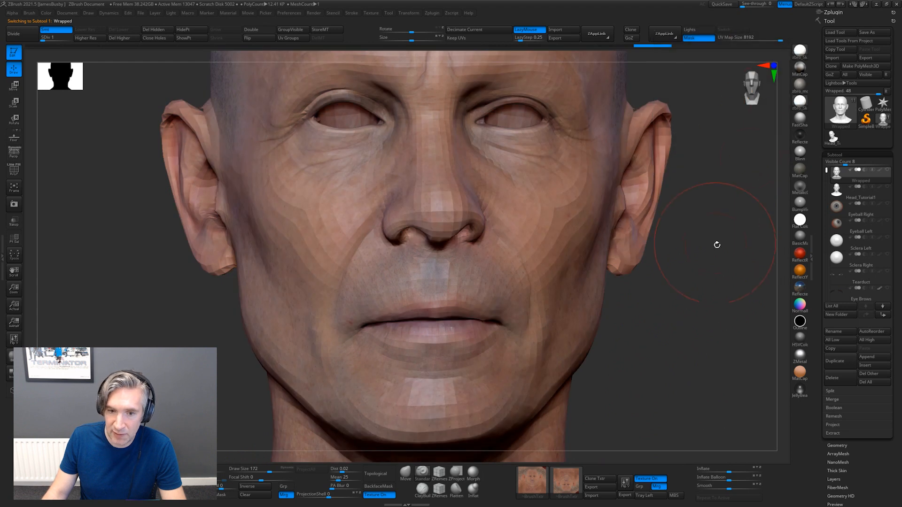
{"action": "left_click_drag", "start_coordinate": [713, 244], "coordinate": [568, 195]}
Raise the subdivision level of the Wrapped head to bring back its finer sculpted detail
{"action": "left_click_drag", "start_coordinate": [52, 38], "coordinate": [75, 38]}
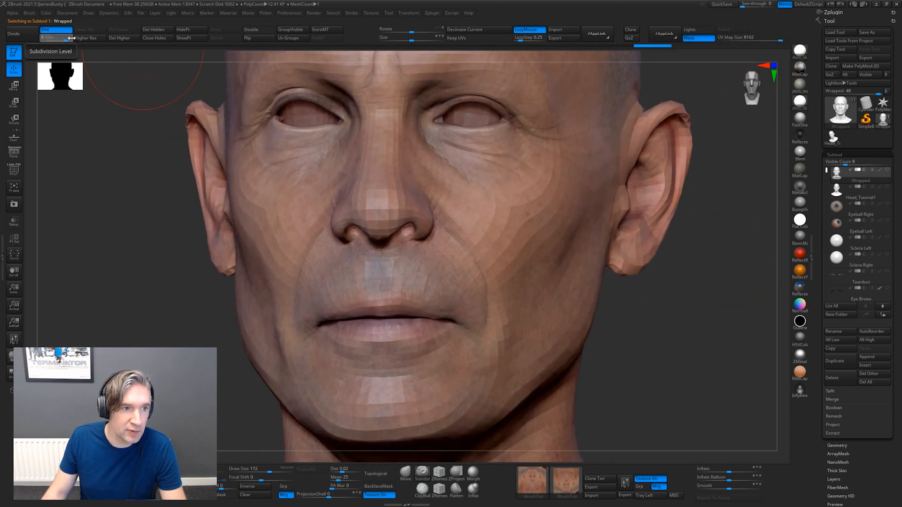
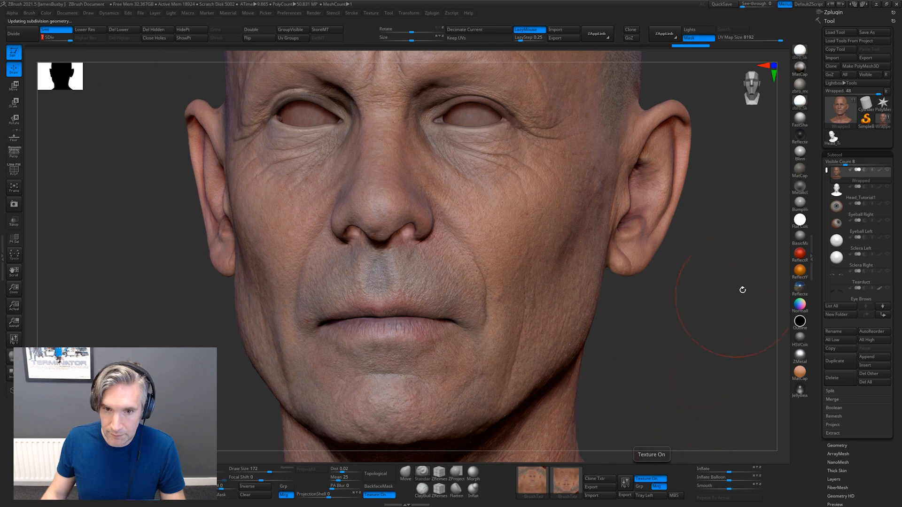
Turn off the Wrapped head's texture and apply the grey Blinn material to show the sculpted skin detail
{"action": "mouse_move", "coordinate": [743, 288]}
{"action": "left_mouse_down"}
{"action": "mouse_move", "coordinate": [728, 296]}
{"action": "mouse_move", "coordinate": [635, 140]}
{"action": "left_mouse_up"}
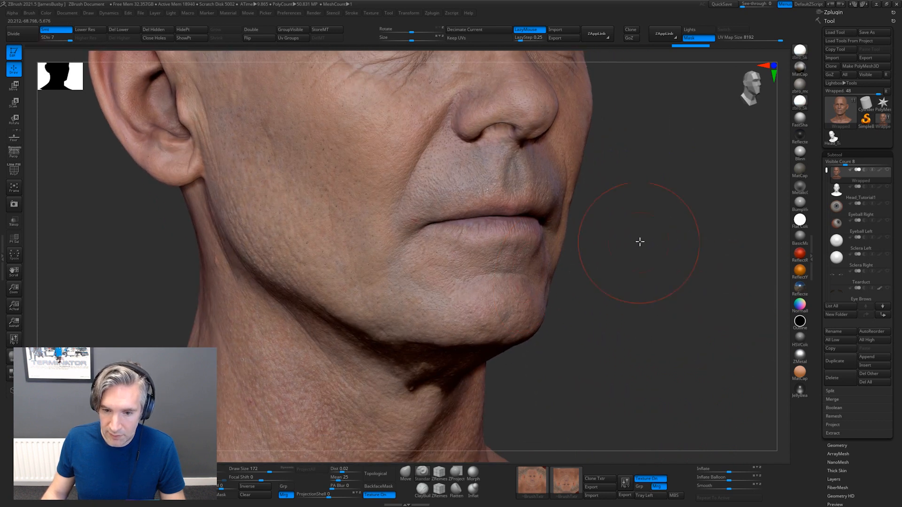
{"action": "left_click_drag", "start_coordinate": [640, 241], "coordinate": [767, 288], "text": "alt"}
{"action": "left_click_drag", "start_coordinate": [696, 304], "coordinate": [652, 446], "text": "alt"}
{"action": "left_click", "coordinate": [651, 479]}
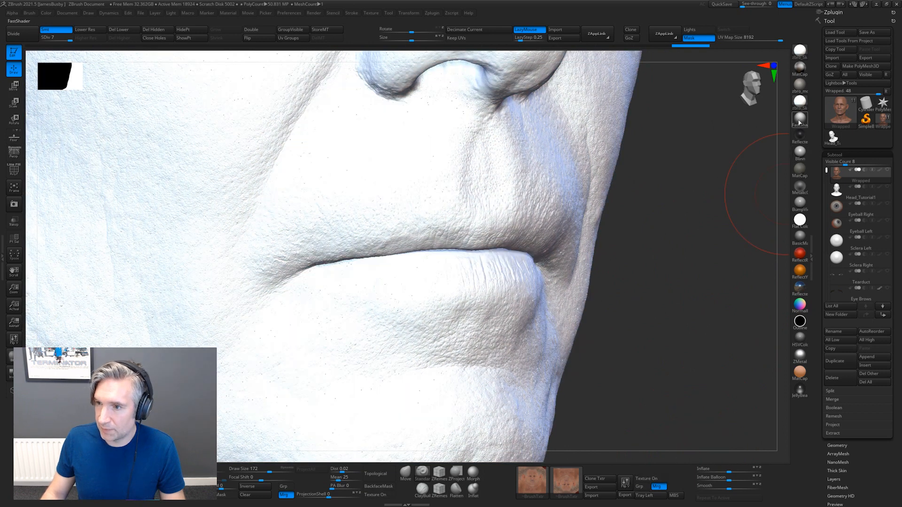
{"action": "left_click", "coordinate": [799, 123]}
{"action": "left_click_drag", "start_coordinate": [697, 255], "coordinate": [615, 263], "text": "alt"}
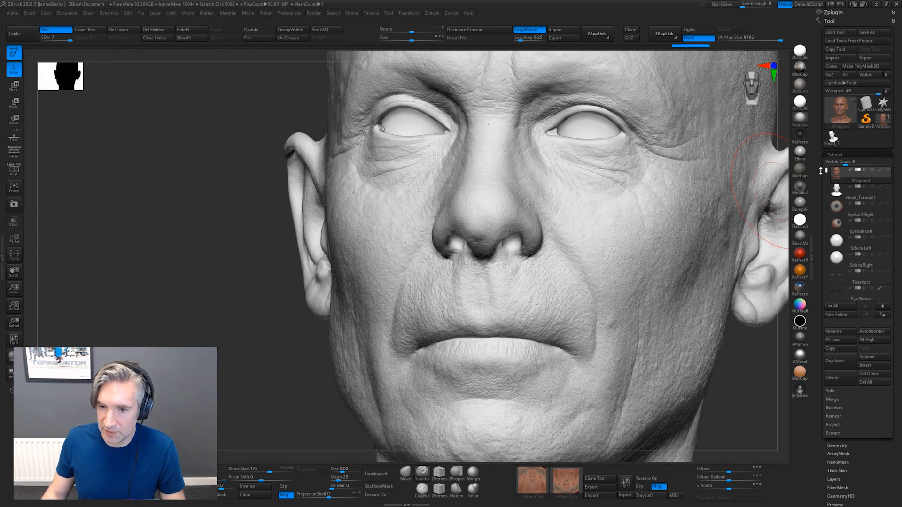
{"action": "left_click", "coordinate": [798, 153]}
{"action": "mouse_move", "coordinate": [740, 367]}
{"action": "left_mouse_down", "text": "alt"}
{"action": "mouse_move", "coordinate": [652, 340]}
{"action": "mouse_move", "coordinate": [639, 322]}
{"action": "mouse_move", "coordinate": [670, 326]}
{"action": "mouse_move", "coordinate": [650, 298]}
{"action": "mouse_move", "coordinate": [745, 324]}
{"action": "mouse_move", "coordinate": [687, 312]}
{"action": "mouse_move", "coordinate": [745, 291]}
{"action": "left_mouse_up", "text": "alt"}
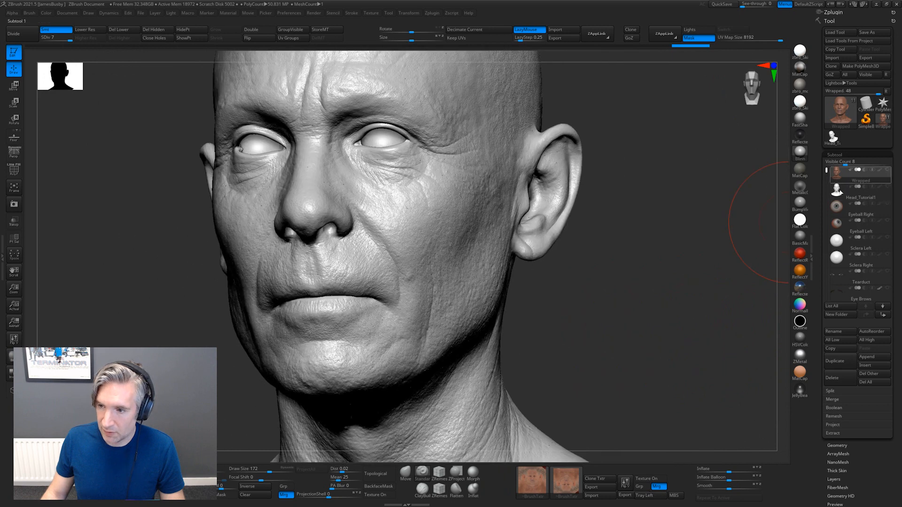
Alternate between the Head_Tutorial1 and Wrapped subtools to compare their facial forms and skin detail, finishing on Wrapped
{"action": "left_click", "coordinate": [832, 195]}
{"action": "mouse_move", "coordinate": [643, 271]}
{"action": "left_mouse_down"}
{"action": "mouse_move", "coordinate": [698, 298]}
{"action": "mouse_move", "coordinate": [721, 254]}
{"action": "left_mouse_up"}
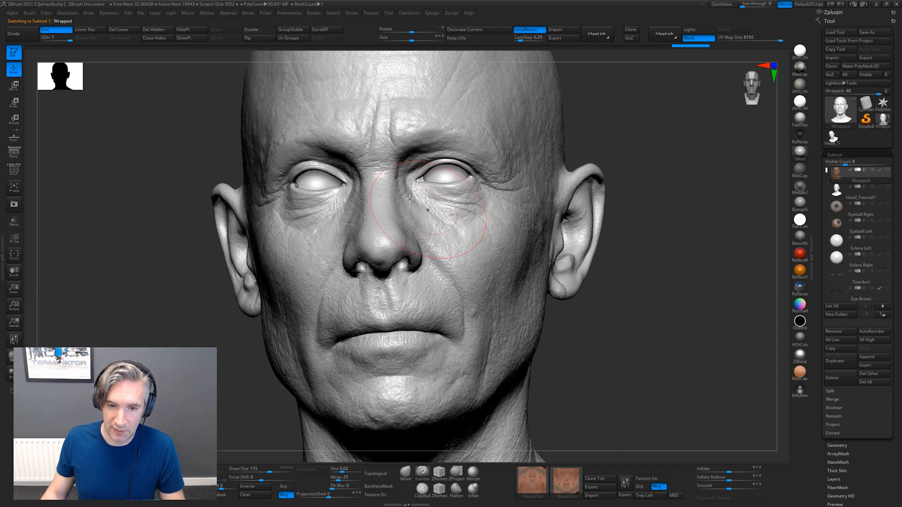
{"action": "left_click_drag", "start_coordinate": [678, 249], "coordinate": [621, 234]}
{"action": "left_click", "coordinate": [830, 193]}
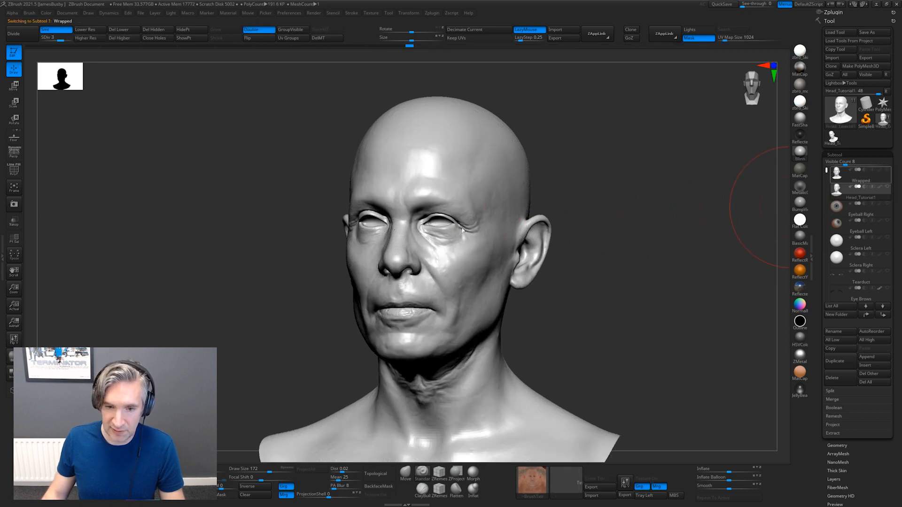
{"action": "left_click_drag", "start_coordinate": [642, 225], "coordinate": [648, 261]}
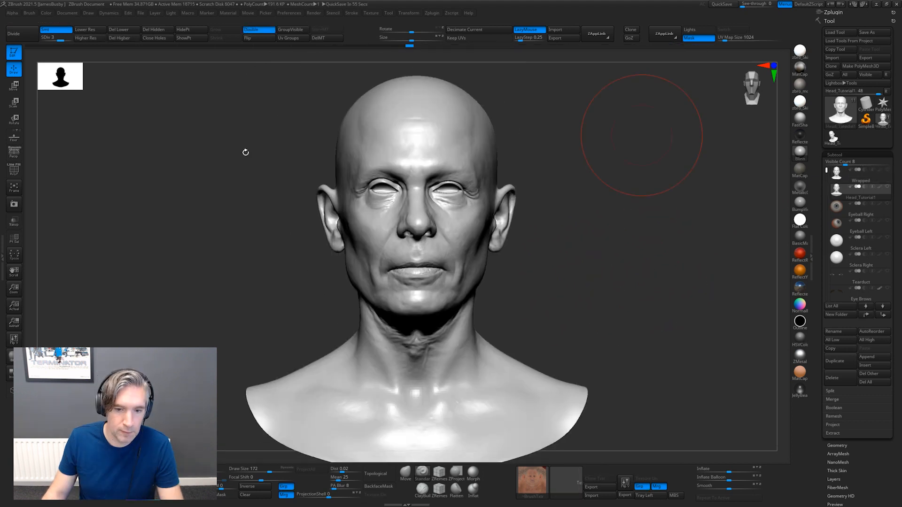
{"action": "left_click_drag", "start_coordinate": [654, 228], "coordinate": [671, 249]}
{"action": "left_click", "coordinate": [841, 172]}
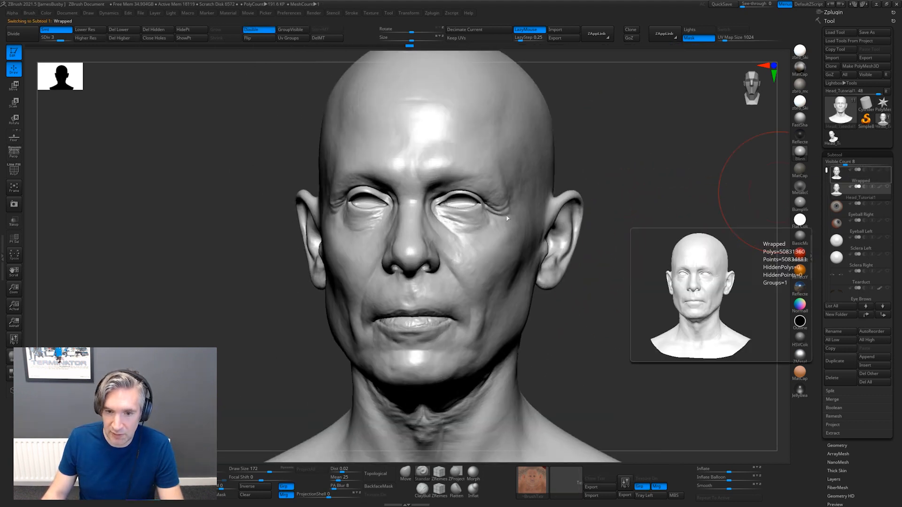
{"action": "left_click", "coordinate": [834, 187]}
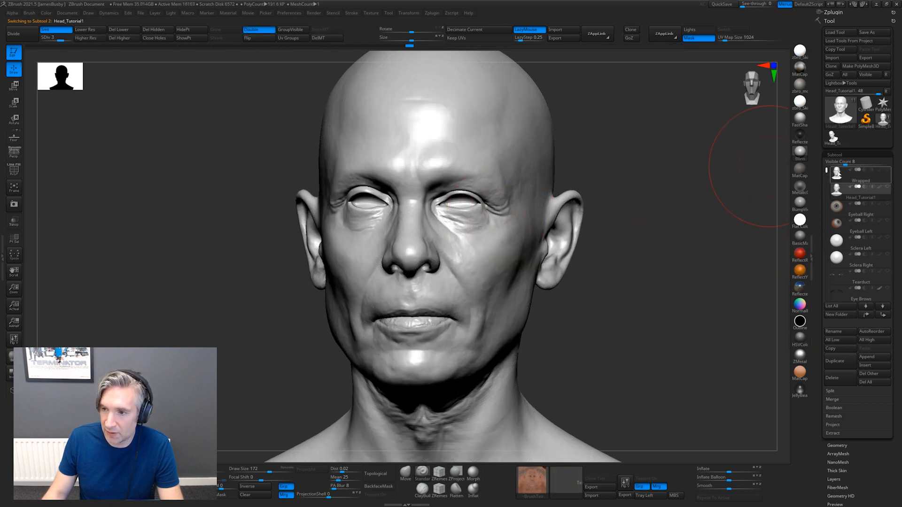
{"action": "left_click", "coordinate": [519, 212], "text": "alt"}
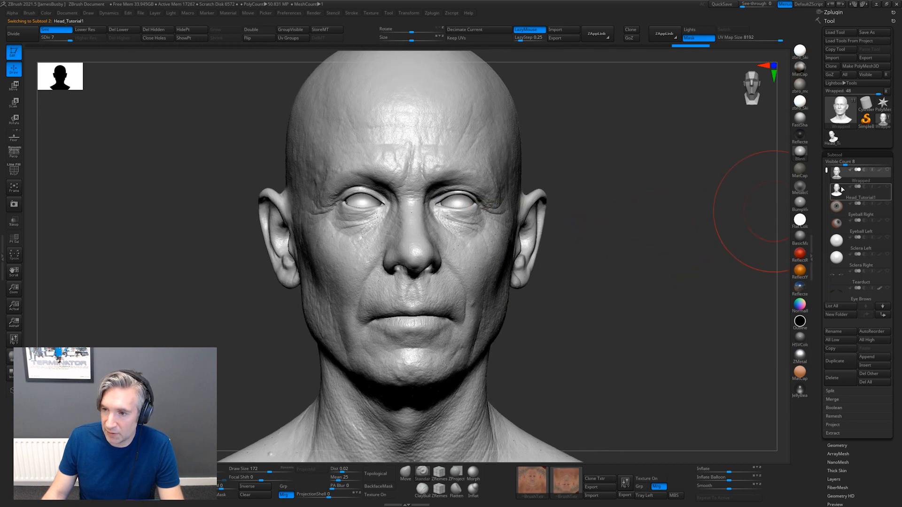
{"action": "left_click", "coordinate": [540, 219], "text": "alt"}
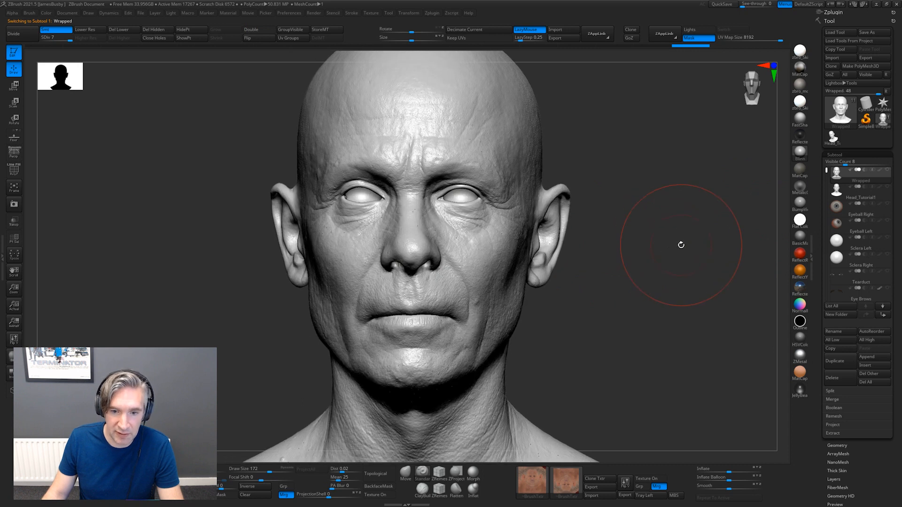
{"action": "left_click_drag", "start_coordinate": [681, 244], "coordinate": [780, 222], "text": "alt"}
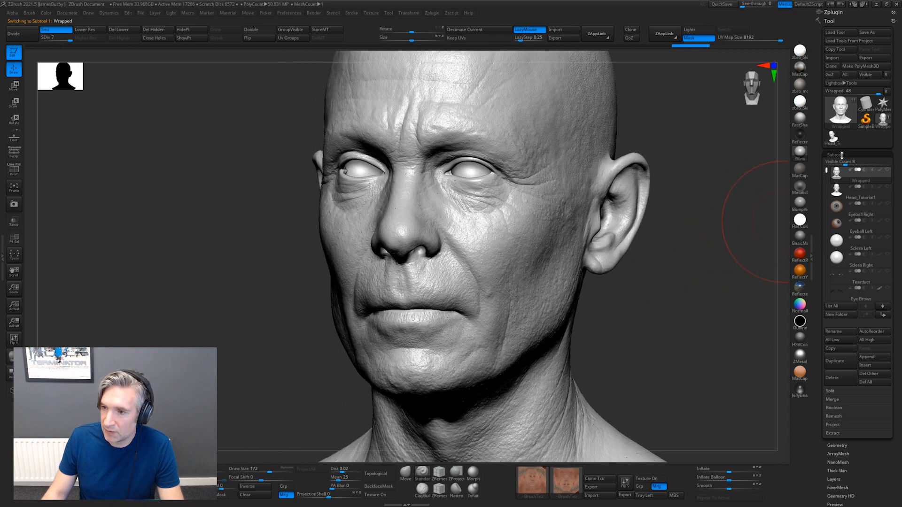
Create a new layer on the Wrapped subtool at its highest subdivision level
{"action": "left_click", "coordinate": [840, 155]}
{"action": "left_click", "coordinate": [834, 197]}
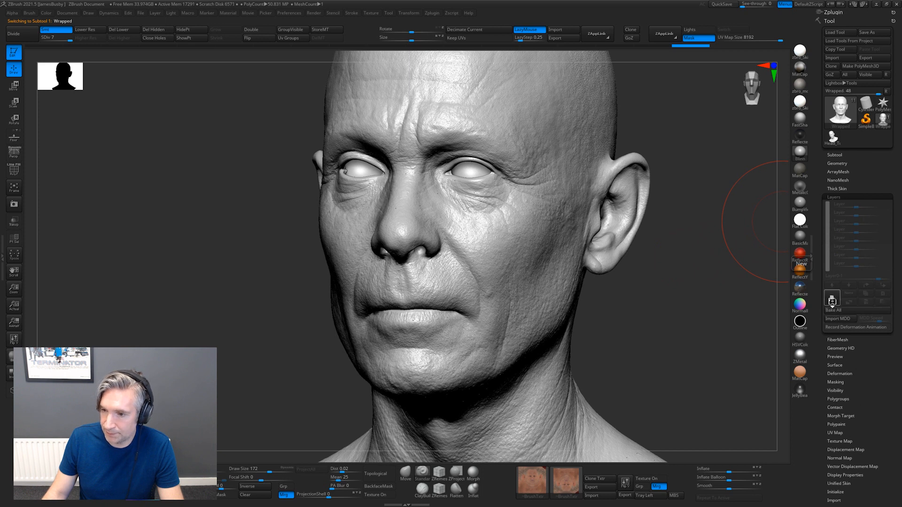
{"action": "left_click", "coordinate": [831, 301]}
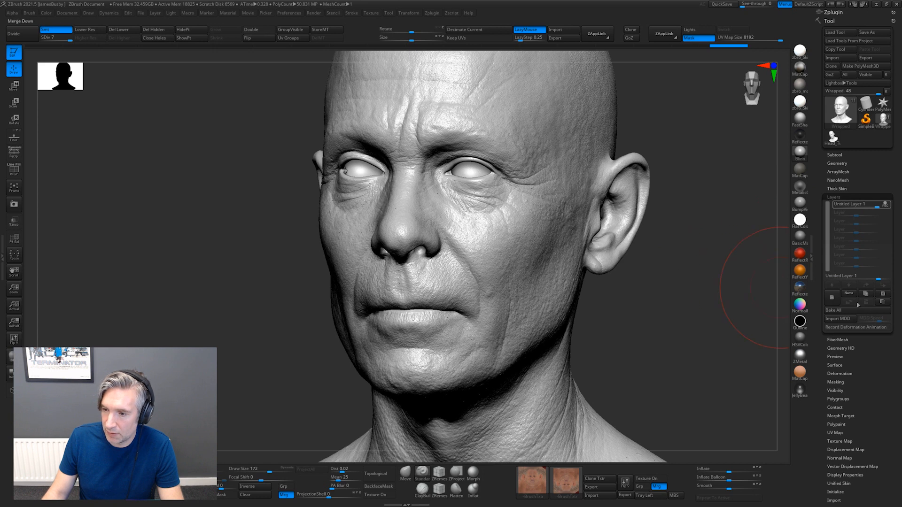
Lower the Wrapped head to subdivision level 5, set the draw size to about 396, and smooth the detail across the front of the face
{"action": "left_click_drag", "start_coordinate": [626, 258], "coordinate": [684, 268]}
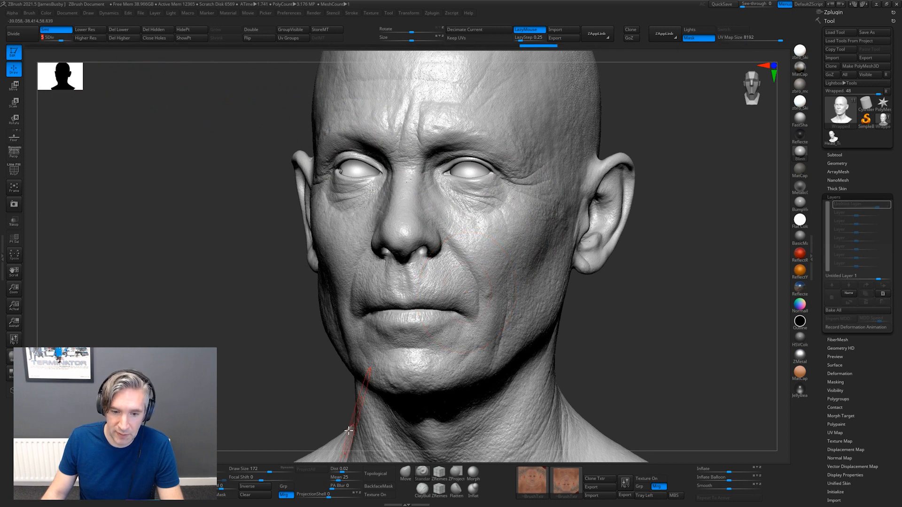
{"action": "left_click_drag", "start_coordinate": [272, 471], "coordinate": [279, 471]}
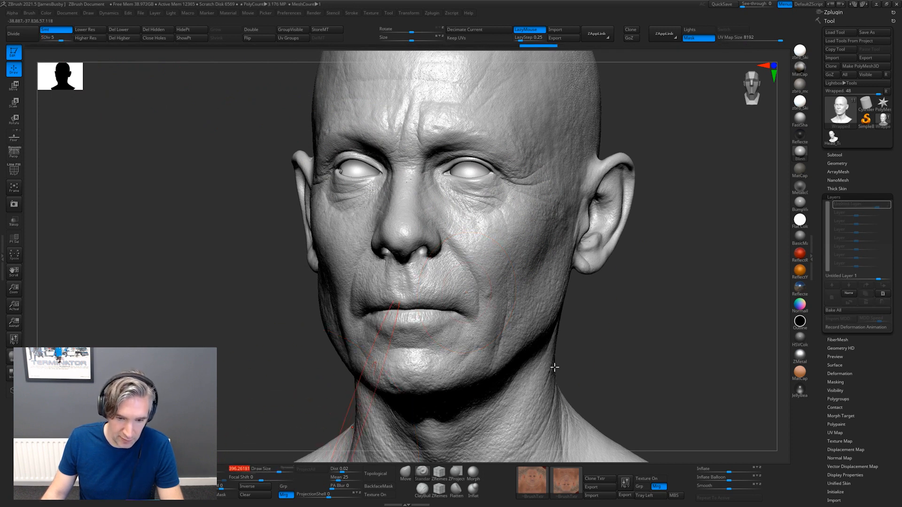
{"action": "left_click_drag", "start_coordinate": [632, 358], "coordinate": [531, 303]}
{"action": "key", "text": "shift"}
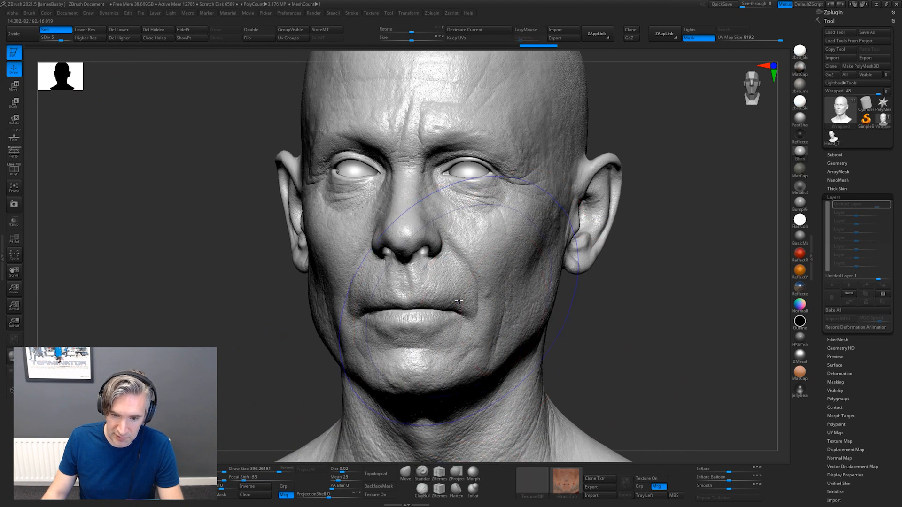
{"action": "left_click_drag", "start_coordinate": [443, 281], "coordinate": [450, 351], "text": "shift"}
{"action": "left_click_drag", "start_coordinate": [468, 182], "coordinate": [495, 134], "text": "shift"}
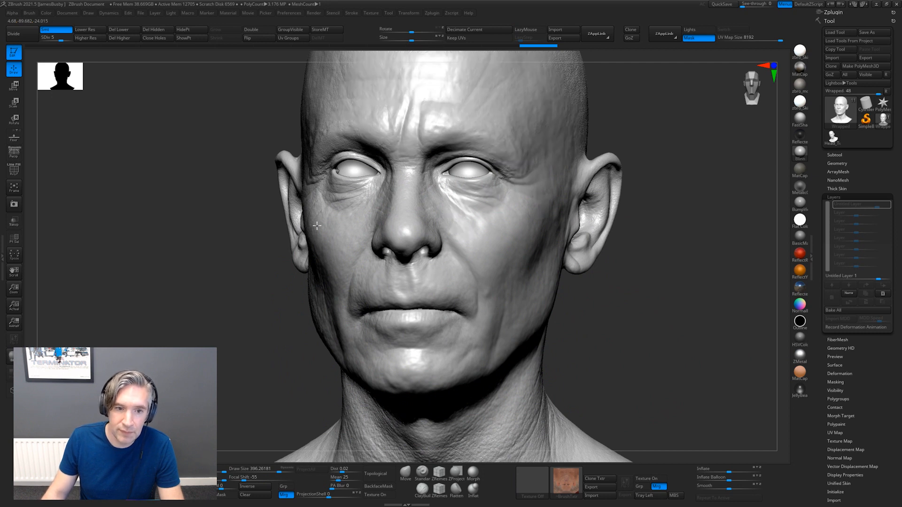
Smooth away the remaining skin detail on the sides and back of the head, the neck and the shoulders at subdivision level 5
{"action": "left_click_drag", "start_coordinate": [236, 340], "coordinate": [340, 335]}
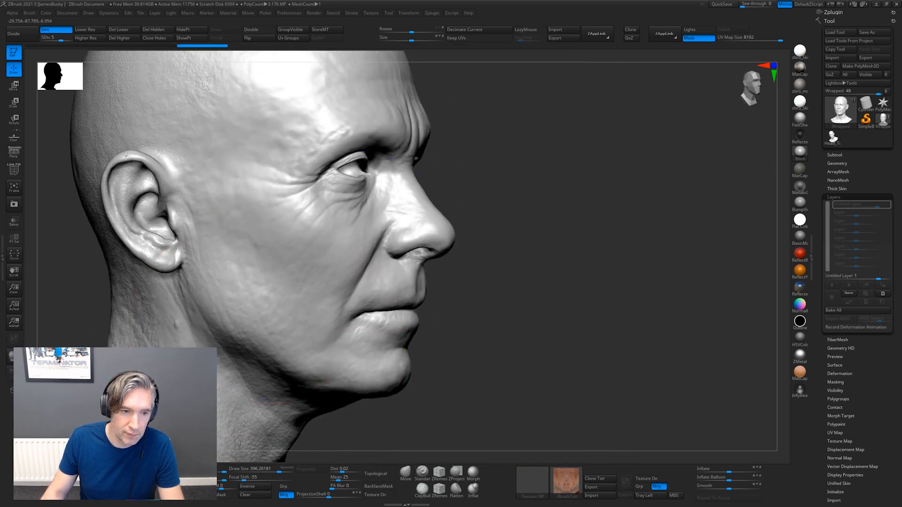
{"action": "right_click_drag", "start_coordinate": [551, 147], "coordinate": [503, 155], "text": "ctrl"}
{"action": "left_click_drag", "start_coordinate": [503, 155], "coordinate": [330, 137]}
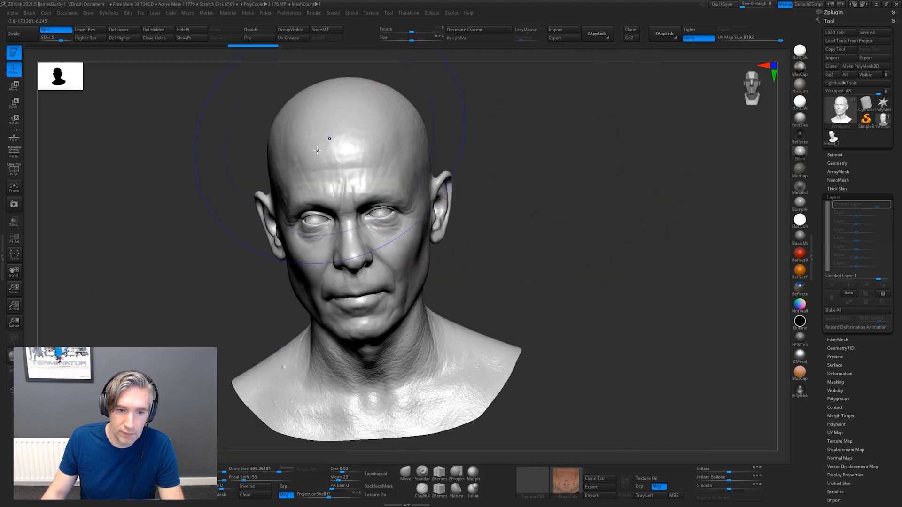
{"action": "left_click_drag", "start_coordinate": [538, 135], "coordinate": [437, 231]}
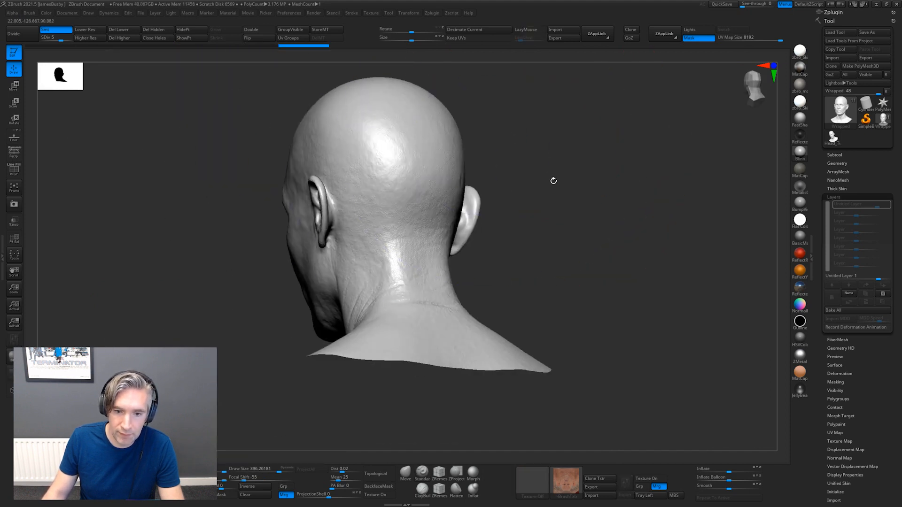
{"action": "left_click_drag", "start_coordinate": [553, 181], "coordinate": [432, 294]}
{"action": "left_click_drag", "start_coordinate": [594, 308], "coordinate": [443, 296]}
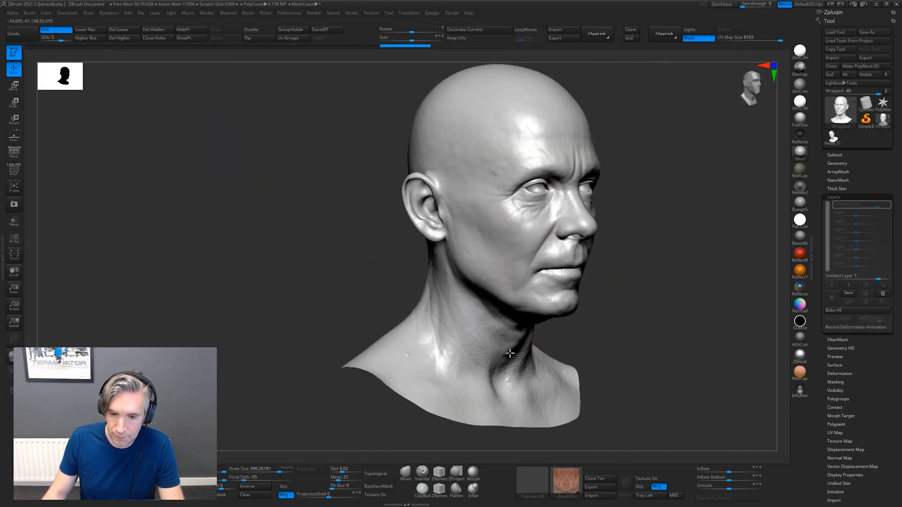
{"action": "left_click_drag", "start_coordinate": [608, 344], "coordinate": [512, 334]}
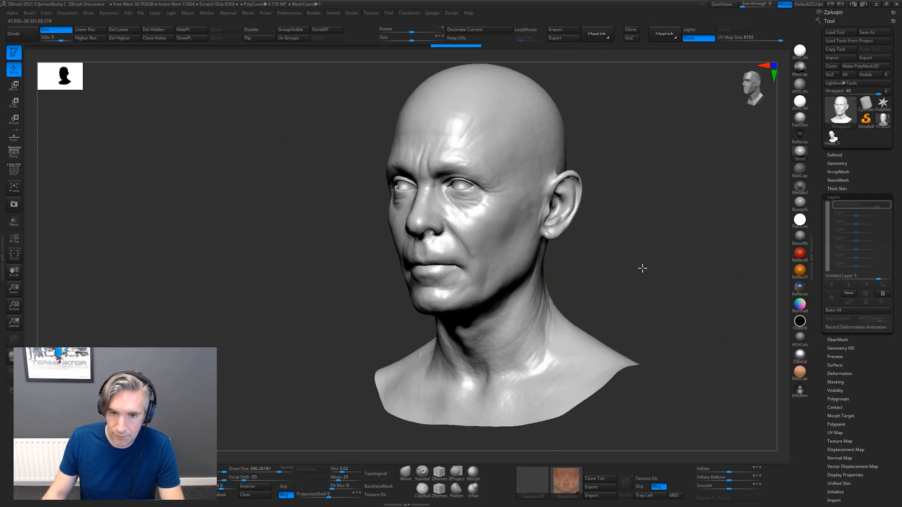
{"action": "left_click_drag", "start_coordinate": [642, 268], "coordinate": [661, 276]}
Raise the head to subdivision level 6 and smooth the finer skin detail over the face, head and neck
{"action": "key", "text": "d"}
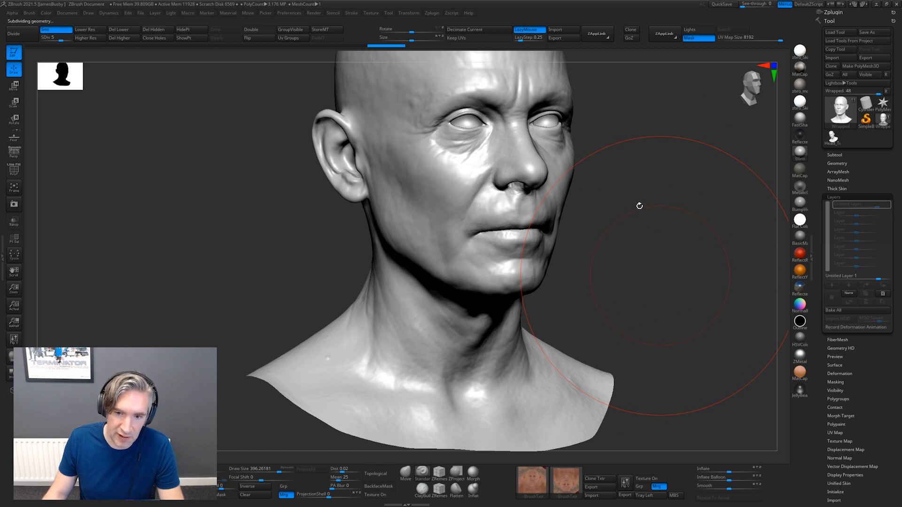
{"action": "left_click_drag", "start_coordinate": [649, 176], "coordinate": [616, 248], "text": "alt"}
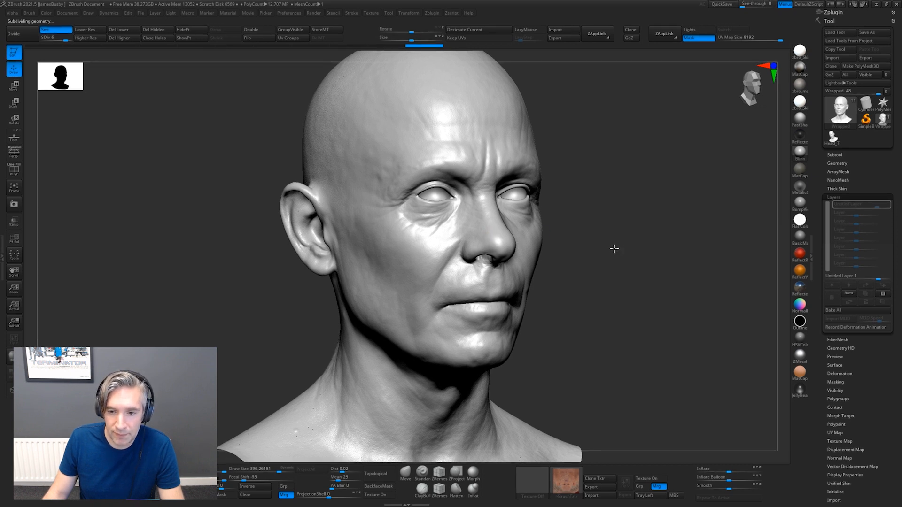
{"action": "left_click_drag", "start_coordinate": [614, 248], "coordinate": [547, 267]}
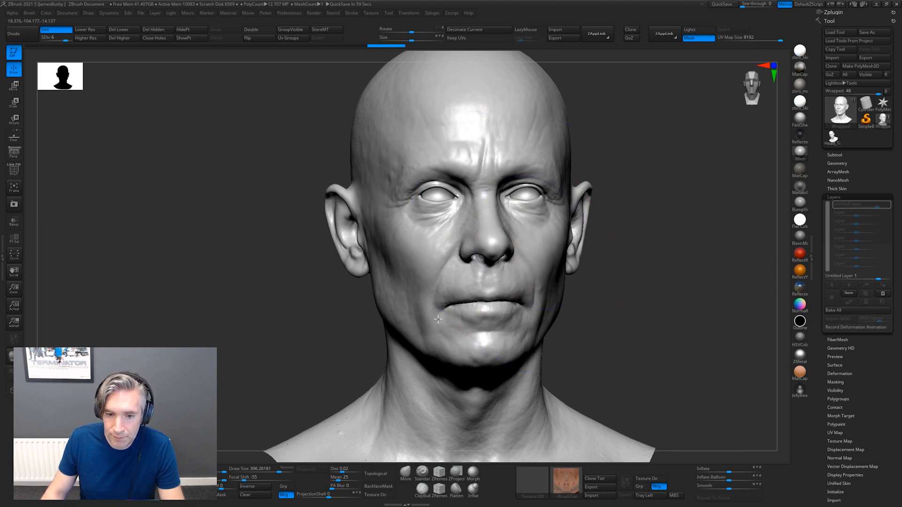
{"action": "left_click_drag", "start_coordinate": [654, 310], "coordinate": [600, 145]}
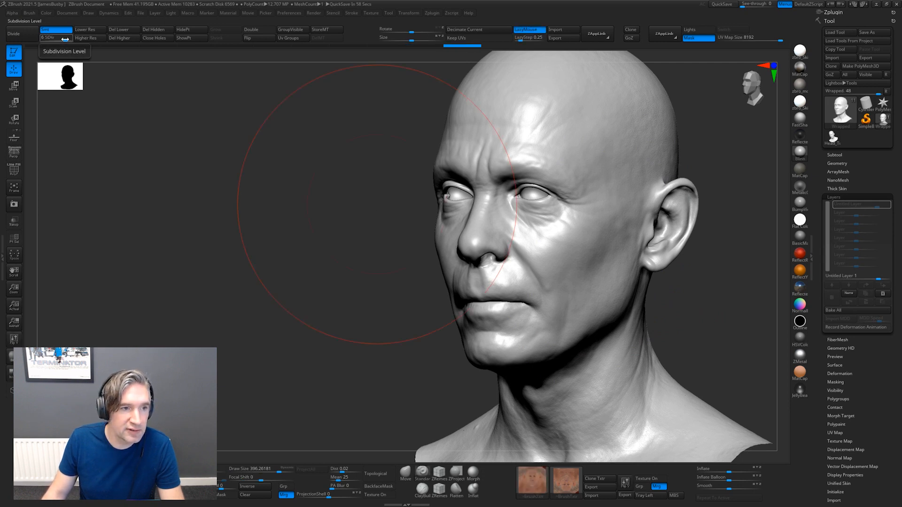
Set the subdivision level to 7 and toggle the layer's visibility to compare the smoothed head with the original detail
{"action": "left_click_drag", "start_coordinate": [65, 39], "coordinate": [75, 40]}
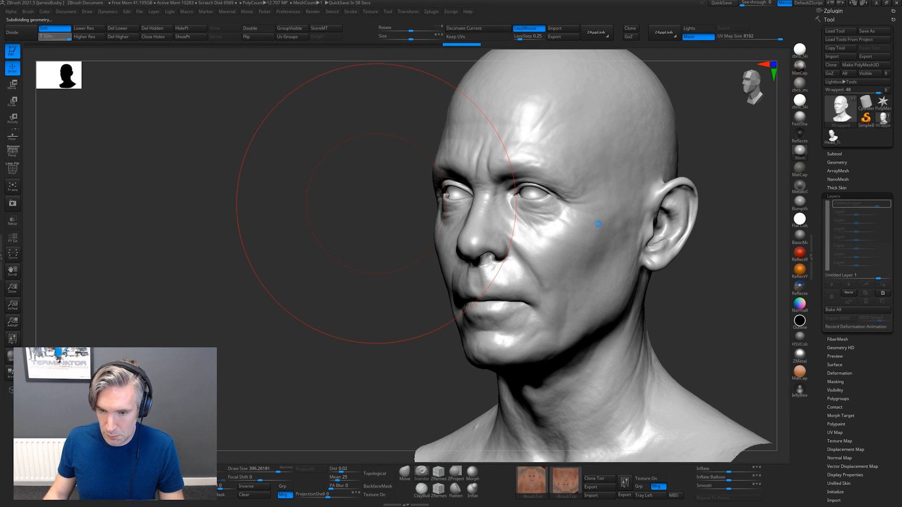
{"action": "left_click_drag", "start_coordinate": [714, 300], "coordinate": [733, 298], "text": "shift"}
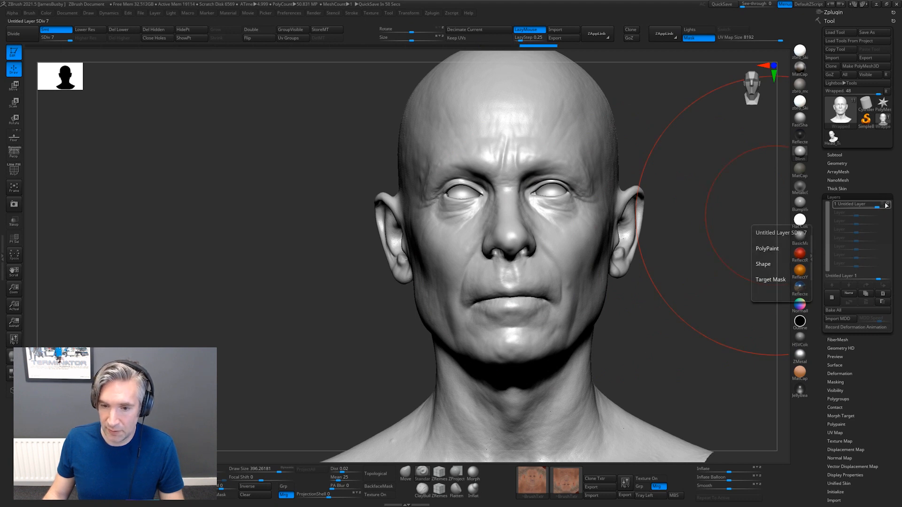
{"action": "left_click", "coordinate": [887, 205]}
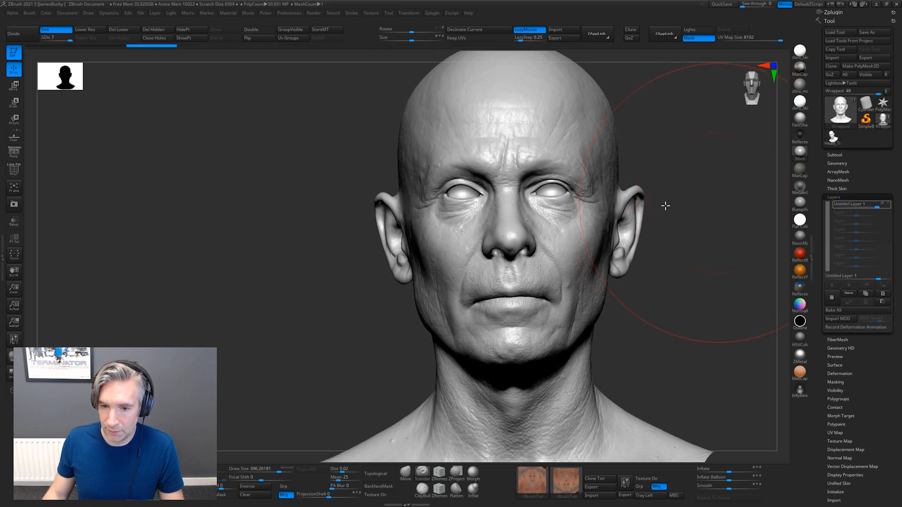
{"action": "left_click_drag", "start_coordinate": [665, 206], "coordinate": [620, 211], "text": "alt"}
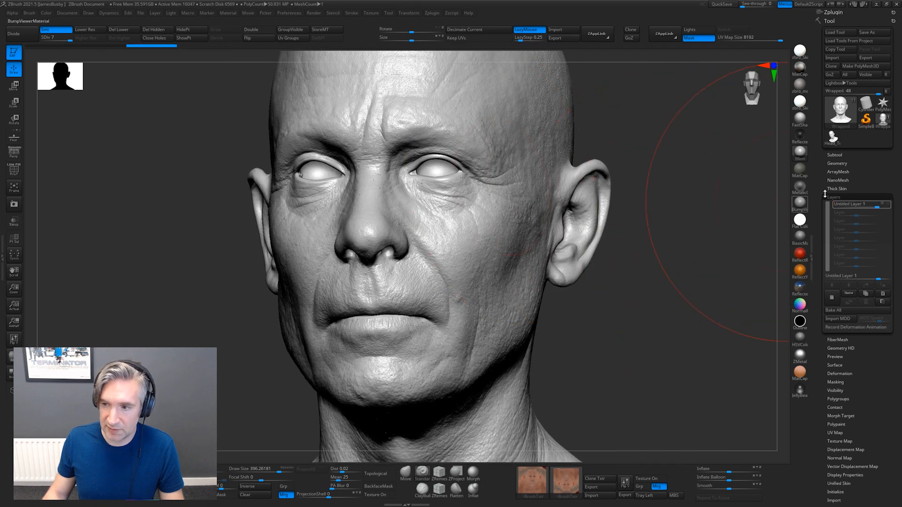
{"action": "left_click", "coordinate": [889, 206]}
{"action": "left_click_drag", "start_coordinate": [692, 171], "coordinate": [707, 182]}
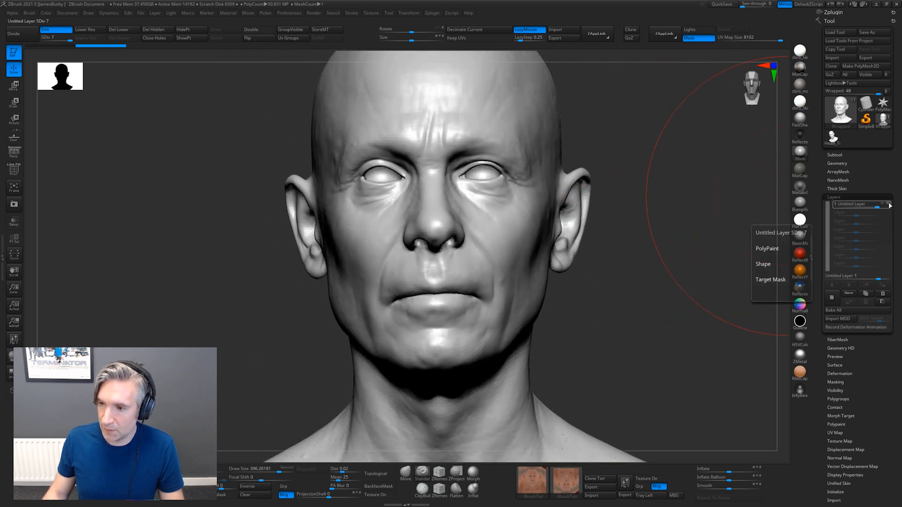
Store a morph target of the detailed head with the layer hidden, and bake the visible smoothing layer into the mesh
{"action": "left_click", "coordinate": [887, 204]}
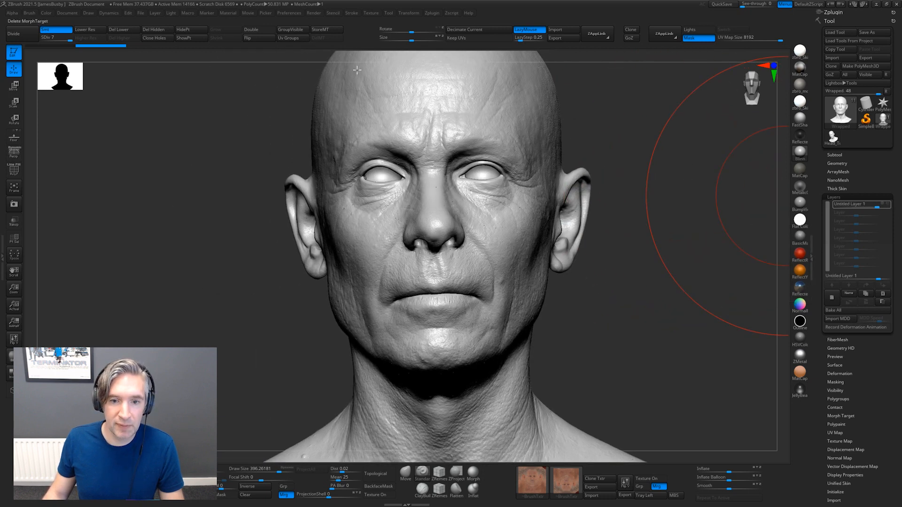
{"action": "left_click", "coordinate": [324, 31]}
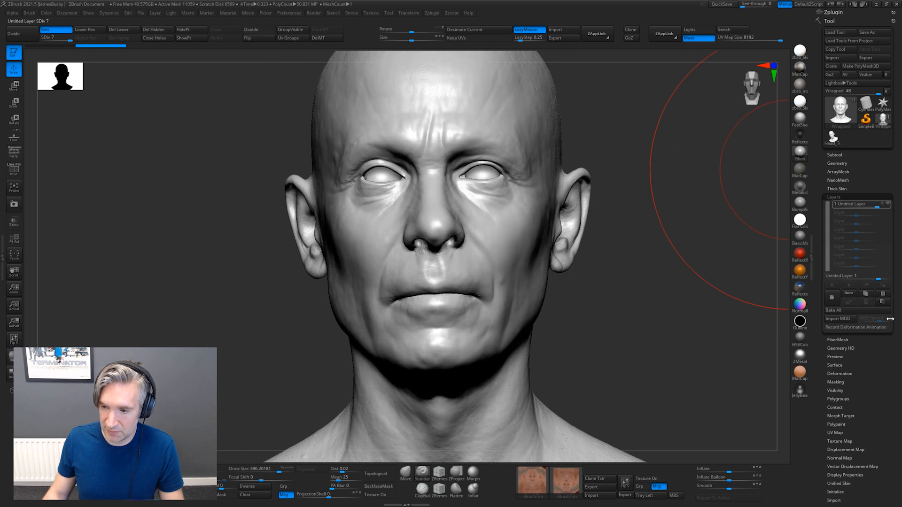
{"action": "left_click", "coordinate": [850, 310]}
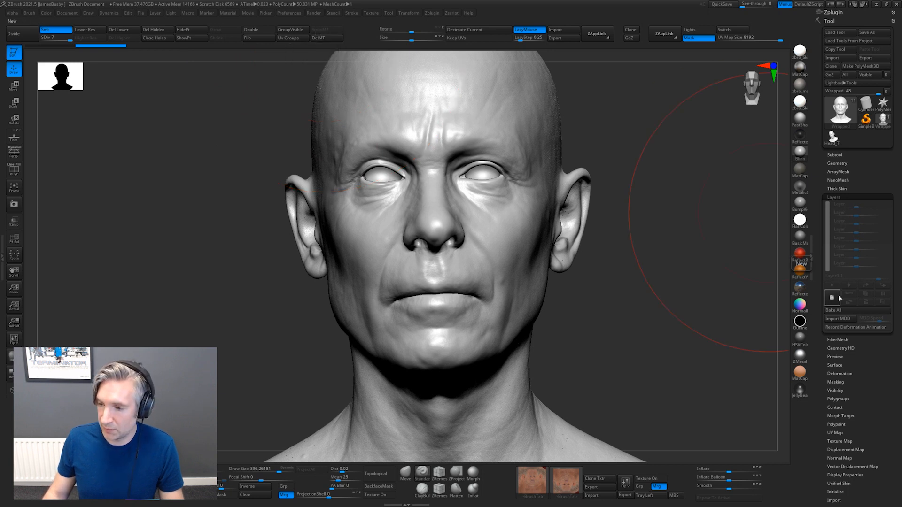
Set up a new layer holding the Wrapped head's skin detail, toggle its visibility to compare, and rename it "Skin Details"
{"action": "left_click", "coordinate": [860, 217]}
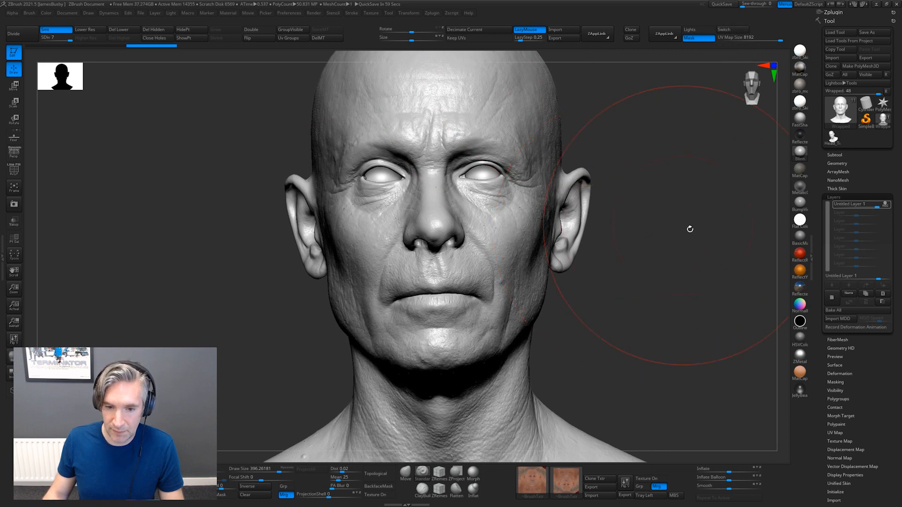
{"action": "left_click", "coordinate": [887, 204]}
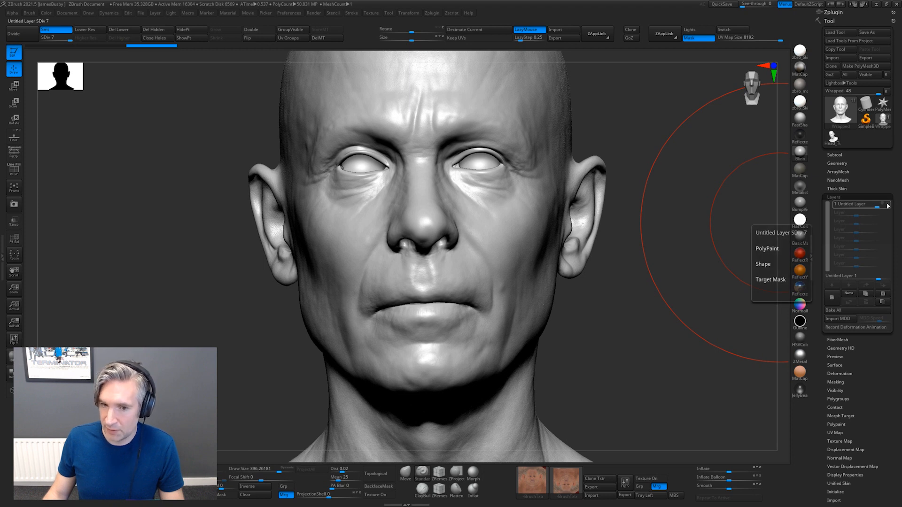
{"action": "left_click", "coordinate": [887, 205]}
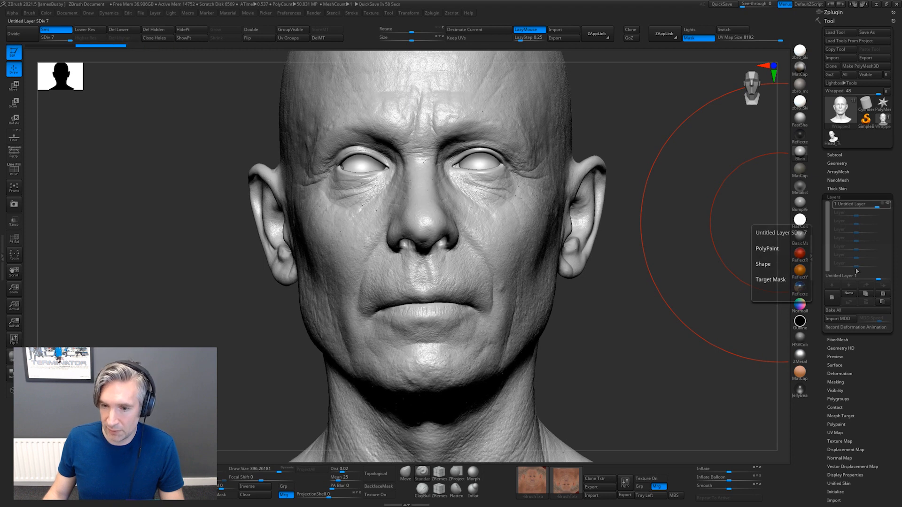
{"action": "left_click", "coordinate": [849, 295]}
{"action": "type", "text": "Skin De"}
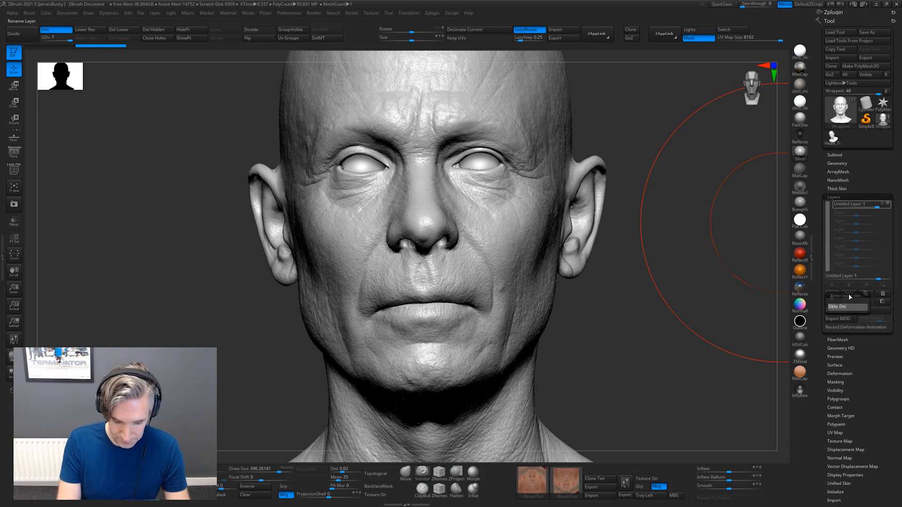
{"action": "type", "text": "tails"}
{"action": "key", "text": "Return"}
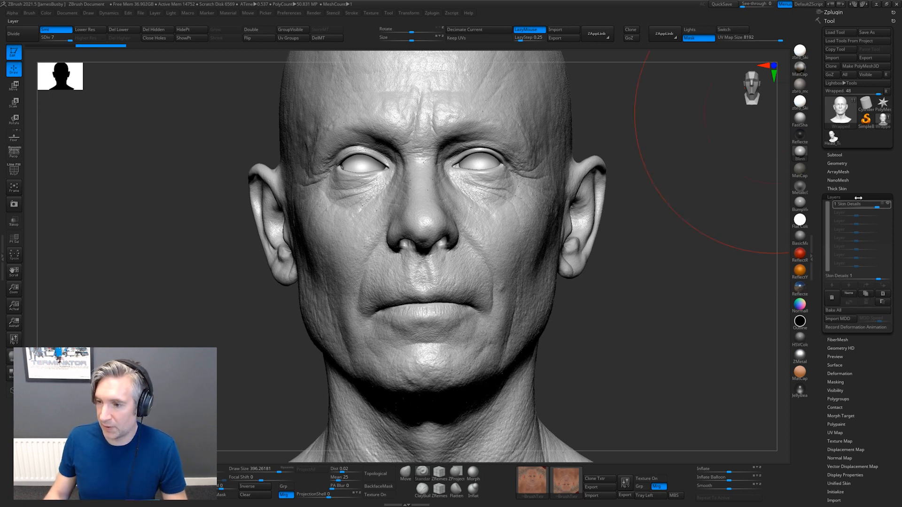
Hide the Skin Details layer, then select the Head_Tutorial1 subtool and inspect its face at subdivision level 3
{"action": "mouse_move", "coordinate": [889, 205]}
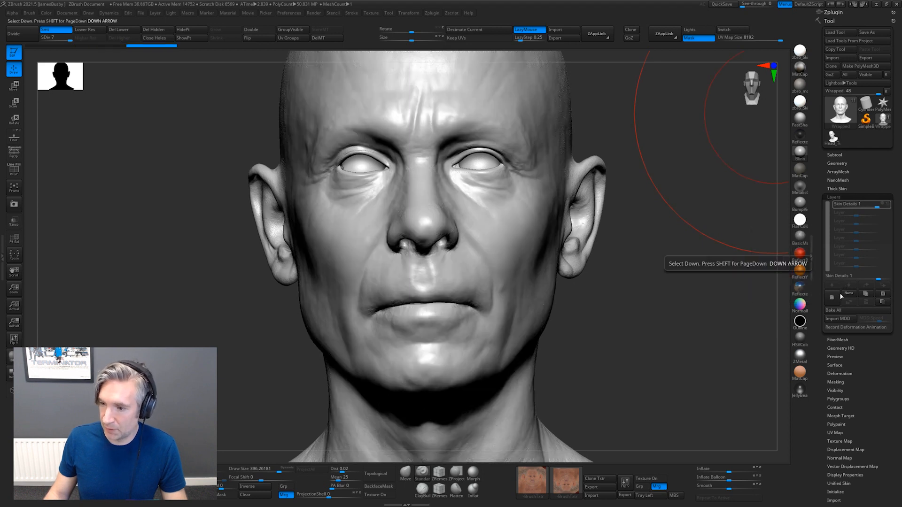
{"action": "left_click", "coordinate": [835, 155]}
{"action": "mouse_move", "coordinate": [883, 189]}
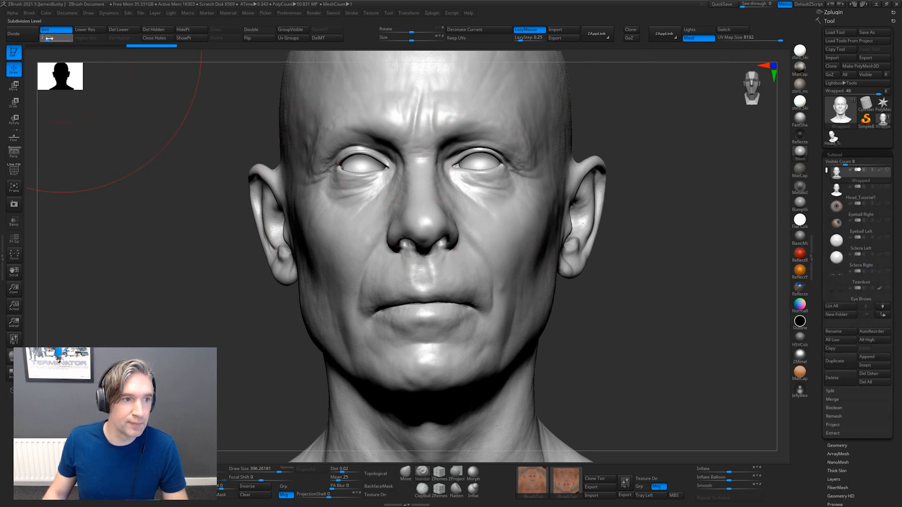
{"action": "left_click", "coordinate": [843, 188]}
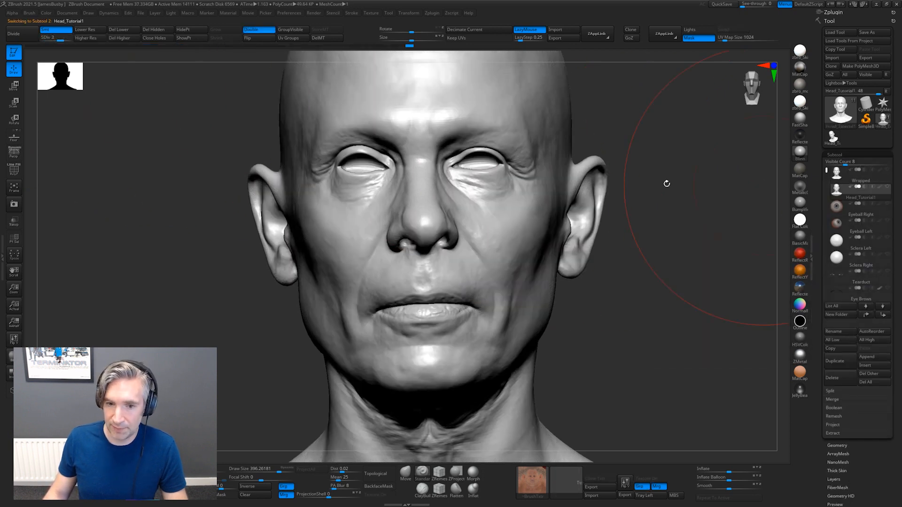
{"action": "left_click_drag", "start_coordinate": [702, 196], "coordinate": [653, 174], "text": "alt"}
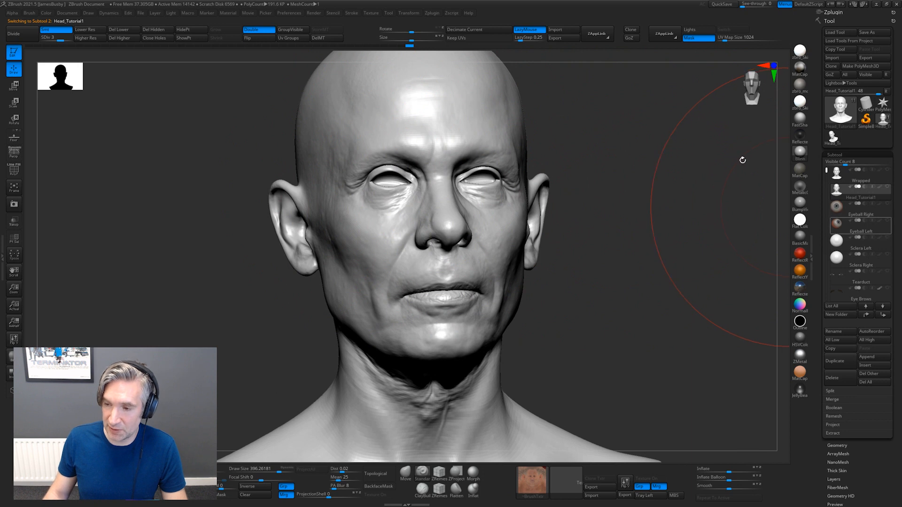
{"action": "left_click_drag", "start_coordinate": [705, 213], "coordinate": [704, 237]}
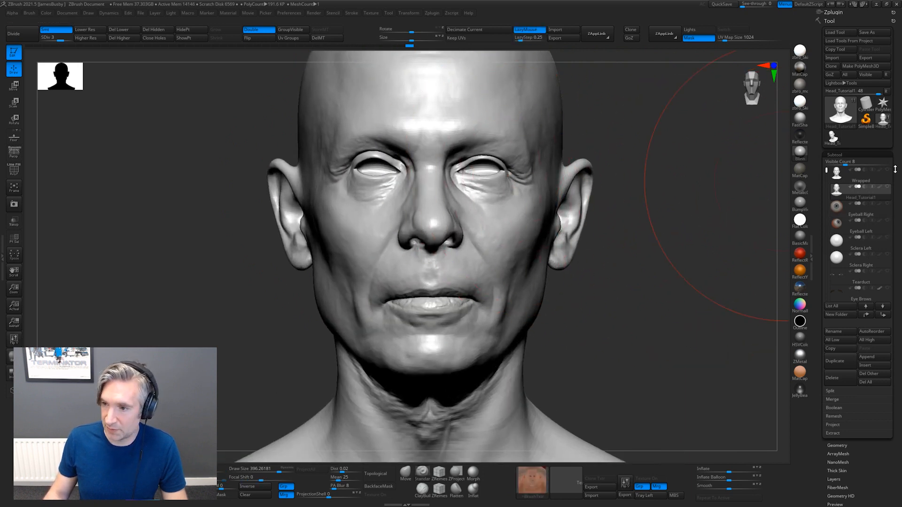
With both heads visible, project Head_Tutorial1's form onto the Wrapped subtool at subdivision level 3 using ProjectAll with Dist 0.02
{"action": "mouse_move", "coordinate": [887, 172]}
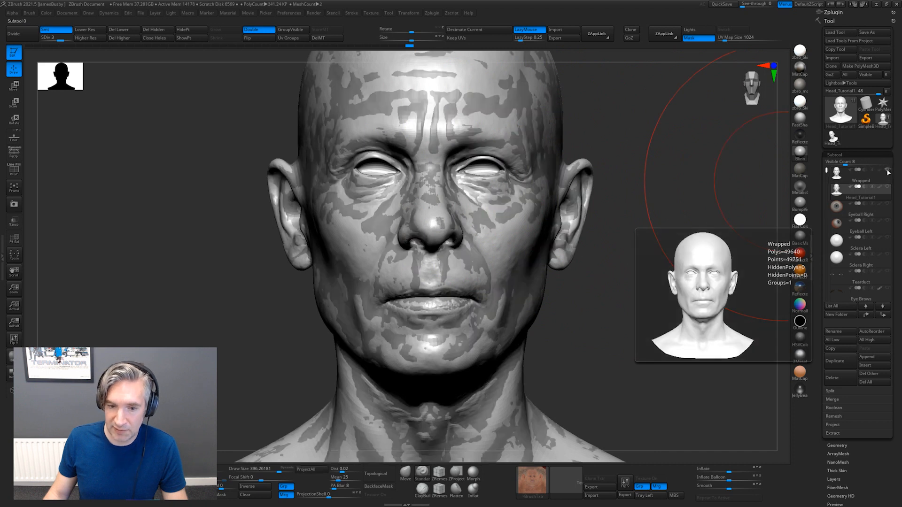
{"action": "left_click", "coordinate": [840, 175]}
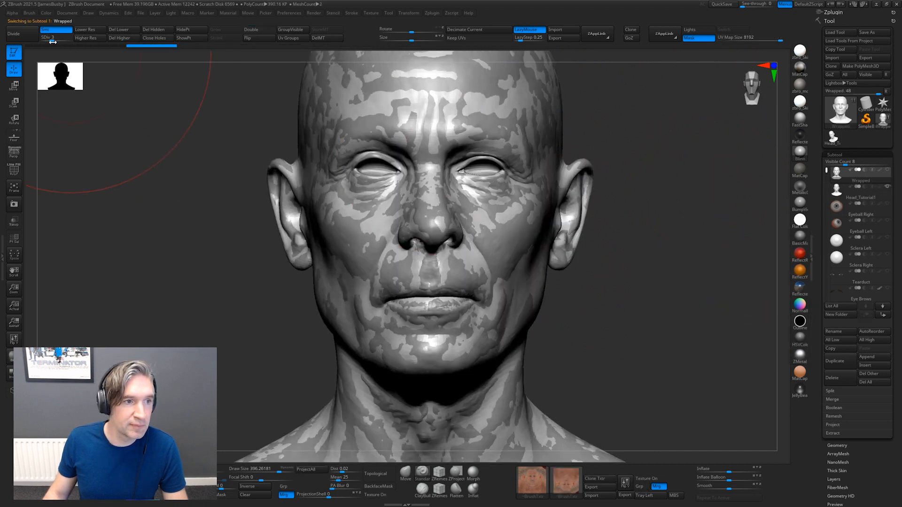
{"action": "scroll", "coordinate": [874, 412], "scroll_direction": "down", "scroll_amount": 5}
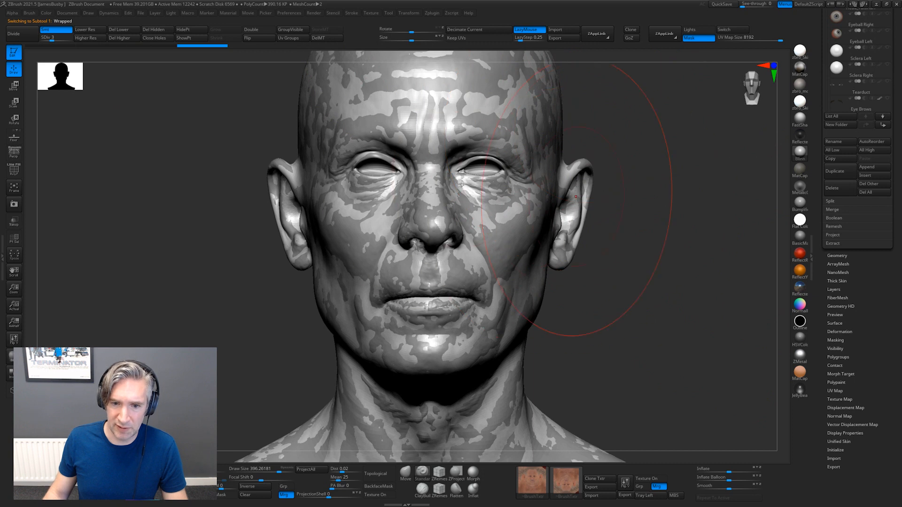
{"action": "scroll", "coordinate": [868, 386], "scroll_direction": "down", "scroll_amount": 2}
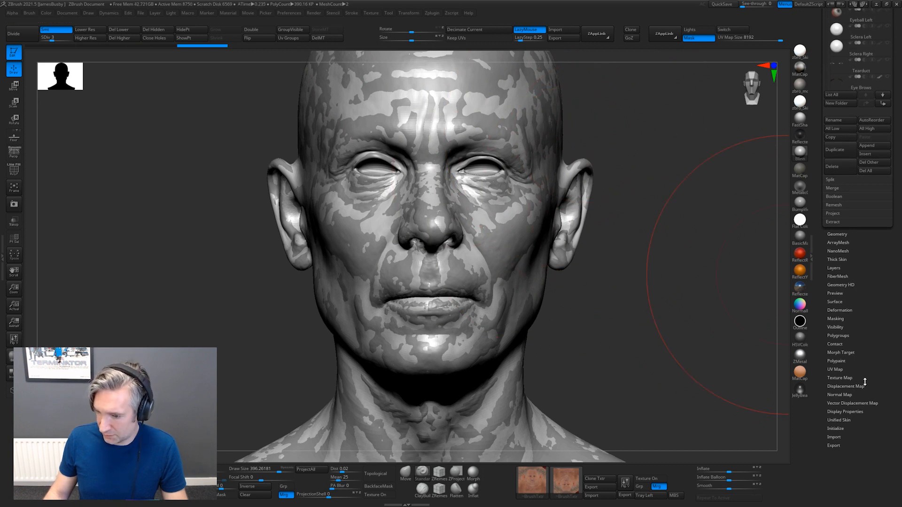
{"action": "left_click", "coordinate": [836, 214]}
{"action": "left_click", "coordinate": [840, 222]}
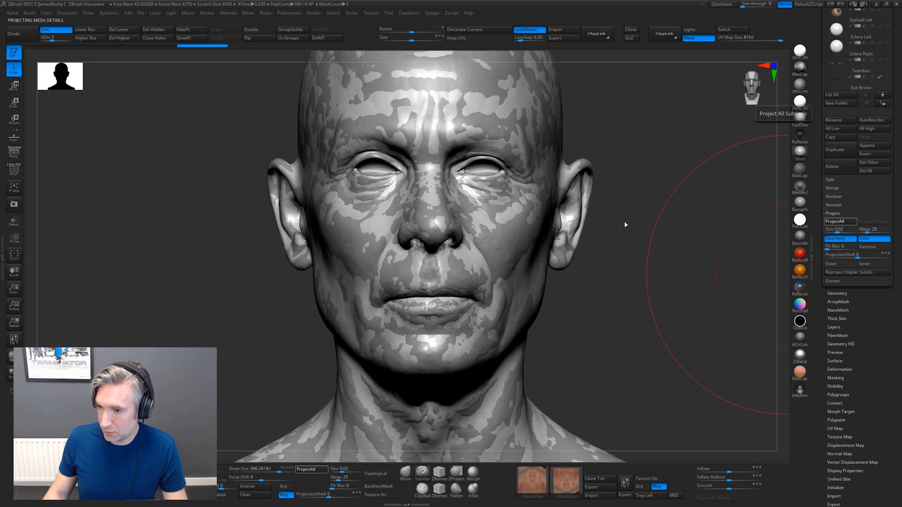
{"action": "mouse_move", "coordinate": [668, 221]}
{"action": "left_mouse_down"}
{"action": "mouse_move", "coordinate": [684, 213]}
{"action": "mouse_move", "coordinate": [652, 225]}
{"action": "mouse_move", "coordinate": [642, 213]}
{"action": "mouse_move", "coordinate": [667, 215]}
{"action": "left_mouse_up"}
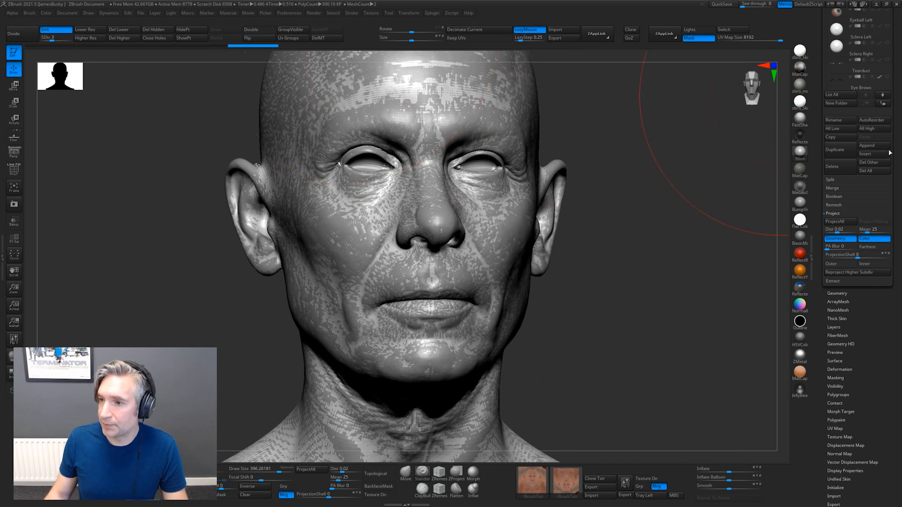
Hide the overlapping Head_Tutorial1 head and switch between both subtools to compare it with the projected Wrapped head
{"action": "left_click_drag", "start_coordinate": [897, 175], "coordinate": [898, 327]}
{"action": "left_click", "coordinate": [888, 127]}
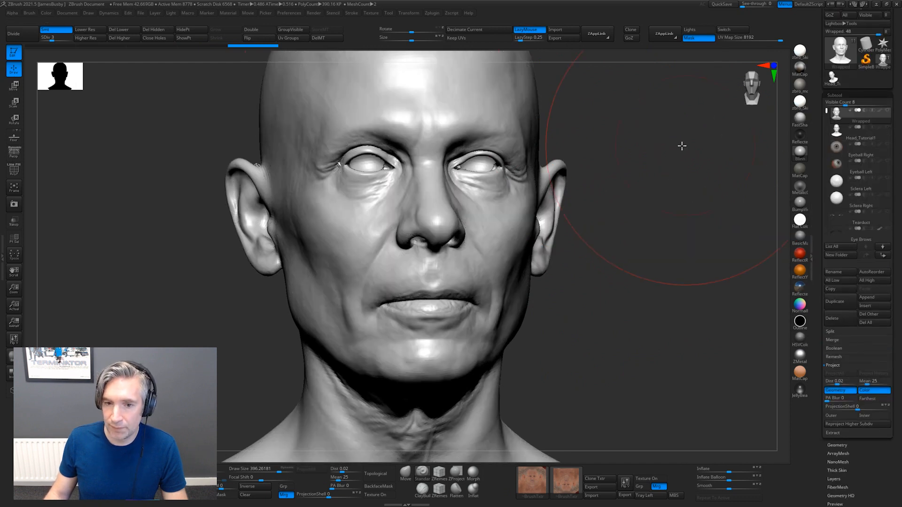
{"action": "left_click_drag", "start_coordinate": [681, 145], "coordinate": [699, 142]}
{"action": "left_click", "coordinate": [887, 128]}
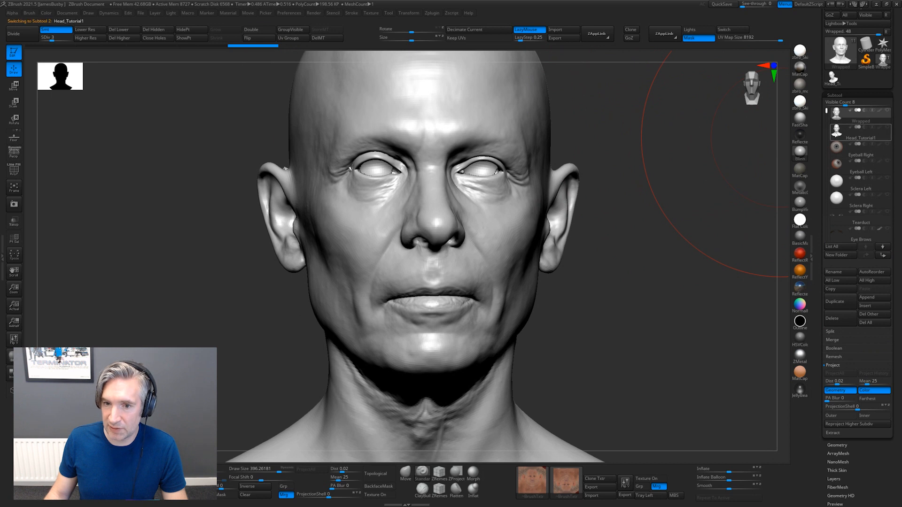
{"action": "left_click", "coordinate": [827, 125]}
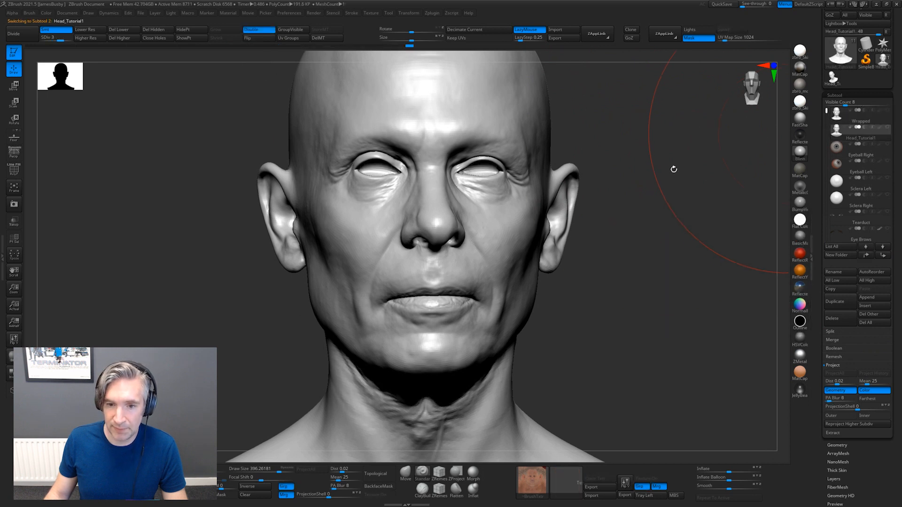
{"action": "left_click", "coordinate": [831, 116]}
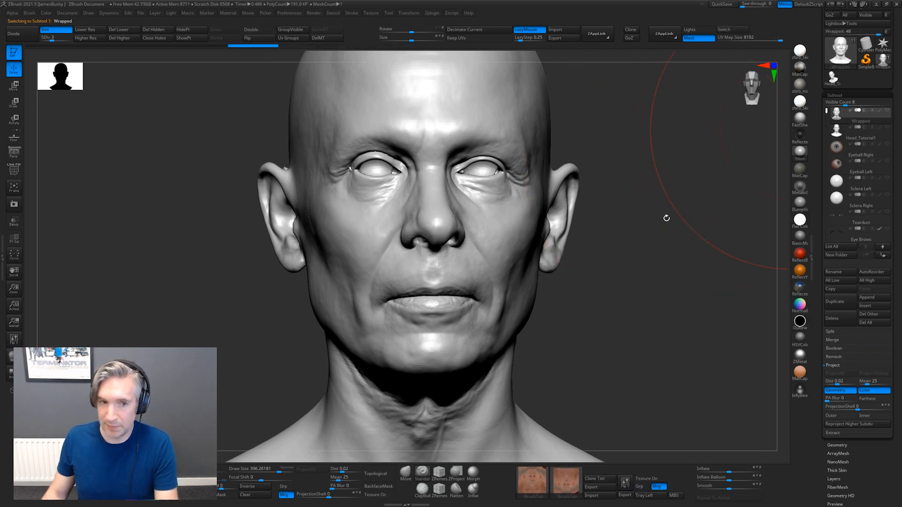
Choose the Morph brush and reduce its draw size to about 61 for work around the eyes
{"action": "key", "text": "bracketleft"}
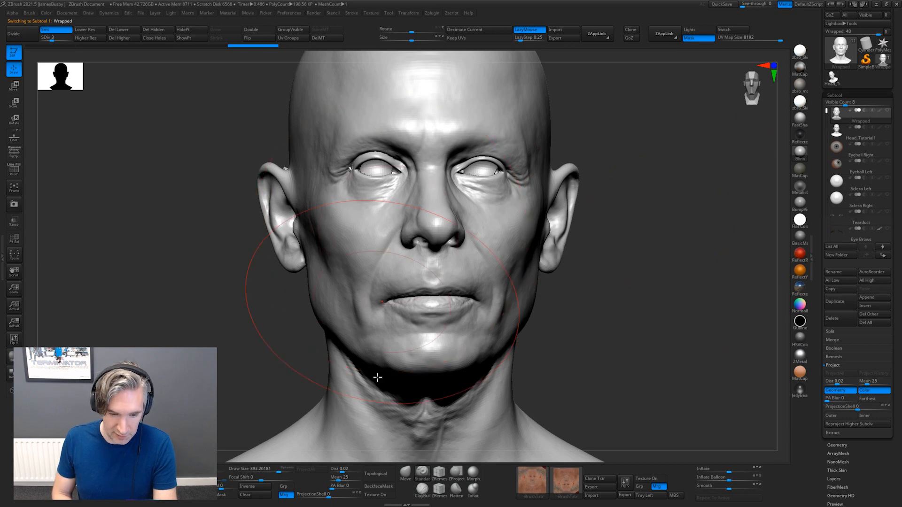
{"action": "left_click", "coordinate": [472, 472]}
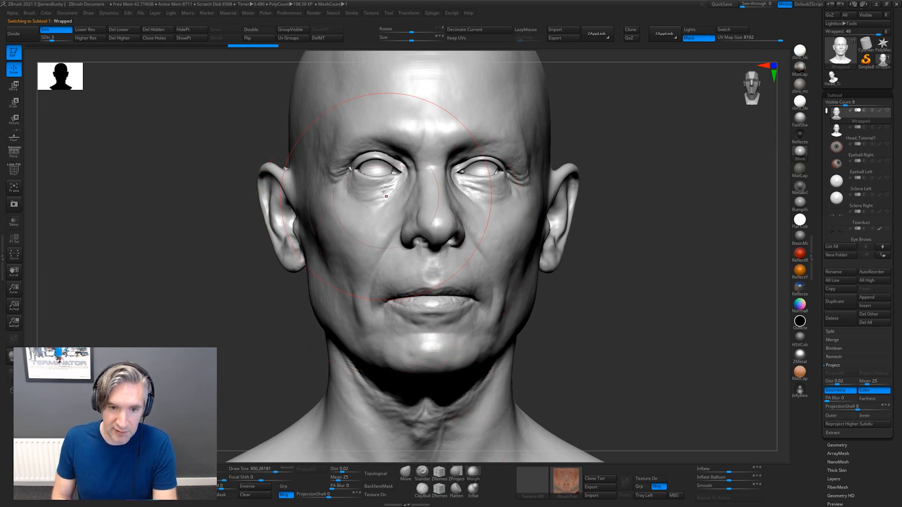
{"action": "key", "text": "bracketleft"}
{"action": "mouse_move", "coordinate": [259, 470]}
{"action": "left_mouse_down"}
{"action": "mouse_move", "coordinate": [251, 470]}
{"action": "mouse_move", "coordinate": [260, 470]}
{"action": "left_mouse_up"}
{"action": "left_click_drag", "start_coordinate": [543, 307], "coordinate": [680, 270]}
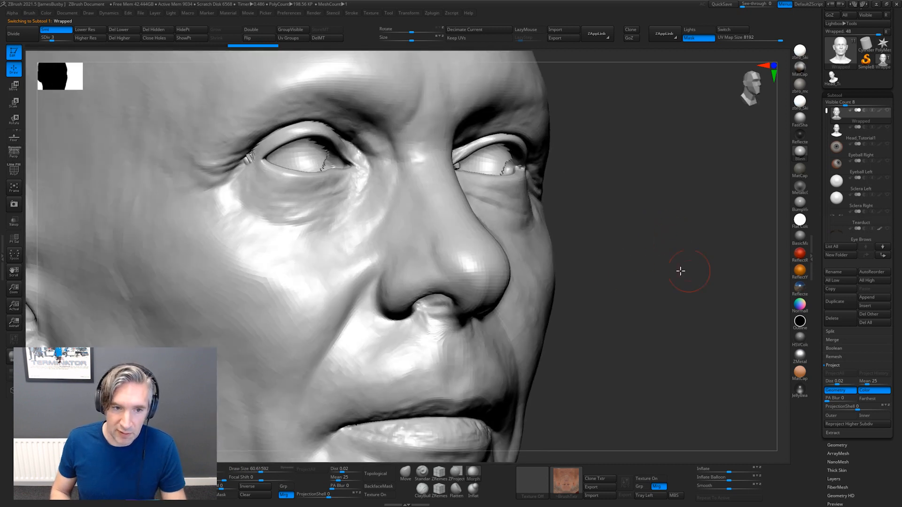
Isolate the eyelids and eyeball of the first eye, enable double-sided display and grow the visible region three times
{"action": "left_click_drag", "start_coordinate": [339, 92], "coordinate": [223, 215], "text": "ctrl+shift"}
{"action": "left_click_drag", "start_coordinate": [444, 171], "coordinate": [371, 153]}
{"action": "left_click", "coordinate": [263, 32]}
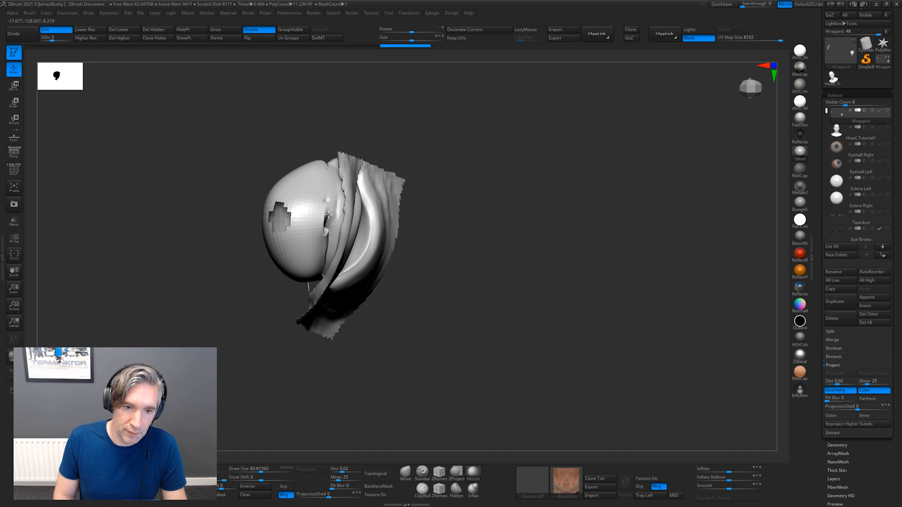
{"action": "key", "text": "ctrl+shift+x"}
{"action": "key", "text": "ctrl+shift+x"}
{"action": "key", "text": "ctrl+shift+x"}
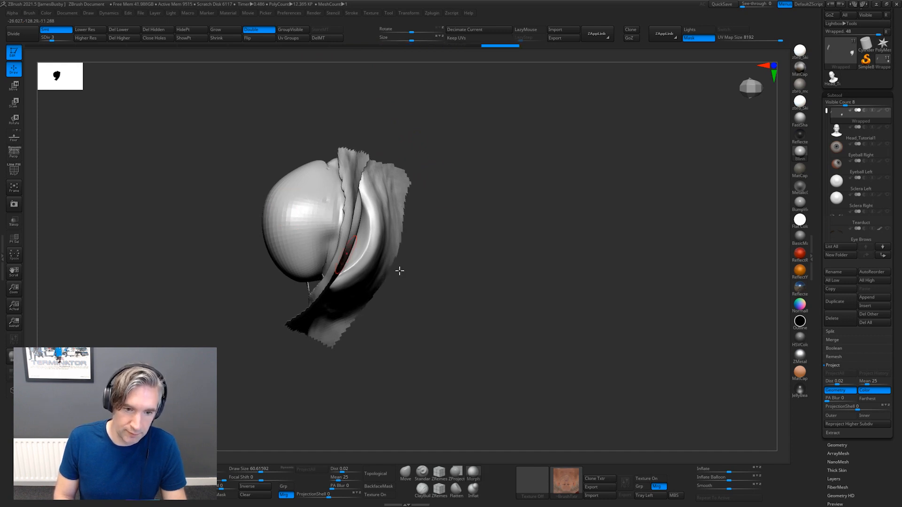
Brush away the projection errors on the first eyeball and the inner side of its eyelids with the Morph brush
{"action": "left_click_drag", "start_coordinate": [399, 268], "coordinate": [303, 273]}
{"action": "mouse_move", "coordinate": [388, 207]}
{"action": "left_mouse_down"}
{"action": "mouse_move", "coordinate": [445, 149]}
{"action": "mouse_move", "coordinate": [436, 141]}
{"action": "left_mouse_up"}
{"action": "mouse_move", "coordinate": [226, 232]}
{"action": "left_mouse_down"}
{"action": "mouse_move", "coordinate": [240, 244]}
{"action": "mouse_move", "coordinate": [235, 232]}
{"action": "left_mouse_up"}
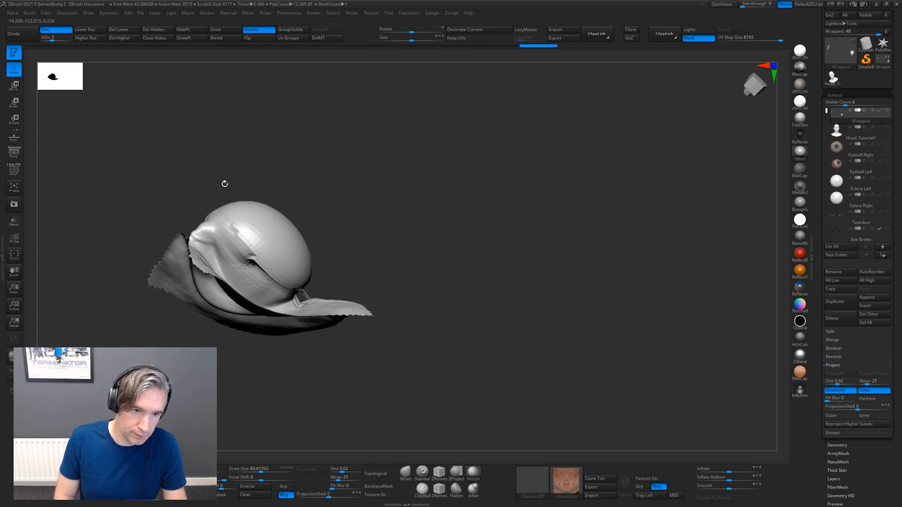
{"action": "left_click_drag", "start_coordinate": [223, 184], "coordinate": [204, 217]}
{"action": "mouse_move", "coordinate": [302, 201]}
{"action": "left_mouse_down"}
{"action": "mouse_move", "coordinate": [266, 258]}
{"action": "mouse_move", "coordinate": [292, 277]}
{"action": "mouse_move", "coordinate": [303, 272]}
{"action": "left_mouse_up"}
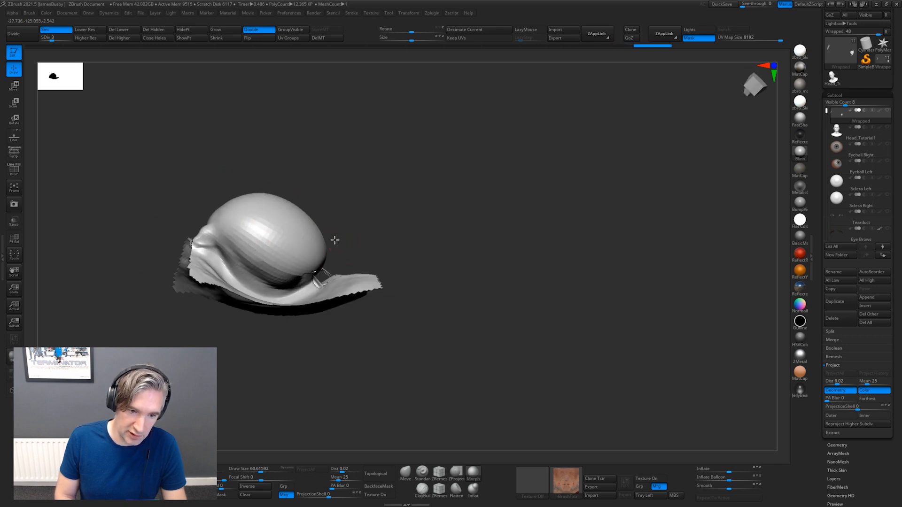
{"action": "left_click_drag", "start_coordinate": [334, 240], "coordinate": [318, 267]}
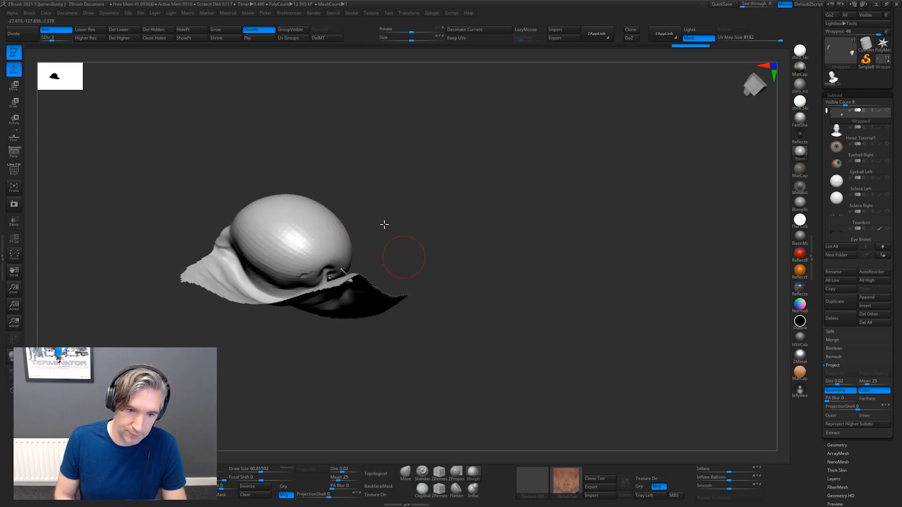
{"action": "left_click_drag", "start_coordinate": [407, 255], "coordinate": [322, 223]}
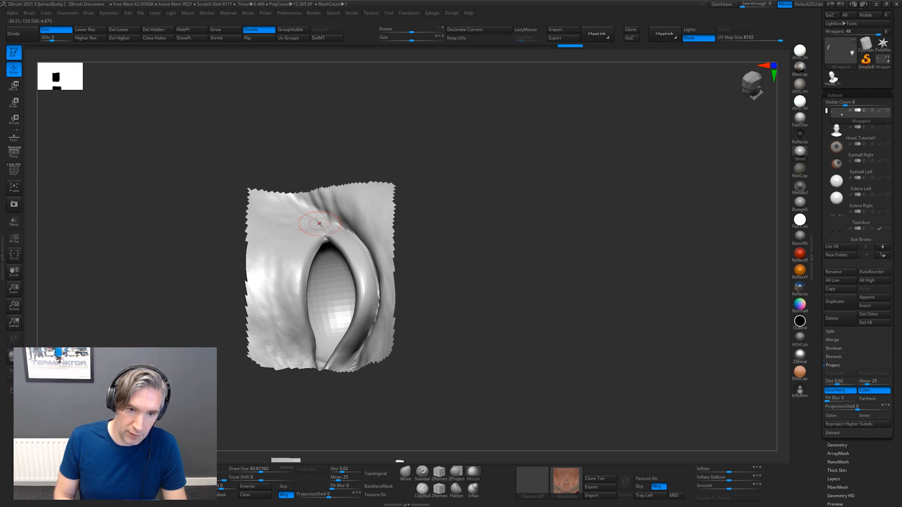
Restore and smooth the distorted skin at the corner of the first eye's lids
{"action": "right_click_drag", "start_coordinate": [325, 236], "coordinate": [347, 239]}
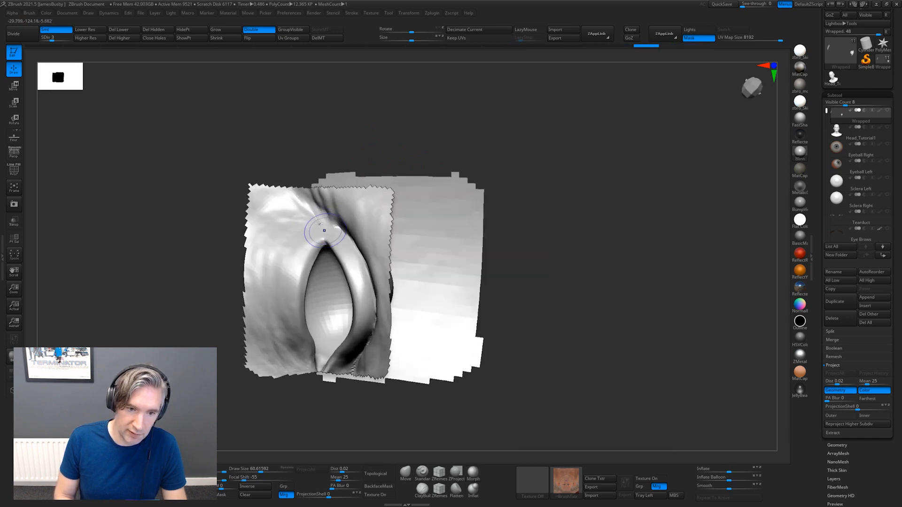
{"action": "left_click_drag", "start_coordinate": [319, 223], "coordinate": [325, 235], "text": "shift"}
{"action": "right_click_drag", "start_coordinate": [346, 190], "coordinate": [380, 289]}
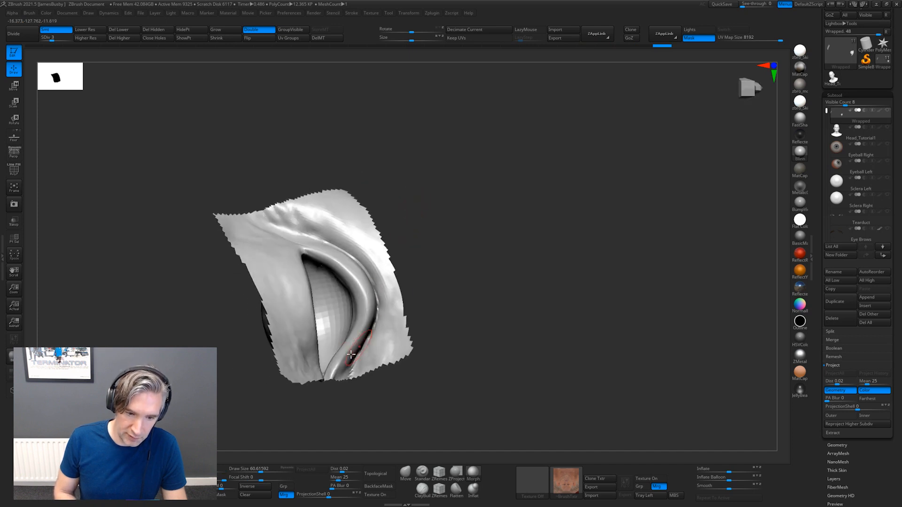
{"action": "mouse_move", "coordinate": [445, 243]}
{"action": "right_mouse_down"}
{"action": "mouse_move", "coordinate": [419, 233]}
{"action": "mouse_move", "coordinate": [401, 201]}
{"action": "mouse_move", "coordinate": [421, 214]}
{"action": "mouse_move", "coordinate": [382, 235]}
{"action": "mouse_move", "coordinate": [437, 231]}
{"action": "right_mouse_up"}
Unhide the whole head and isolate the eyelids and eyeball of the second eye
{"action": "left_click", "coordinate": [446, 233], "text": "ctrl+shift"}
{"action": "right_click_drag", "start_coordinate": [728, 345], "coordinate": [574, 163]}
{"action": "right_click_drag", "start_coordinate": [652, 199], "coordinate": [661, 403], "text": "alt"}
{"action": "left_click_drag", "start_coordinate": [489, 126], "coordinate": [434, 214], "text": "ctrl+shift"}
{"action": "right_click_drag", "start_coordinate": [552, 180], "coordinate": [481, 135]}
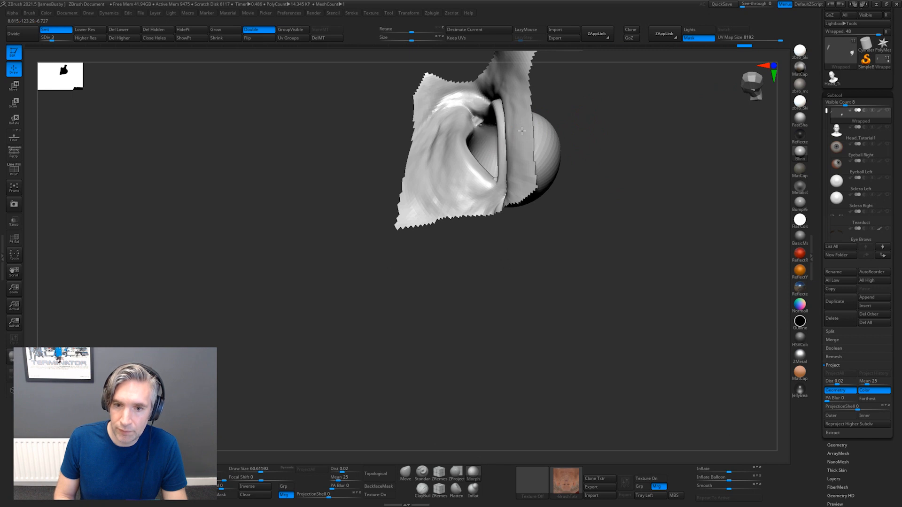
Brush away the projection errors on the second eye's eyelids and eyeball, and unhide the whole head
{"action": "mouse_move", "coordinate": [521, 130]}
{"action": "right_mouse_down"}
{"action": "mouse_move", "coordinate": [566, 145]}
{"action": "mouse_move", "coordinate": [457, 184]}
{"action": "mouse_move", "coordinate": [483, 201]}
{"action": "right_mouse_up"}
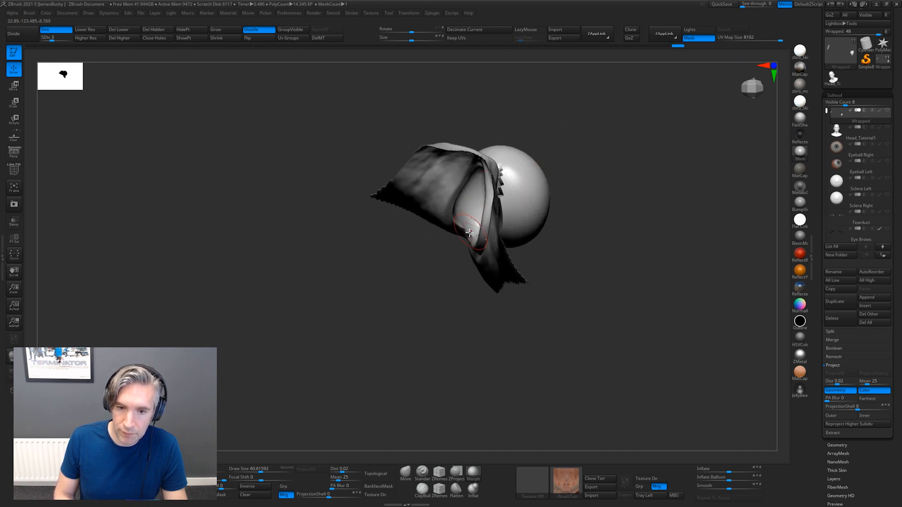
{"action": "mouse_move", "coordinate": [458, 270]}
{"action": "right_mouse_down"}
{"action": "mouse_move", "coordinate": [518, 272]}
{"action": "mouse_move", "coordinate": [454, 260]}
{"action": "right_mouse_up"}
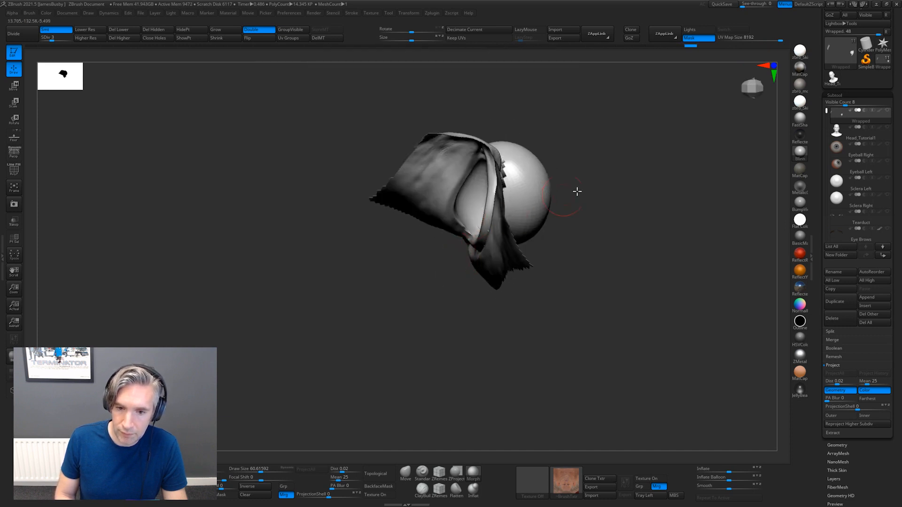
{"action": "right_click_drag", "start_coordinate": [577, 191], "coordinate": [498, 236]}
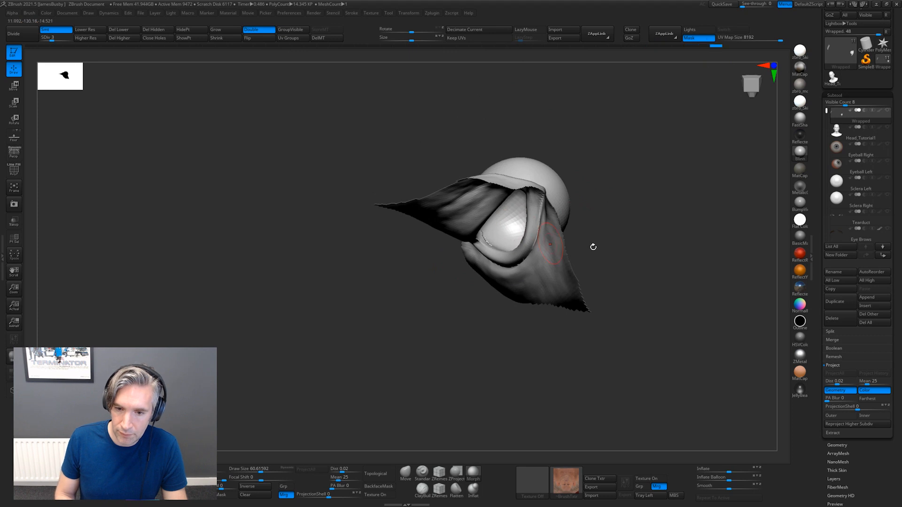
{"action": "right_click_drag", "start_coordinate": [593, 247], "coordinate": [684, 110]}
{"action": "left_click", "coordinate": [684, 110], "text": "ctrl+shift"}
{"action": "key", "text": "f"}
{"action": "right_click_drag", "start_coordinate": [650, 151], "coordinate": [735, 207]}
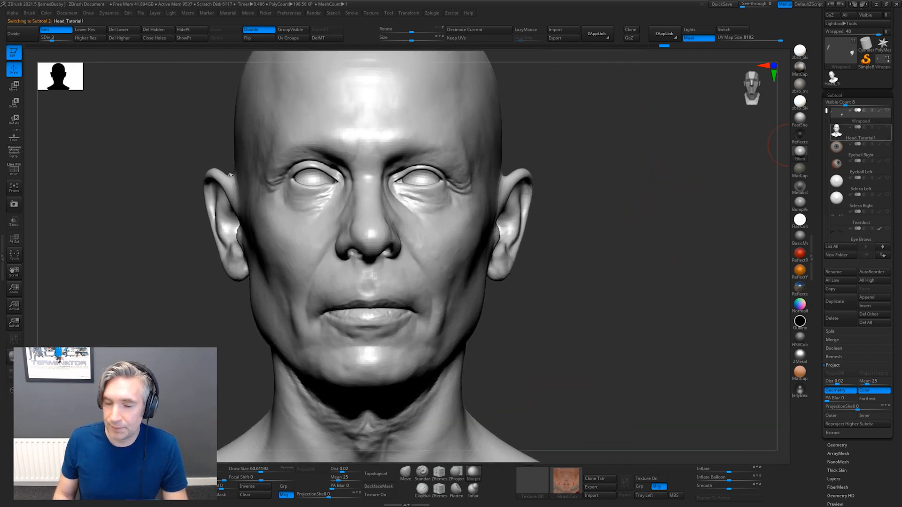
Compare the Wrapped head with Head_Tutorial1 from the front by selecting each subtool in turn
{"action": "left_click", "coordinate": [837, 118]}
{"action": "left_click", "coordinate": [836, 134]}
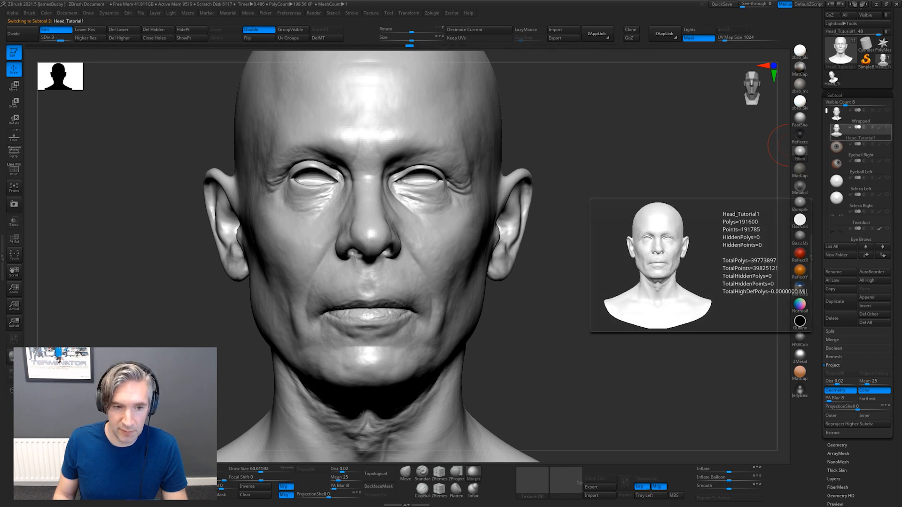
{"action": "left_click", "coordinate": [837, 118]}
Show Head_Tutorial1 alongside Wrapped and project its form onto the skin around the ear with the ZProject brush
{"action": "right_click_drag", "start_coordinate": [617, 162], "coordinate": [653, 249]}
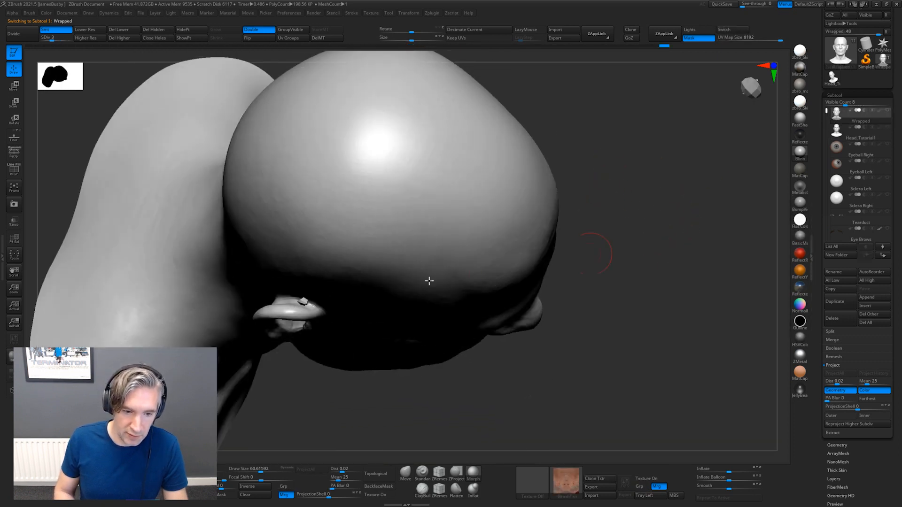
{"action": "key", "text": "shift"}
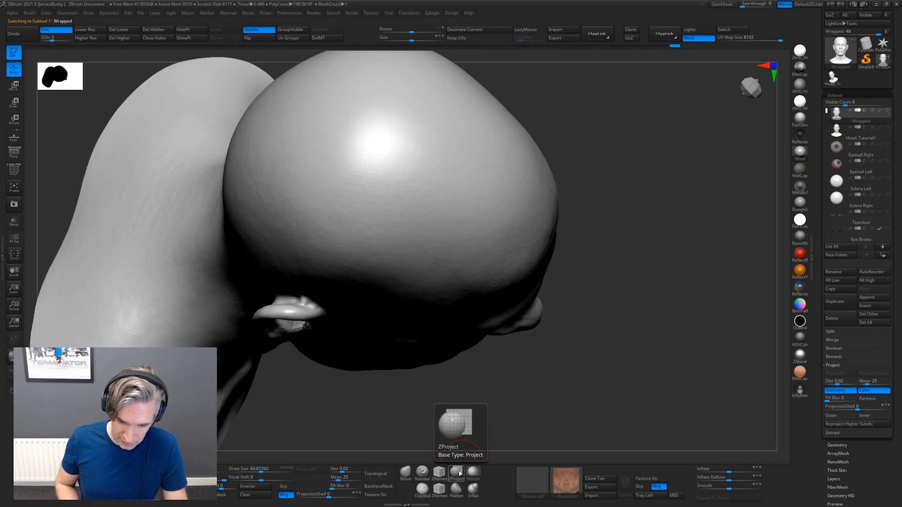
{"action": "left_click", "coordinate": [456, 473]}
{"action": "mouse_move", "coordinate": [630, 280]}
{"action": "right_mouse_down", "text": "ctrl"}
{"action": "mouse_move", "coordinate": [650, 393]}
{"action": "mouse_move", "coordinate": [684, 355]}
{"action": "right_mouse_up", "text": "ctrl"}
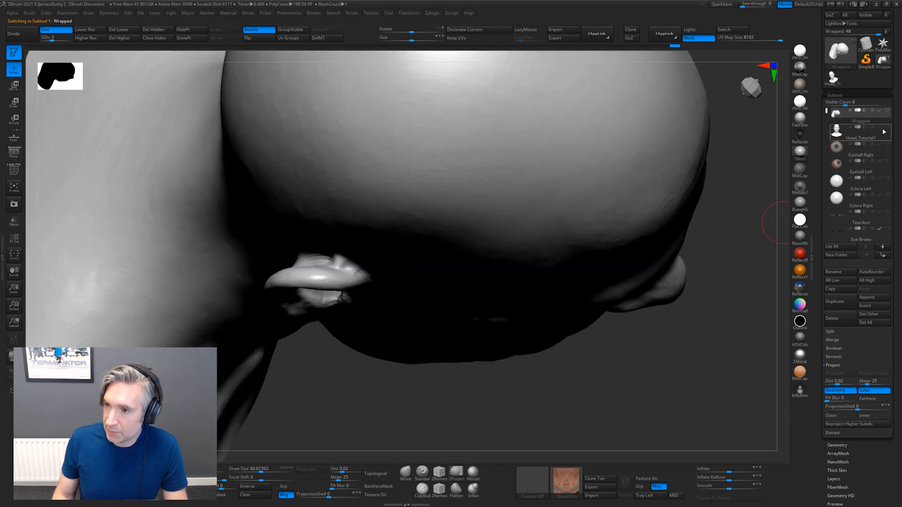
{"action": "left_click", "coordinate": [884, 129]}
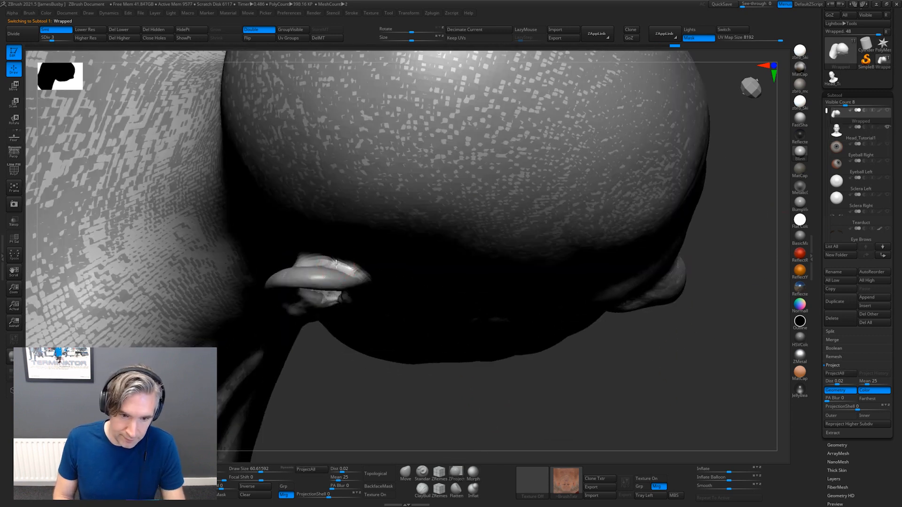
{"action": "right_click_drag", "start_coordinate": [554, 391], "coordinate": [646, 183]}
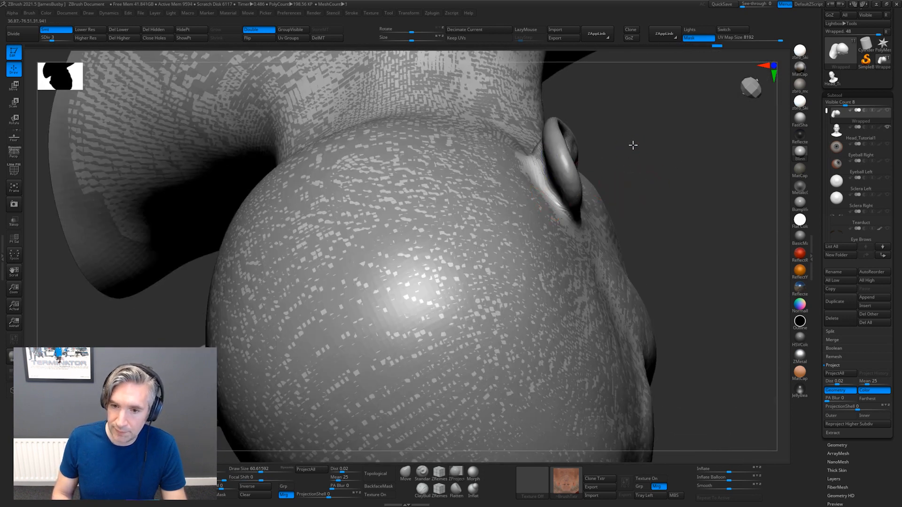
{"action": "right_click_drag", "start_coordinate": [633, 145], "coordinate": [694, 184]}
Hide the Head_Tutorial1 reference and compare its facial form with the Wrapped head by switching between the two subtools
{"action": "left_click", "coordinate": [888, 127]}
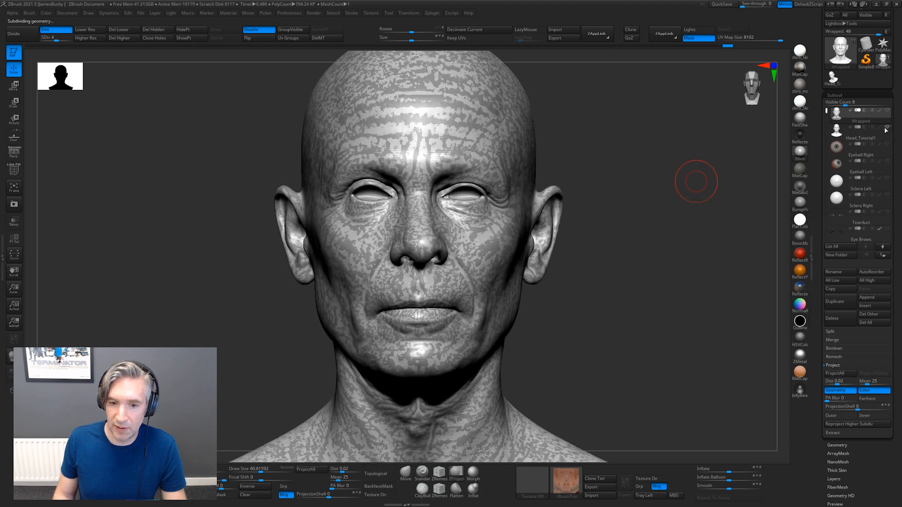
{"action": "left_click", "coordinate": [887, 128]}
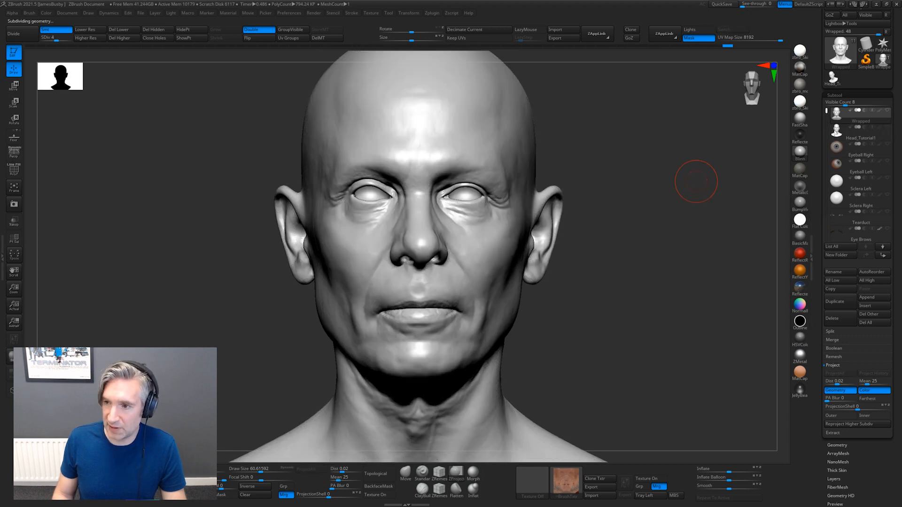
{"action": "left_click", "coordinate": [503, 199], "text": "alt"}
{"action": "left_click_drag", "start_coordinate": [721, 211], "coordinate": [734, 189], "text": "alt"}
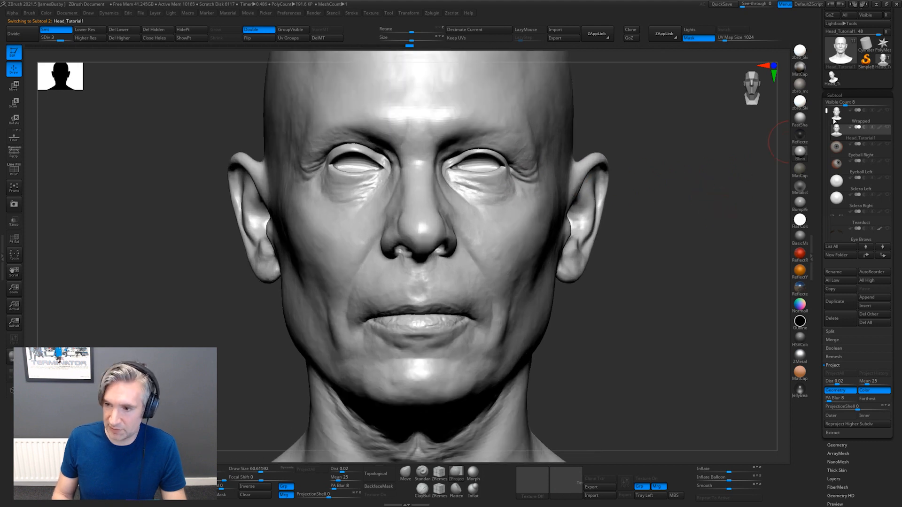
{"action": "left_click_drag", "start_coordinate": [687, 232], "coordinate": [610, 182], "text": "alt"}
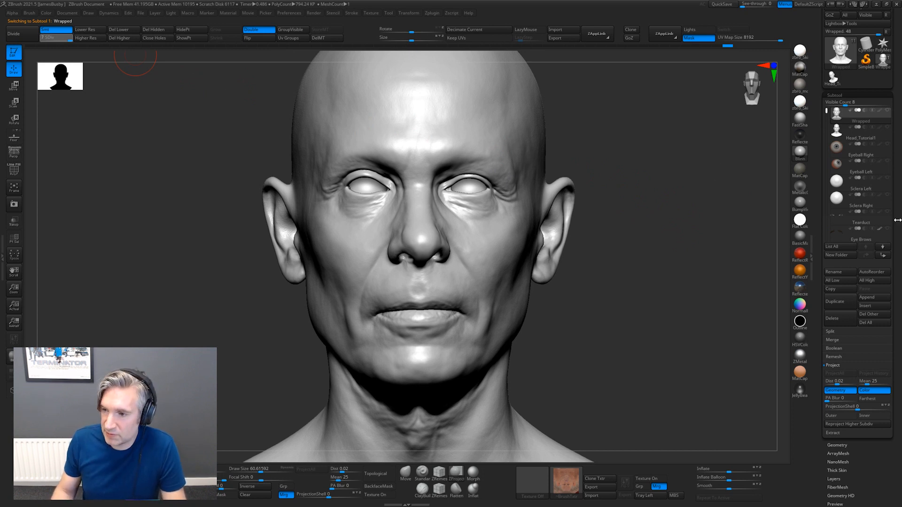
Raise the Wrapped head to subdivision level 7, turn on the Skin Details 1 layer and inspect the pores up close
{"action": "key", "text": "d"}
{"action": "key", "text": "d"}
{"action": "key", "text": "d"}
{"action": "left_click", "coordinate": [834, 95]}
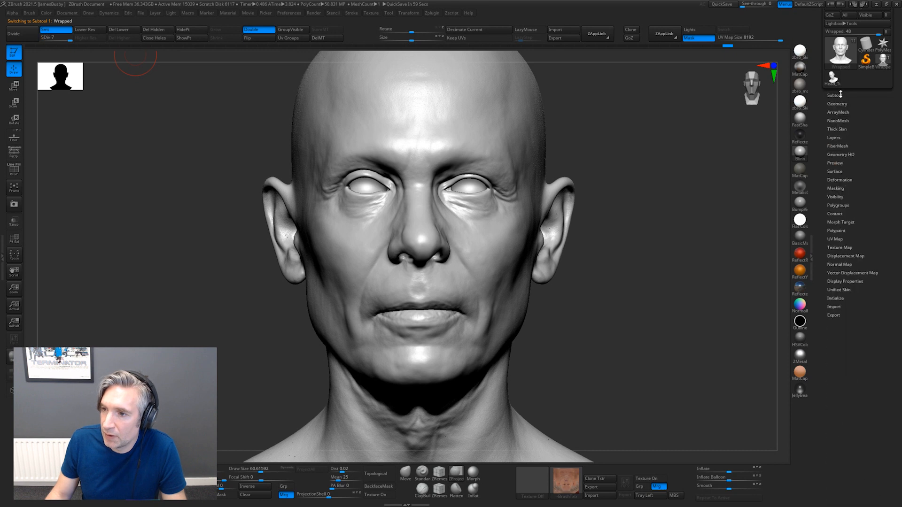
{"action": "left_click", "coordinate": [840, 138]}
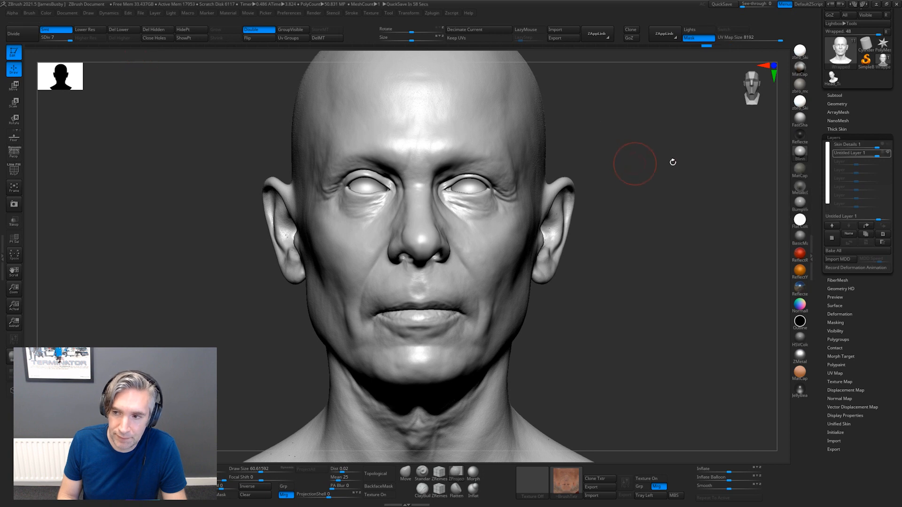
{"action": "mouse_move", "coordinate": [891, 146]}
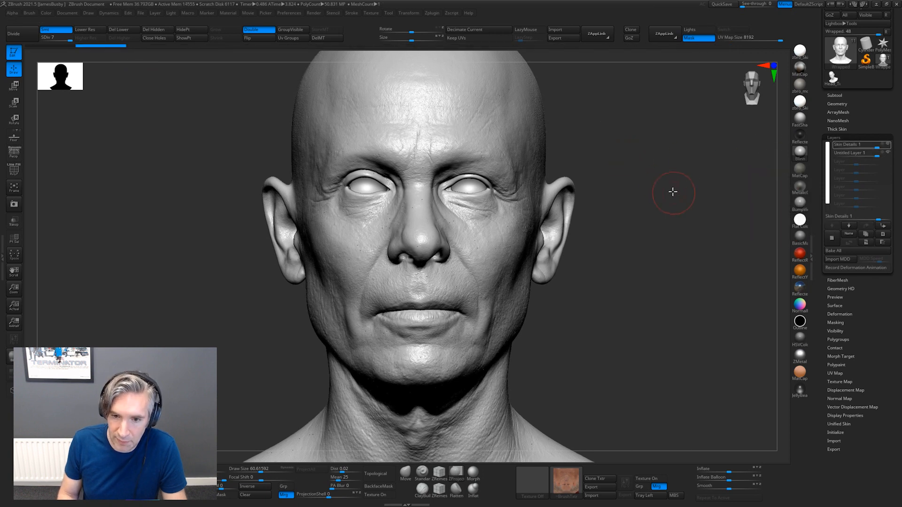
{"action": "left_click_drag", "start_coordinate": [672, 192], "coordinate": [709, 312]}
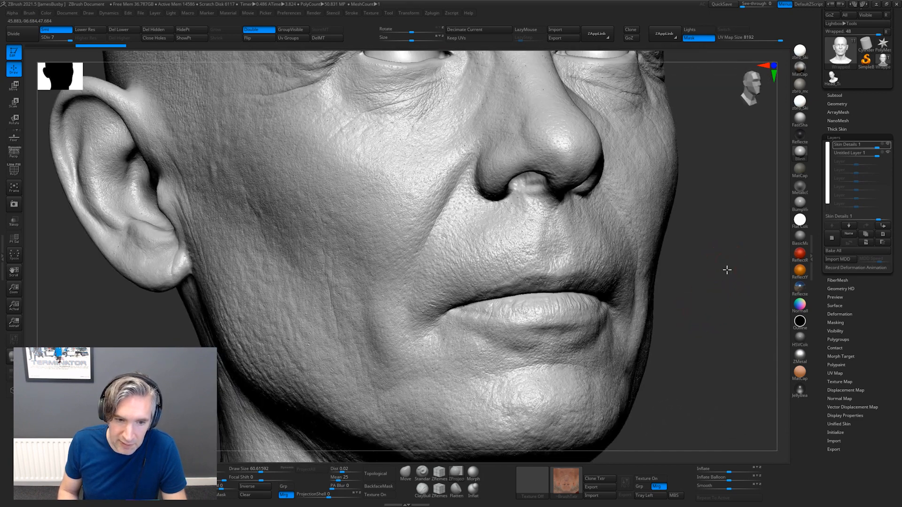
{"action": "mouse_move", "coordinate": [727, 267]}
{"action": "left_mouse_down", "text": "alt"}
{"action": "mouse_move", "coordinate": [715, 289]}
{"action": "mouse_move", "coordinate": [727, 262]}
{"action": "mouse_move", "coordinate": [716, 258]}
{"action": "mouse_move", "coordinate": [724, 263]}
{"action": "left_mouse_up", "text": "alt"}
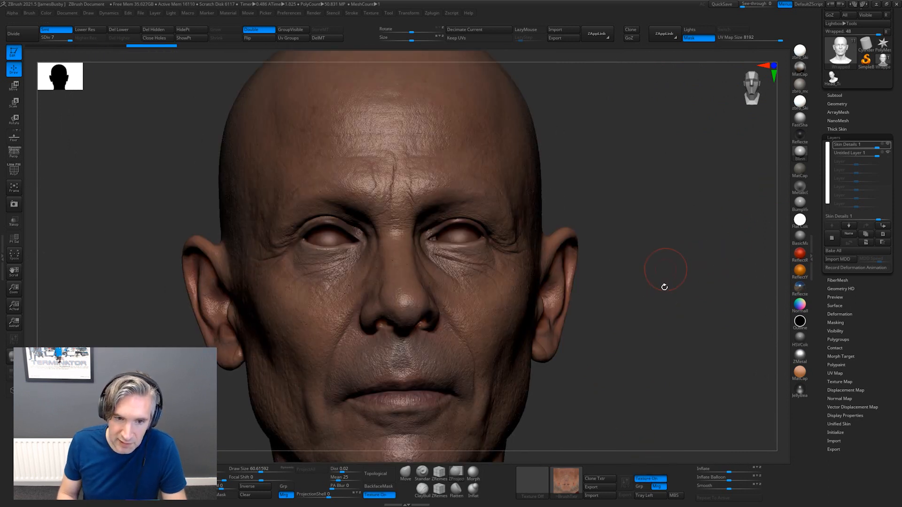
Inspect the head's colour texture from several angles with the Flat Color material, and select Untitled Layer 1
{"action": "mouse_move", "coordinate": [664, 286]}
{"action": "left_mouse_down", "text": "alt"}
{"action": "mouse_move", "coordinate": [670, 216]}
{"action": "mouse_move", "coordinate": [658, 217]}
{"action": "mouse_move", "coordinate": [678, 233]}
{"action": "mouse_move", "coordinate": [672, 224]}
{"action": "left_mouse_up", "text": "alt"}
{"action": "left_click", "coordinate": [799, 103]}
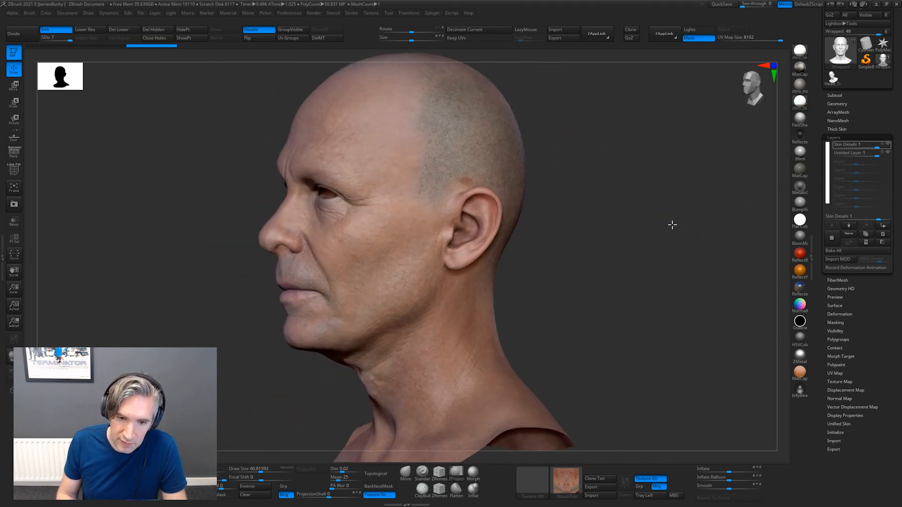
{"action": "left_click", "coordinate": [800, 220]}
{"action": "mouse_move", "coordinate": [621, 238]}
{"action": "left_mouse_down"}
{"action": "mouse_move", "coordinate": [646, 238]}
{"action": "mouse_move", "coordinate": [642, 221]}
{"action": "mouse_move", "coordinate": [683, 258]}
{"action": "mouse_move", "coordinate": [655, 287]}
{"action": "mouse_move", "coordinate": [620, 371]}
{"action": "left_mouse_up"}
{"action": "left_click_drag", "start_coordinate": [660, 277], "coordinate": [666, 220]}
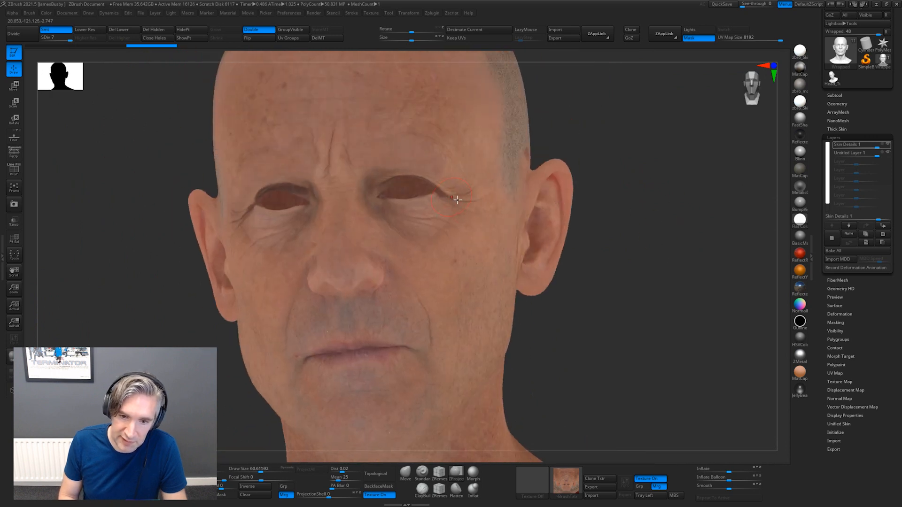
{"action": "left_click_drag", "start_coordinate": [612, 236], "coordinate": [596, 235]}
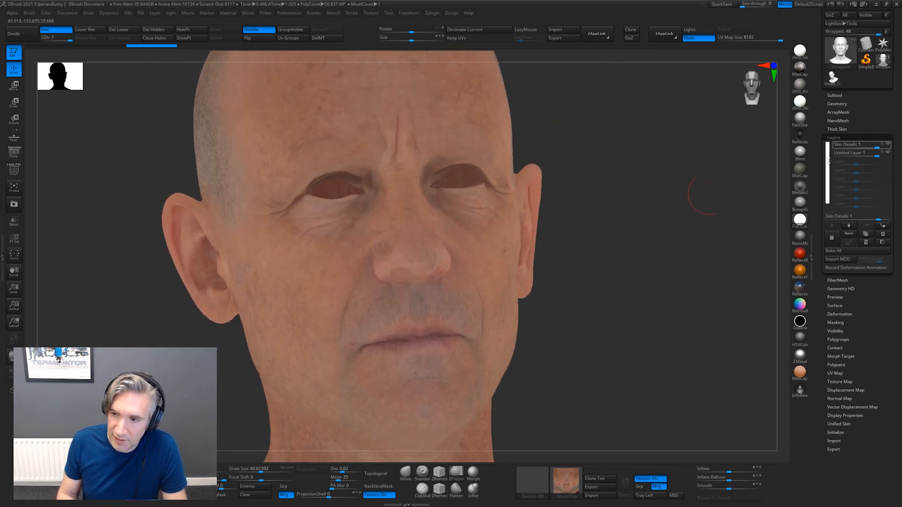
{"action": "mouse_move", "coordinate": [888, 157]}
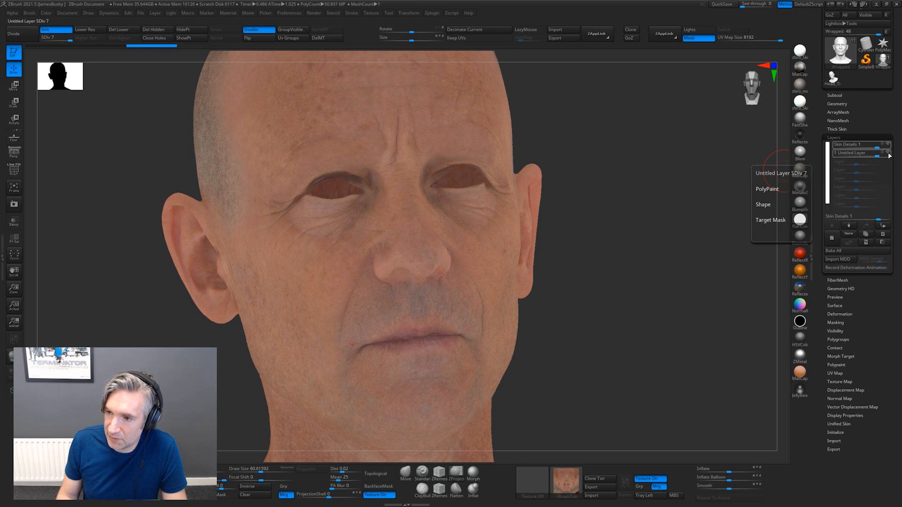
{"action": "left_click", "coordinate": [889, 156]}
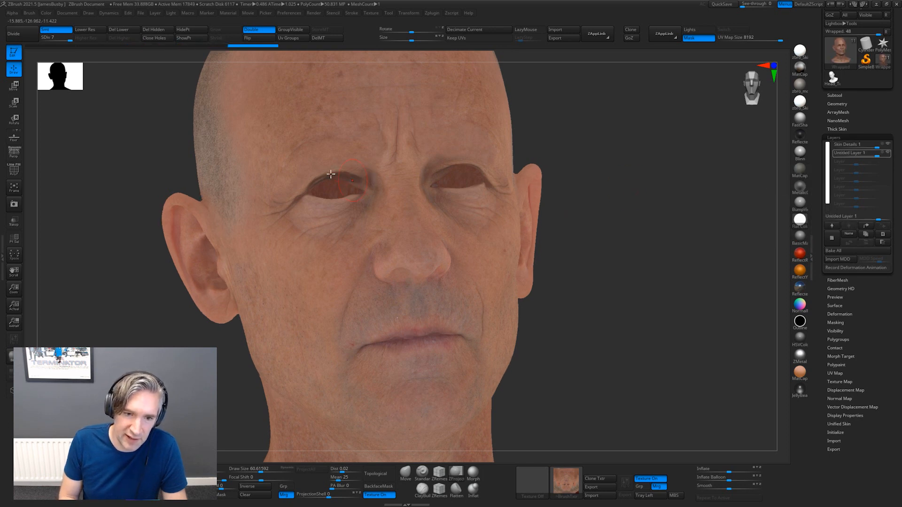
Switch to Chrome, open the HD Head Models category of 3D Scan Store and return to ZBrush
{"action": "key", "text": "alt+Tab"}
{"action": "left_click", "coordinate": [645, 163]}
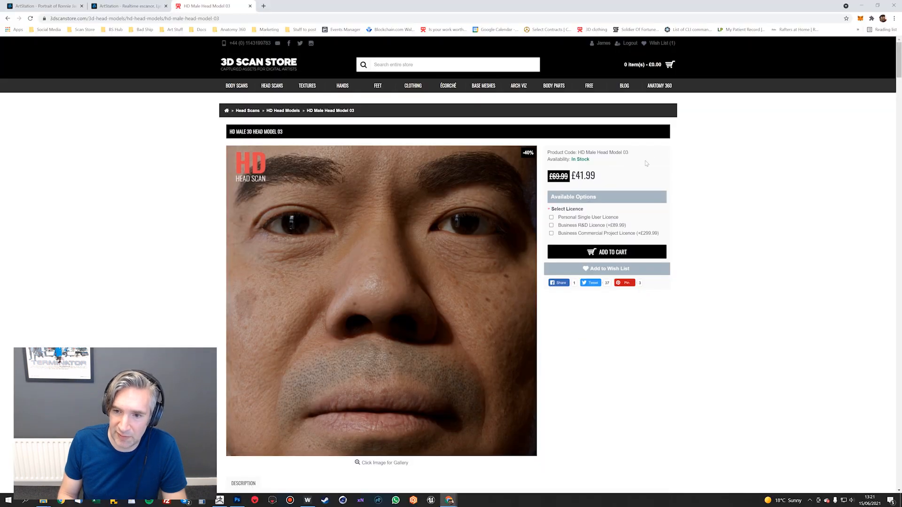
{"action": "mouse_move", "coordinate": [272, 86]}
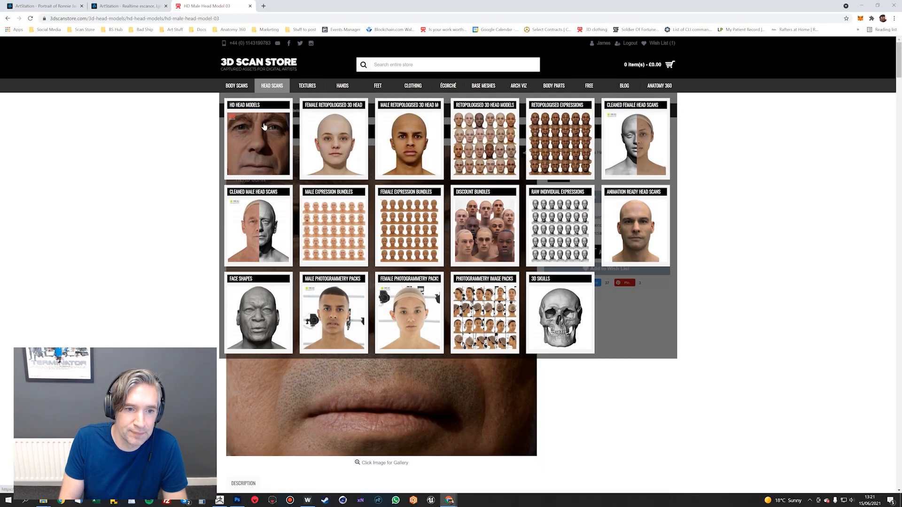
{"action": "key", "text": "alt+Tab"}
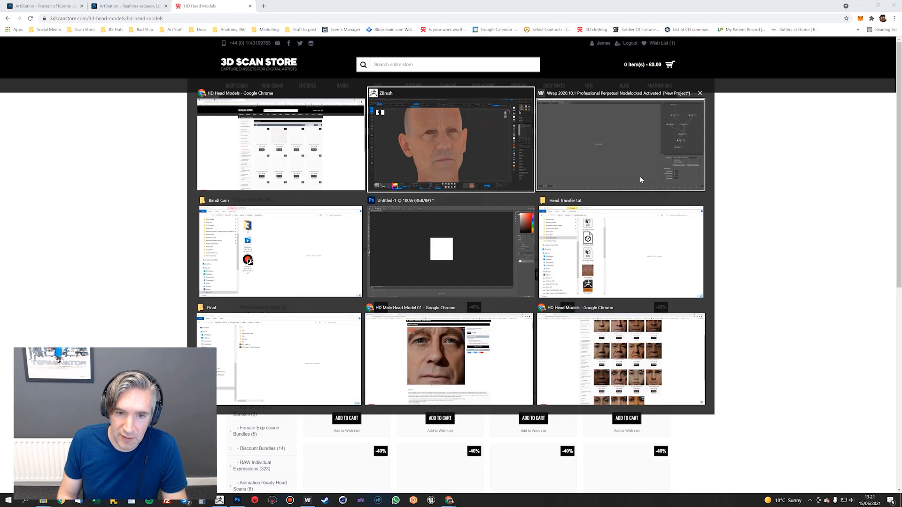
{"action": "left_click", "coordinate": [640, 176]}
Replace the flat material on the textured head with a shaded skin material and examine the head in profile
{"action": "left_click_drag", "start_coordinate": [650, 202], "coordinate": [780, 113]}
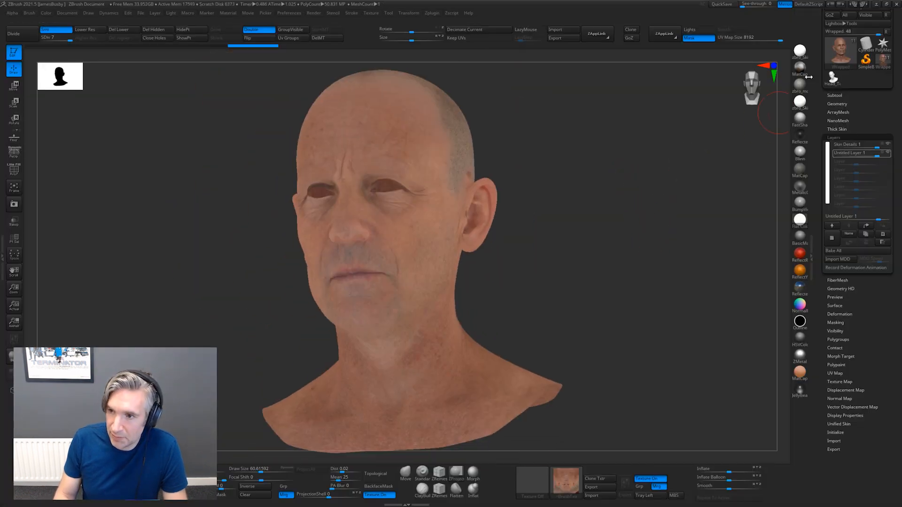
{"action": "left_click", "coordinate": [799, 86]}
{"action": "mouse_move", "coordinate": [629, 155]}
{"action": "left_mouse_down", "text": "alt"}
{"action": "mouse_move", "coordinate": [652, 217]}
{"action": "mouse_move", "coordinate": [684, 207]}
{"action": "mouse_move", "coordinate": [684, 252]}
{"action": "mouse_move", "coordinate": [697, 201]}
{"action": "mouse_move", "coordinate": [698, 217]}
{"action": "mouse_move", "coordinate": [734, 227]}
{"action": "mouse_move", "coordinate": [707, 264]}
{"action": "mouse_move", "coordinate": [703, 196]}
{"action": "mouse_move", "coordinate": [713, 207]}
{"action": "mouse_move", "coordinate": [694, 198]}
{"action": "mouse_move", "coordinate": [672, 207]}
{"action": "mouse_move", "coordinate": [689, 213]}
{"action": "left_mouse_up", "text": "alt"}
Review the renders, ZBrush source files and texture maps on Chrome's HD Male Head Model 01 page, and return to ZBrush
{"action": "key", "text": "alt+Tab"}
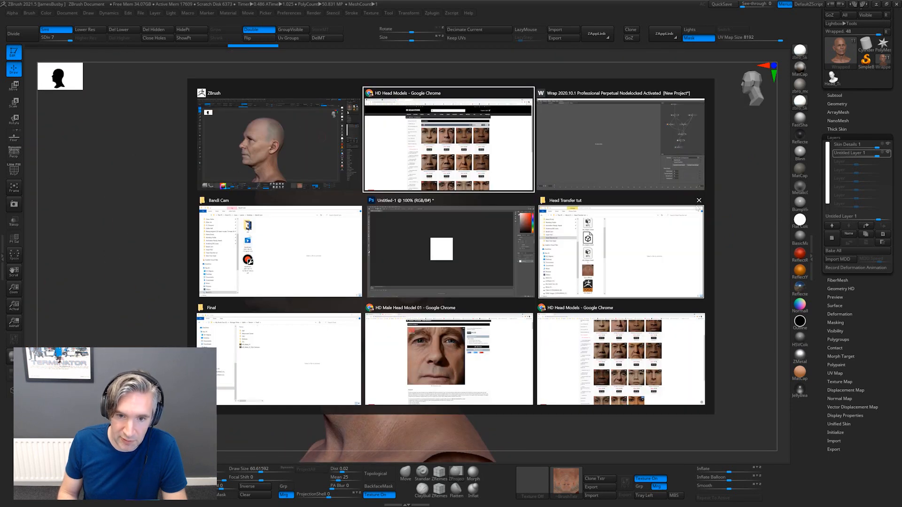
{"action": "left_click", "coordinate": [448, 197]}
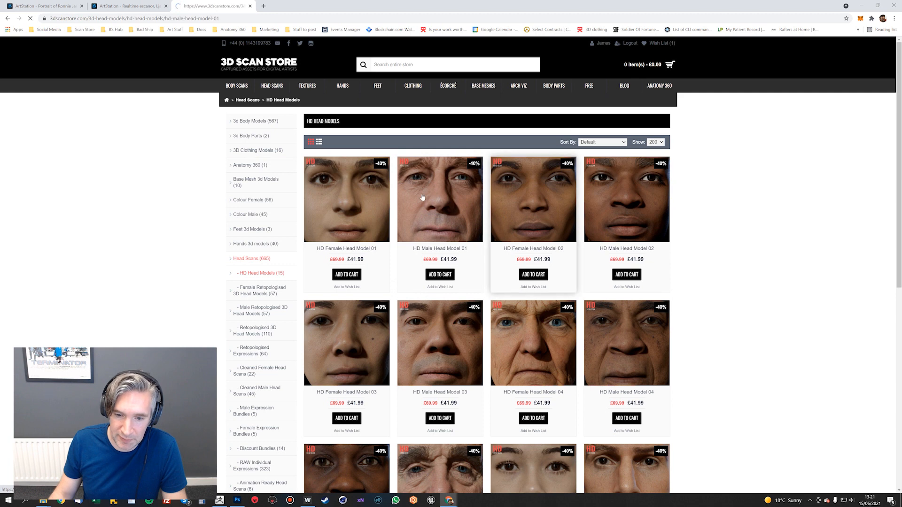
{"action": "scroll", "coordinate": [409, 234], "scroll_direction": "down", "scroll_amount": 9}
{"action": "scroll", "coordinate": [425, 175], "scroll_direction": "down", "scroll_amount": 20}
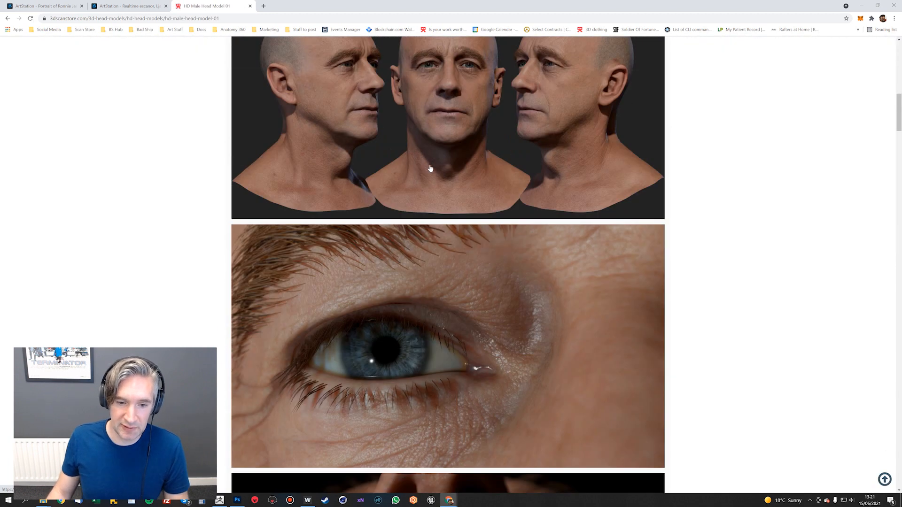
{"action": "scroll", "coordinate": [462, 230], "scroll_direction": "down", "scroll_amount": 20}
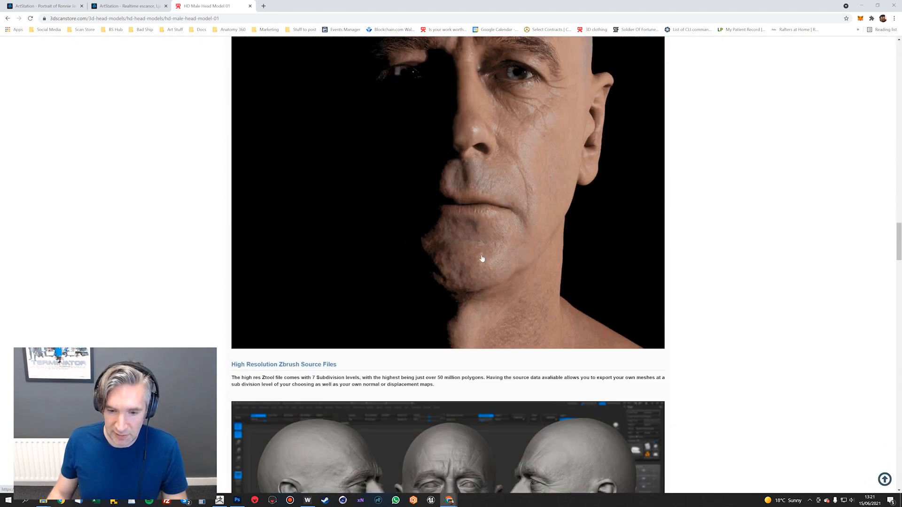
{"action": "scroll", "coordinate": [444, 247], "scroll_direction": "down", "scroll_amount": 4}
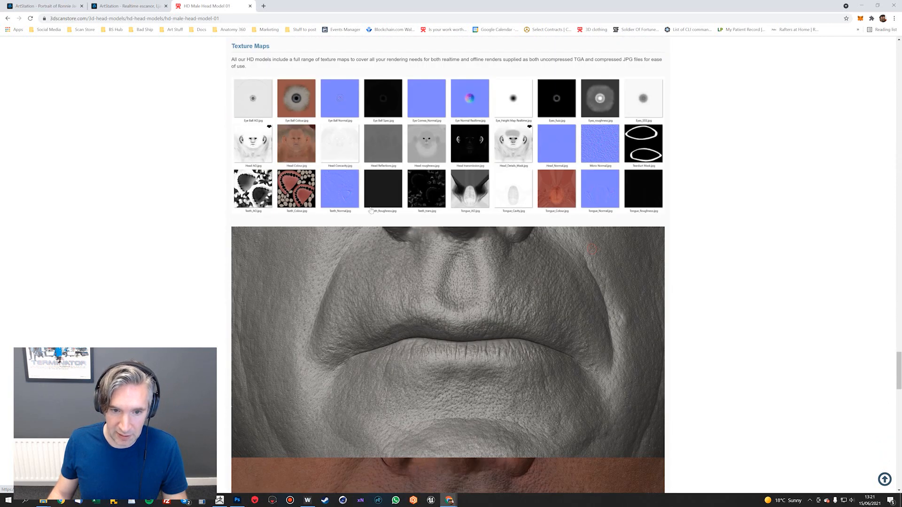
{"action": "scroll", "coordinate": [428, 242], "scroll_direction": "up", "scroll_amount": 1}
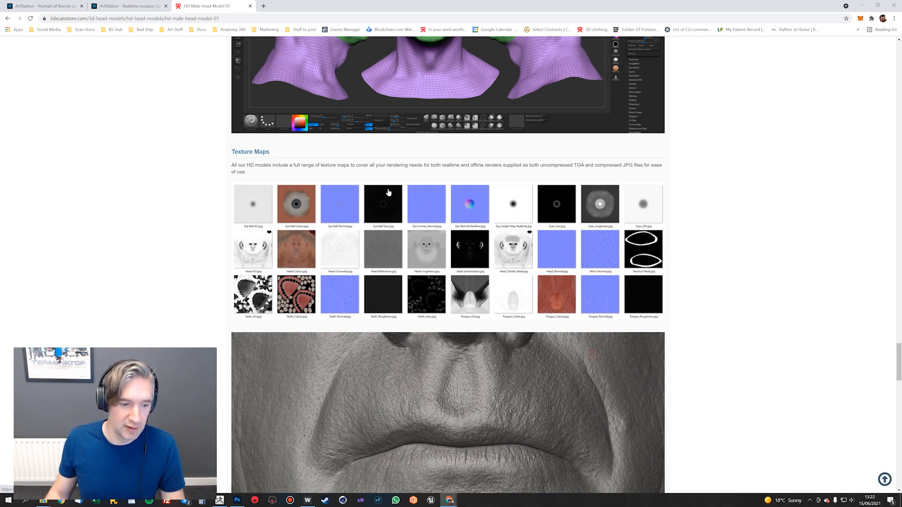
{"action": "key", "text": "alt+Tab"}
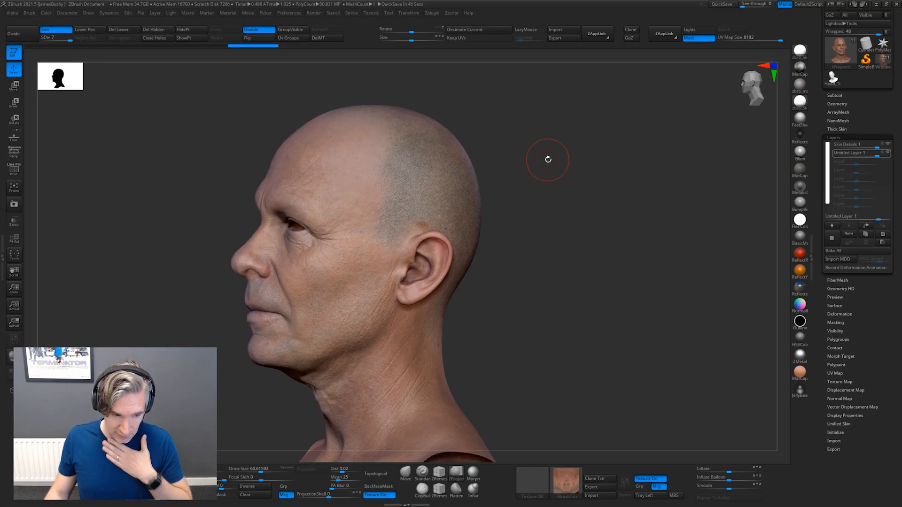
Inspect the textured head from the front and close up on the face, briefly showing the polygon wireframe over the skin
{"action": "mouse_move", "coordinate": [527, 192]}
{"action": "left_mouse_down"}
{"action": "mouse_move", "coordinate": [548, 161]}
{"action": "mouse_move", "coordinate": [552, 172]}
{"action": "mouse_move", "coordinate": [639, 169]}
{"action": "mouse_move", "coordinate": [622, 188]}
{"action": "mouse_move", "coordinate": [602, 147]}
{"action": "mouse_move", "coordinate": [609, 155]}
{"action": "mouse_move", "coordinate": [600, 165]}
{"action": "mouse_move", "coordinate": [640, 161]}
{"action": "left_mouse_up"}
{"action": "mouse_move", "coordinate": [605, 159]}
{"action": "left_mouse_down", "text": "shift"}
{"action": "mouse_move", "coordinate": [648, 181]}
{"action": "mouse_move", "coordinate": [636, 201]}
{"action": "mouse_move", "coordinate": [602, 211]}
{"action": "mouse_move", "coordinate": [620, 157]}
{"action": "mouse_move", "coordinate": [617, 171]}
{"action": "mouse_move", "coordinate": [600, 177]}
{"action": "mouse_move", "coordinate": [606, 169]}
{"action": "mouse_move", "coordinate": [659, 183]}
{"action": "left_mouse_up", "text": "shift"}
{"action": "key", "text": "f"}
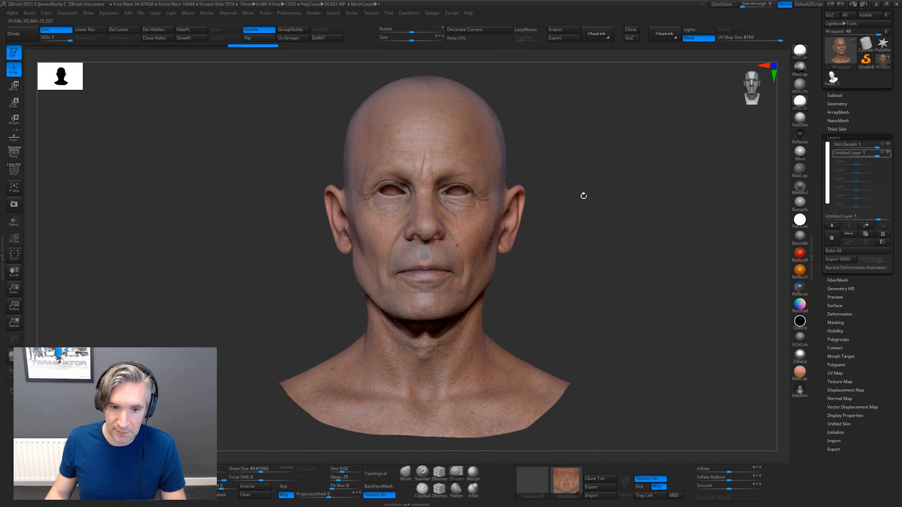
{"action": "left_click_drag", "start_coordinate": [584, 195], "coordinate": [645, 229]}
{"action": "key", "text": "shift+f"}
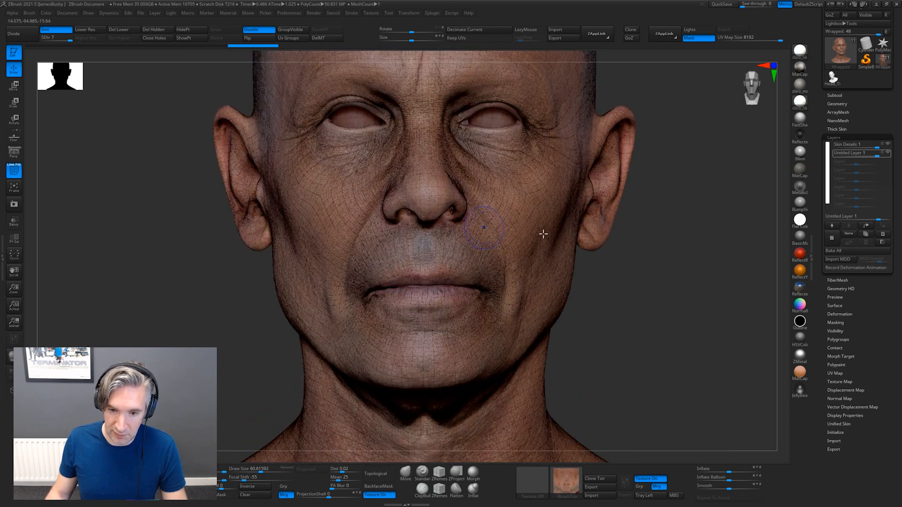
{"action": "key", "text": "shift+f"}
{"action": "key", "text": "f"}
{"action": "left_click_drag", "start_coordinate": [654, 190], "coordinate": [600, 187], "text": "alt"}
{"action": "mouse_move", "coordinate": [645, 213]}
{"action": "left_mouse_down", "text": "alt"}
{"action": "mouse_move", "coordinate": [642, 171]}
{"action": "mouse_move", "coordinate": [637, 200]}
{"action": "left_mouse_up", "text": "alt"}
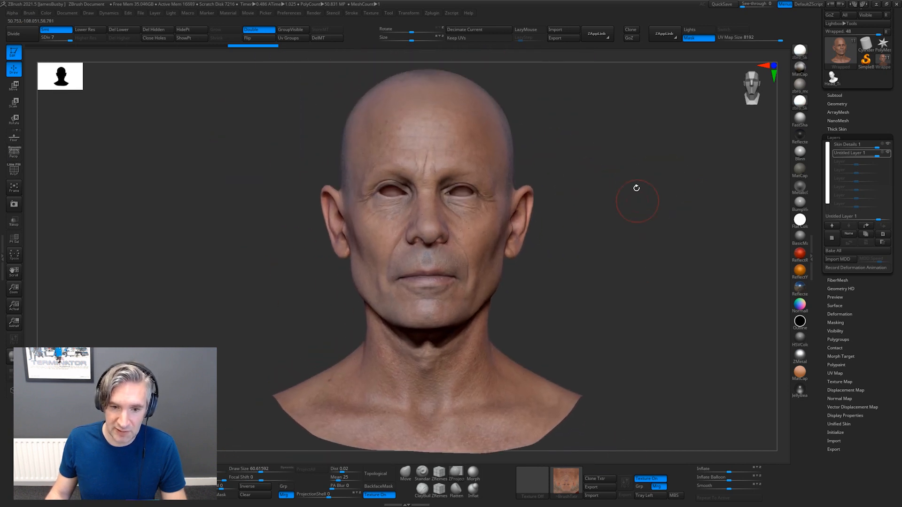
Start importing a texture image and browse to the Animation Ready Heads folder
{"action": "left_click", "coordinate": [350, 13]}
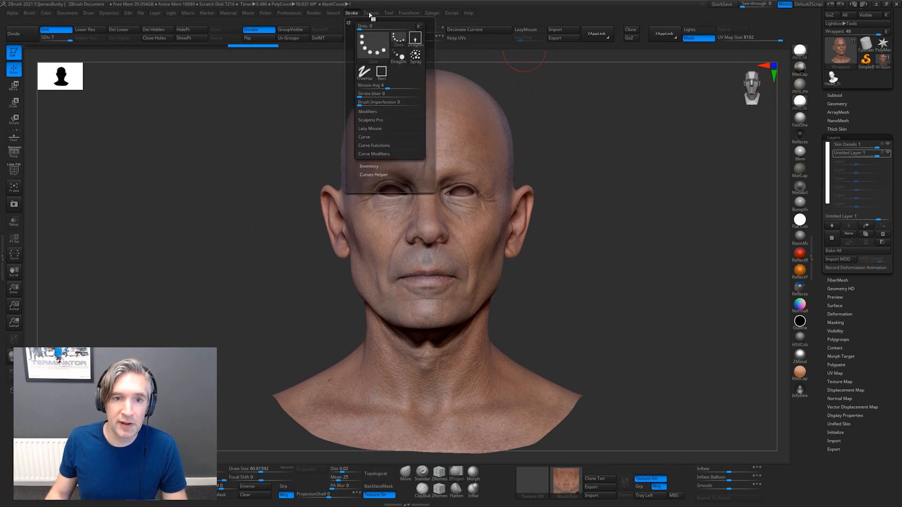
{"action": "left_click", "coordinate": [371, 12]}
{"action": "left_click", "coordinate": [392, 59]}
{"action": "scroll", "coordinate": [318, 208], "scroll_direction": "up", "scroll_amount": 5}
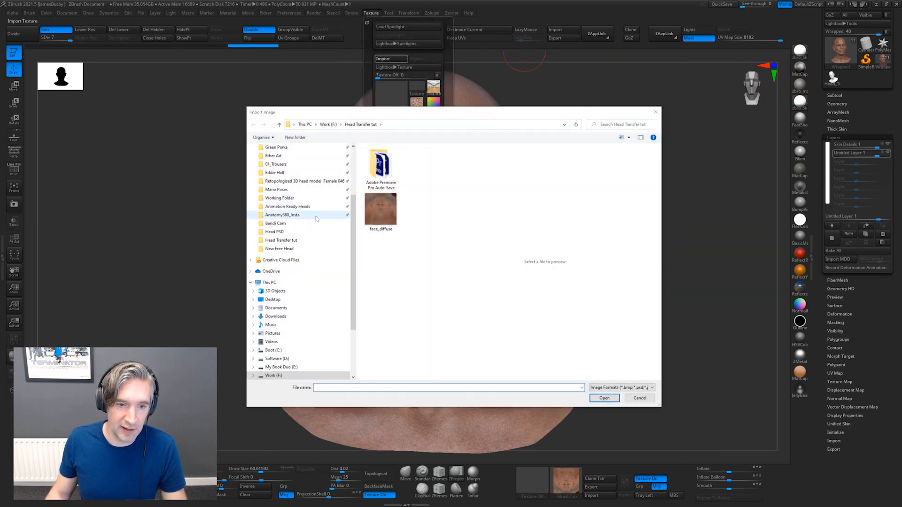
{"action": "left_click", "coordinate": [318, 208]}
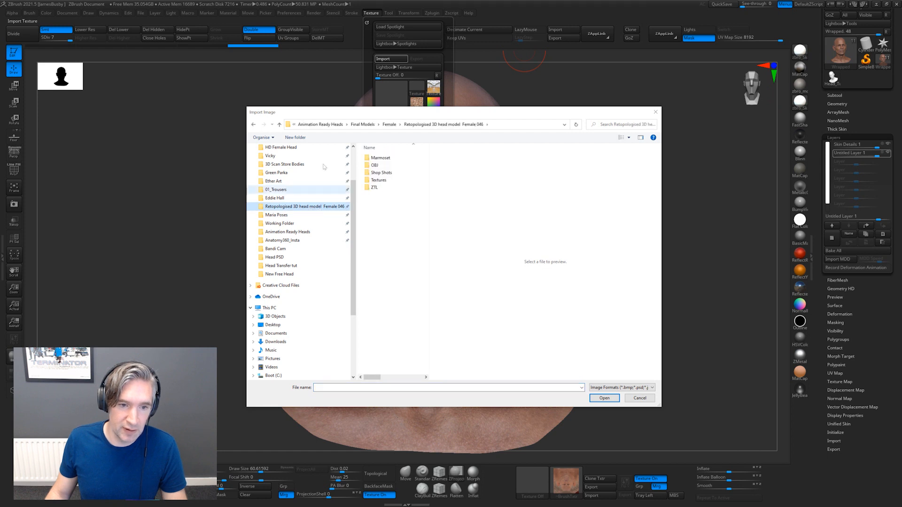
{"action": "scroll", "coordinate": [306, 208], "scroll_direction": "up", "scroll_amount": 3}
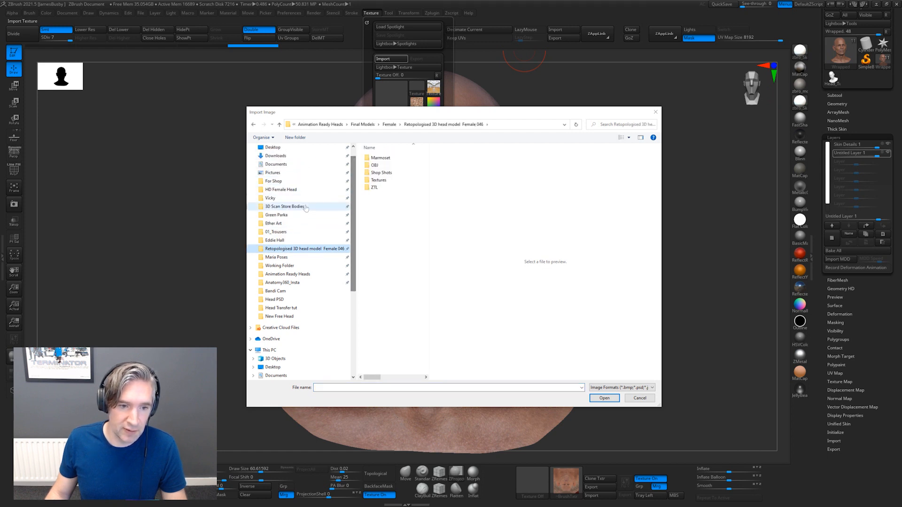
{"action": "scroll", "coordinate": [329, 211], "scroll_direction": "down", "scroll_amount": 3}
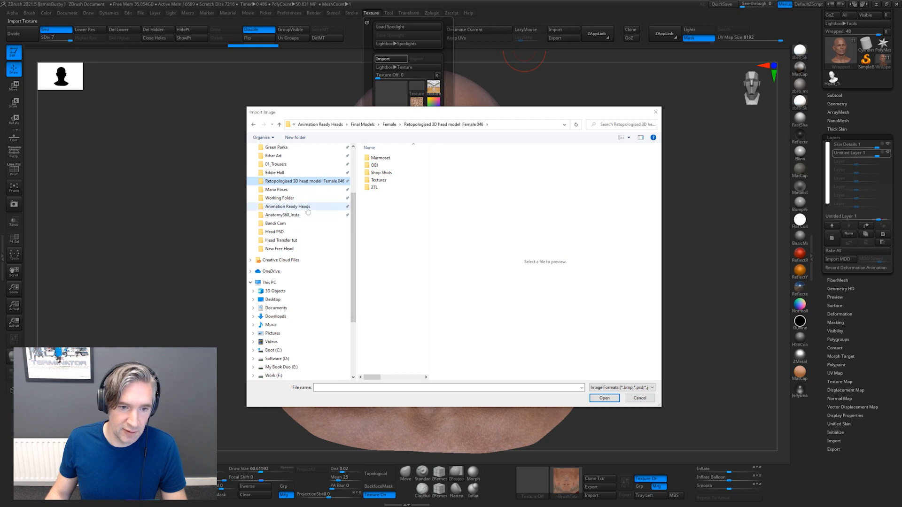
{"action": "left_click", "coordinate": [288, 206]}
{"action": "double_click", "coordinate": [391, 187]}
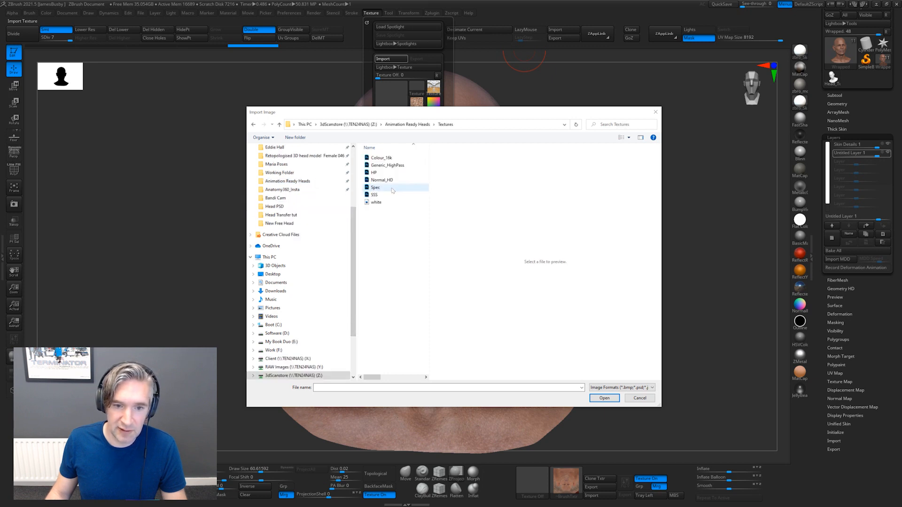
{"action": "left_click", "coordinate": [407, 125]}
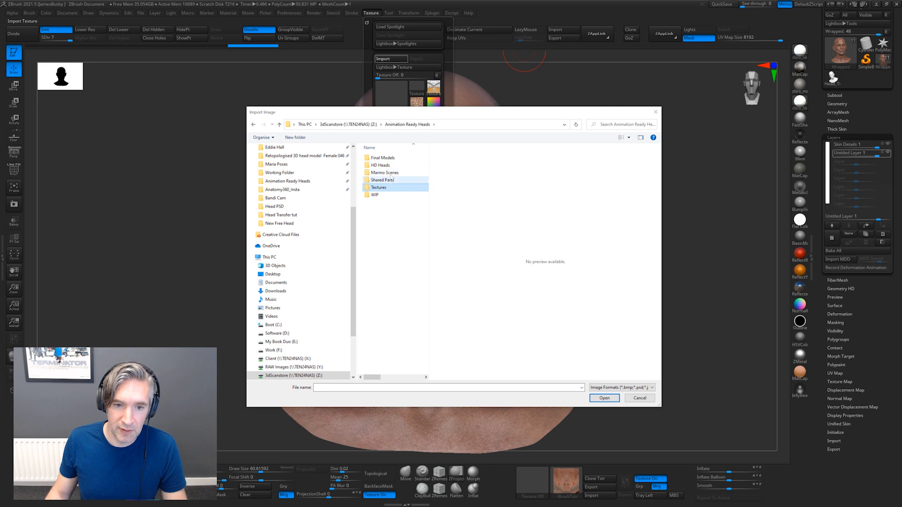
Import the Colour_8k texture from the JPG textures of Retopologised 3D head model male 14 in Final Models, Male
{"action": "double_click", "coordinate": [393, 159]}
{"action": "double_click", "coordinate": [394, 180]}
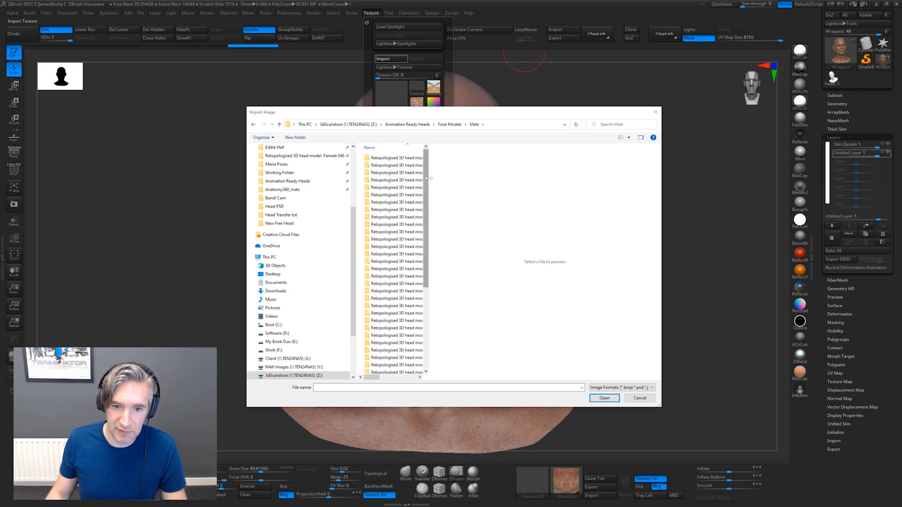
{"action": "left_click_drag", "start_coordinate": [429, 178], "coordinate": [512, 178]}
{"action": "double_click", "coordinate": [397, 256]}
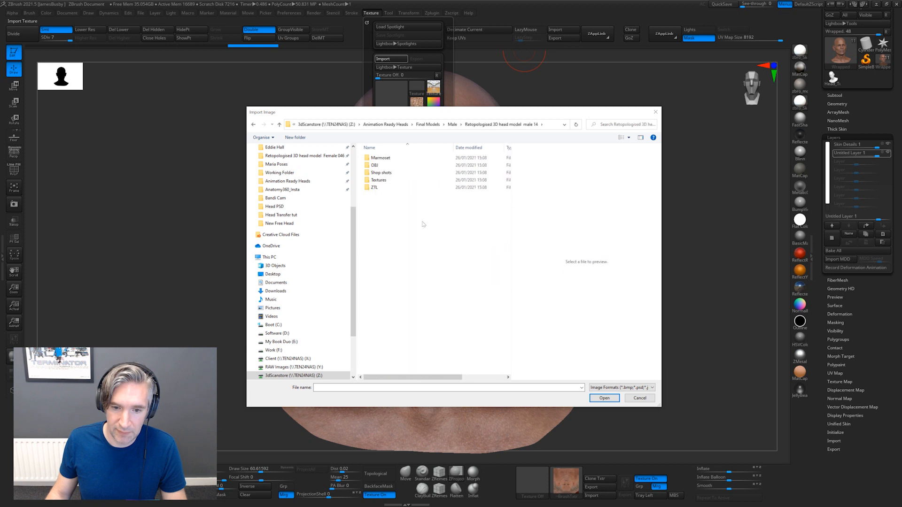
{"action": "double_click", "coordinate": [404, 182]}
{"action": "double_click", "coordinate": [401, 160]}
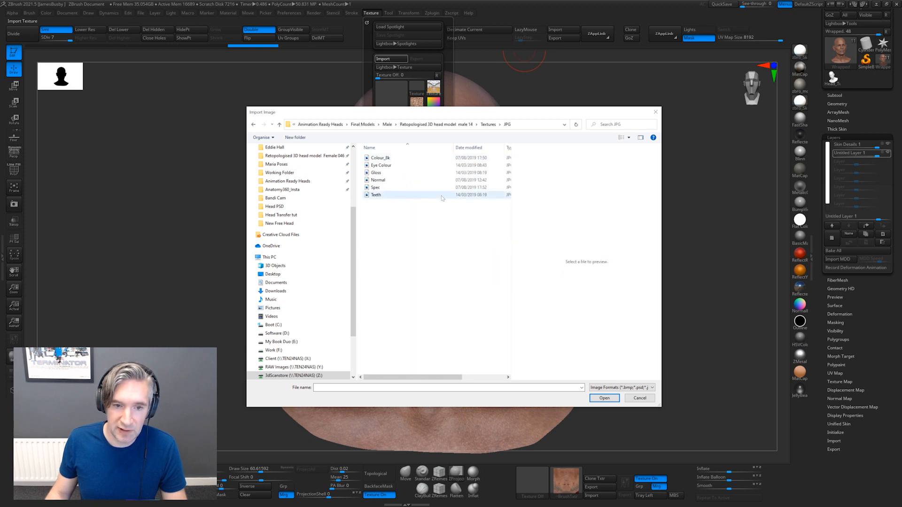
{"action": "double_click", "coordinate": [407, 160]}
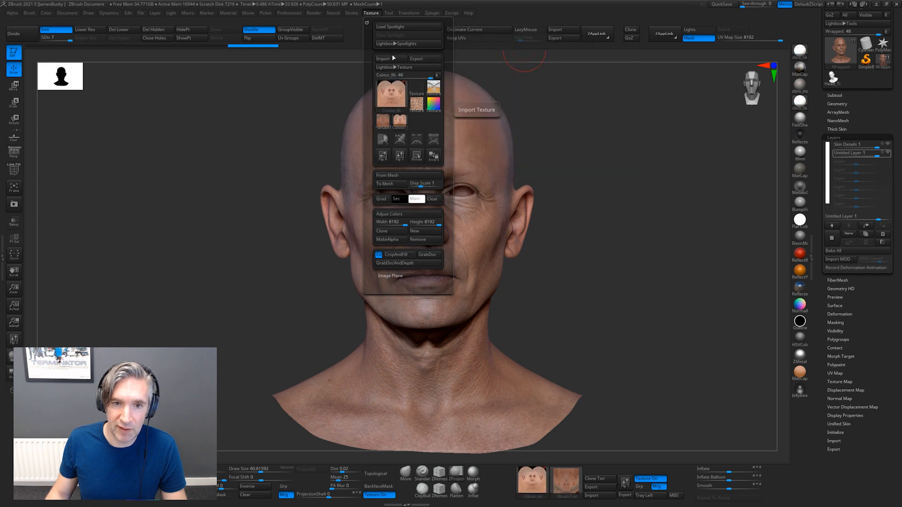
Flip the imported Colour_8k texture vertically, apply it as the head's texture map and view the head at a three-quarter angle
{"action": "left_click", "coordinate": [400, 155]}
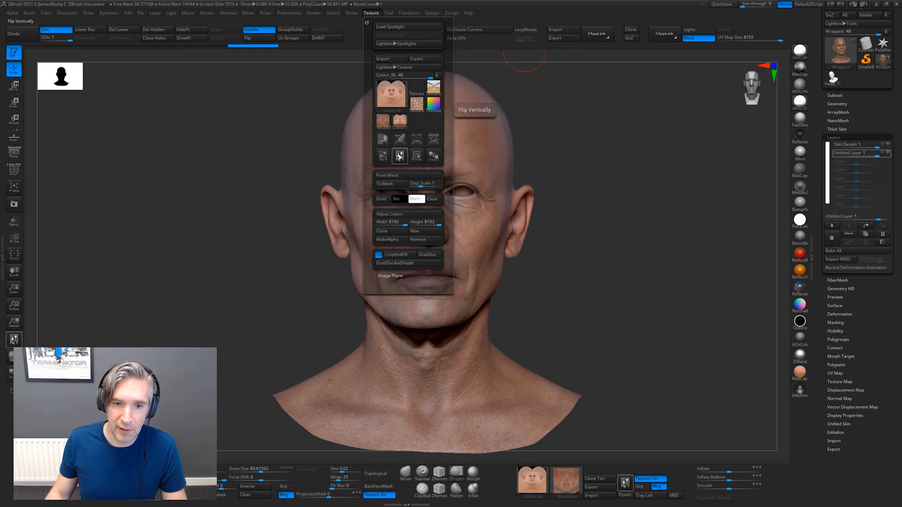
{"action": "left_click", "coordinate": [564, 482]}
{"action": "left_click", "coordinate": [616, 430]}
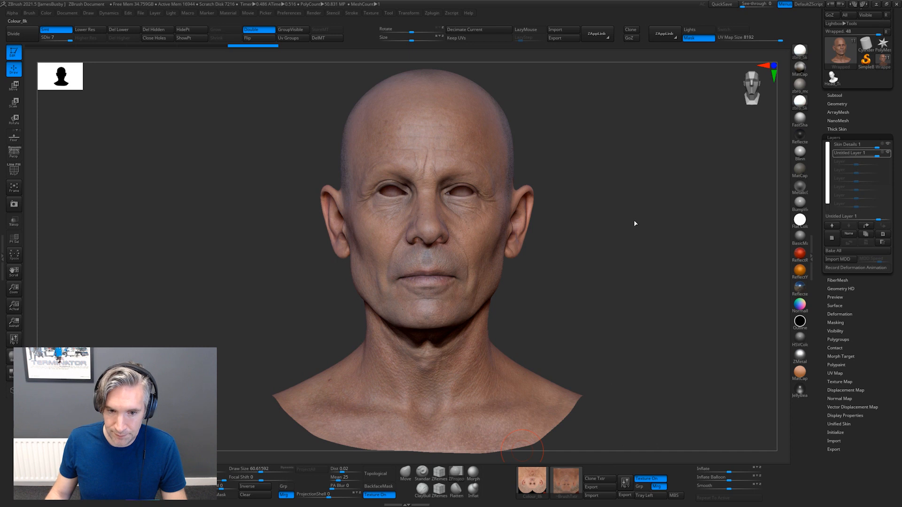
{"action": "mouse_move", "coordinate": [633, 220]}
{"action": "left_mouse_down"}
{"action": "mouse_move", "coordinate": [618, 215]}
{"action": "mouse_move", "coordinate": [626, 234]}
{"action": "mouse_move", "coordinate": [561, 121]}
{"action": "left_mouse_up"}
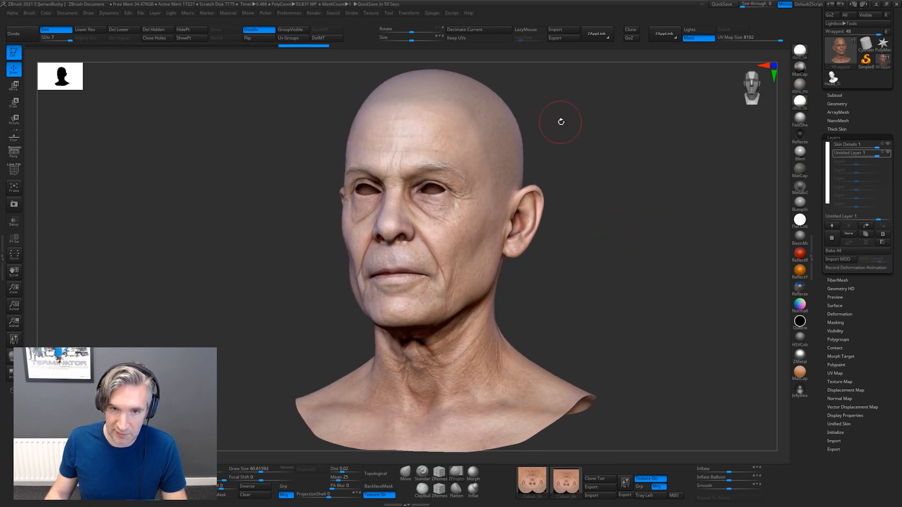
Import the Colour8k texture from the JPG textures of Retopologised 3D head model male 40
{"action": "left_click", "coordinate": [372, 14]}
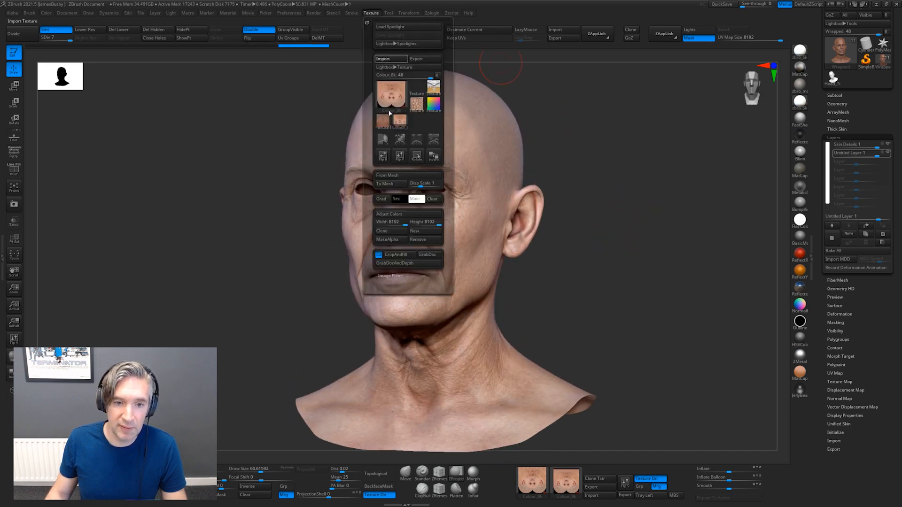
{"action": "left_click", "coordinate": [398, 63]}
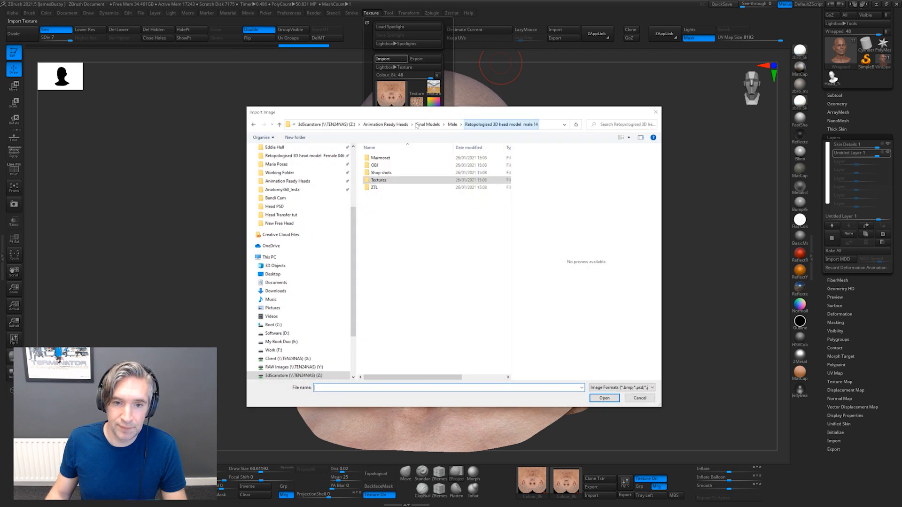
{"action": "left_click", "coordinate": [453, 124]}
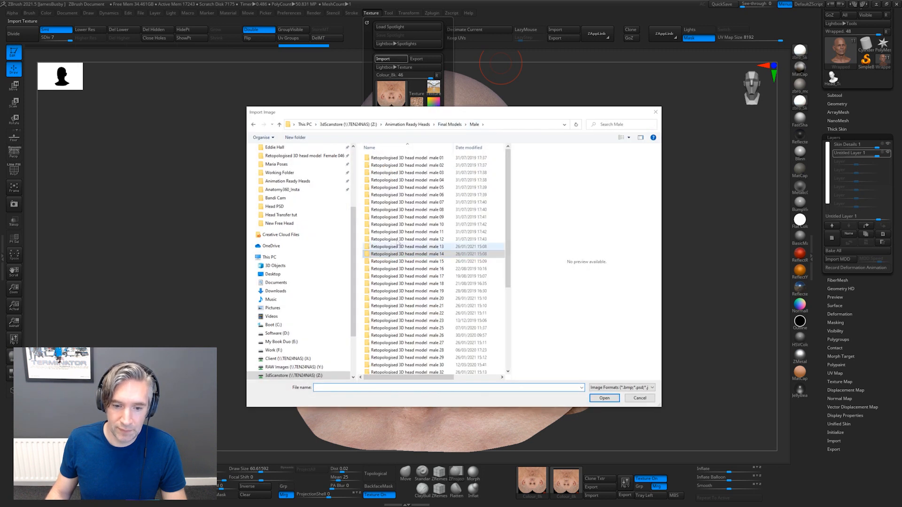
{"action": "double_click", "coordinate": [399, 362]}
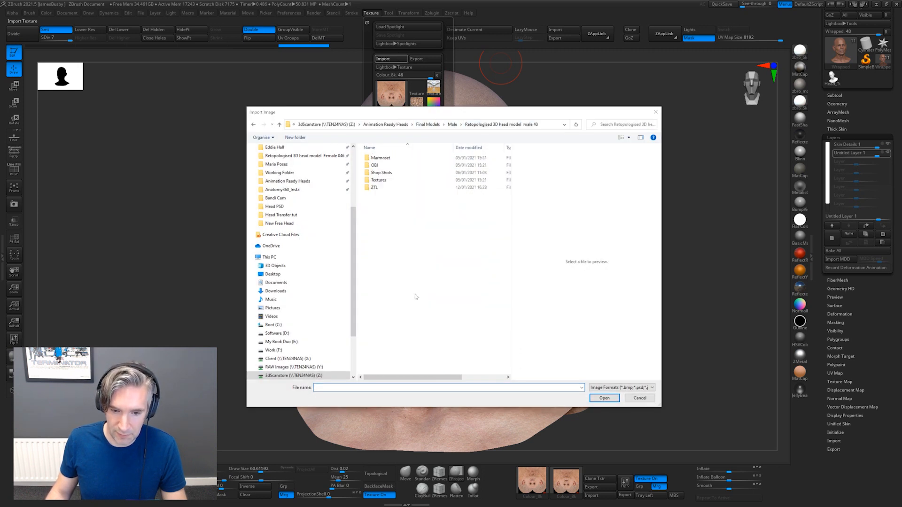
{"action": "double_click", "coordinate": [397, 179]}
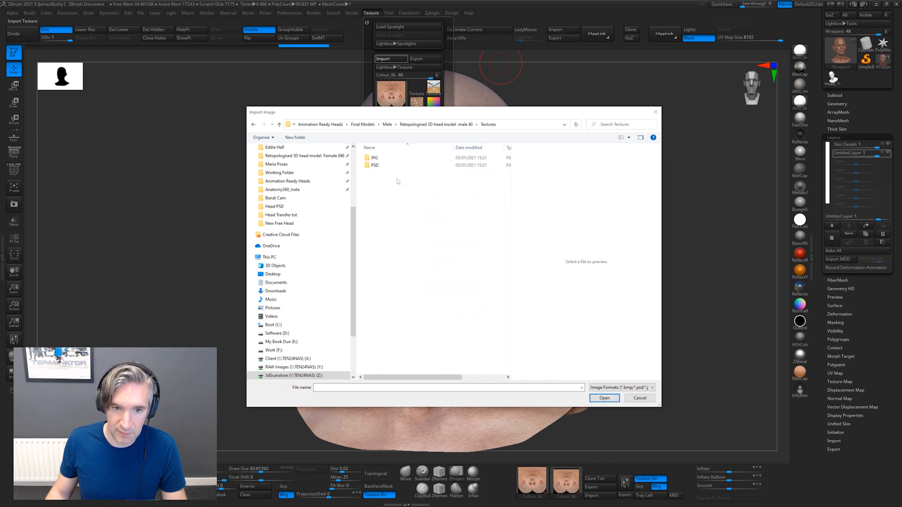
{"action": "double_click", "coordinate": [396, 158]}
{"action": "double_click", "coordinate": [415, 185]}
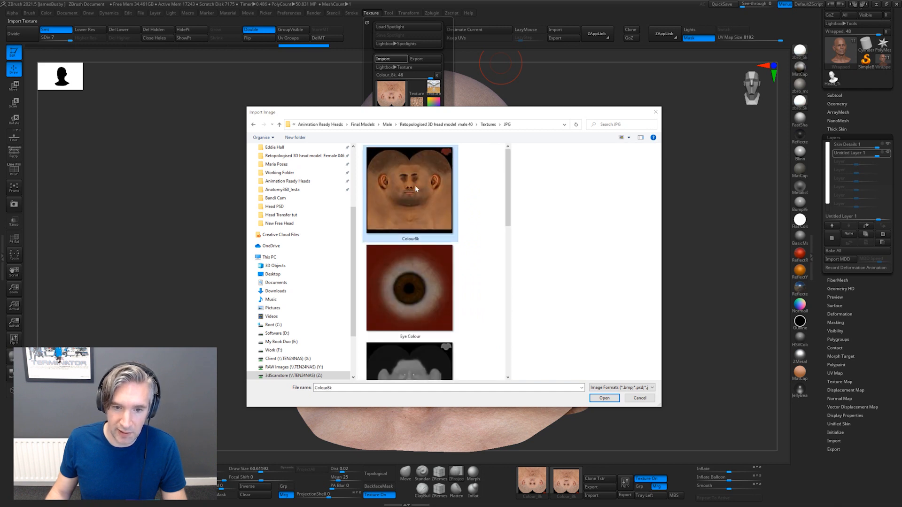
Flip the Colour8k texture vertically, apply it as the head's texture map and view the head in profile
{"action": "mouse_move", "coordinate": [424, 129]}
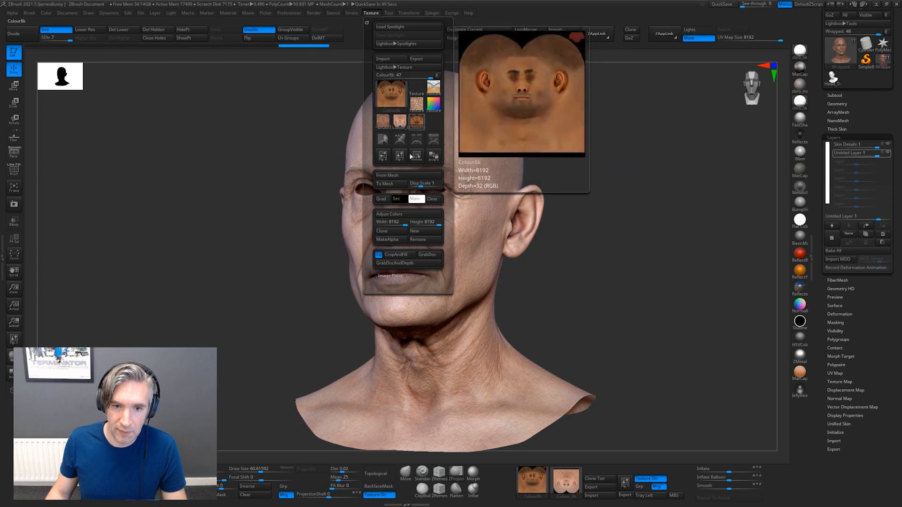
{"action": "left_click", "coordinate": [572, 480]}
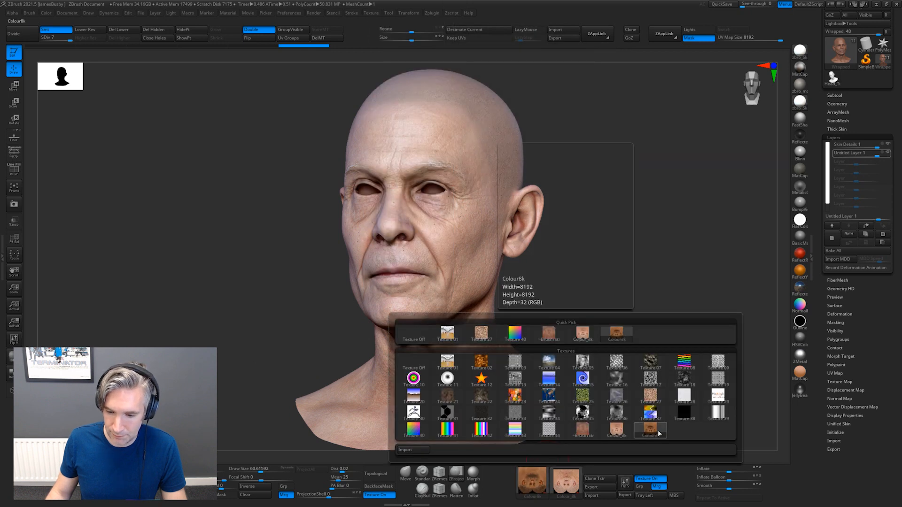
{"action": "left_click_drag", "start_coordinate": [603, 250], "coordinate": [676, 237]}
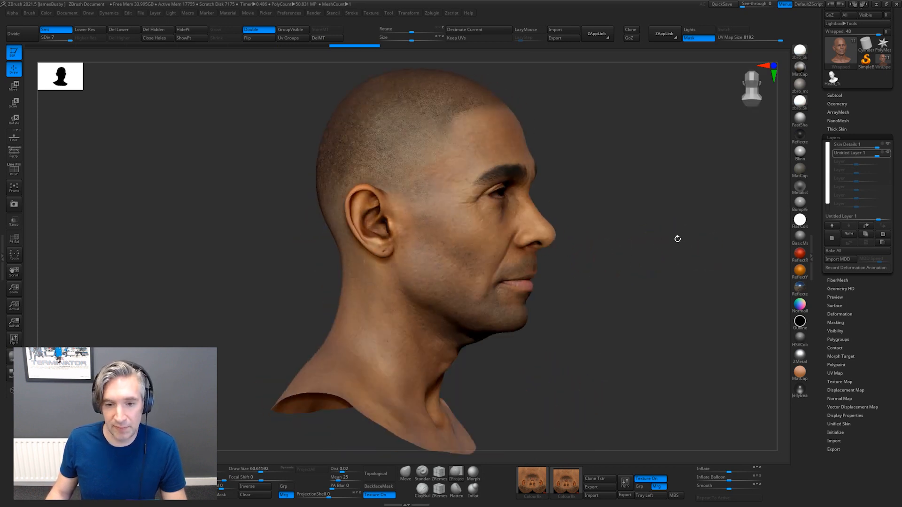
Switch to Chrome and open the Male Retopologised 3D Head Models category under Head Scans on 3D Scan Store
{"action": "key", "text": "alt+Tab"}
{"action": "left_click", "coordinate": [400, 165]}
{"action": "scroll", "coordinate": [370, 151], "scroll_direction": "up", "scroll_amount": 20}
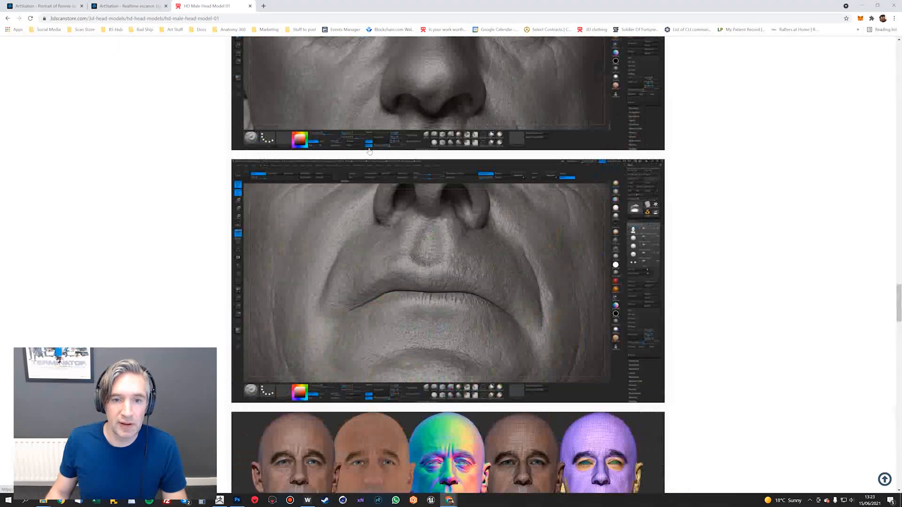
{"action": "scroll", "coordinate": [364, 141], "scroll_direction": "up", "scroll_amount": 20}
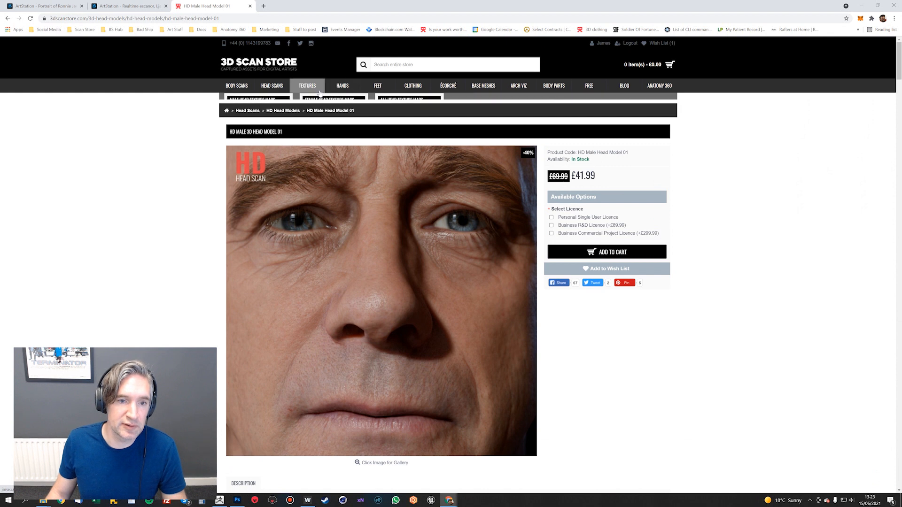
{"action": "mouse_move", "coordinate": [307, 85]}
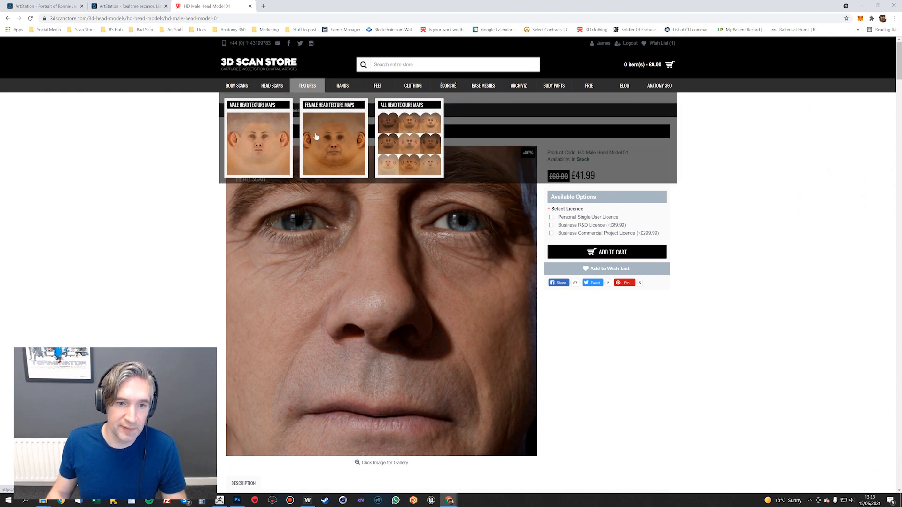
{"action": "mouse_move", "coordinate": [272, 86]}
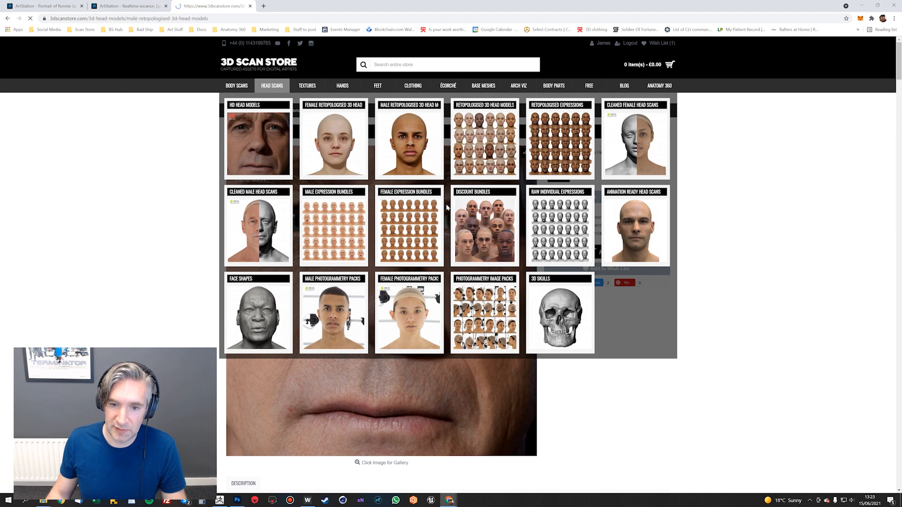
Look through the range of male retopologised head scans listed in the category
{"action": "scroll", "coordinate": [483, 180], "scroll_direction": "down", "scroll_amount": 15}
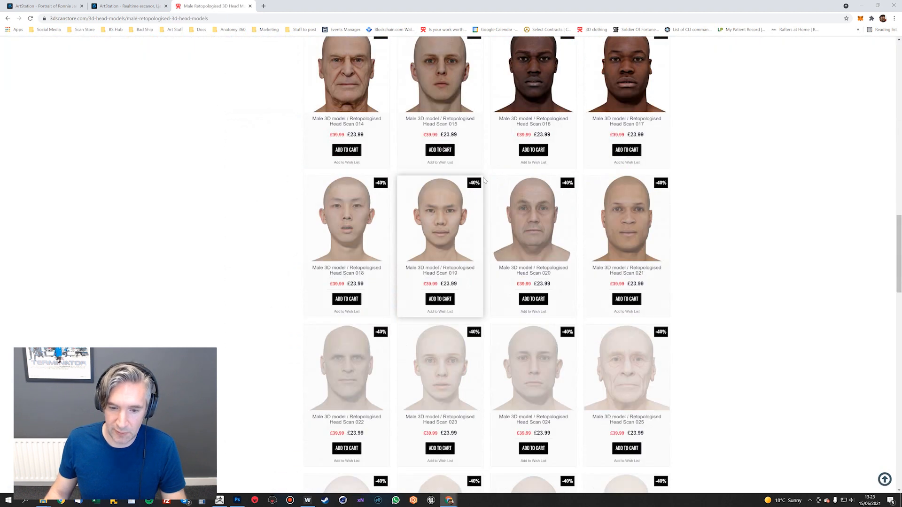
{"action": "scroll", "coordinate": [484, 178], "scroll_direction": "down", "scroll_amount": 20}
{"action": "scroll", "coordinate": [483, 178], "scroll_direction": "up", "scroll_amount": 5}
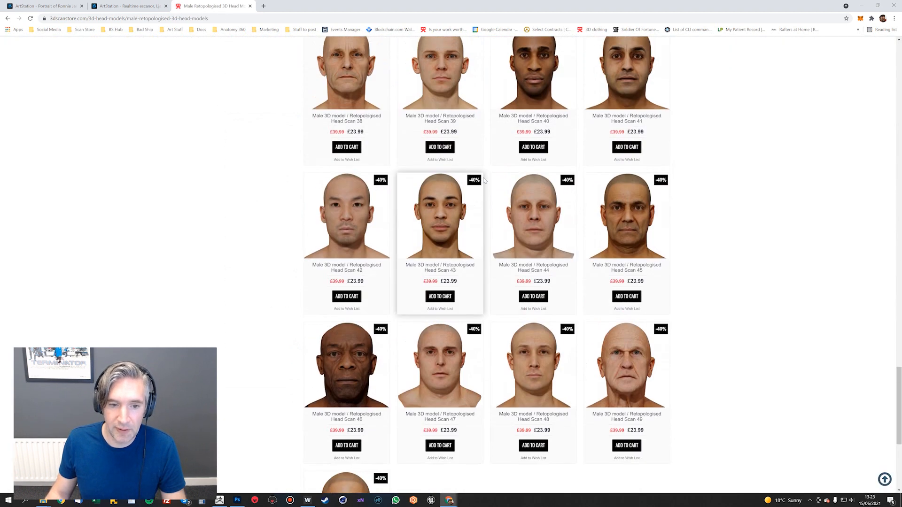
{"action": "scroll", "coordinate": [483, 177], "scroll_direction": "up", "scroll_amount": 5}
Return to ZBrush, view the retextured head from the front and bring up the open windows to switch between
{"action": "key", "text": "alt+Tab"}
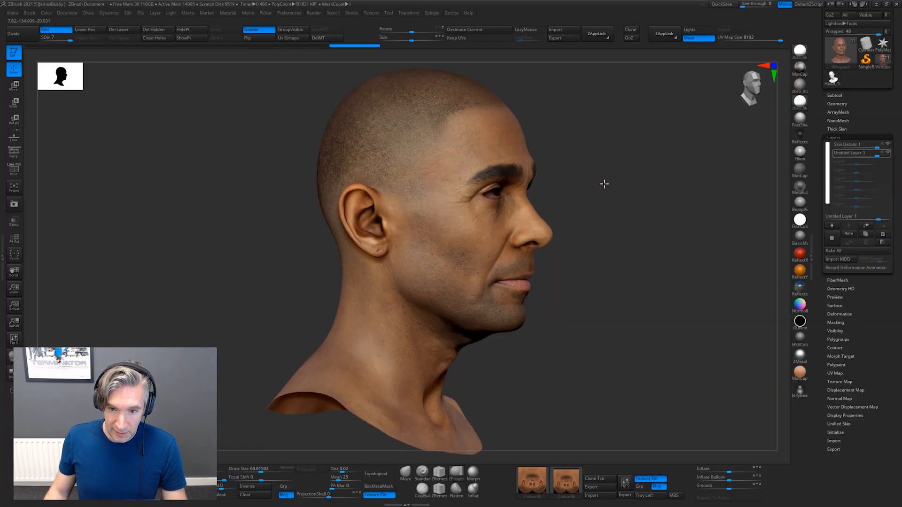
{"action": "left_click_drag", "start_coordinate": [604, 184], "coordinate": [621, 195]}
{"action": "key", "text": "alt+Tab"}
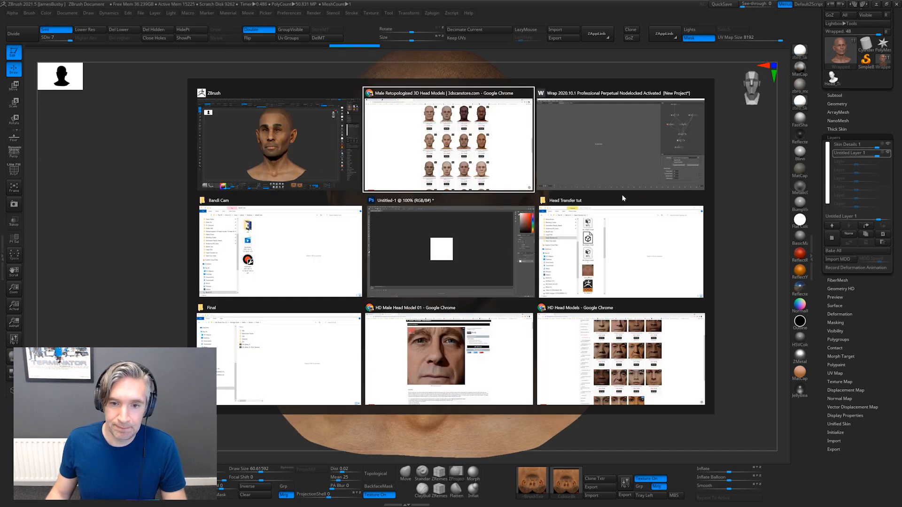